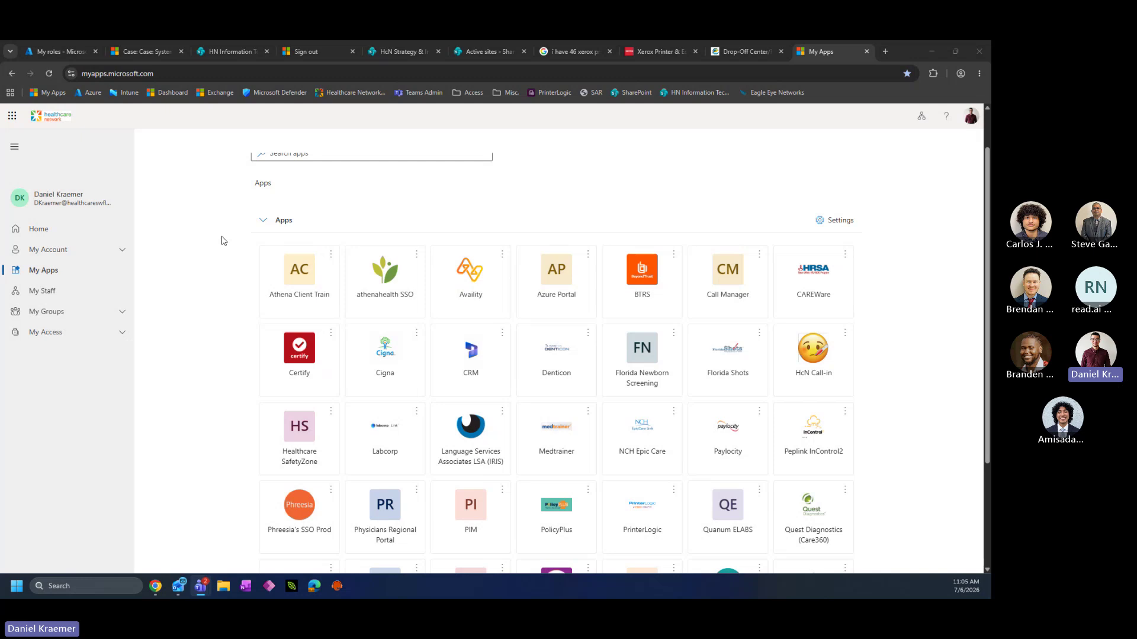
Launch Availity from the apps dashboard and start signing in.
scroll(247, 365, "down", 3)
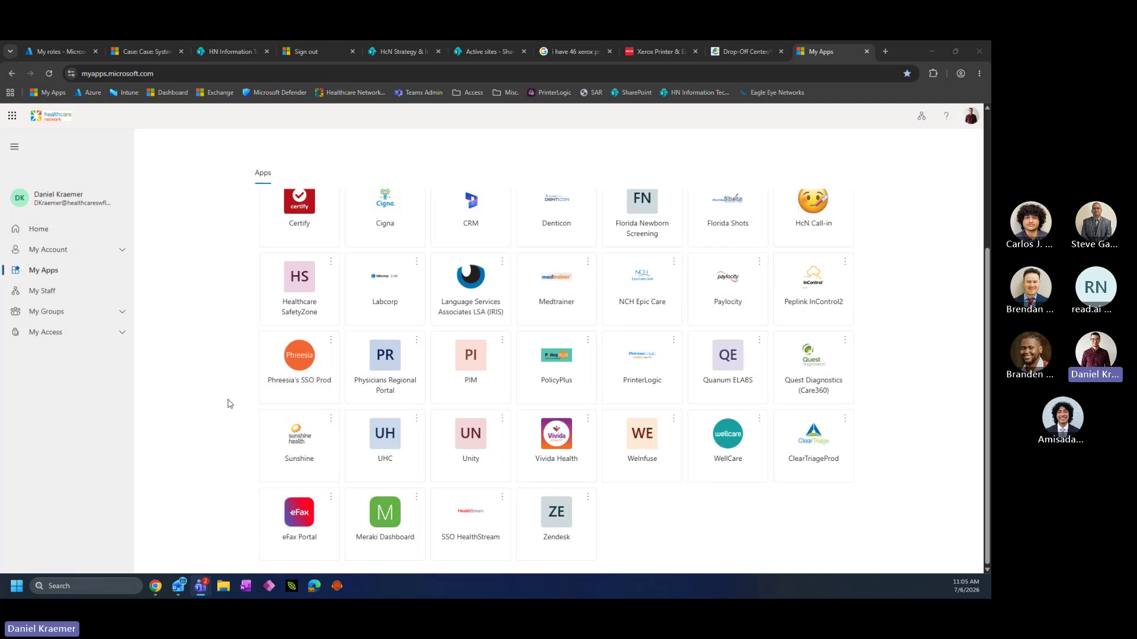
scroll(220, 402, "up", 1)
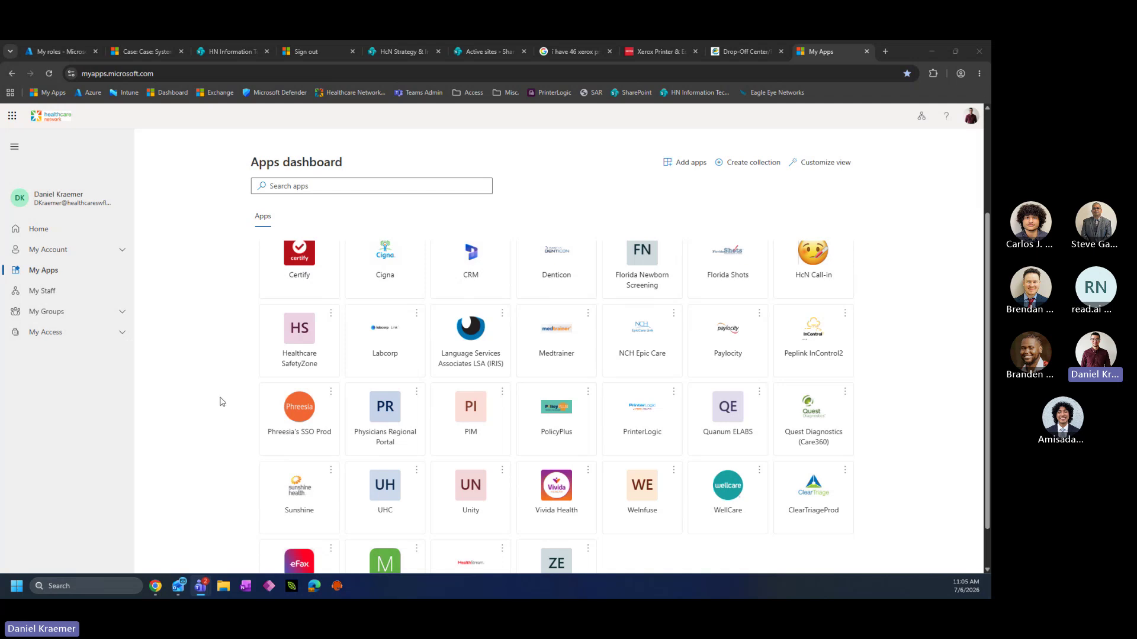
scroll(584, 373, "down", 1)
scroll(556, 402, "up", 3)
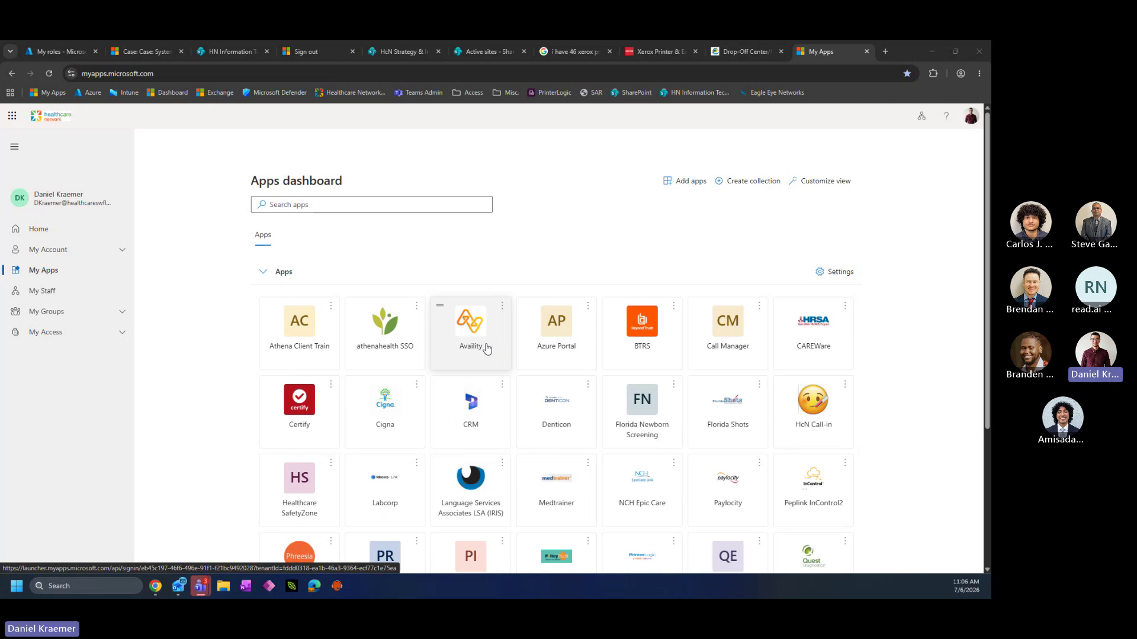
left_click(485, 348)
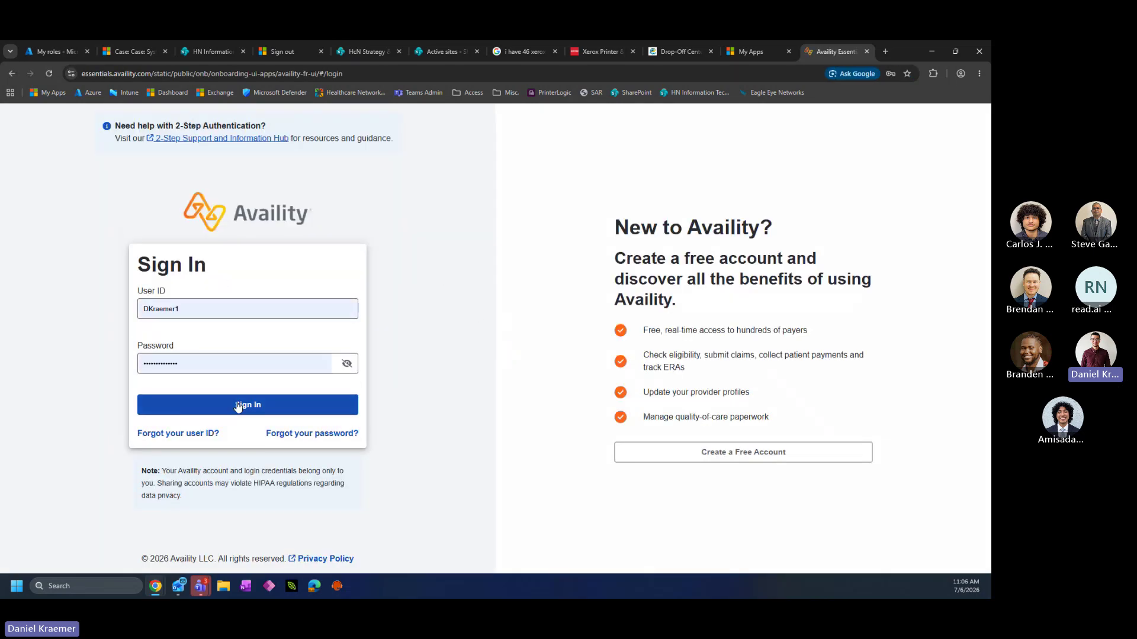
left_click(248, 405)
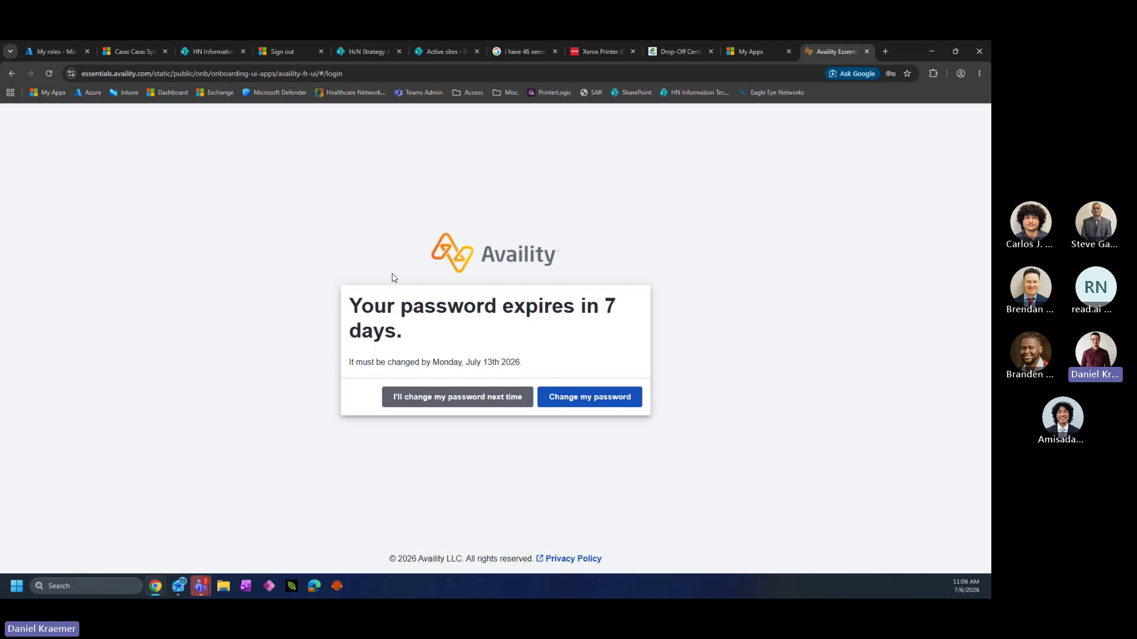
Postpone the password change and verify with the authenticator app code.
left_click(466, 407)
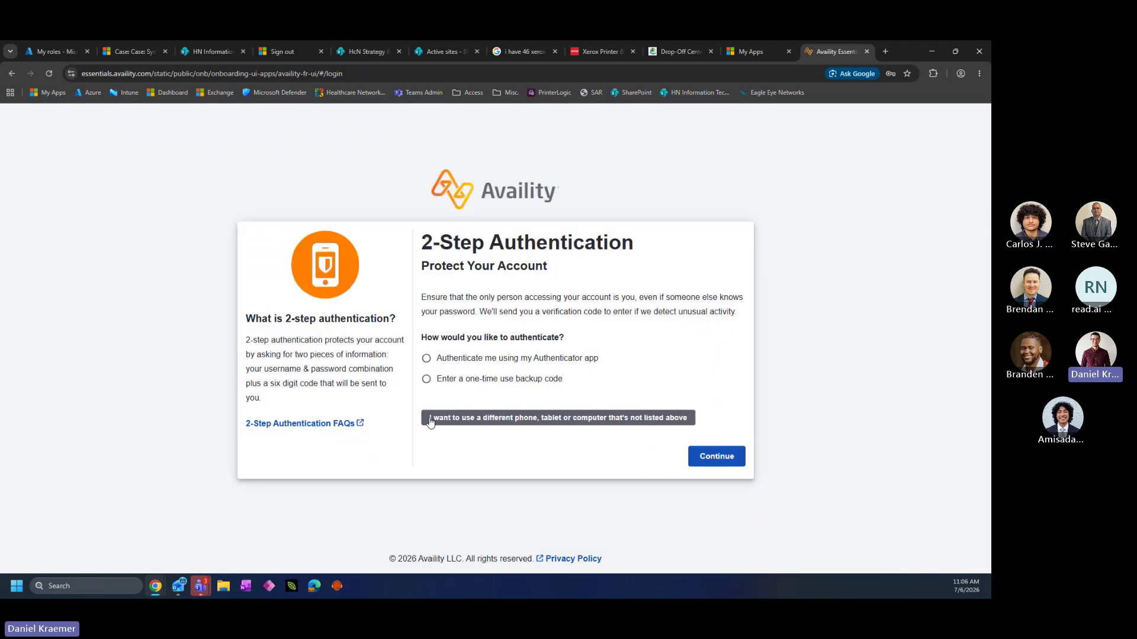
left_click(450, 363)
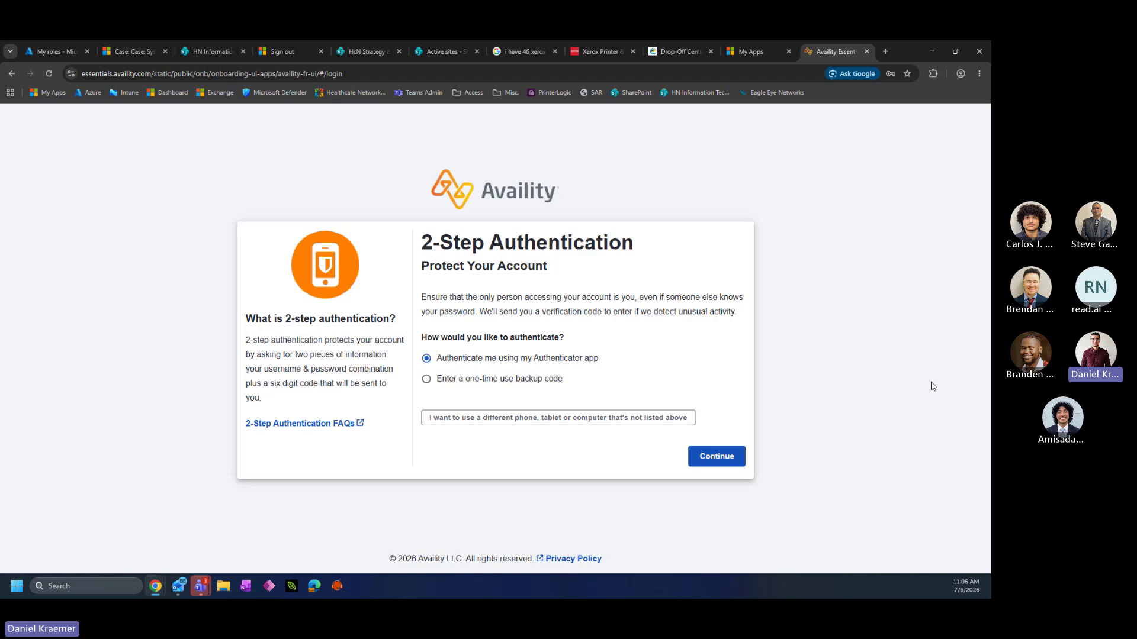
left_click(730, 460)
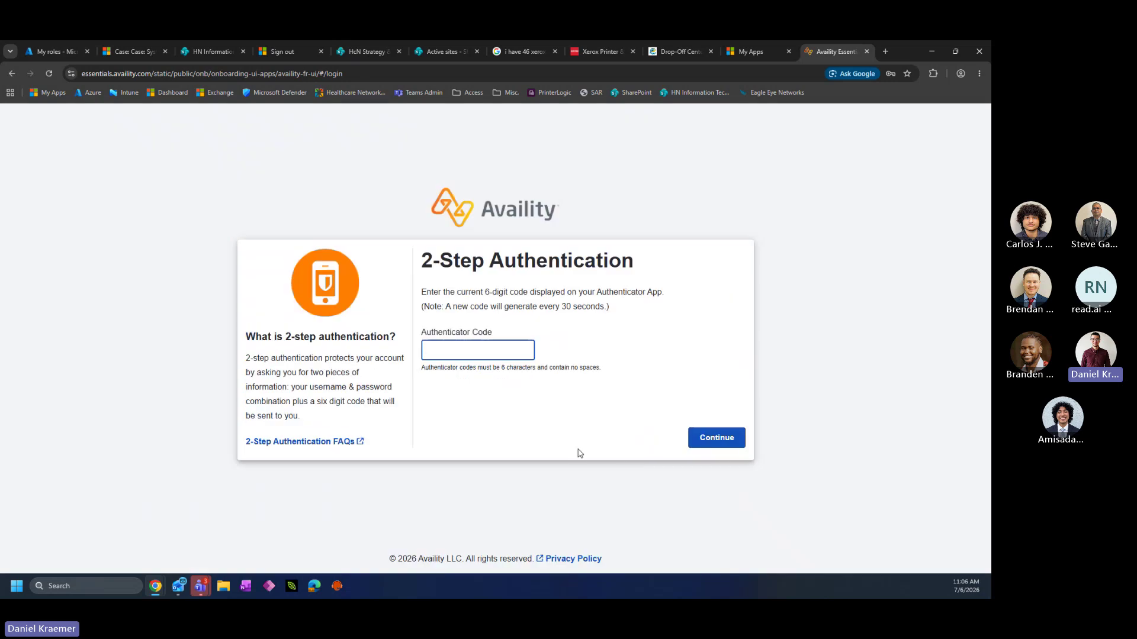
key("Return")
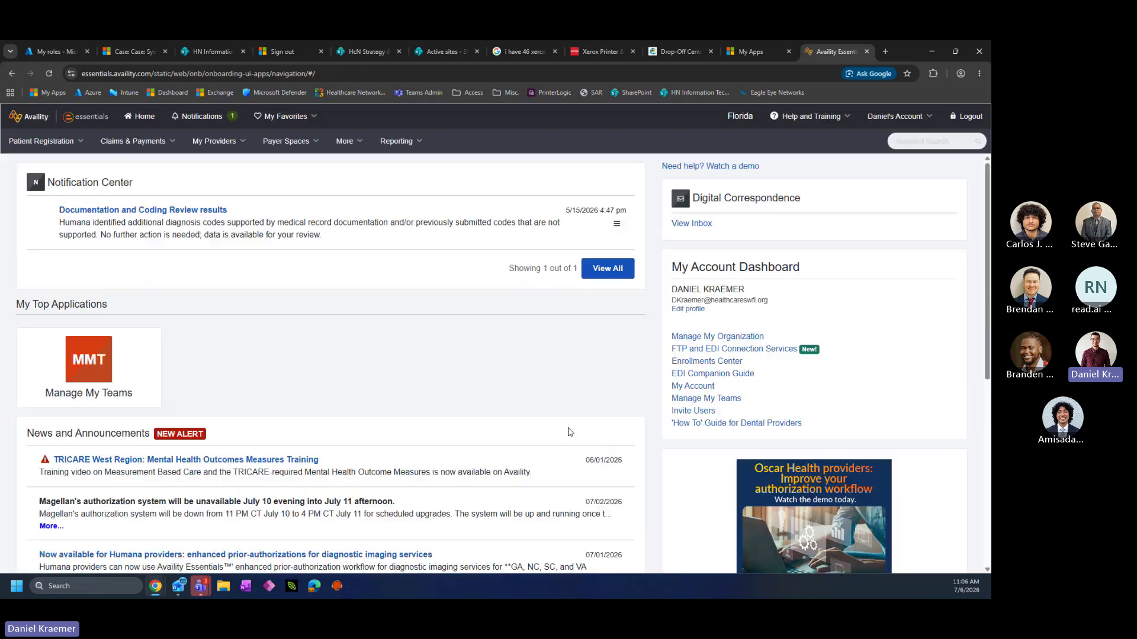
Dismiss the training announcement popup and open the account dropdown in the top bar.
left_click(610, 255)
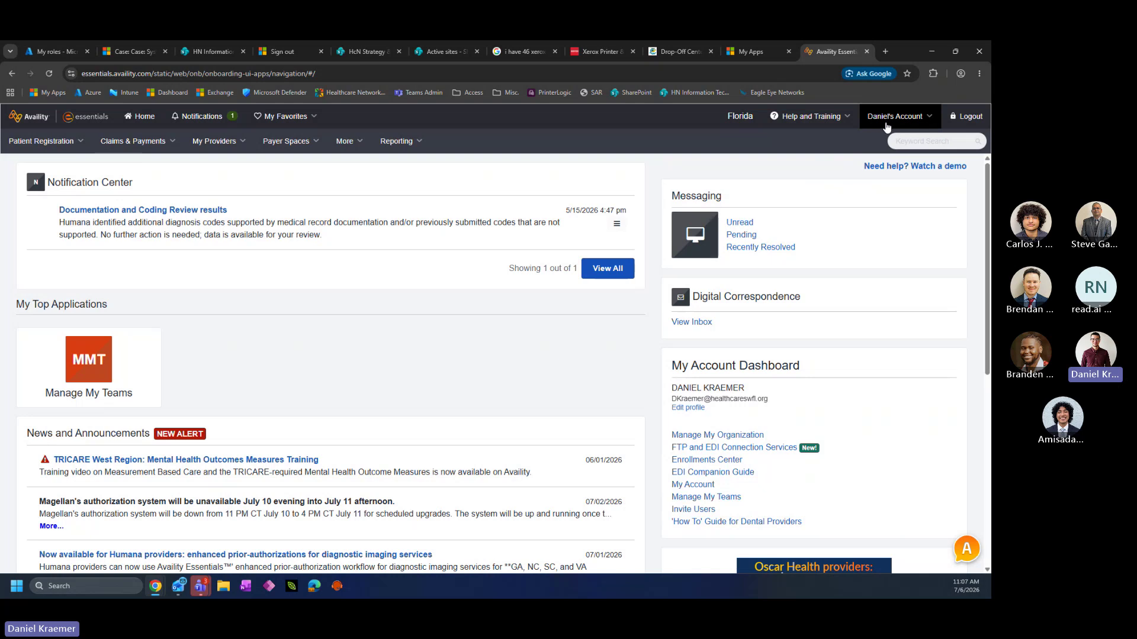
left_click(888, 123)
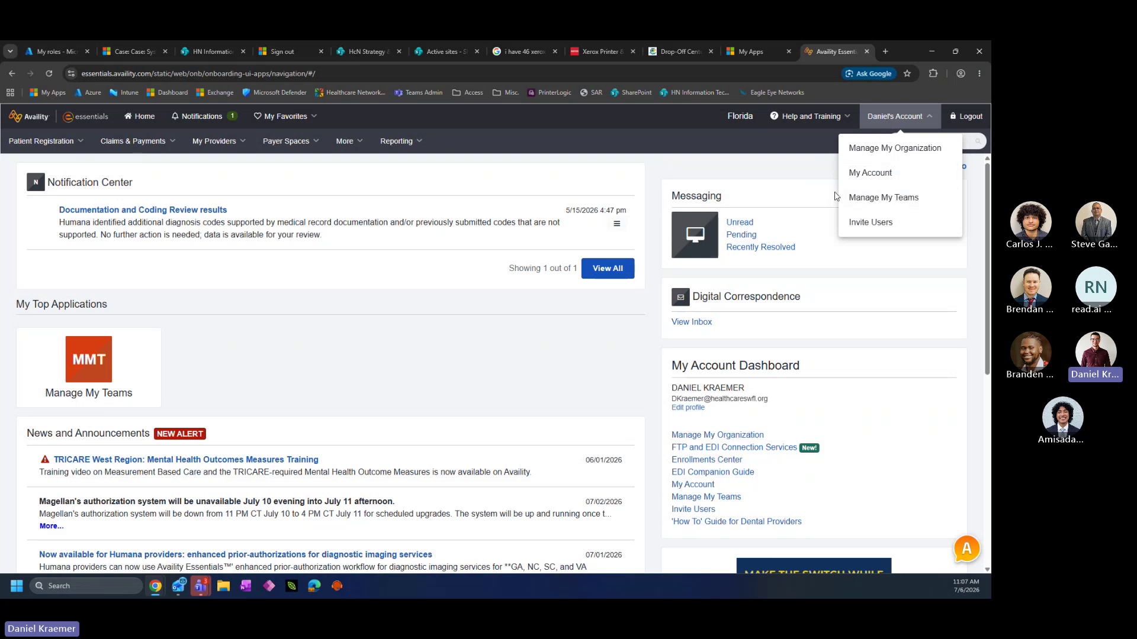
On the Invite Users page, enter the new user's last name, first name and e-mail address.
left_click(876, 229)
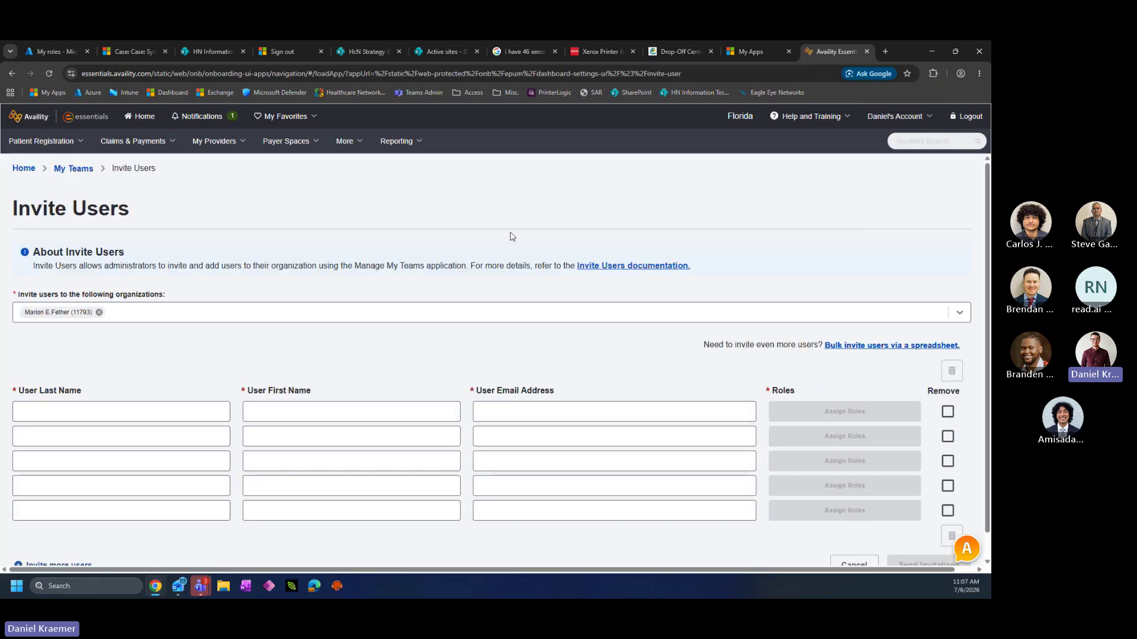
scroll(130, 411, "down", 1)
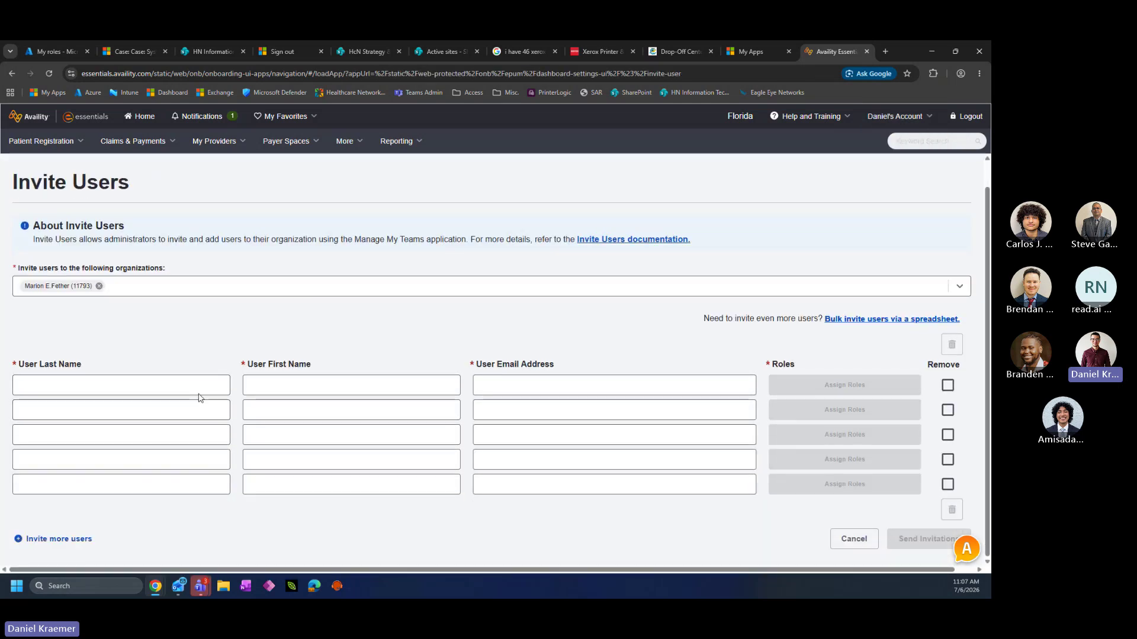
left_click(144, 386)
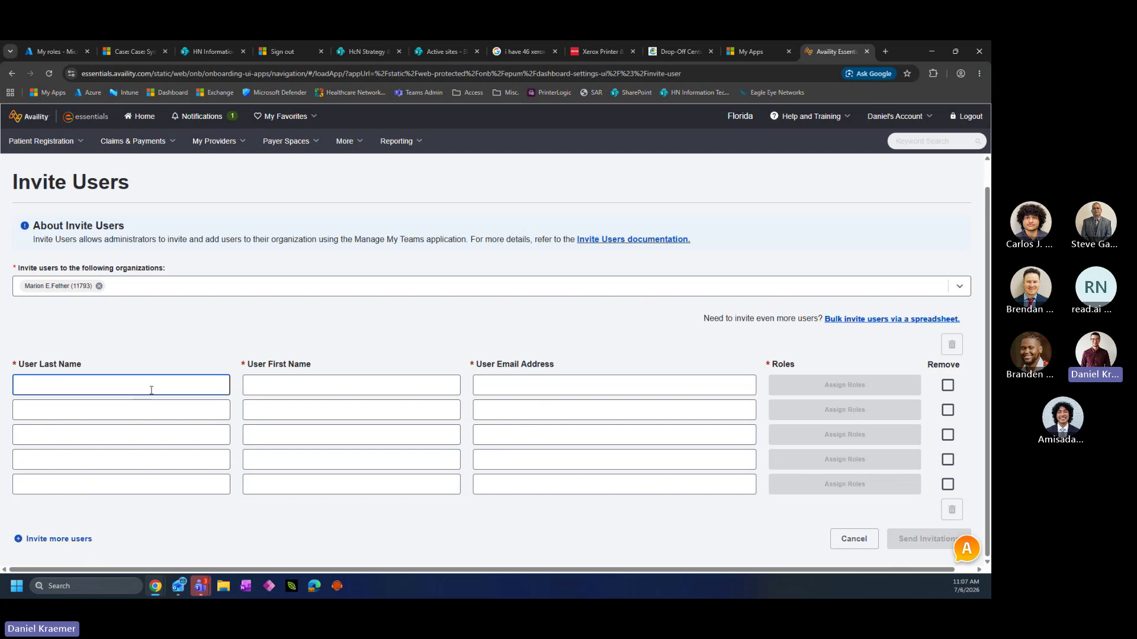
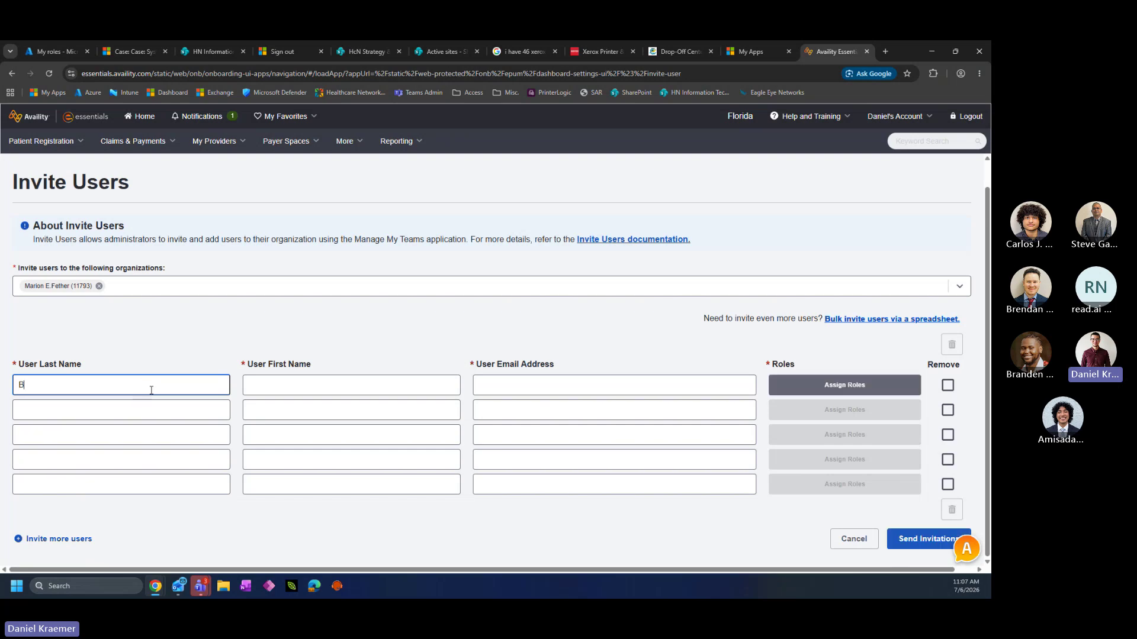
key("Tab")
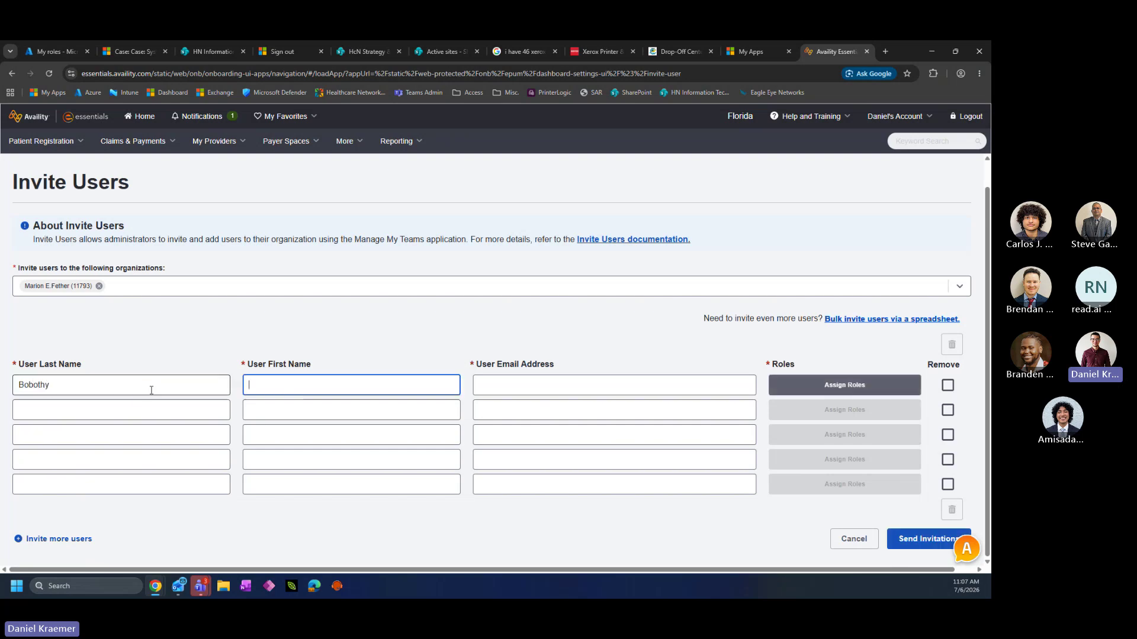
key("Tab")
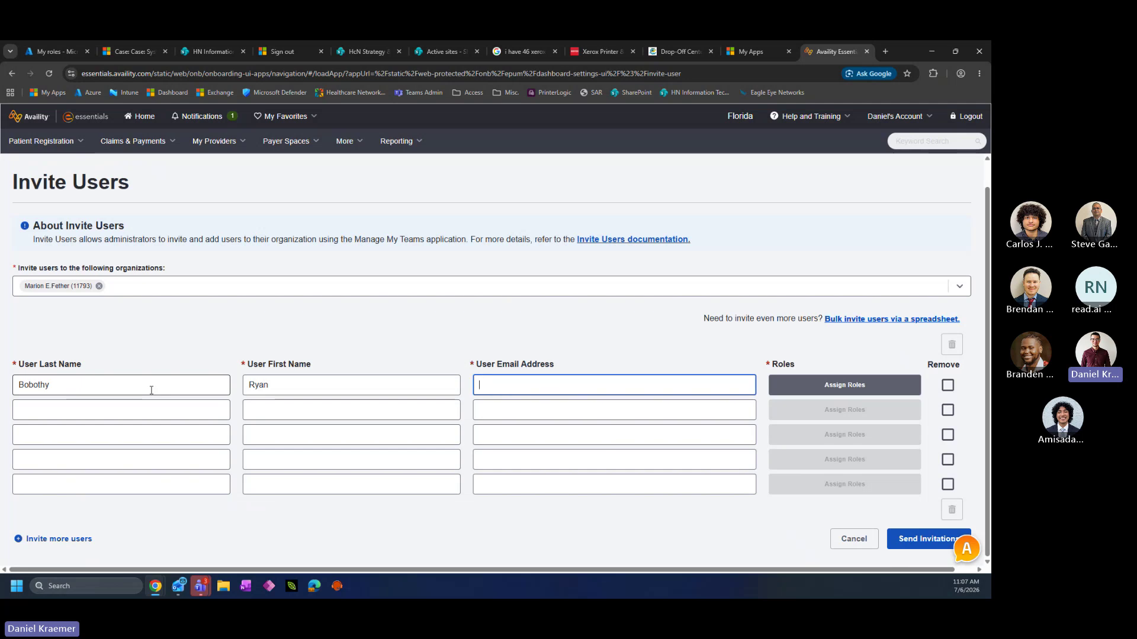
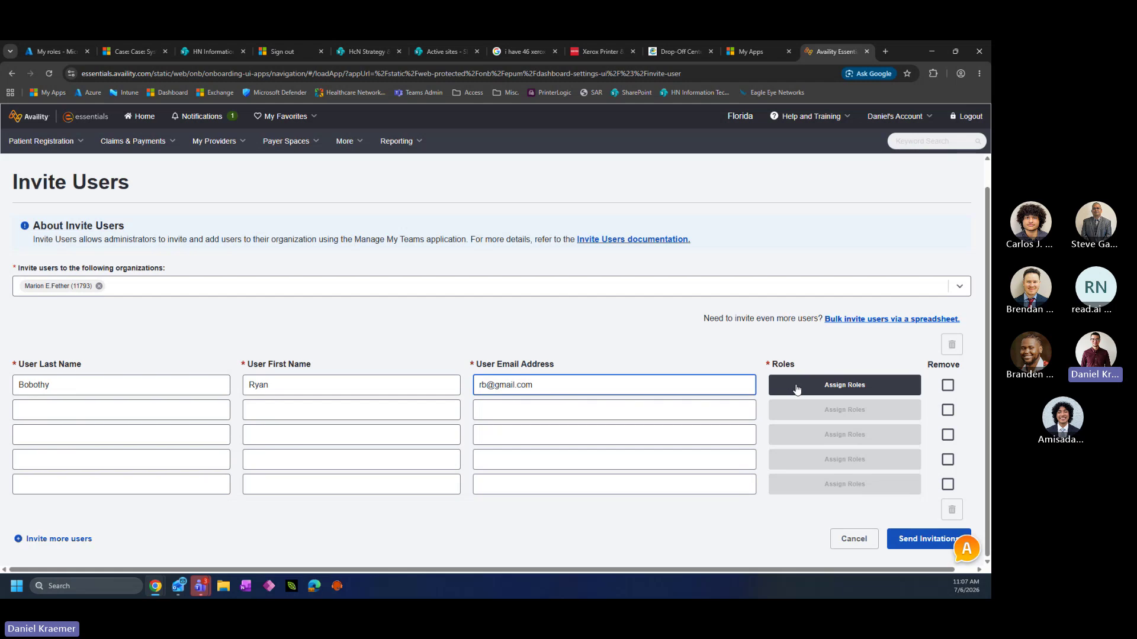
left_click(796, 387)
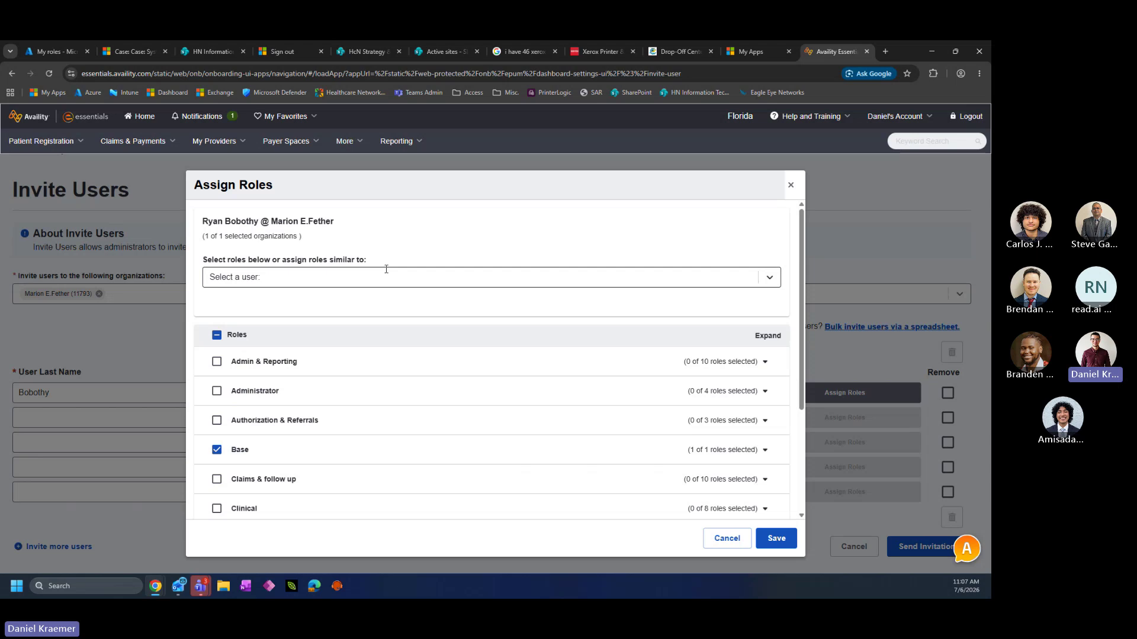
Copy the Base and Administrator roles from an existing administrator account and save them.
left_click(308, 277)
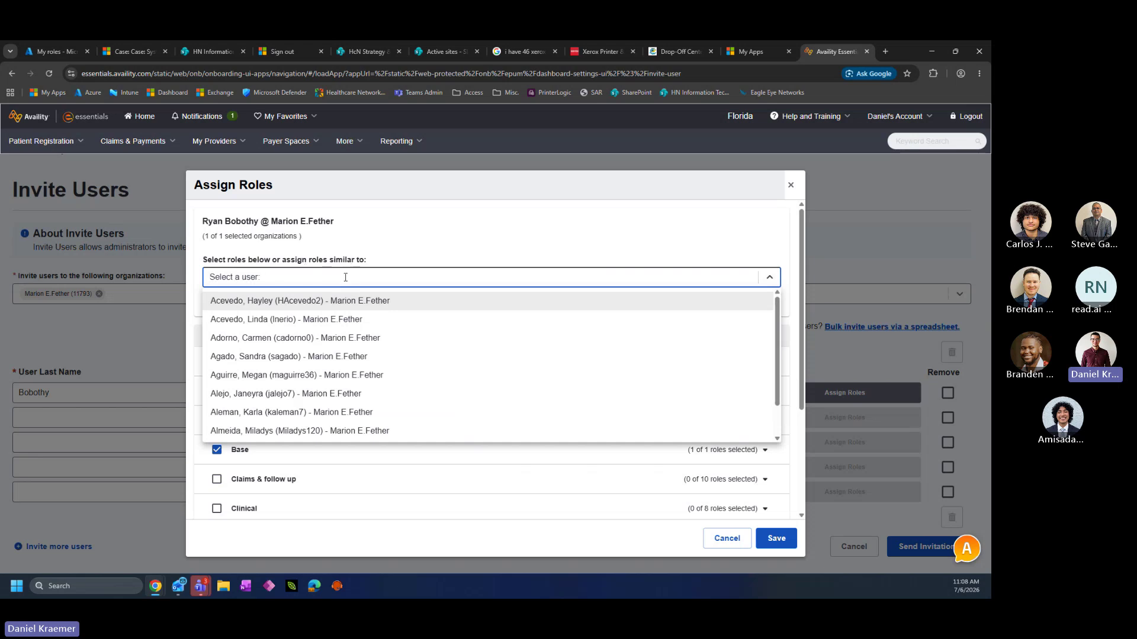
type("daniel")
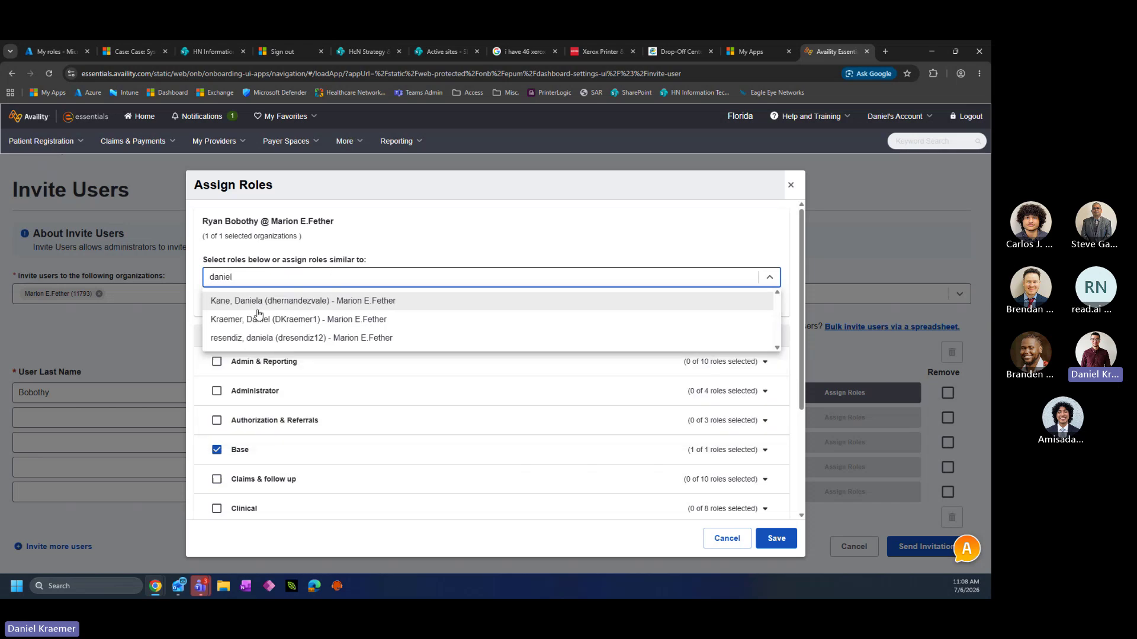
left_click(258, 315)
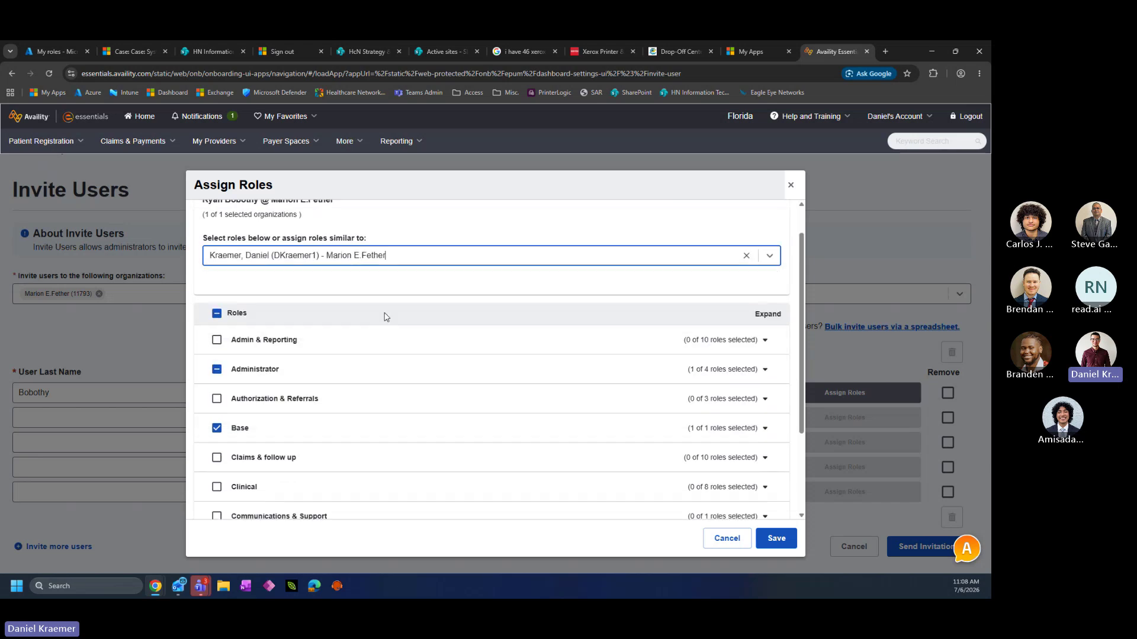
scroll(385, 317, "up", 1)
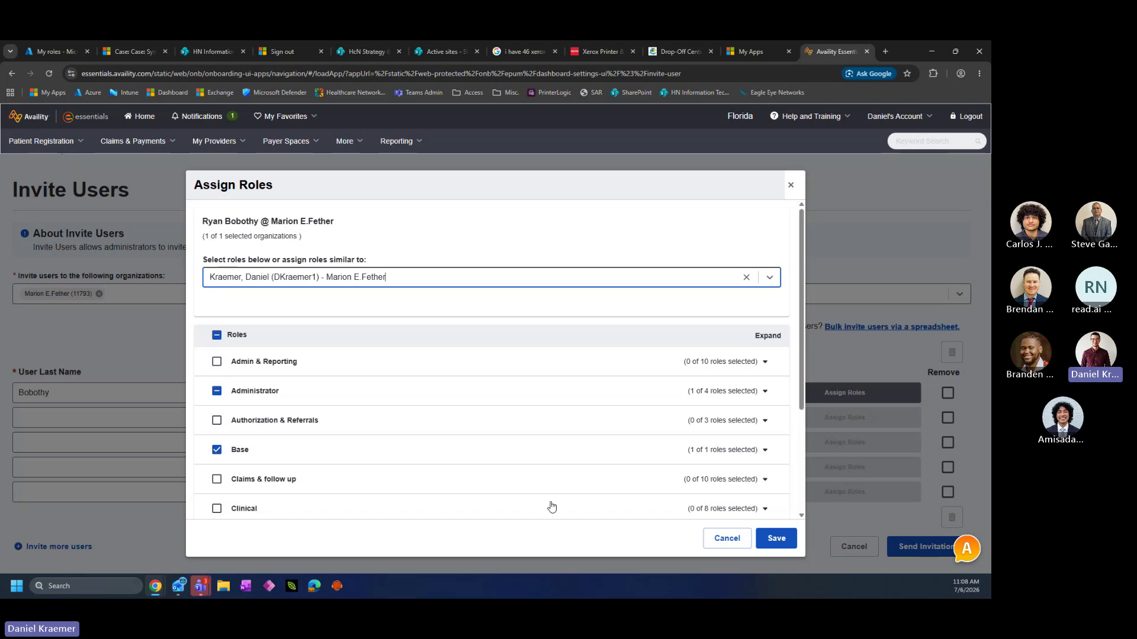
left_click(776, 539)
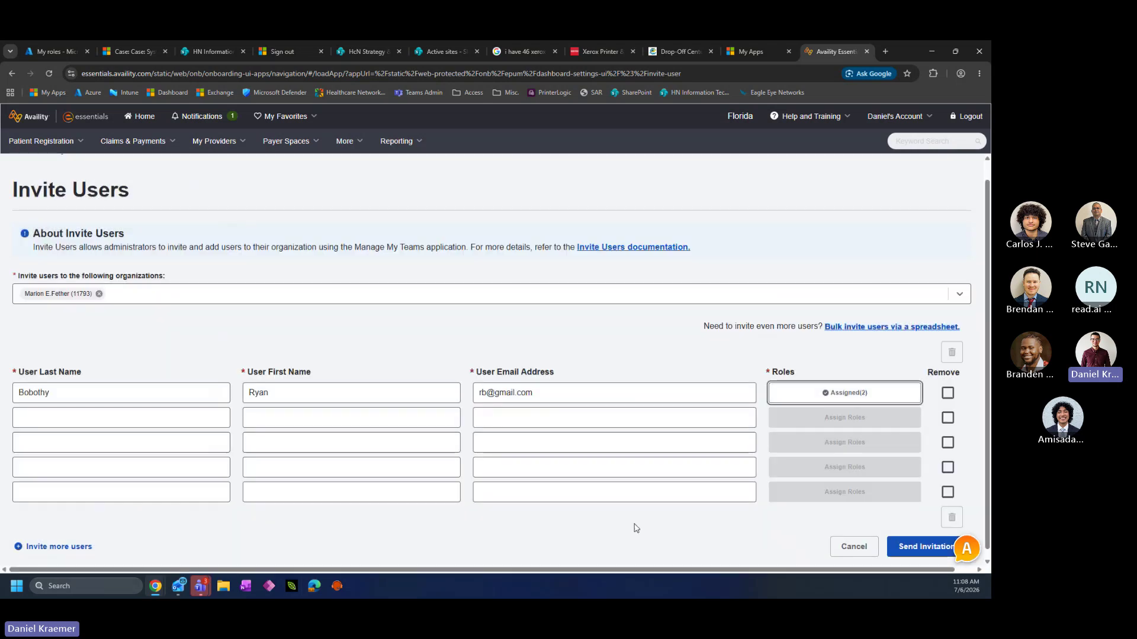
scroll(585, 483, "down", 1)
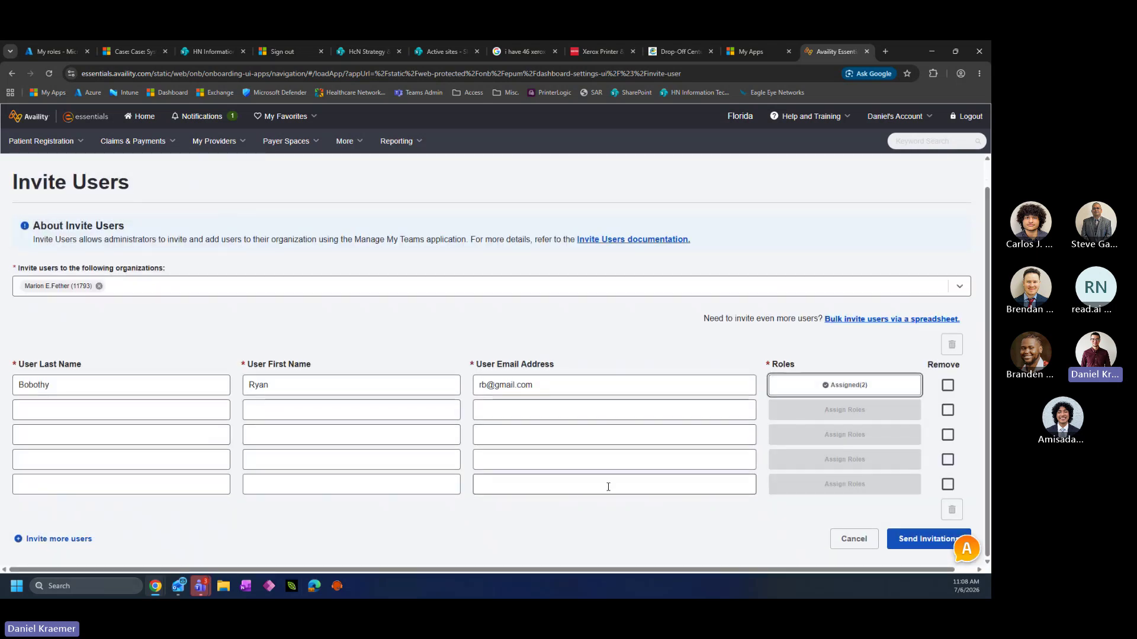
Send the user invitation and check Outlook for Availity's confirmation email.
left_click(910, 541)
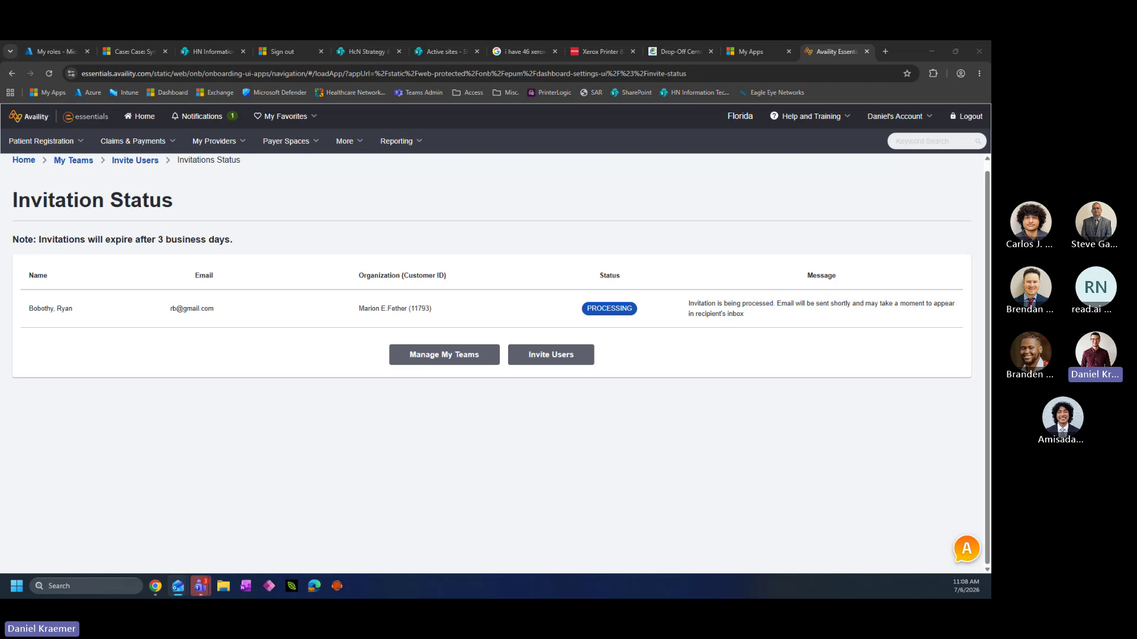
left_click(177, 586)
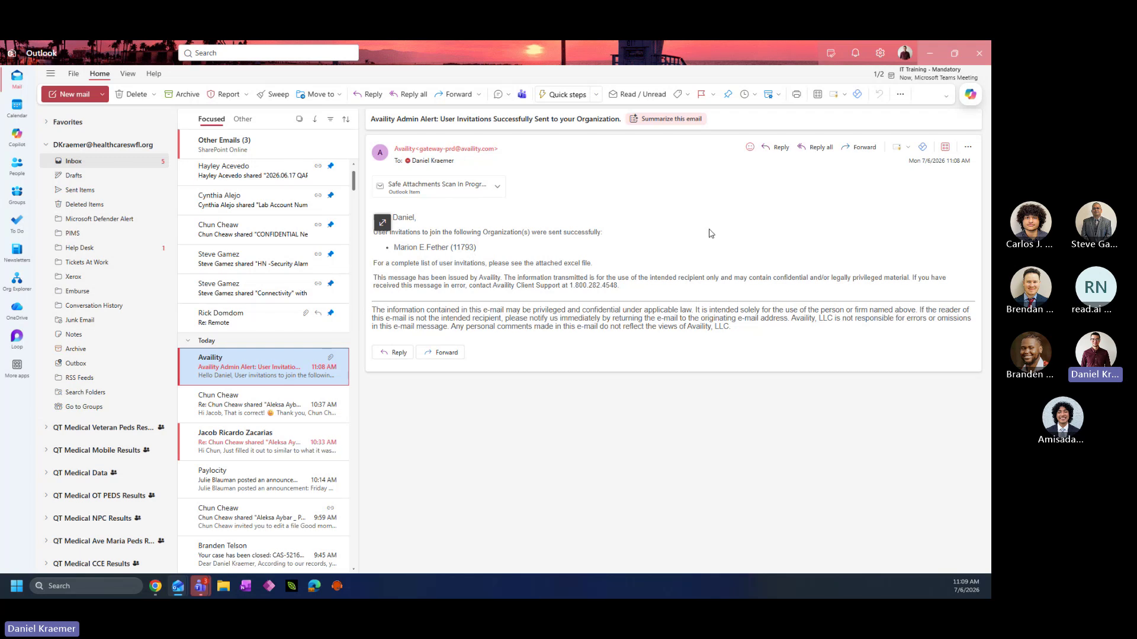
Return to the Availity Invitation Status page showing the invite as PROCESSING.
key("alt+Tab")
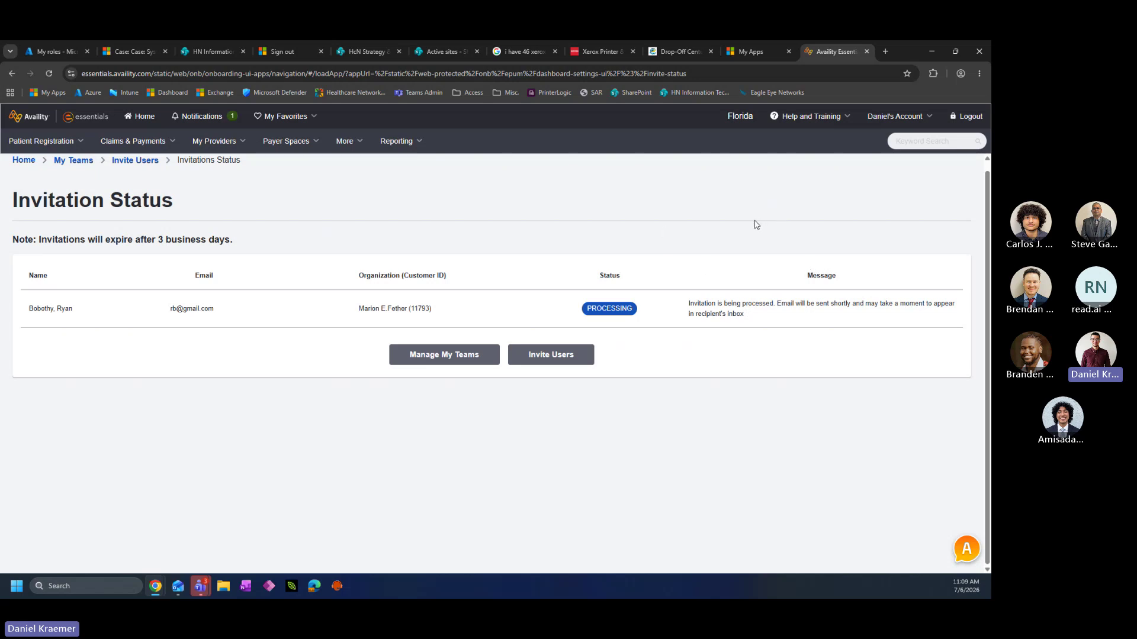
Open Manage My Teams and review the Current Users table and a user's Actions menu.
left_click(878, 123)
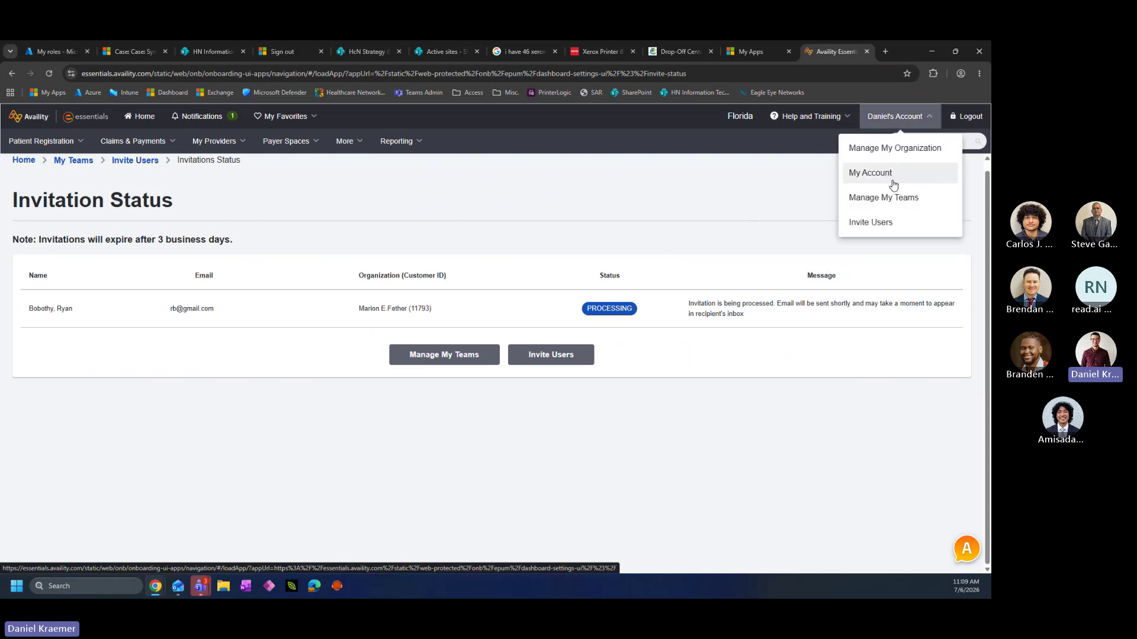
left_click(879, 201)
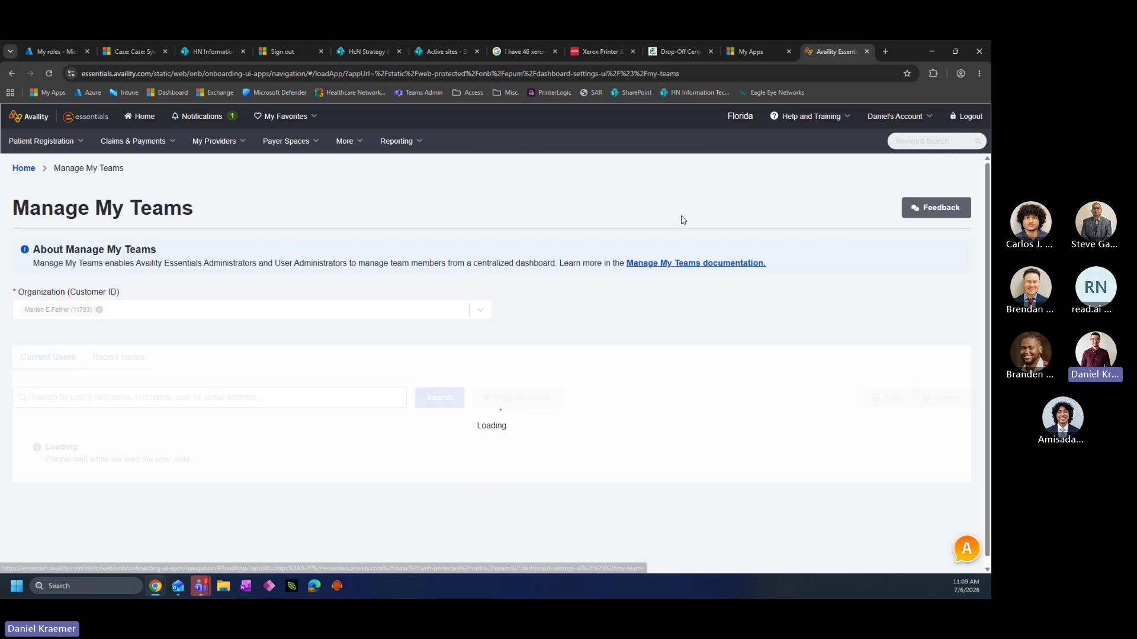
scroll(287, 403, "down", 2)
scroll(178, 361, "down", 3)
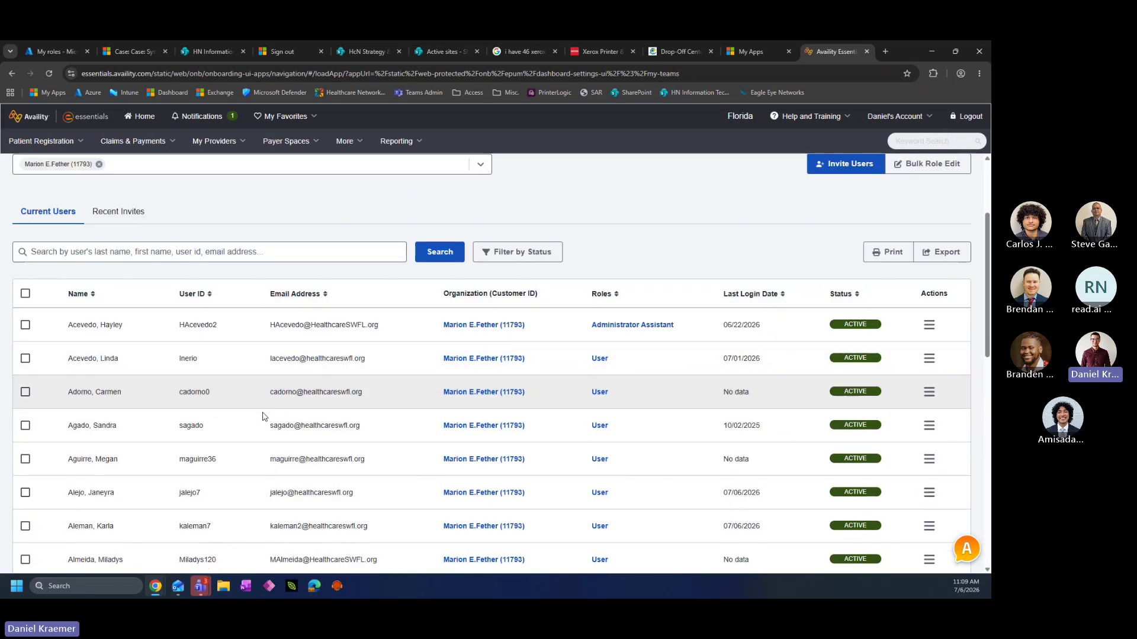
scroll(144, 304, "up", 2)
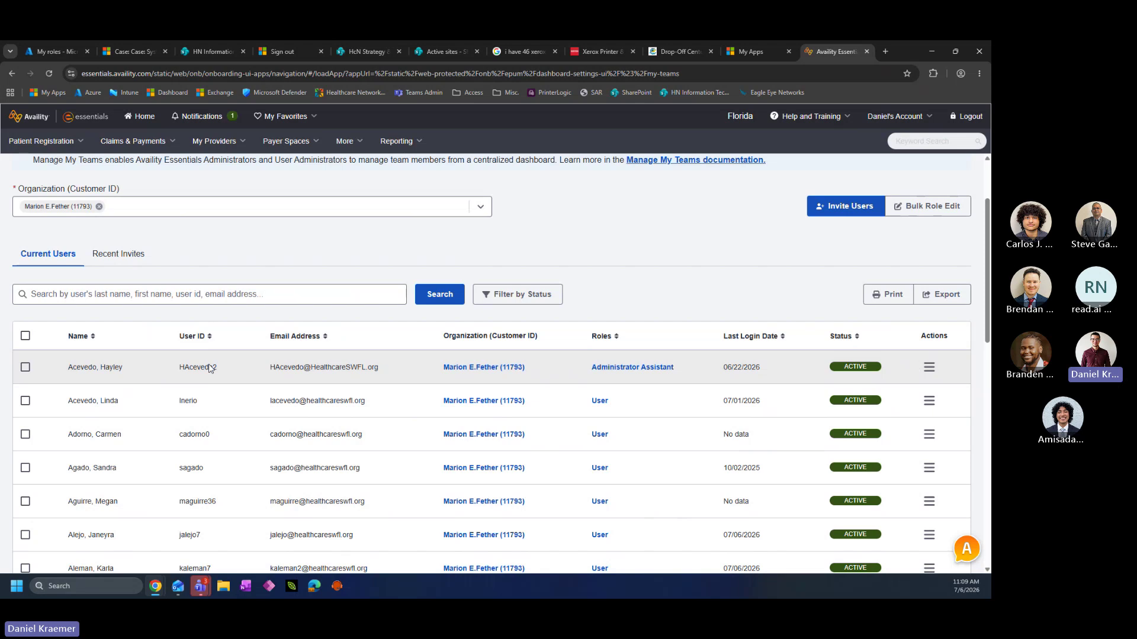
left_click(930, 368)
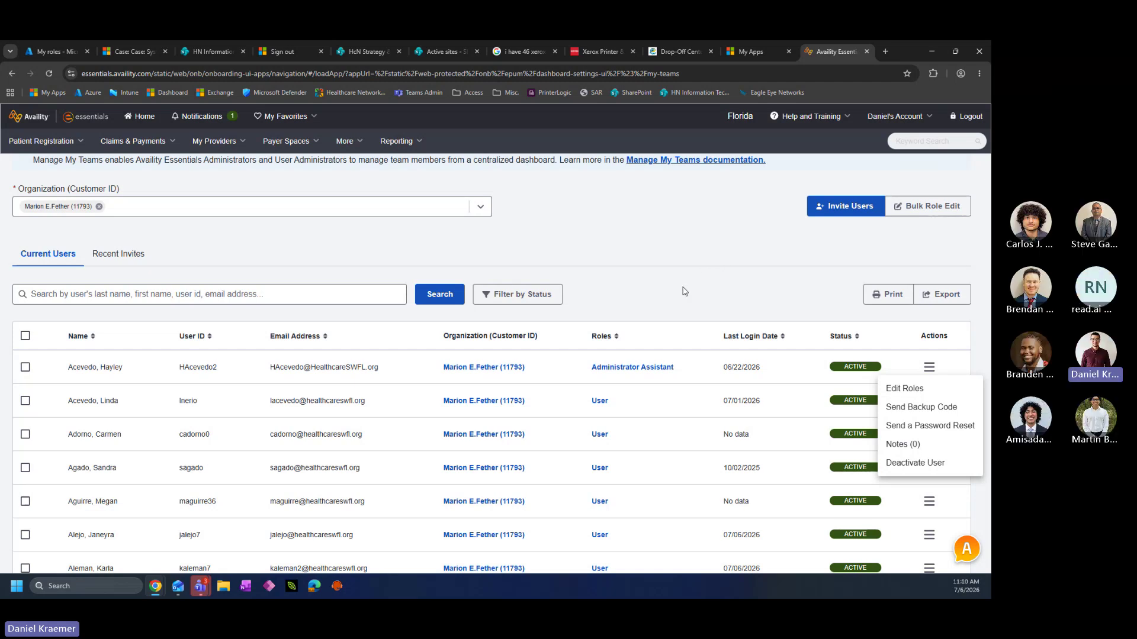
key("Escape")
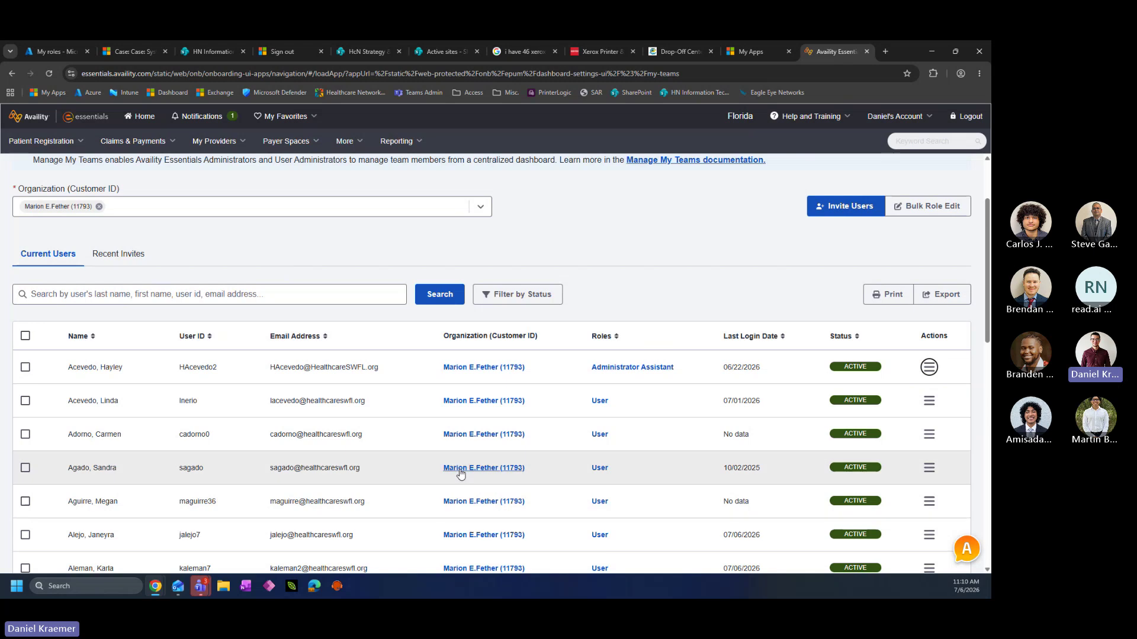
In Edge, open the My Apps dashboard and scroll down to the UHC tile.
left_click(314, 586)
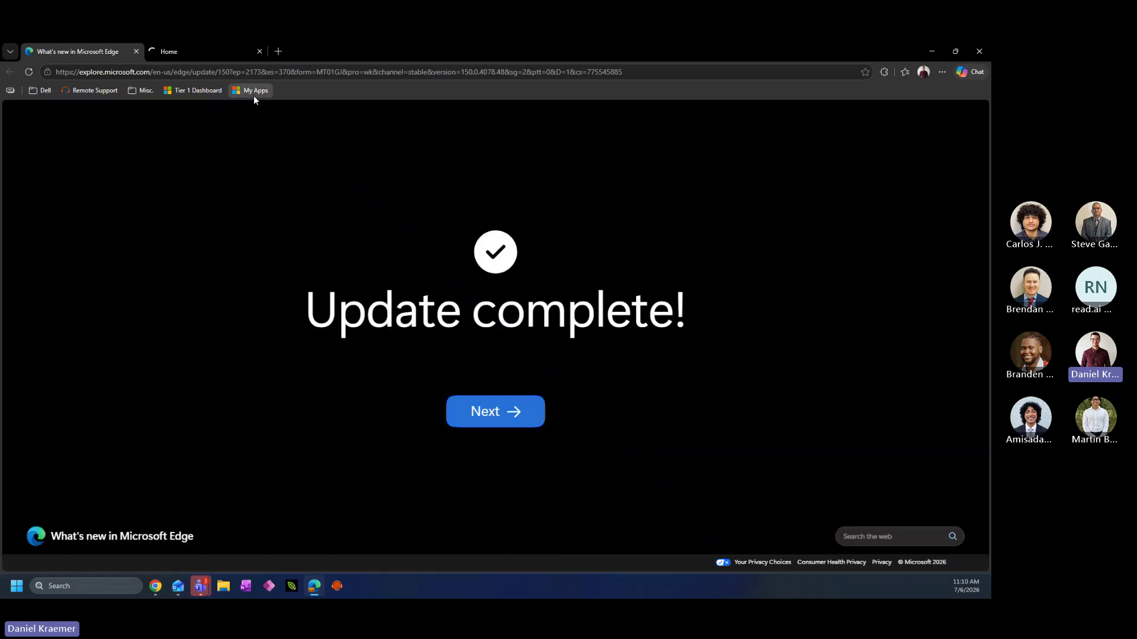
left_click(253, 92)
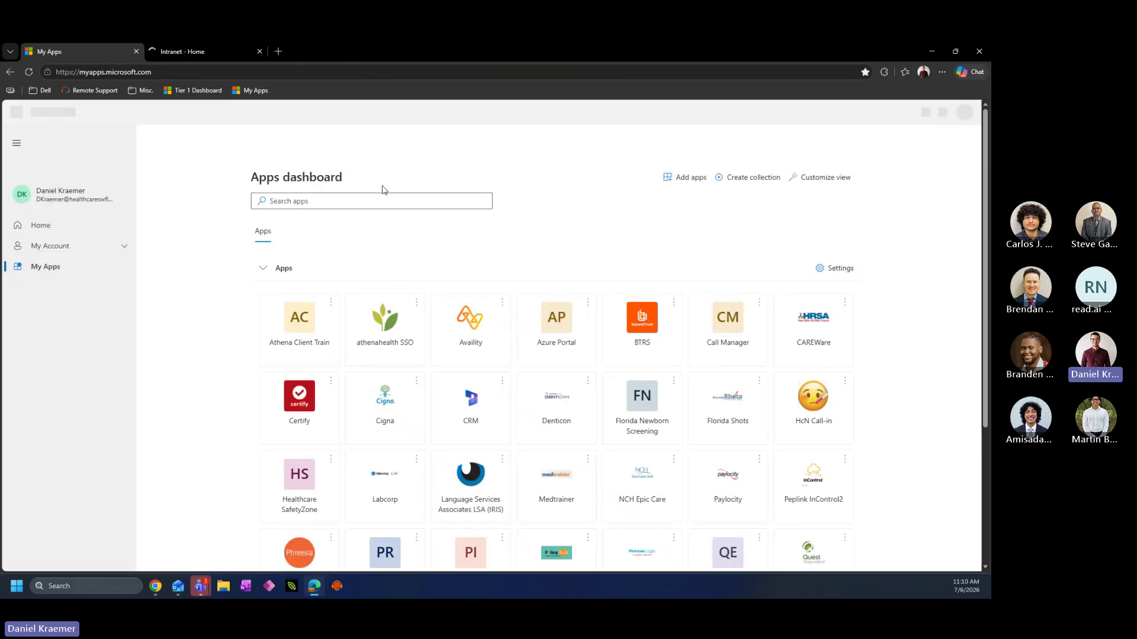
scroll(450, 273, "down", 3)
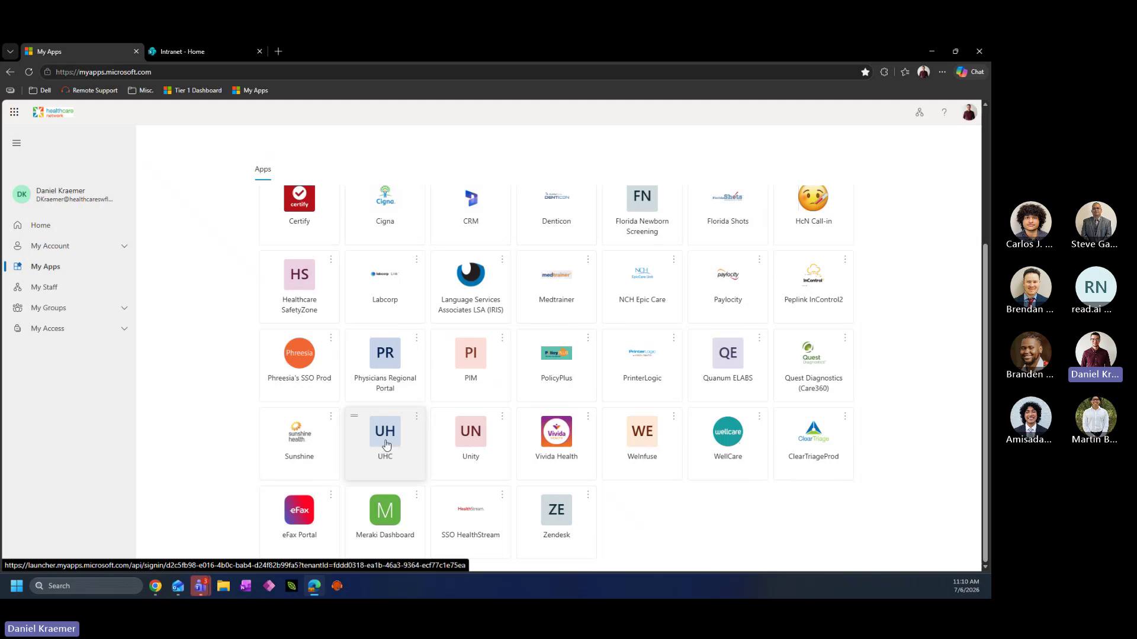
Launch UHC and sign in with the saved work ID and a Windows Security PIN.
left_click(386, 441)
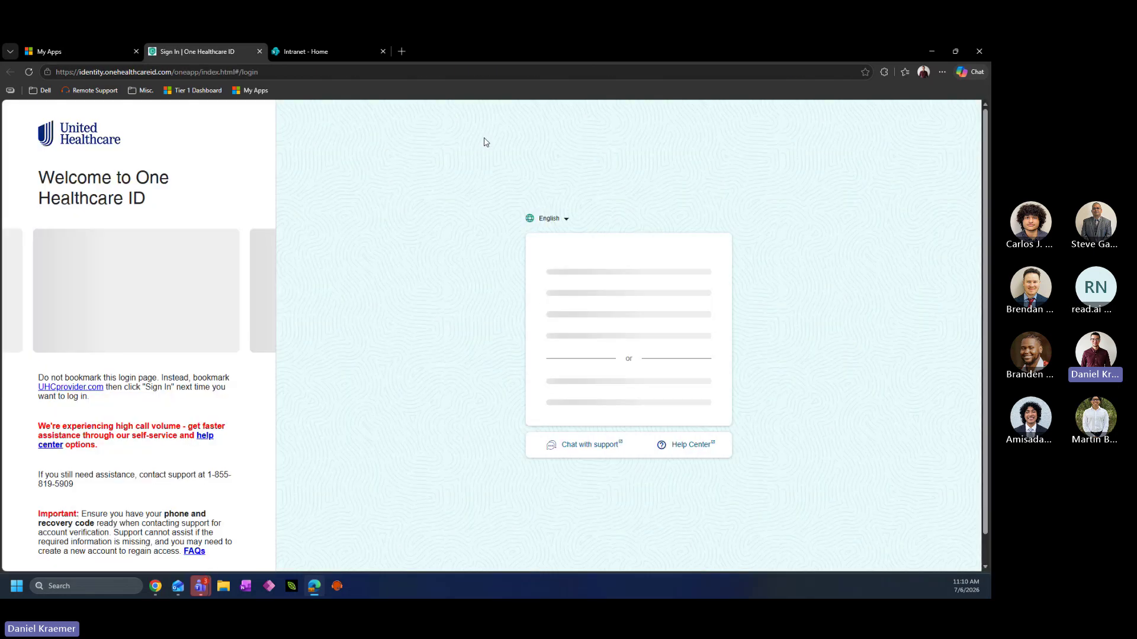
left_click(576, 273)
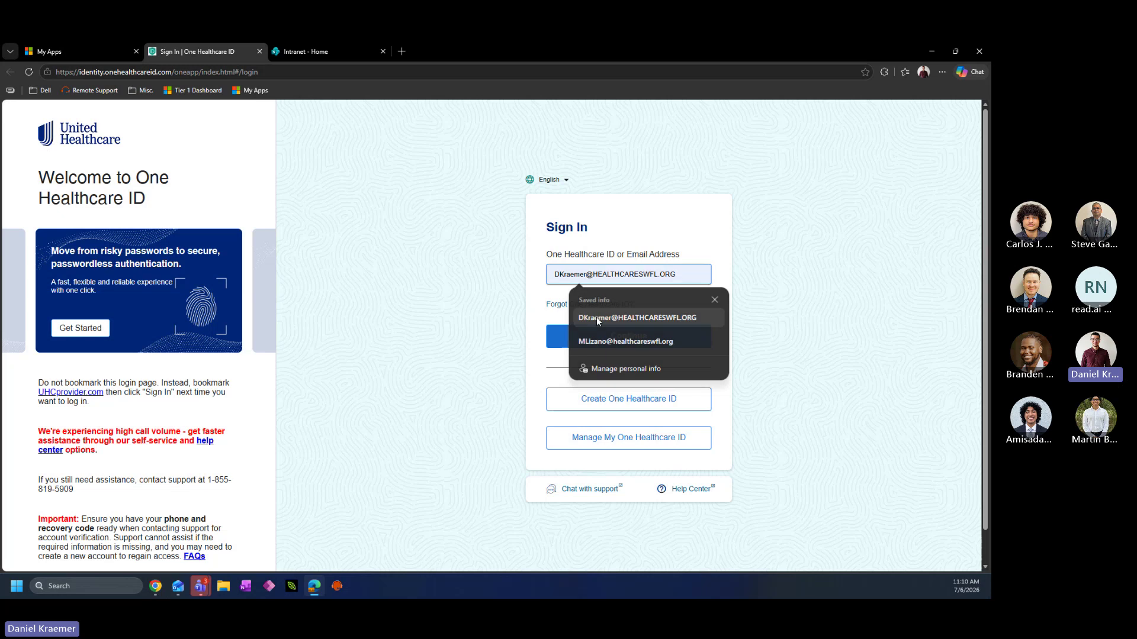
left_click(596, 318)
left_click(636, 339)
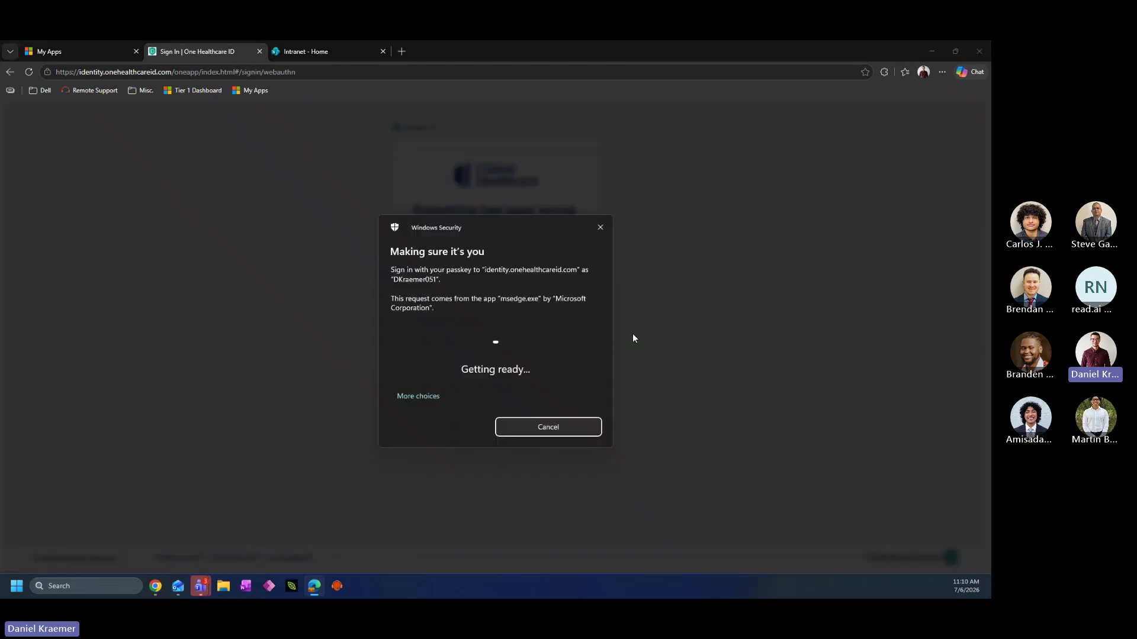
left_click(431, 396)
left_click(458, 450)
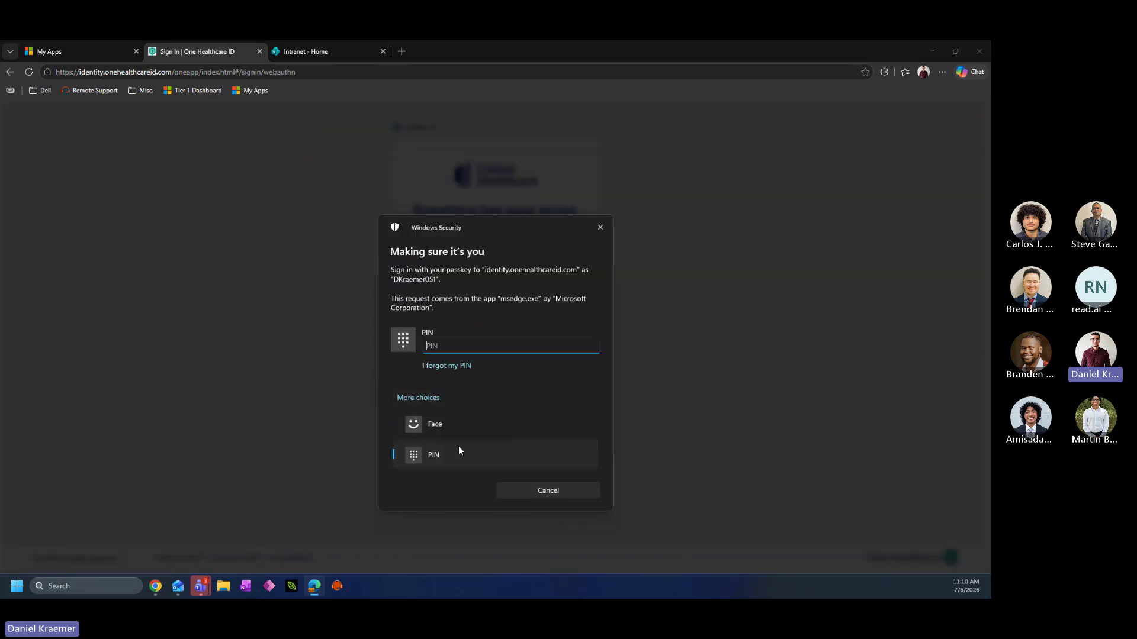
type("•••••")
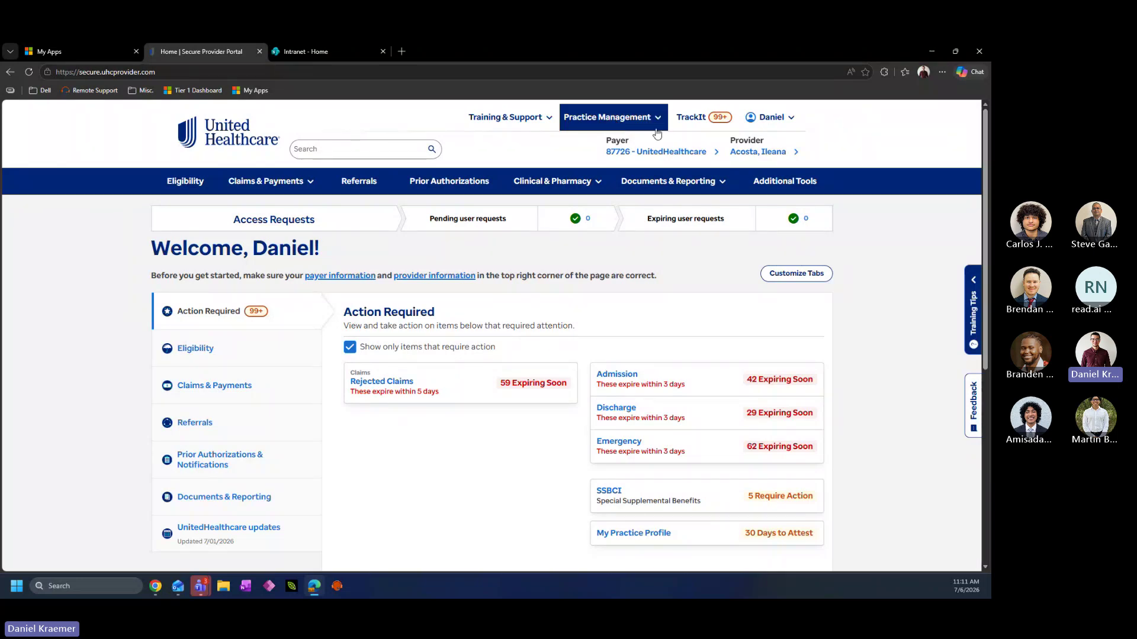
Open Practice Management > Manage Users for Collier Health Services.
left_click(656, 128)
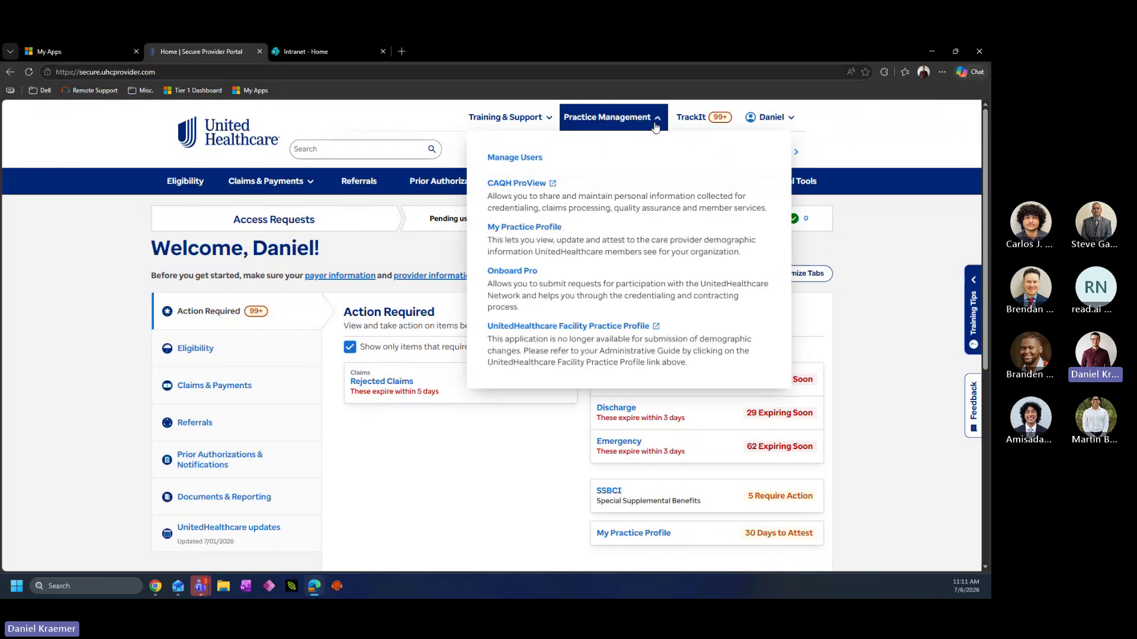
left_click(533, 159)
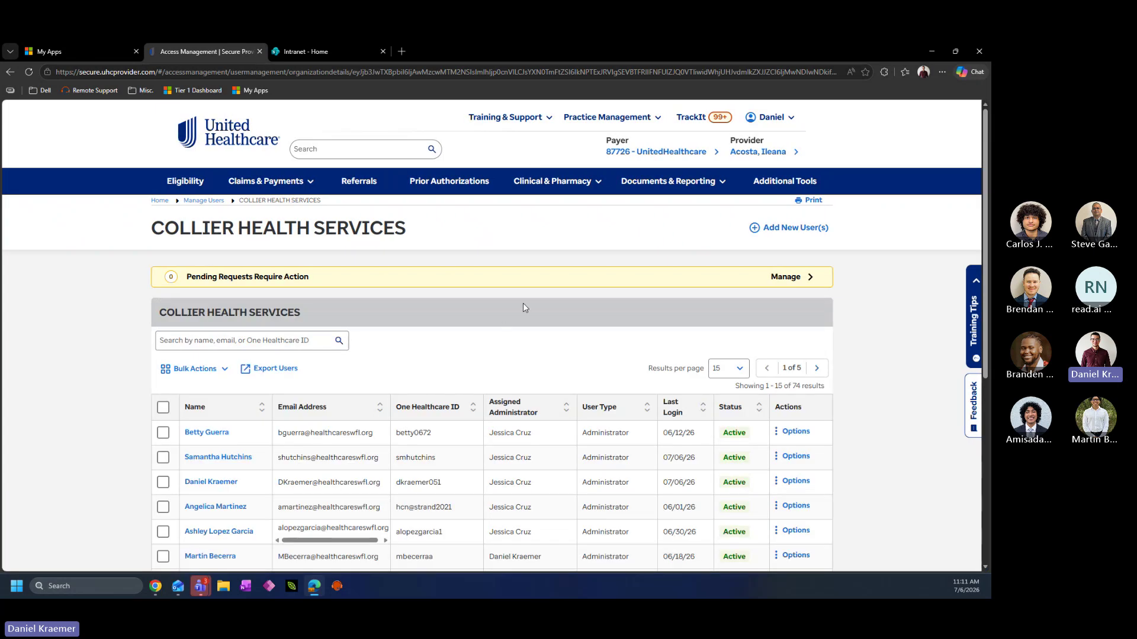
Start a new user entry and enter the user's first name.
left_click(773, 235)
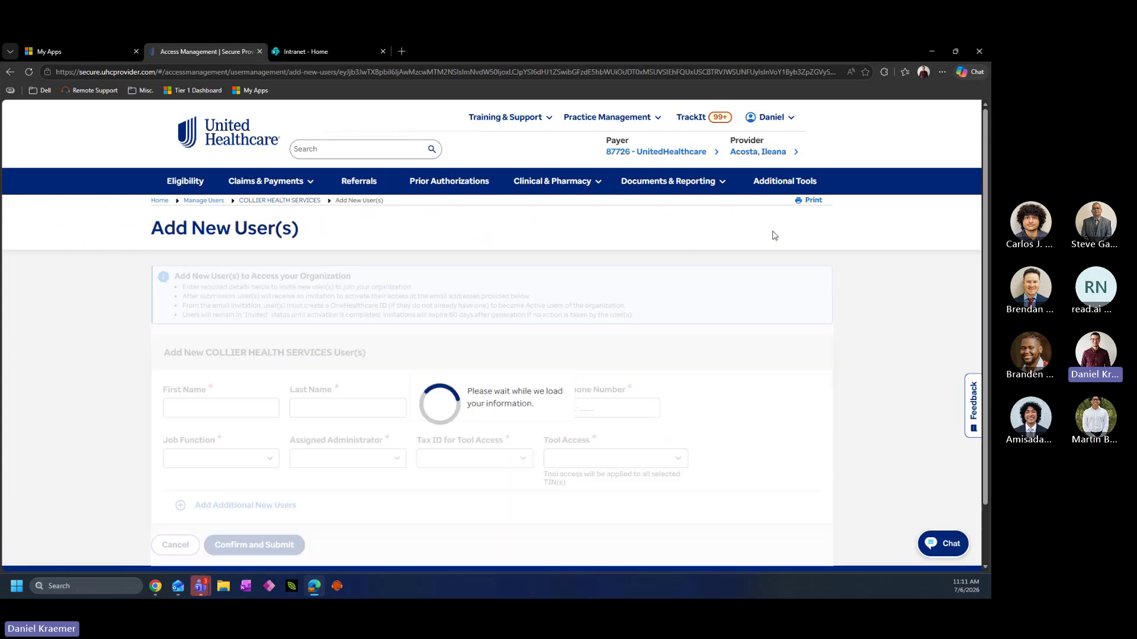
left_click(221, 406)
left_click(221, 407)
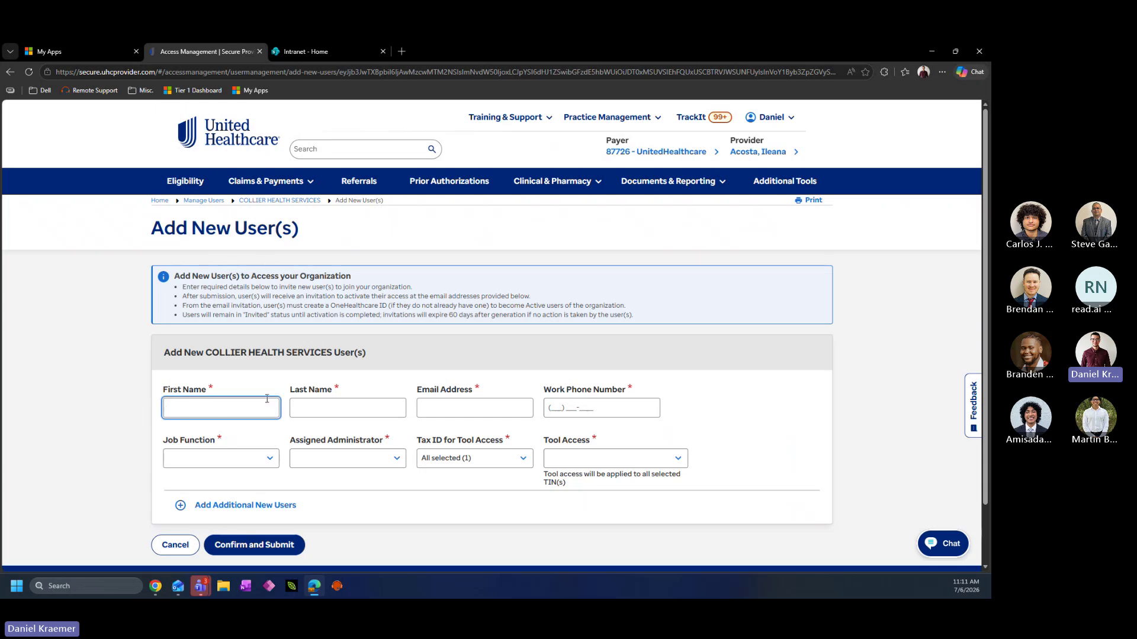
Fill in the user's last name, e-mail and work phone, then open the Job Function list.
key("Tab")
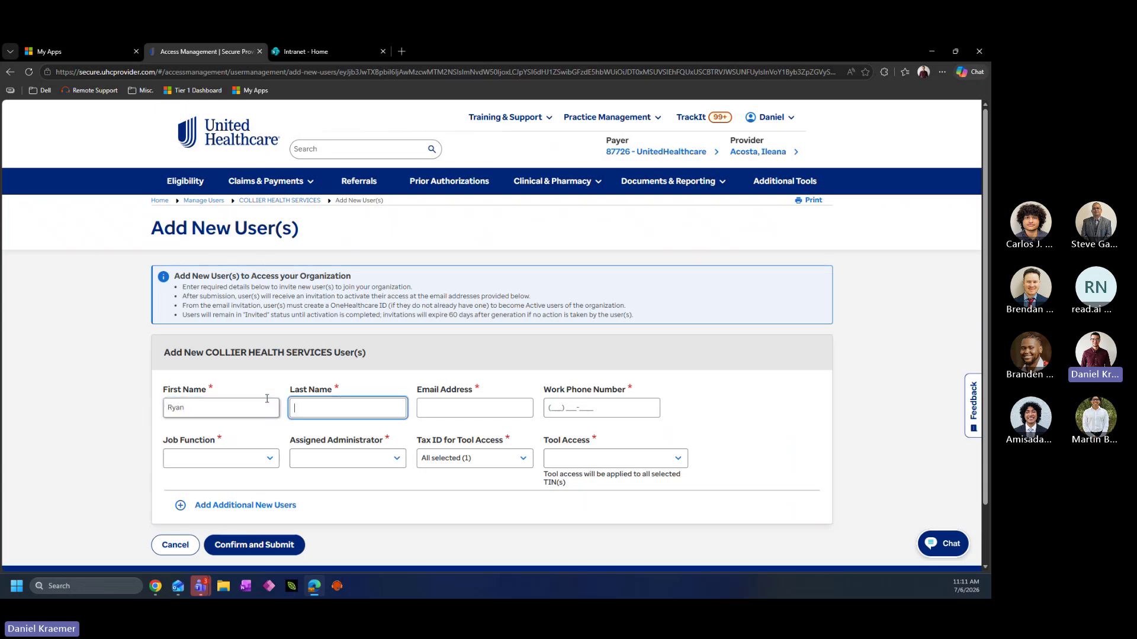
key("Tab")
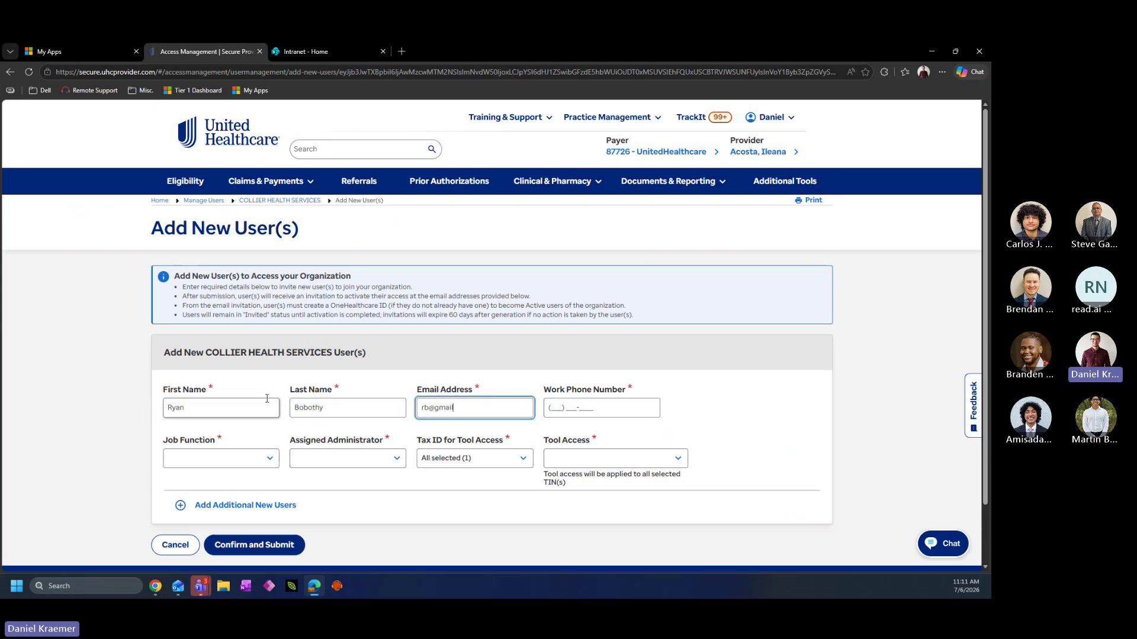
key("Tab")
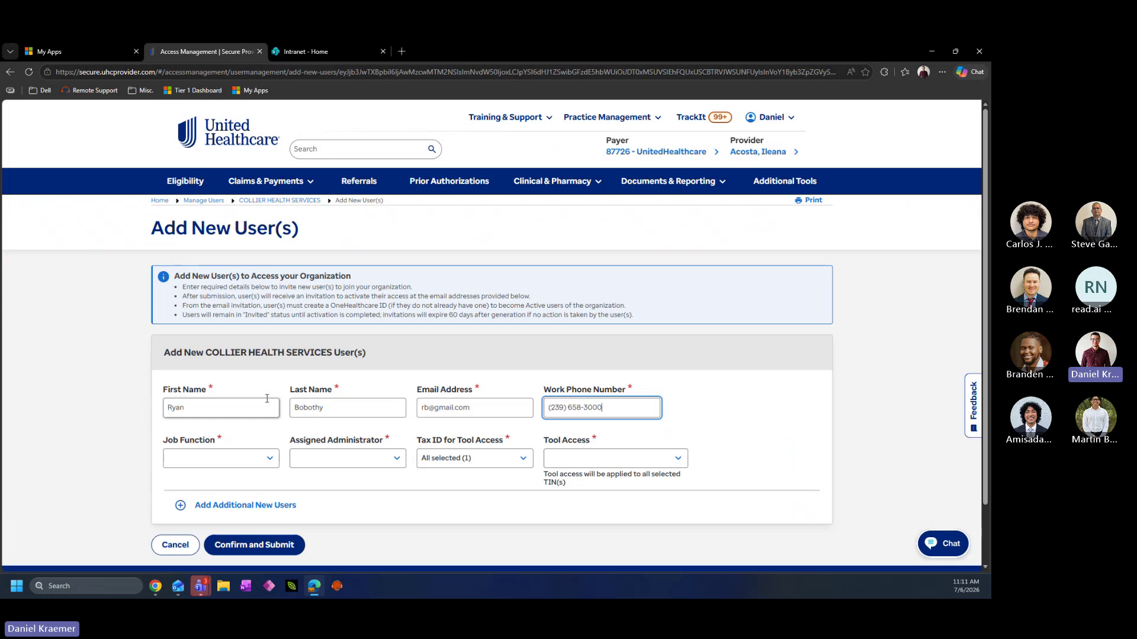
left_click(237, 459)
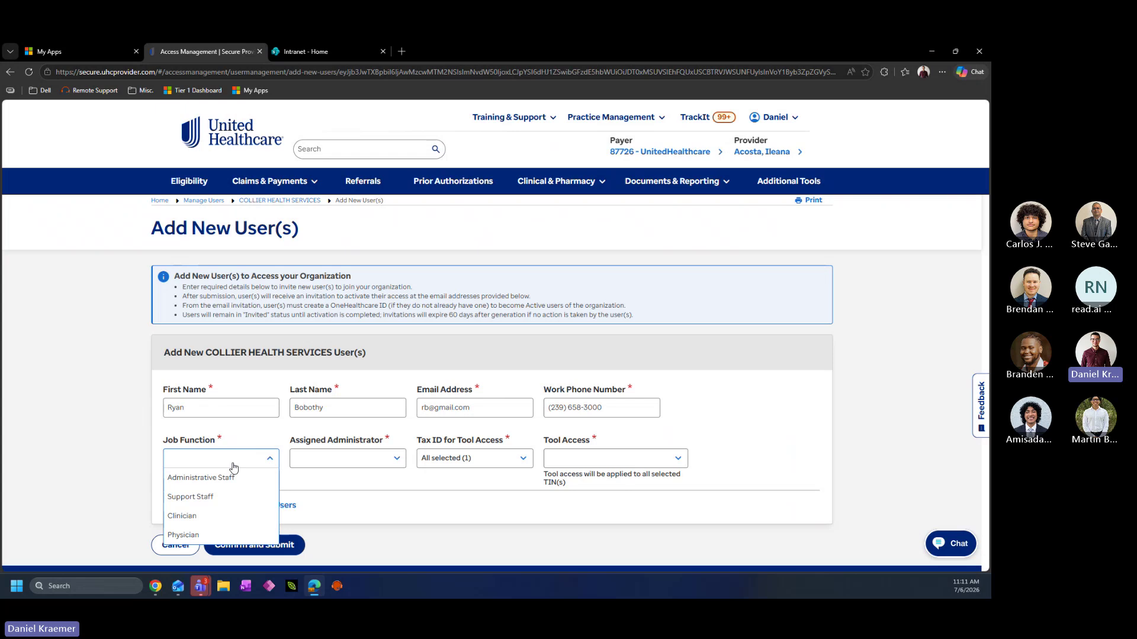
Set job function to Support Staff, pick the assigned administrator, and keep all Tax IDs selected.
left_click(209, 502)
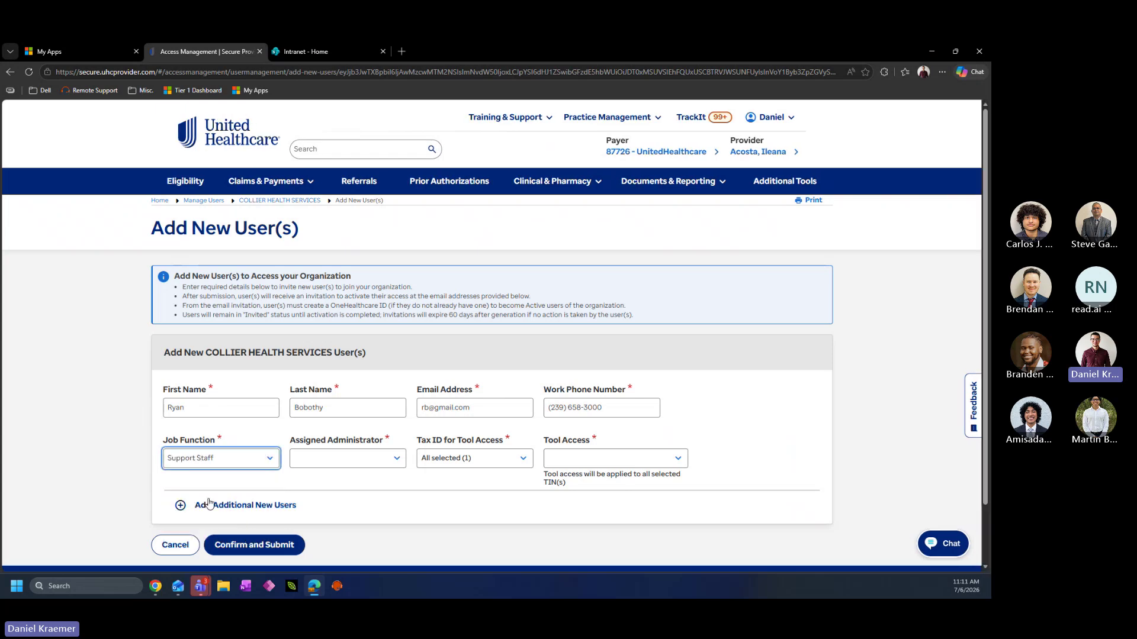
left_click(375, 464)
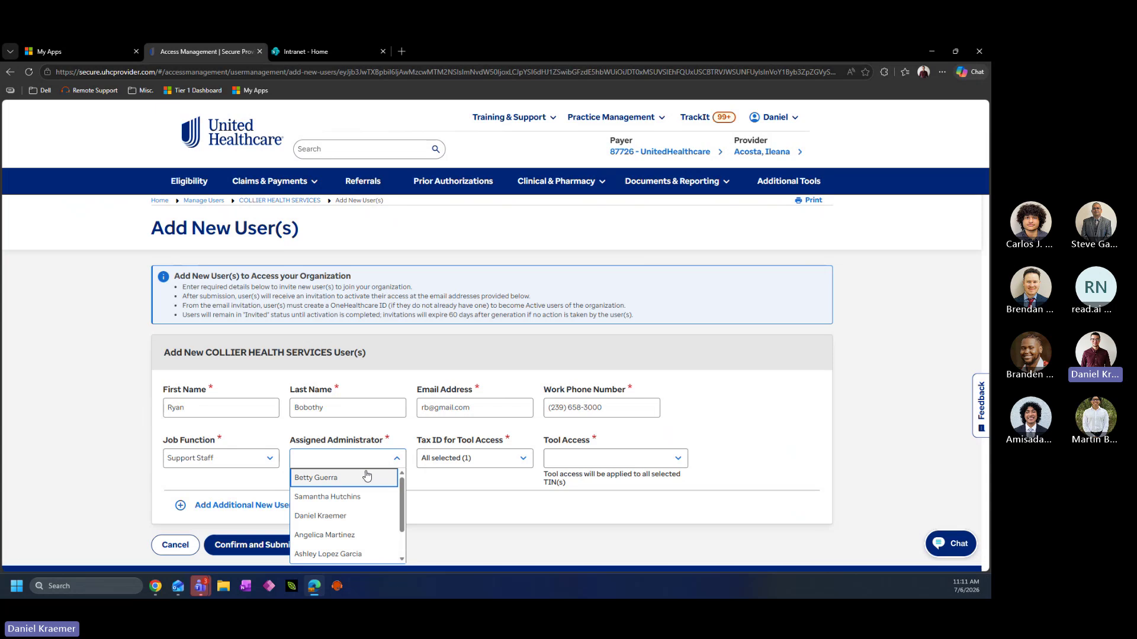
scroll(367, 475, "down", 1)
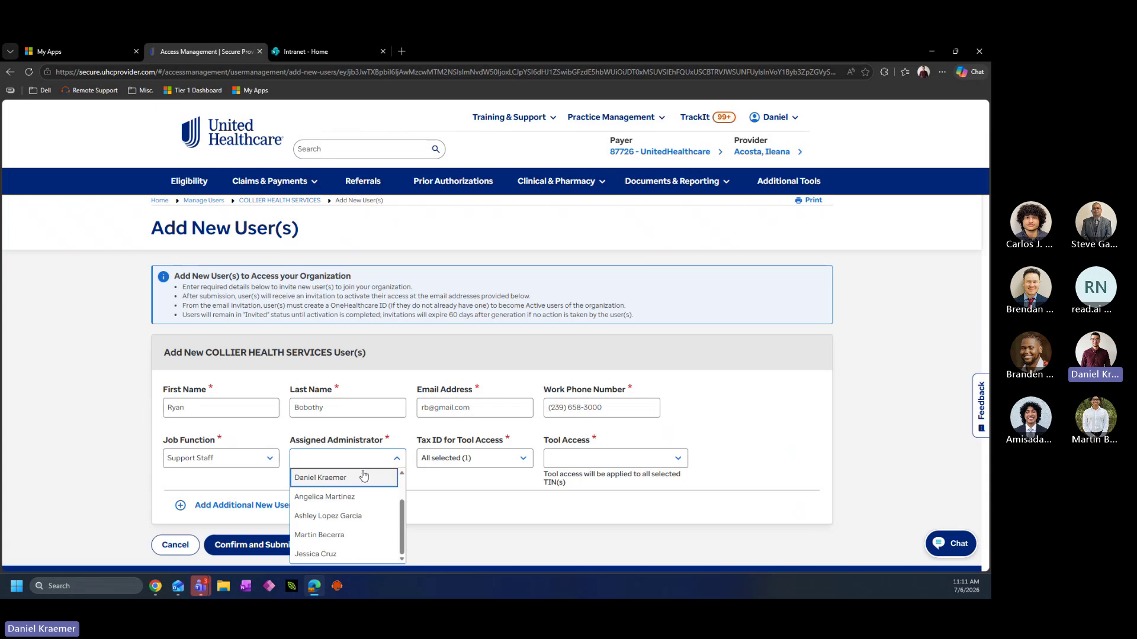
scroll(358, 478, "up", 1)
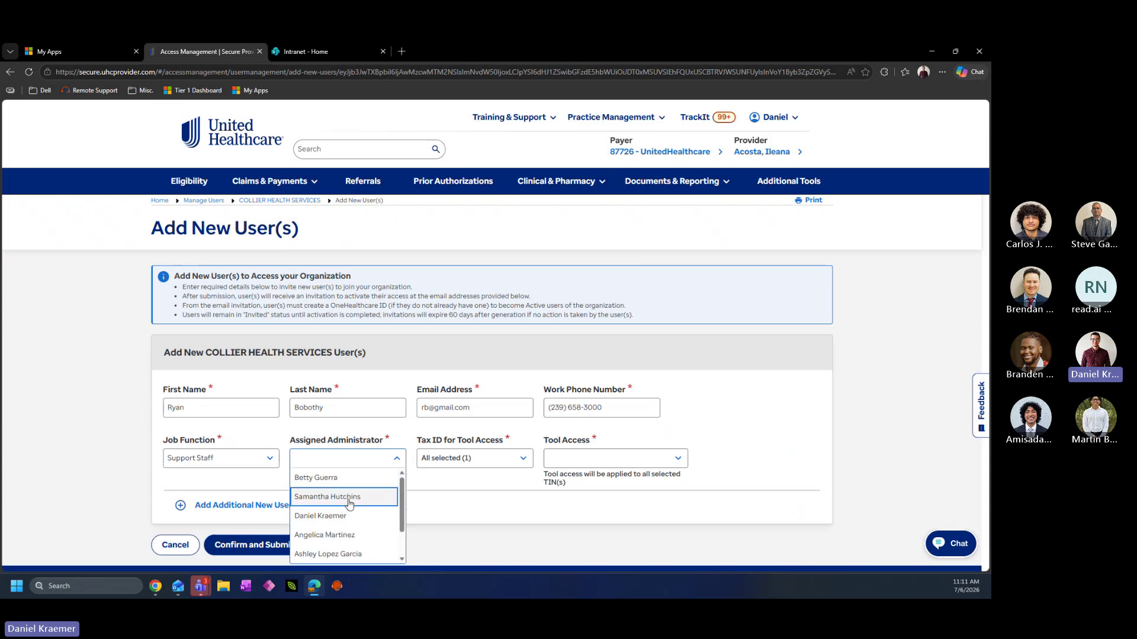
left_click(348, 516)
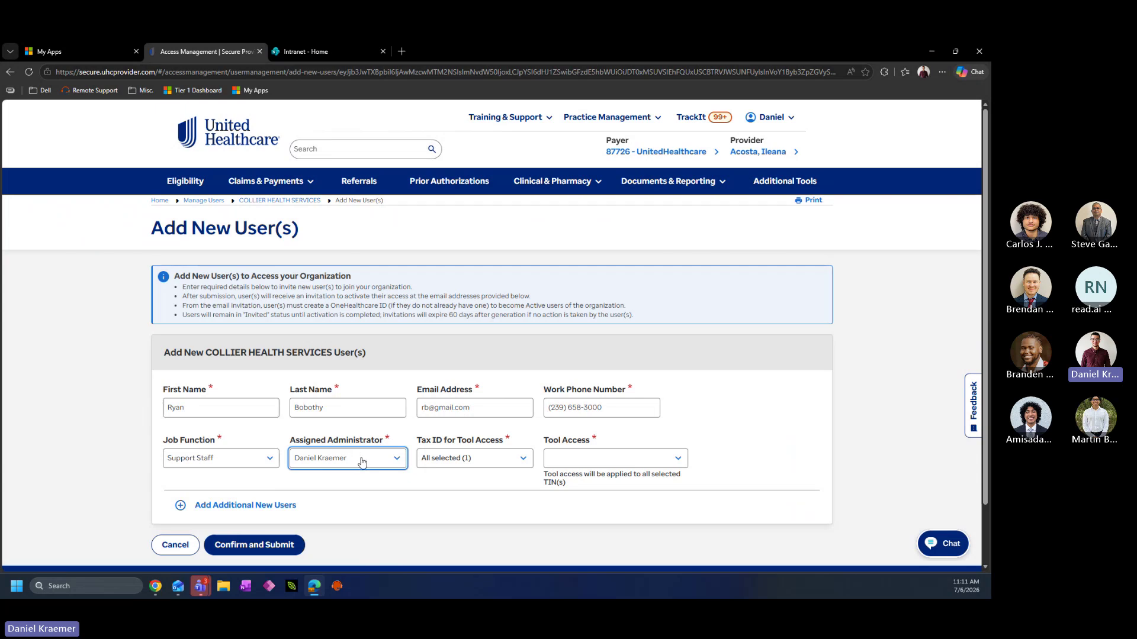
left_click(500, 465)
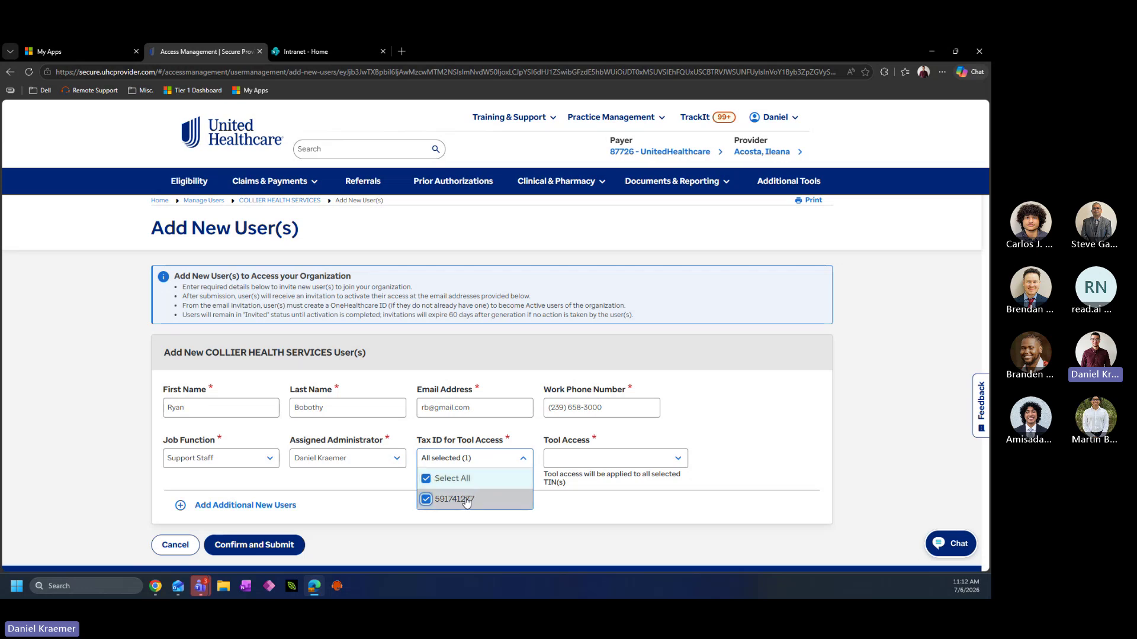
left_click(498, 471)
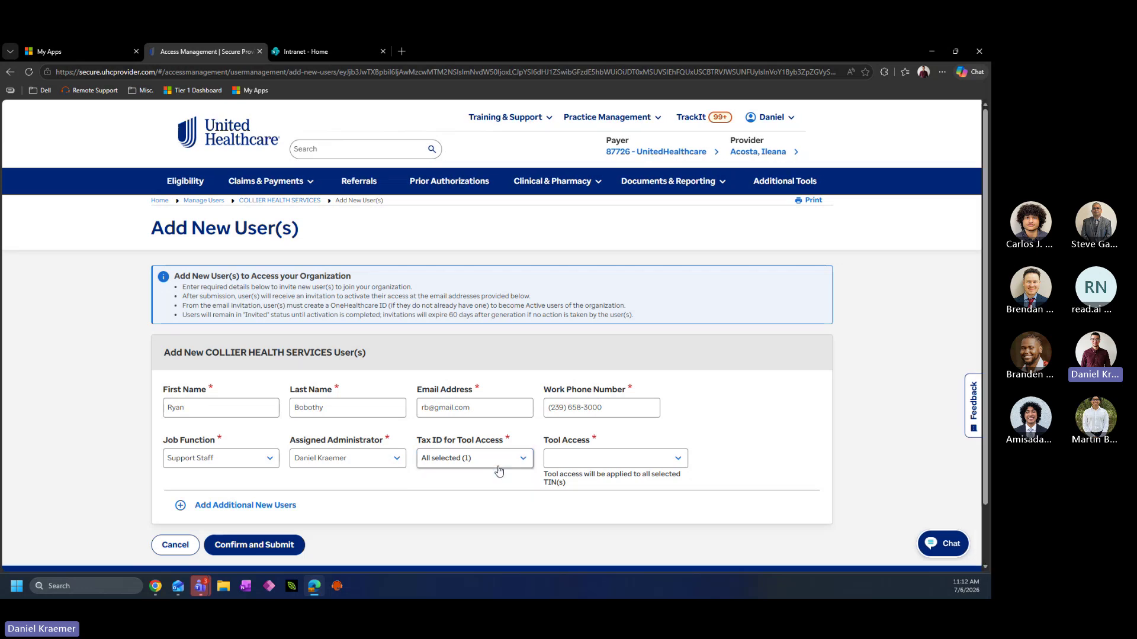
Grant seven tools: Eligibility and Benefits, Prior Authorizations and Referrals, and five reporting tools.
left_click(609, 459)
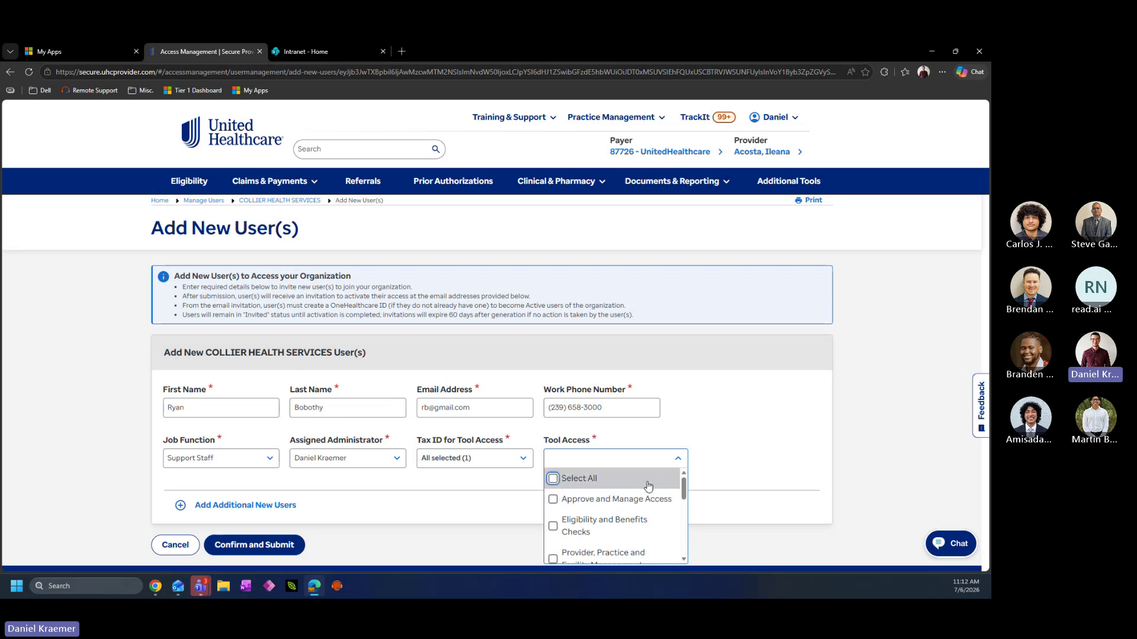
left_click(603, 528)
scroll(618, 526, "down", 3)
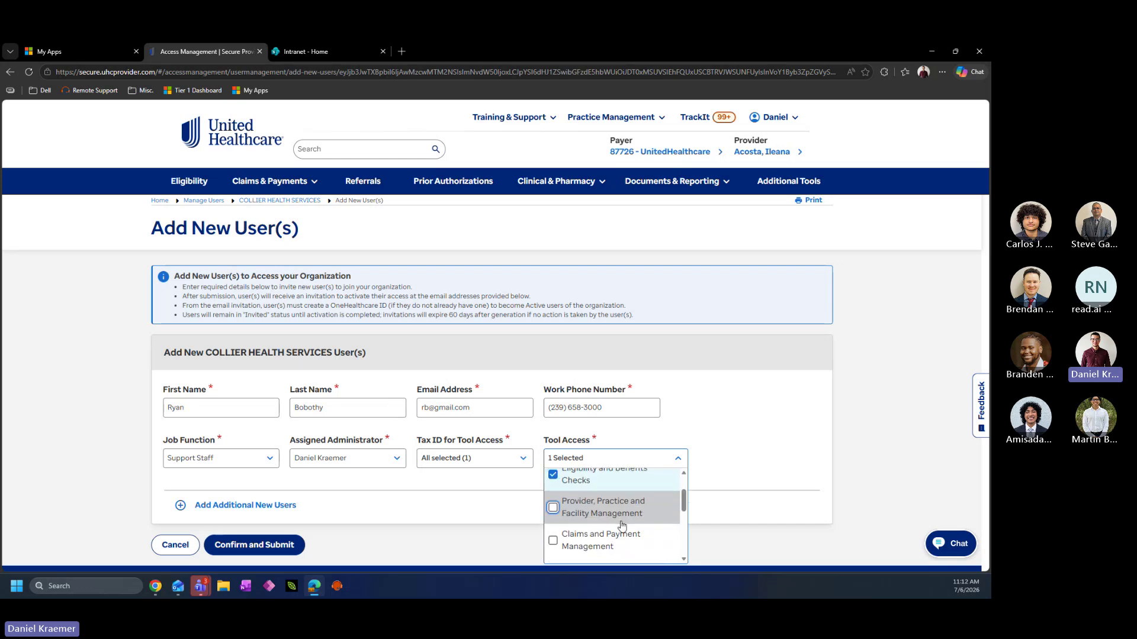
left_click(619, 523)
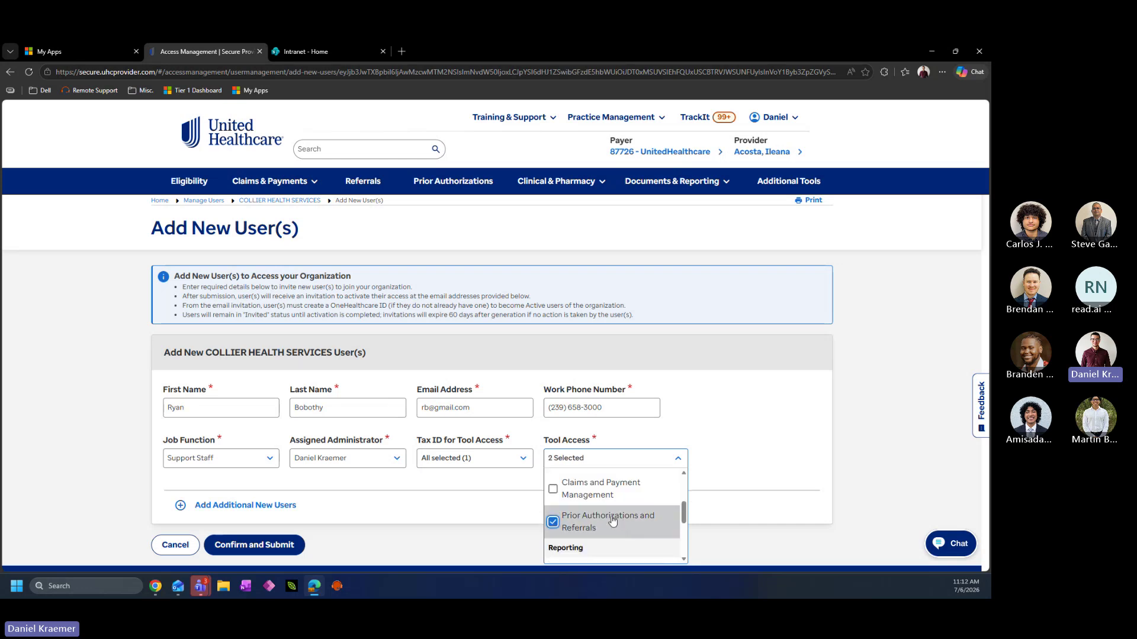
scroll(613, 521, "down", 1)
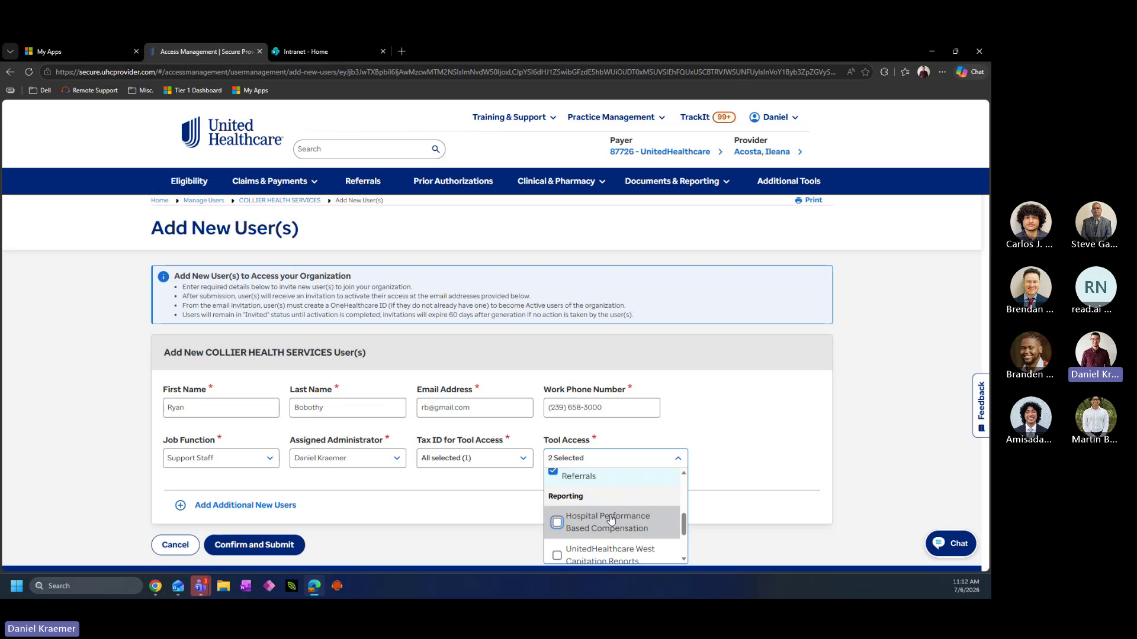
left_click(557, 522)
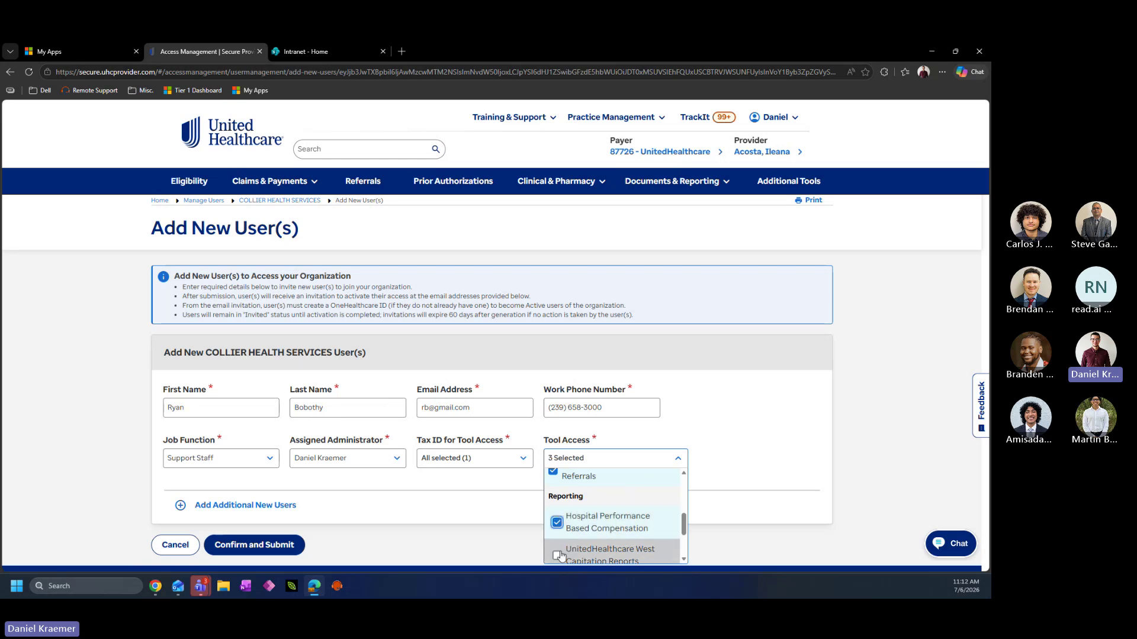
left_click(557, 556)
scroll(561, 514, "down", 1)
left_click(560, 500)
left_click(560, 526)
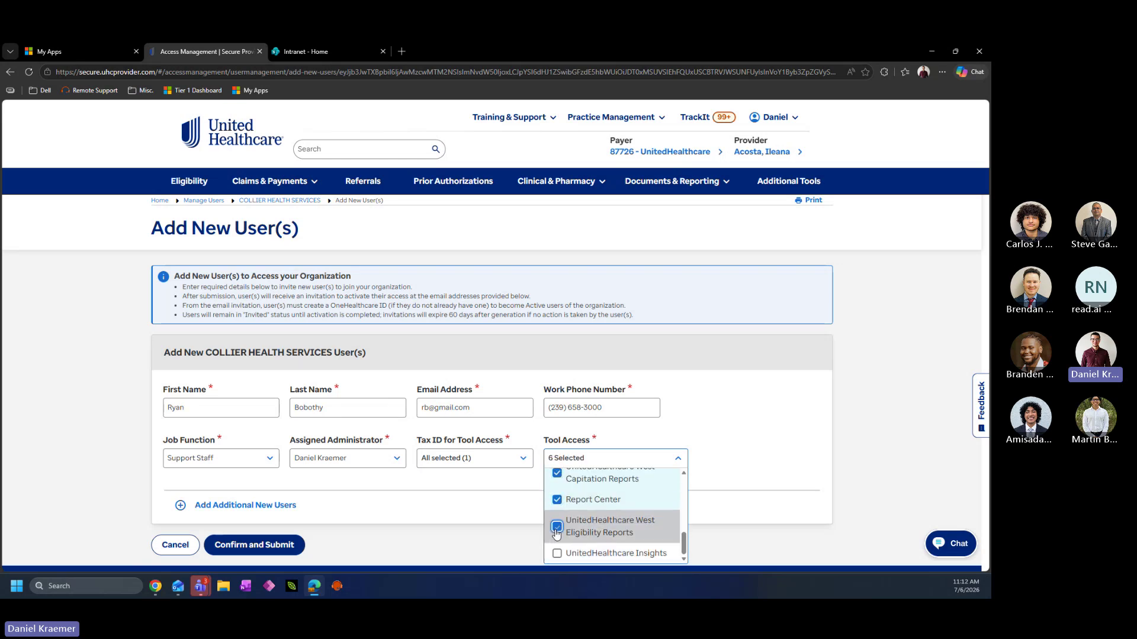
left_click(561, 553)
left_click(720, 484)
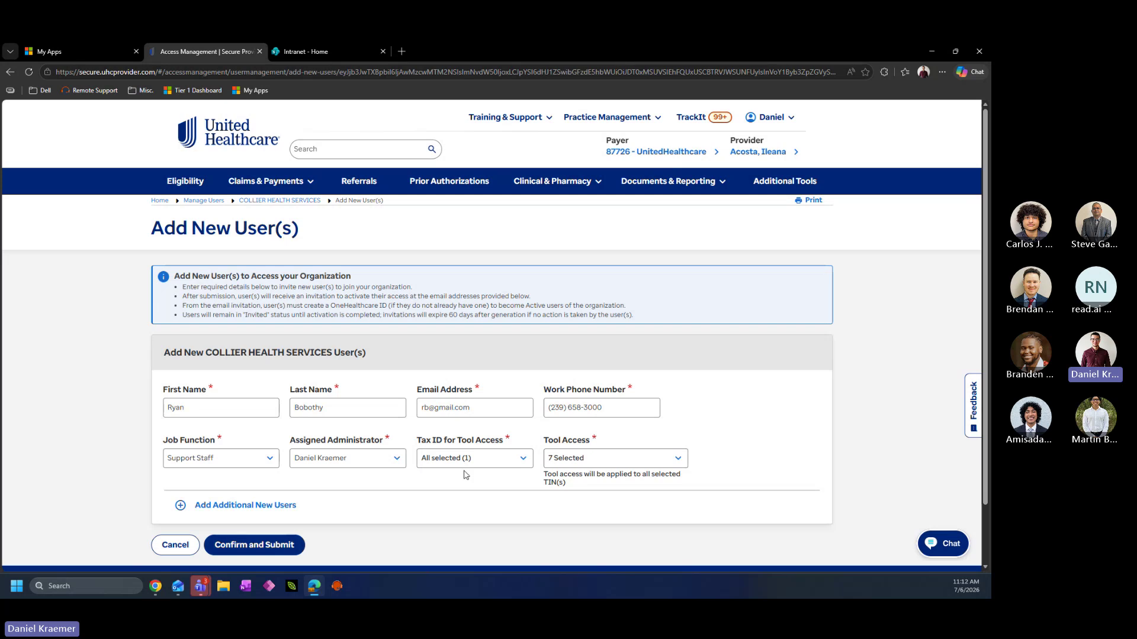
Add three more new-user entries to the form.
left_click(253, 509)
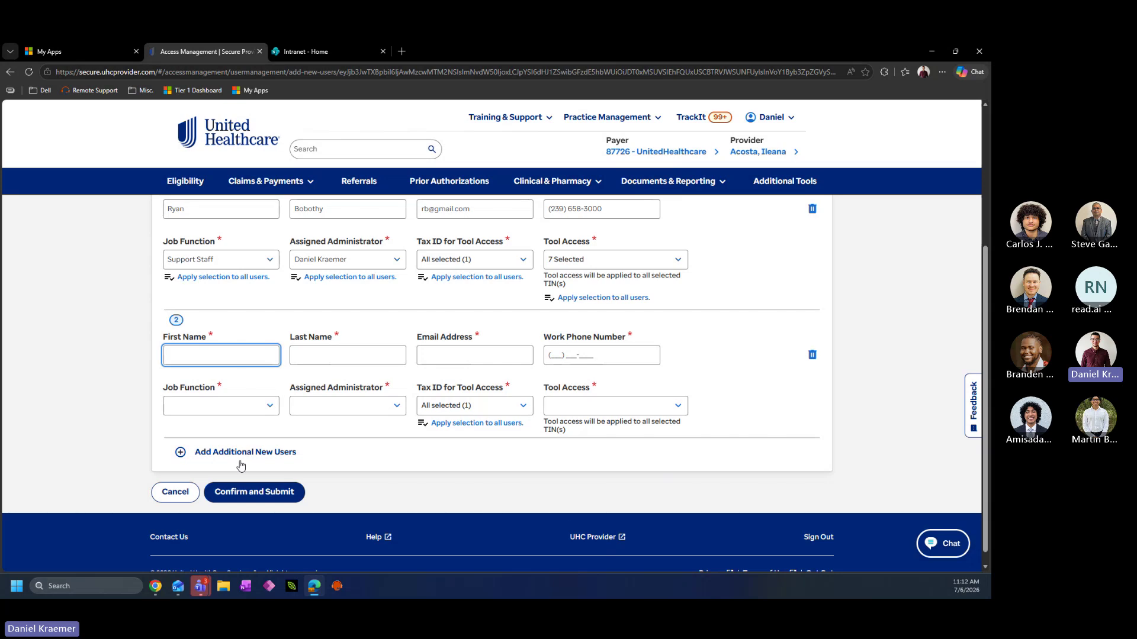
left_click(241, 465)
left_click(246, 441)
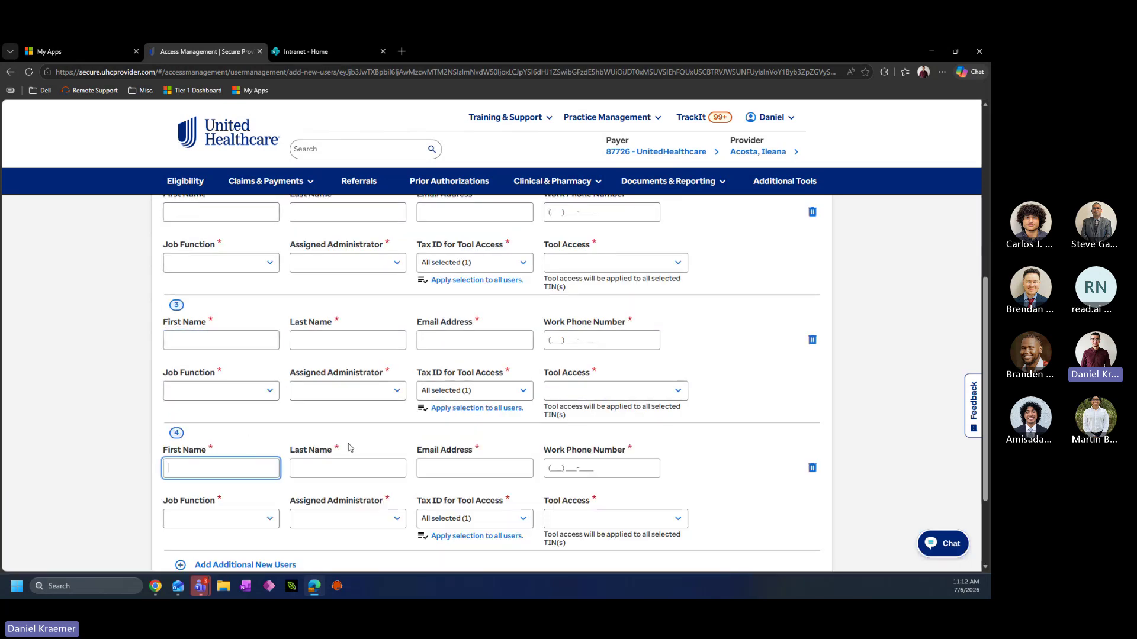
scroll(368, 444, "up", 4)
scroll(430, 404, "down", 2)
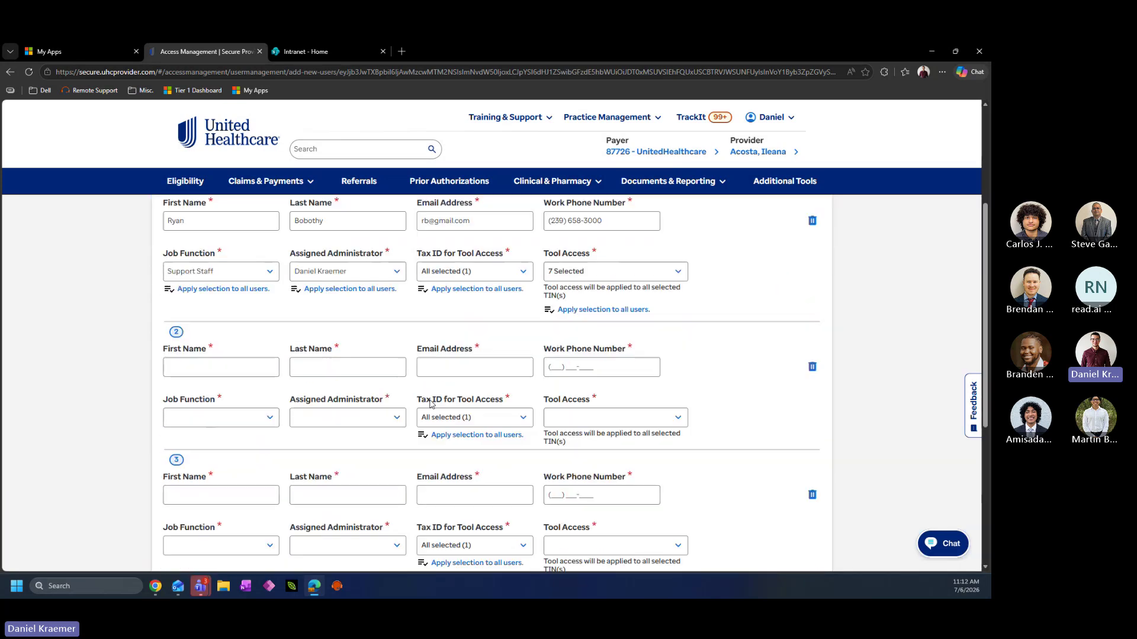
scroll(474, 357, "down", 1)
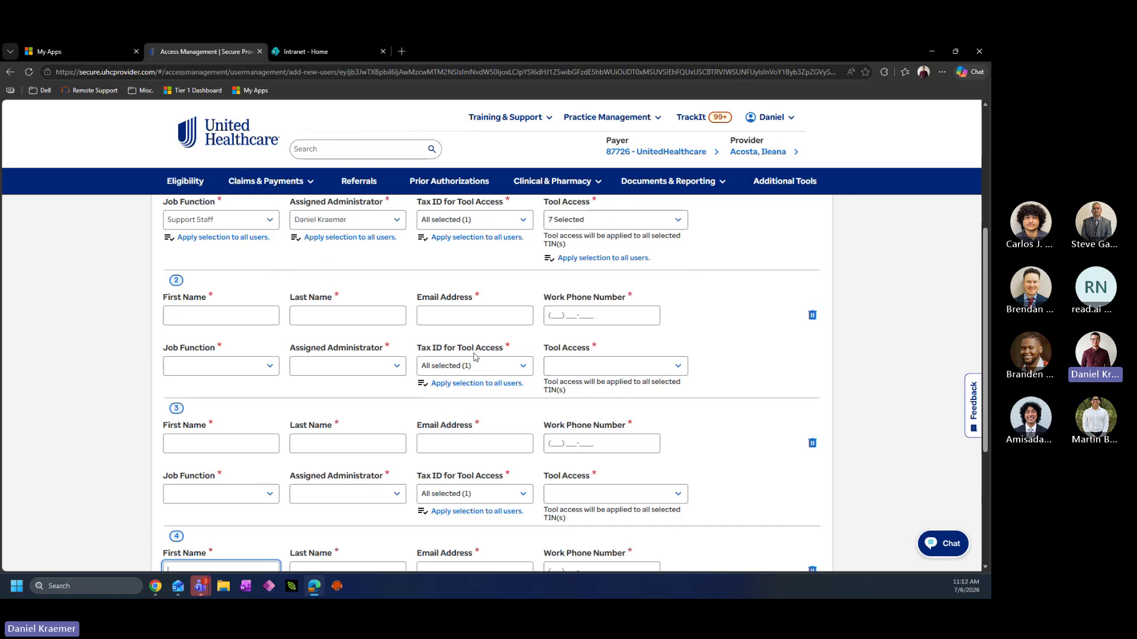
Apply the first user's assigned administrator to all users.
left_click(469, 386)
scroll(448, 407, "up", 2)
scroll(474, 438, "up", 1)
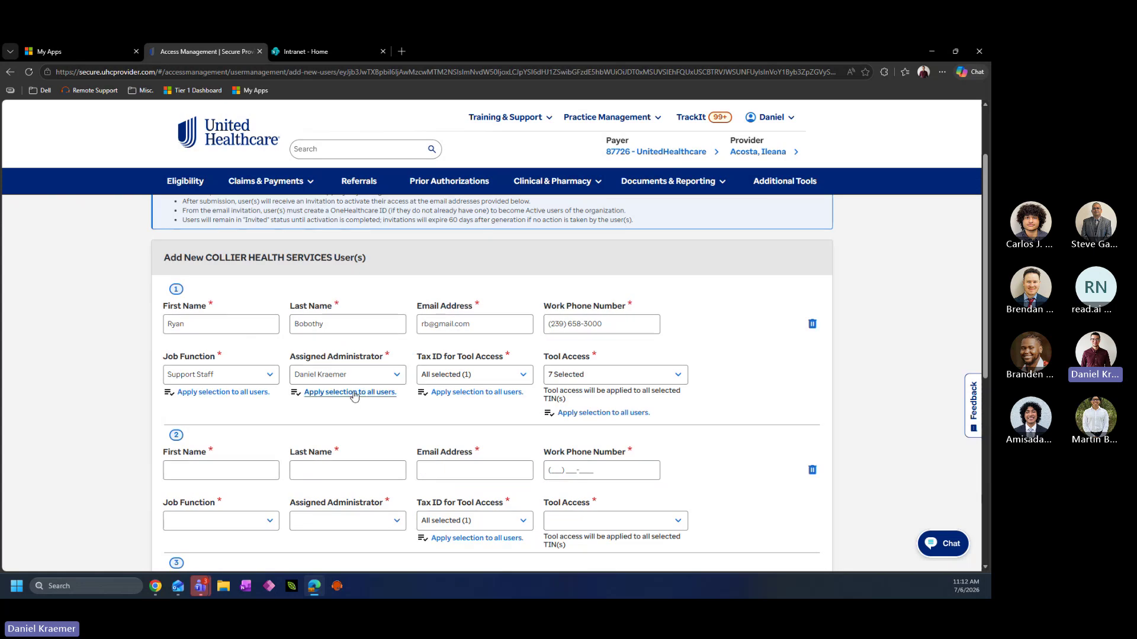
left_click(354, 393)
scroll(355, 391, "down", 4)
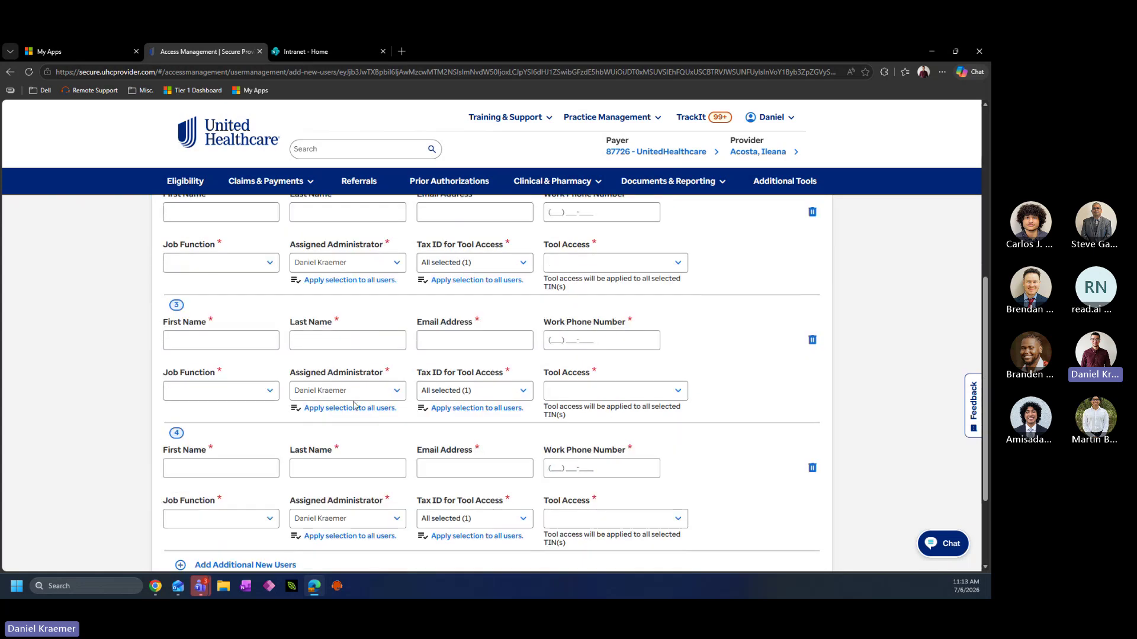
scroll(354, 407, "down", 2)
scroll(352, 474, "up", 8)
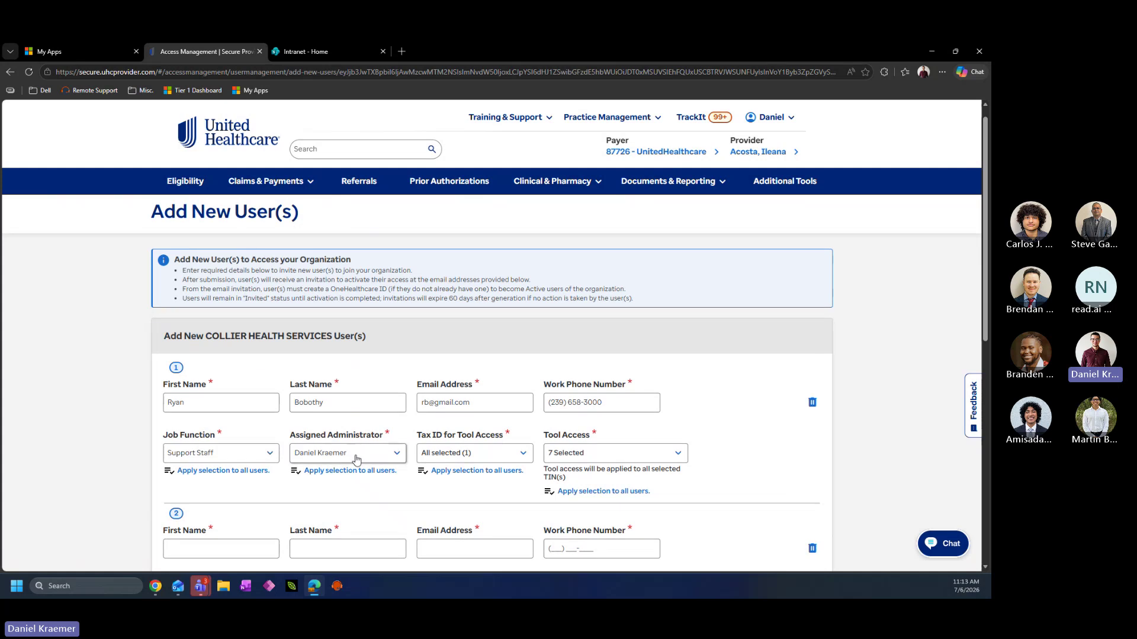
scroll(322, 469, "down", 1)
Copy the first user's job function and tool access to all users.
left_click(224, 420)
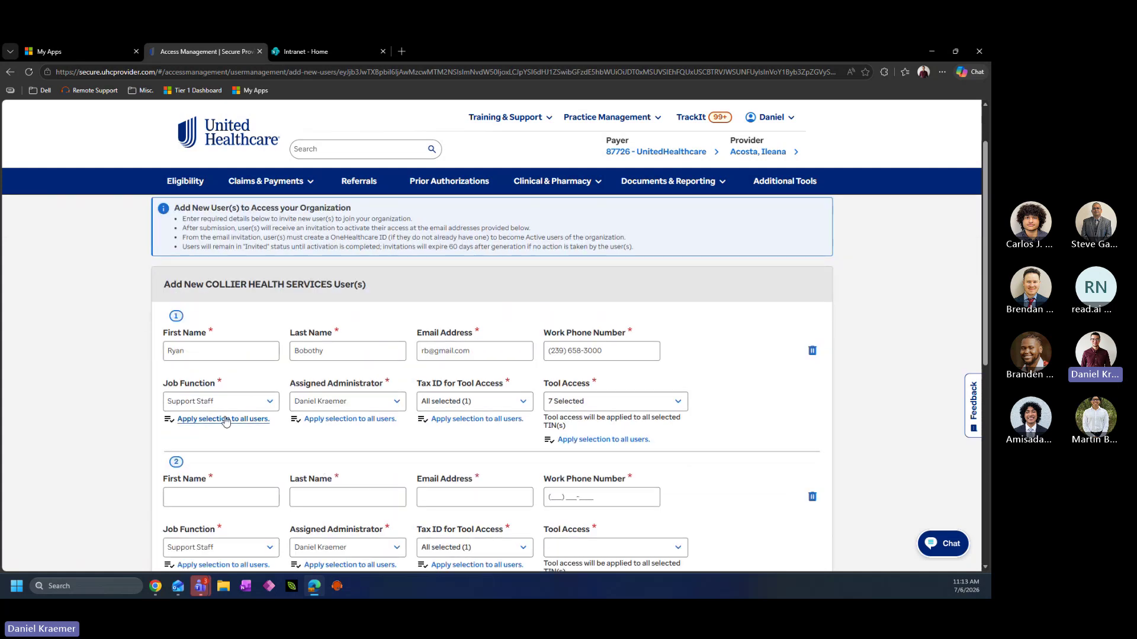
scroll(261, 436, "down", 2)
scroll(274, 448, "up", 1)
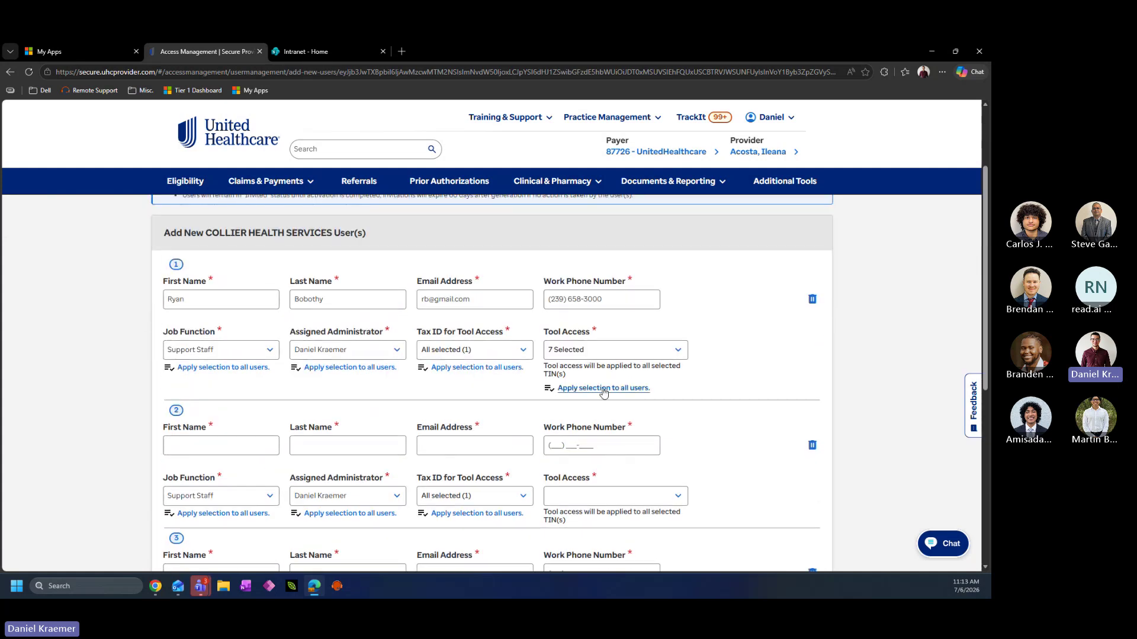
left_click(604, 389)
scroll(627, 414, "down", 6)
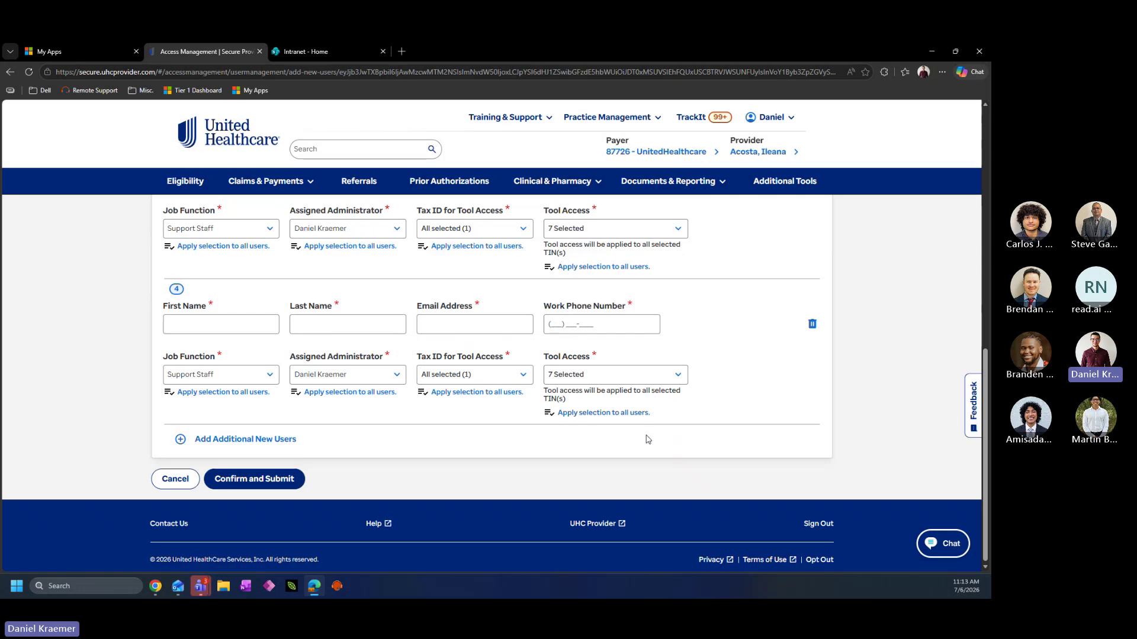
scroll(635, 433, "up", 9)
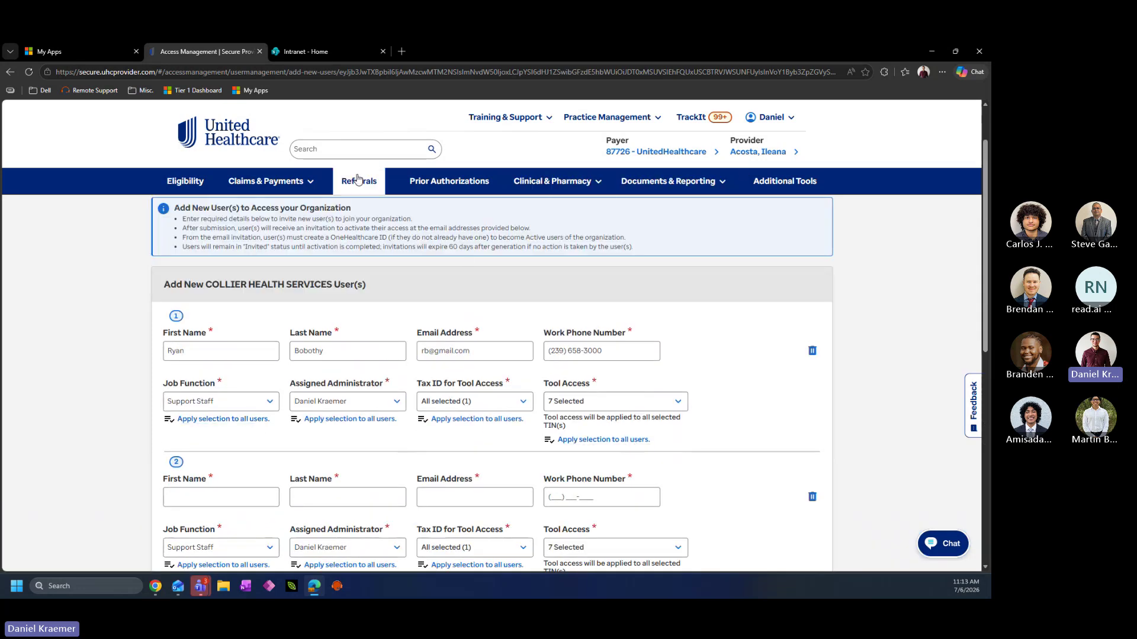
Go to Practice Management > Manage Users and show Options for the user last logged in 11/03/25.
left_click(625, 123)
left_click(592, 159)
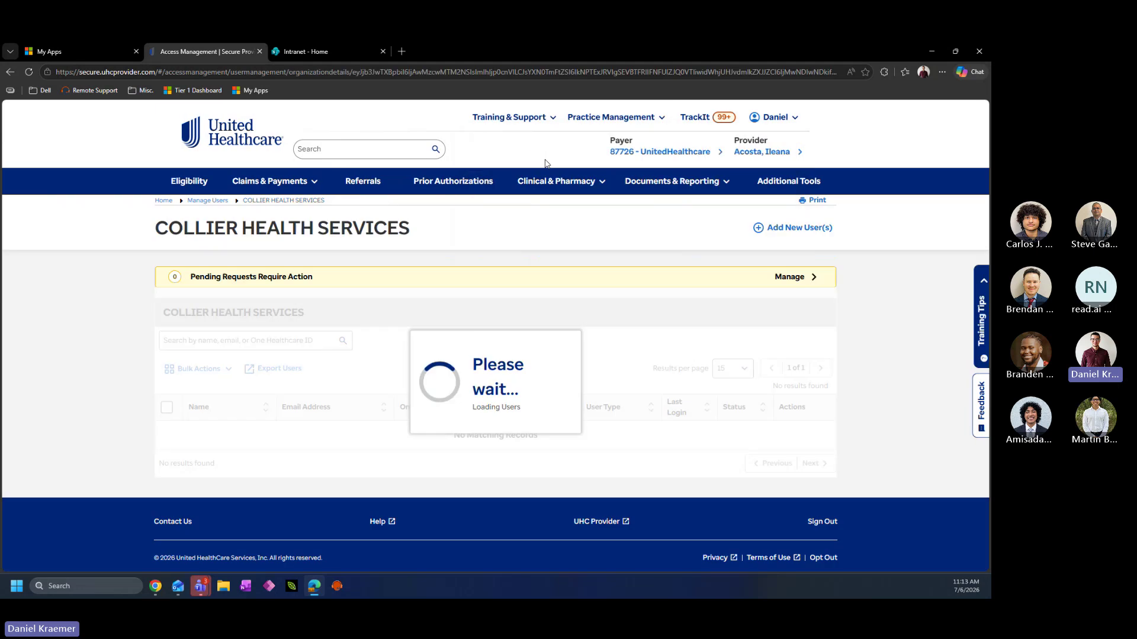
scroll(464, 256, "down", 2)
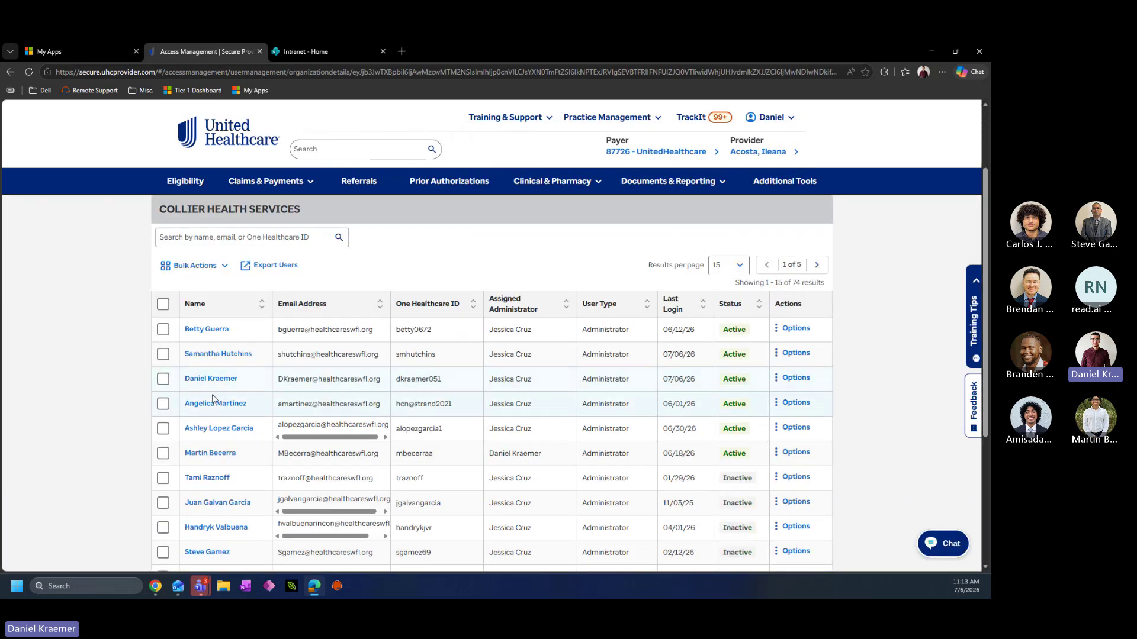
scroll(568, 445, "down", 1)
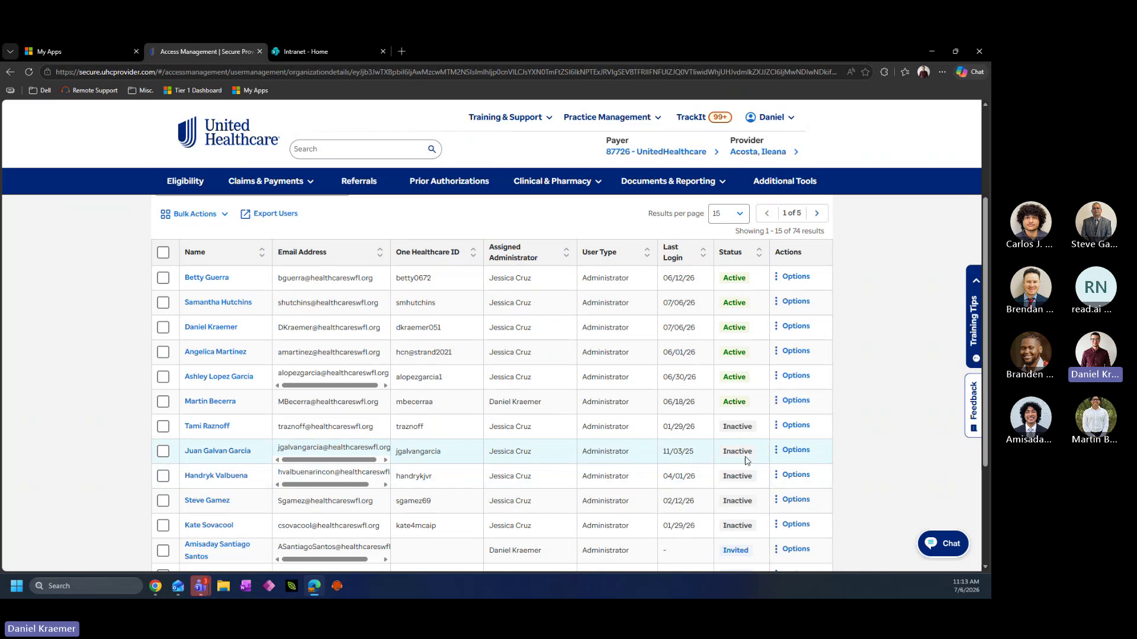
left_click(781, 452)
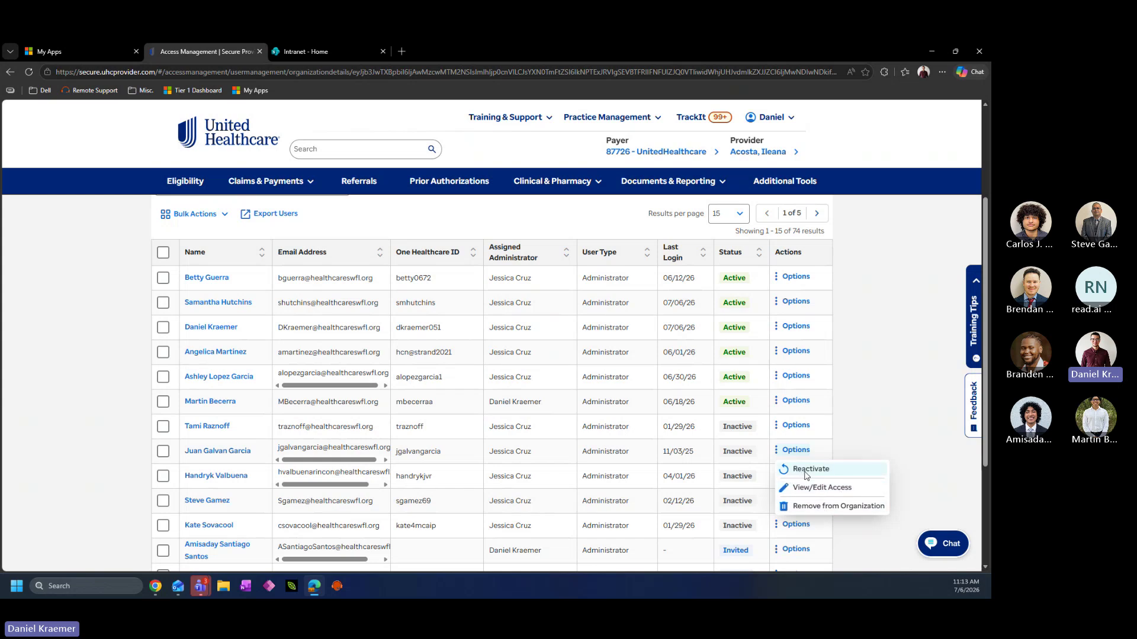
Reactivate the inactive user for COLLIER HEALTH SERVICES only, then show the first invited user's actions.
left_click(806, 472)
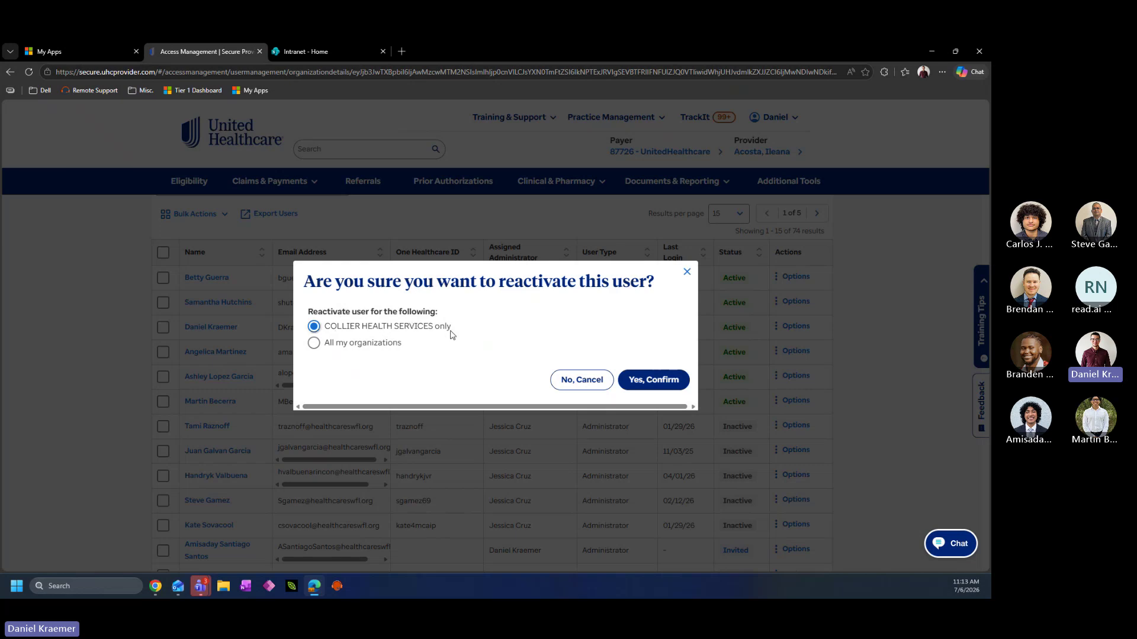
left_click(654, 381)
scroll(572, 390, "down", 3)
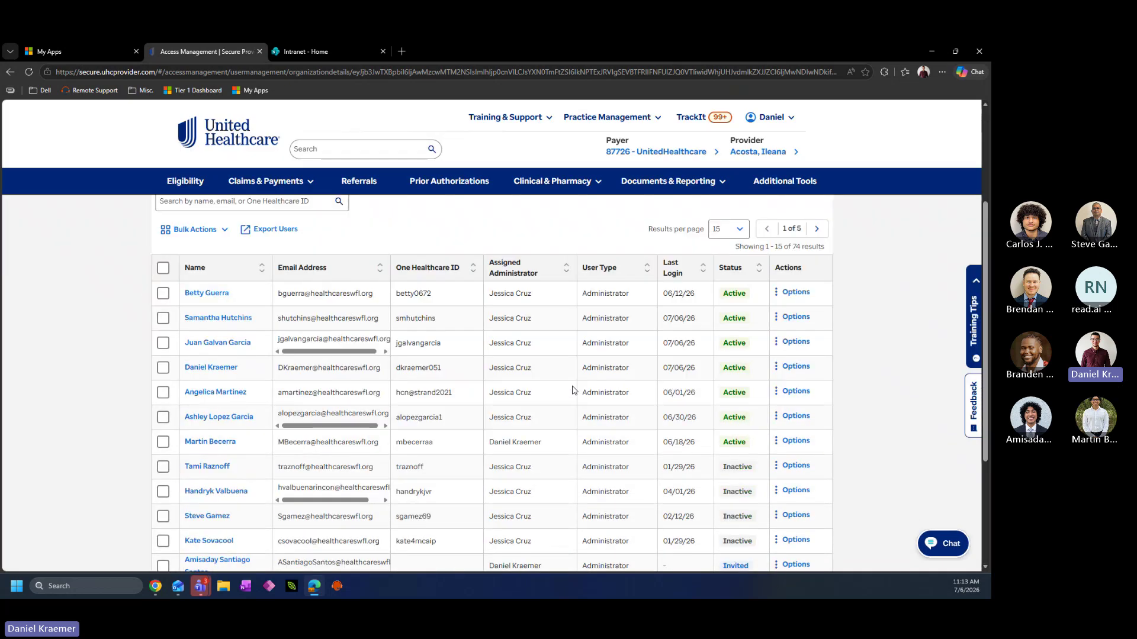
scroll(572, 390, "down", 3)
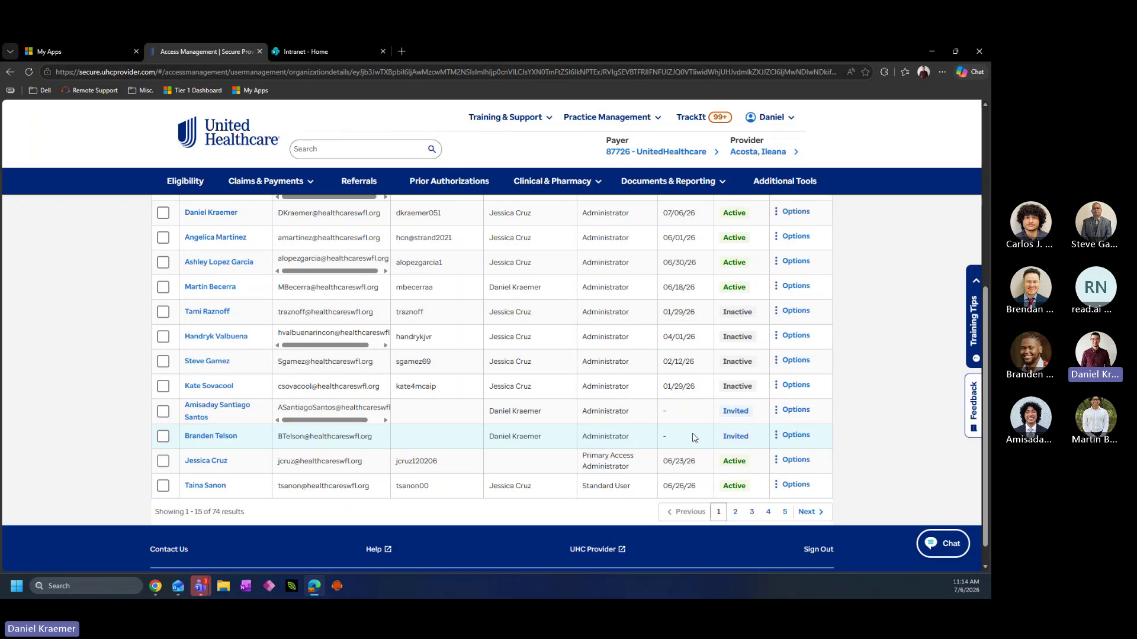
left_click(782, 411)
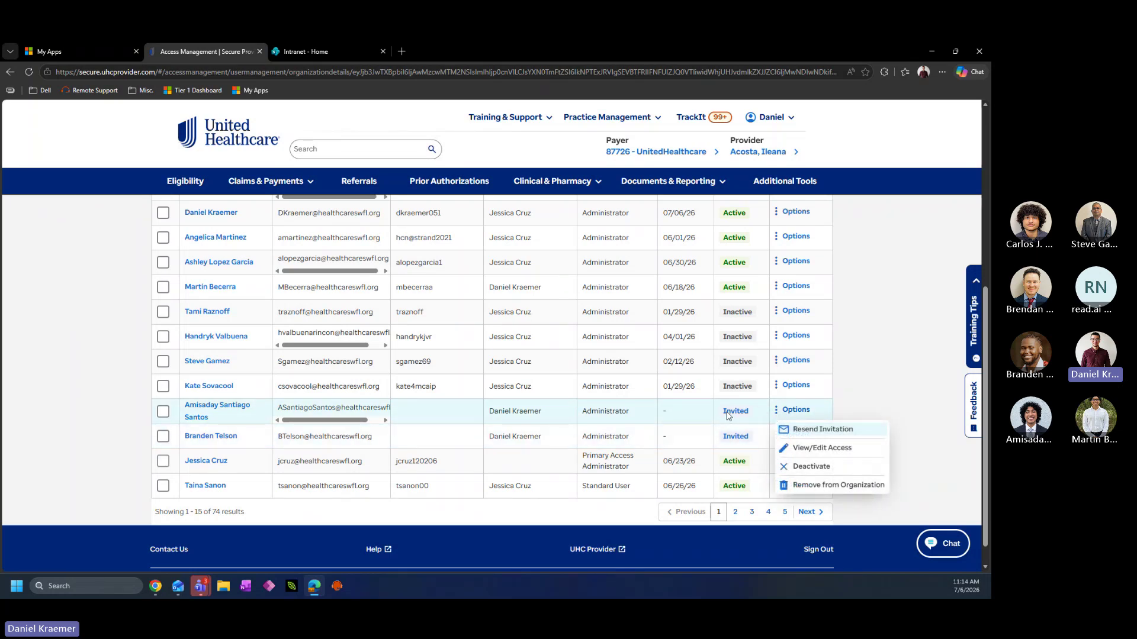
Resend and confirm the first invited user's invitation.
left_click(804, 430)
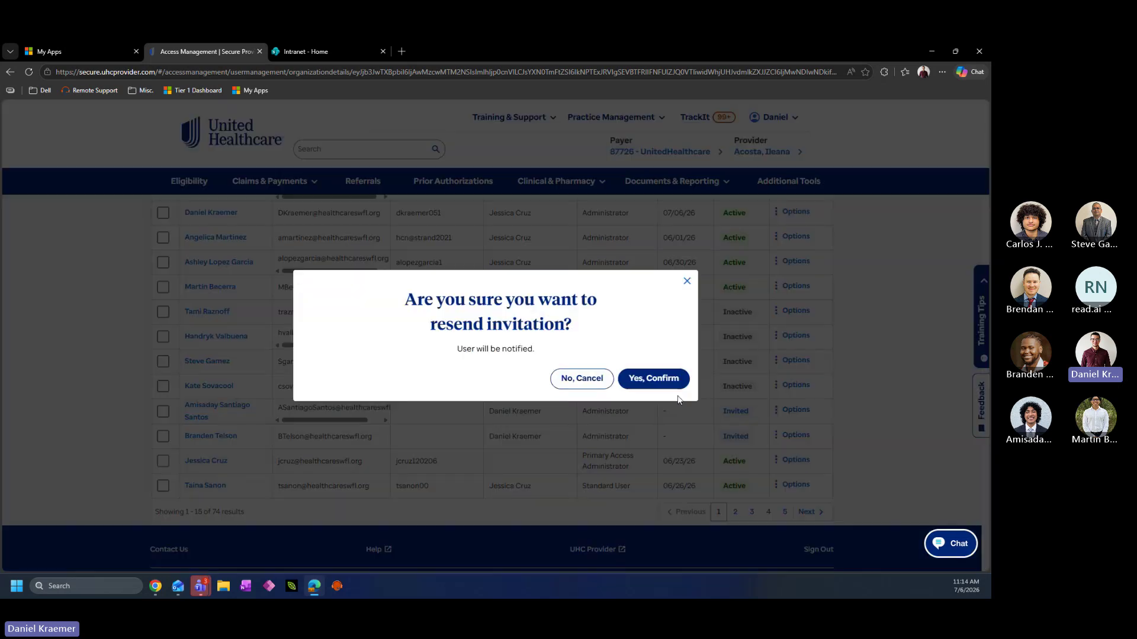
left_click(678, 385)
scroll(751, 411, "down", 5)
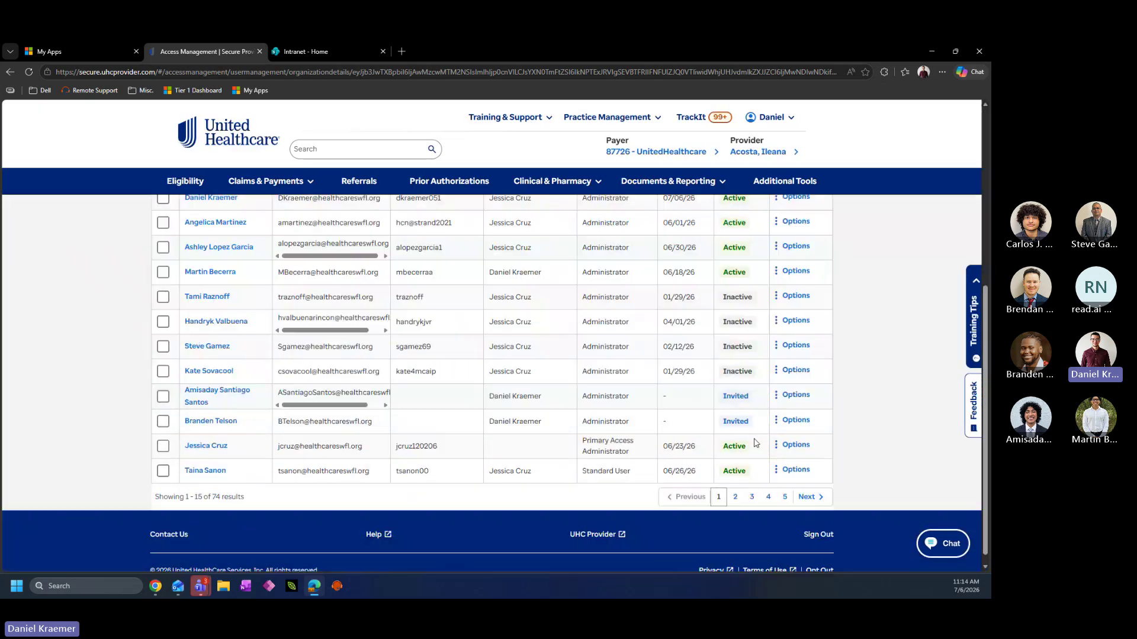
Resend and confirm the second invited user's invitation.
left_click(777, 422)
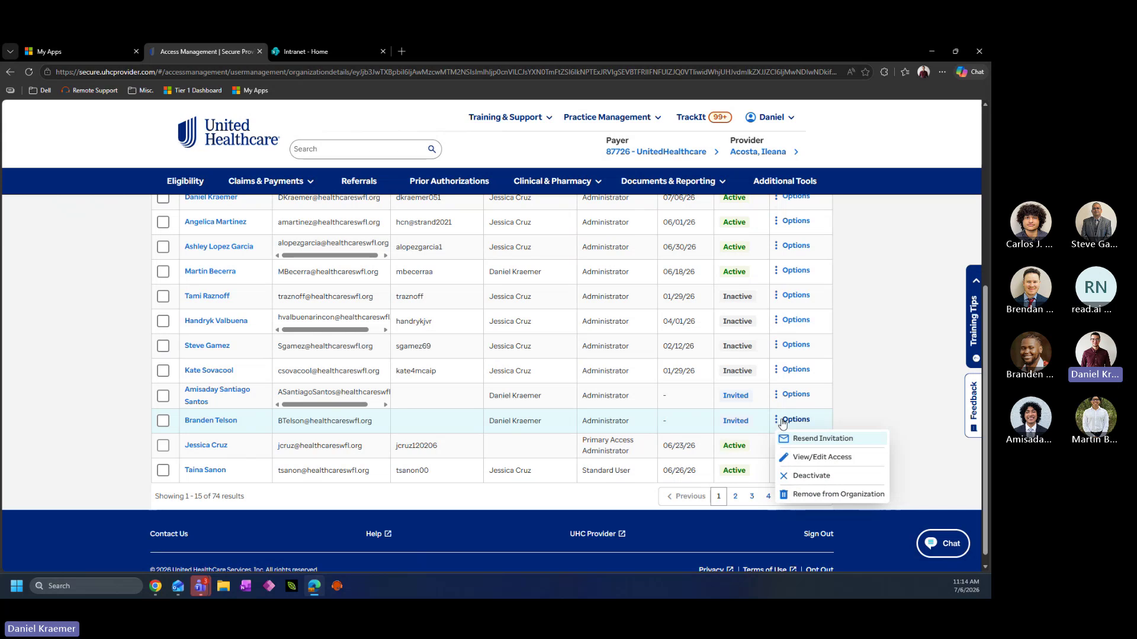
left_click(806, 439)
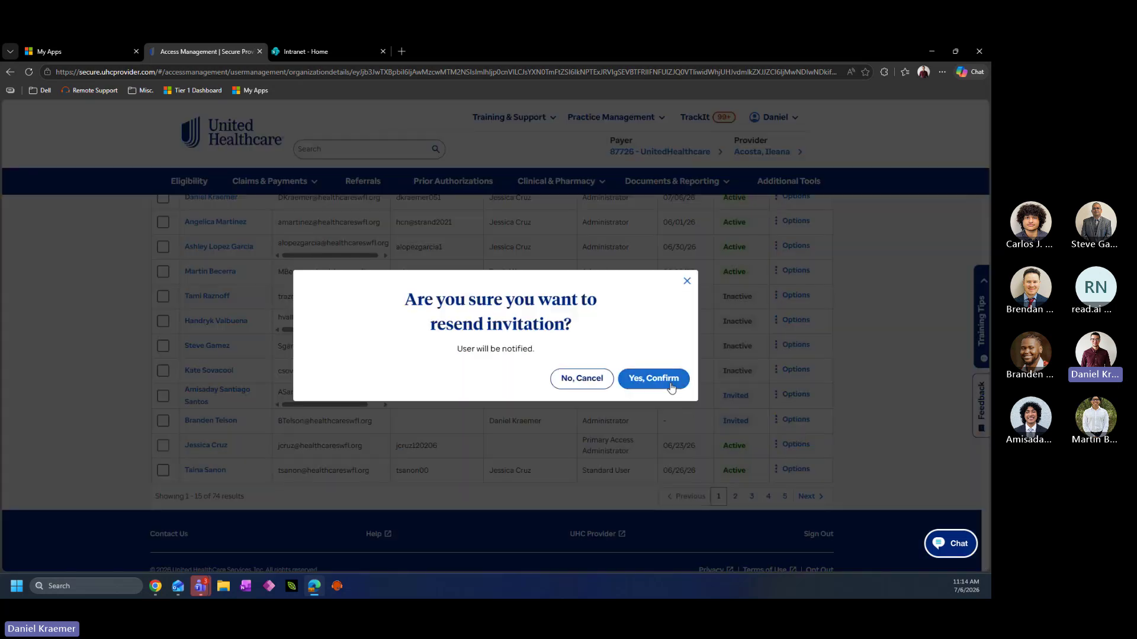
left_click(677, 384)
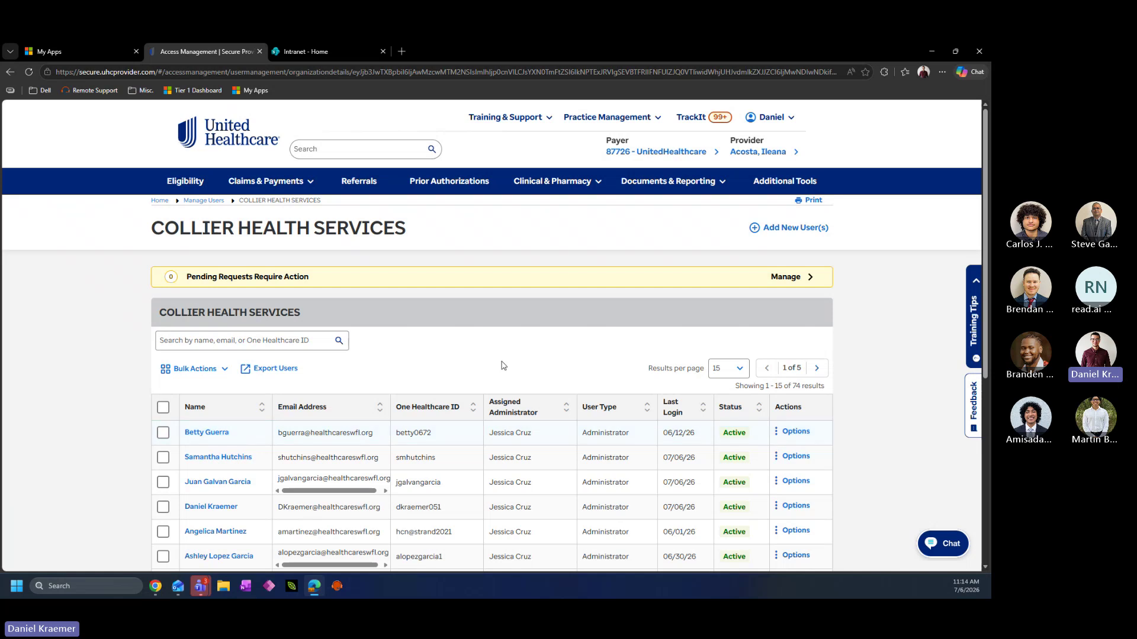
Scroll through the COLLIER HEALTH SERVICES user table of 74 users.
scroll(450, 350, "down", 1)
scroll(448, 355, "up", 1)
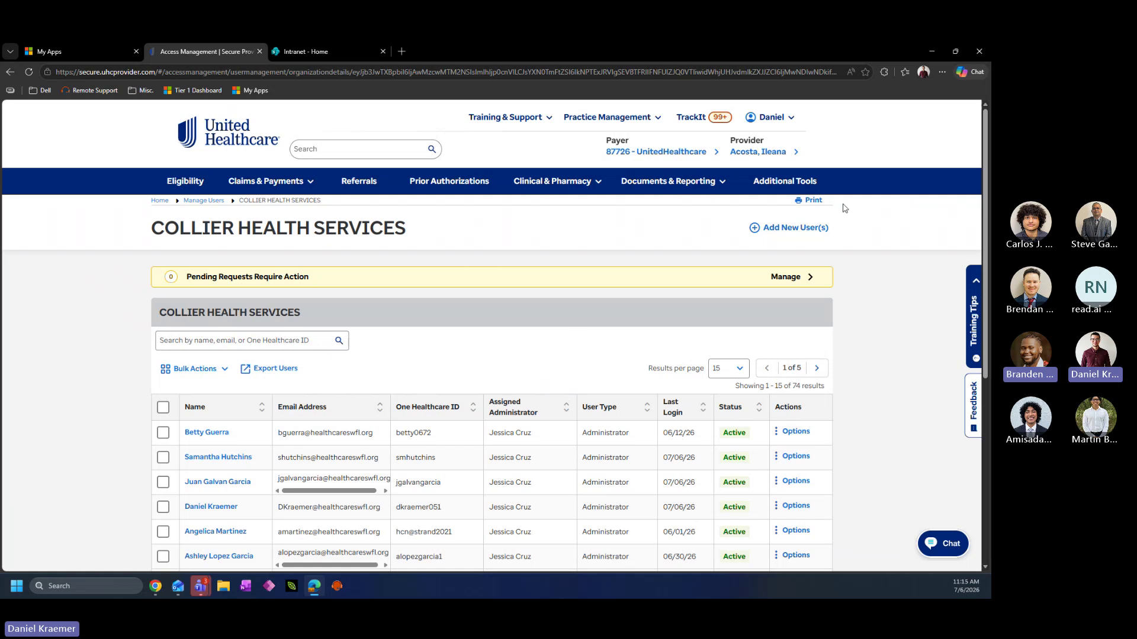
Start a new user and grant Eligibility and Benefits Checks plus Prior Authorizations and Referrals.
left_click(770, 229)
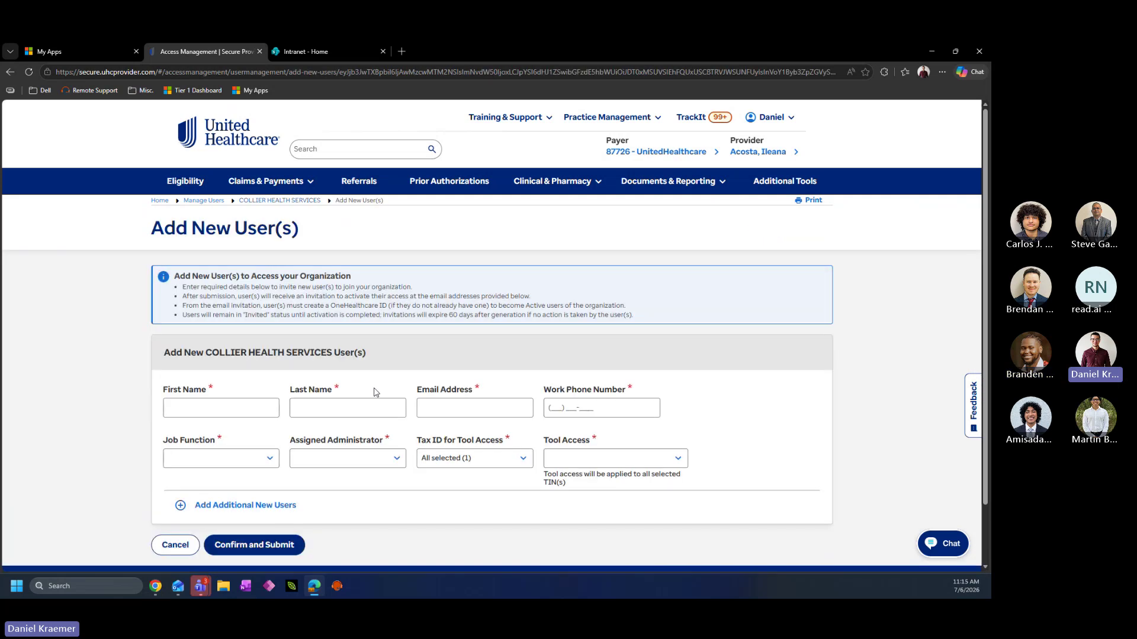
left_click(656, 453)
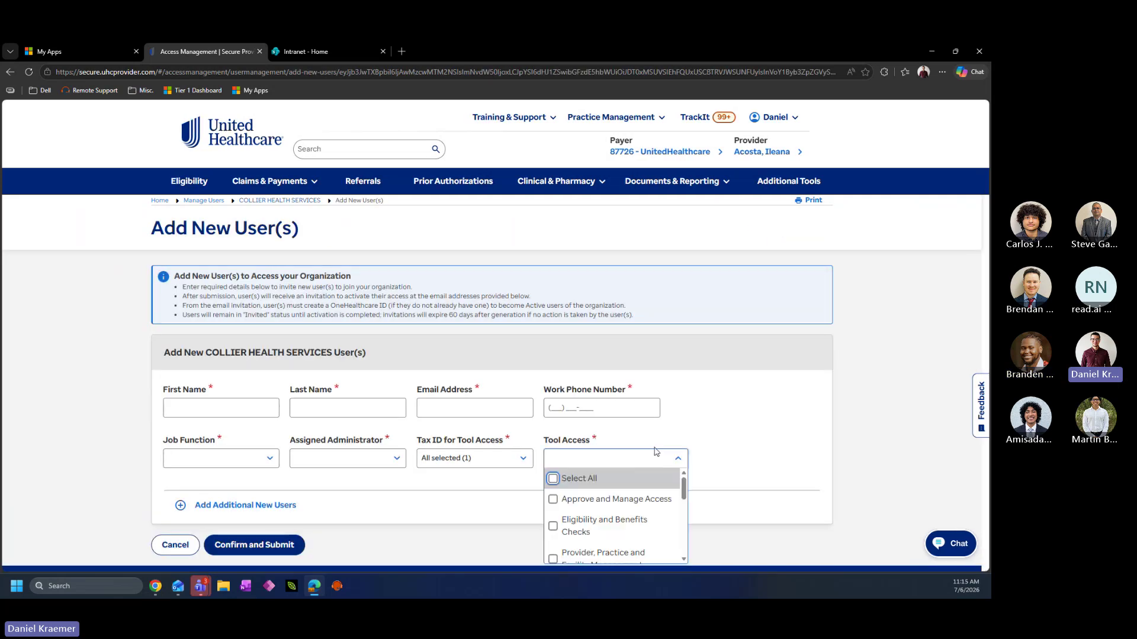
left_click(613, 531)
scroll(612, 529, "down", 3)
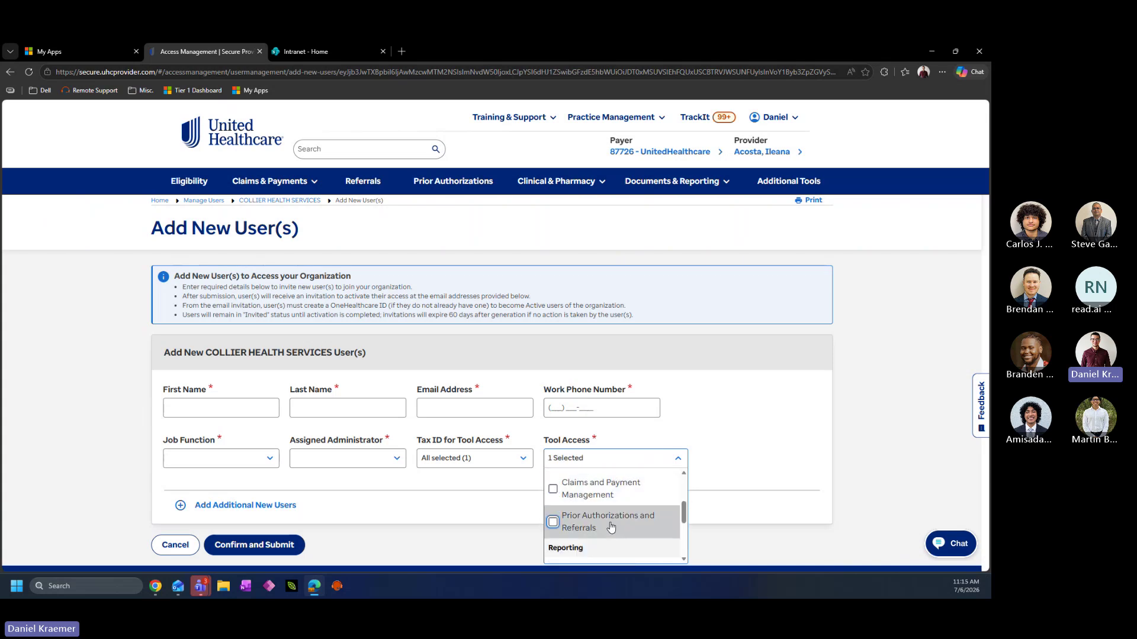
left_click(611, 527)
Grant the five reporting tools, then minimize the portal window.
scroll(569, 521, "down", 1)
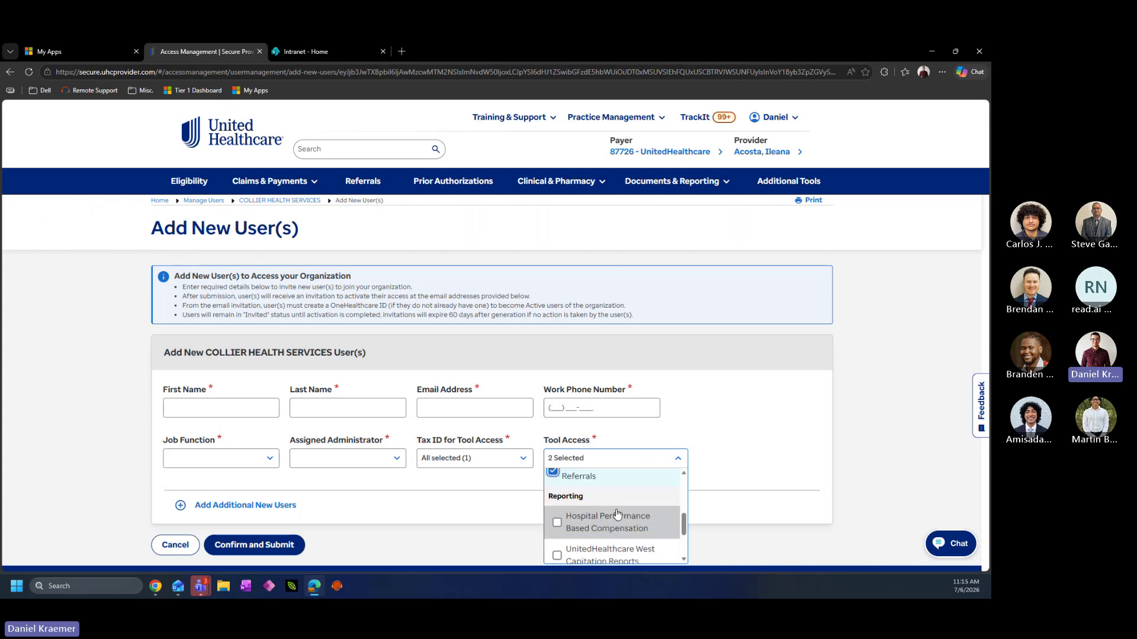
scroll(567, 533, "down", 1)
scroll(566, 530, "up", 1)
left_click(565, 527)
left_click(572, 552)
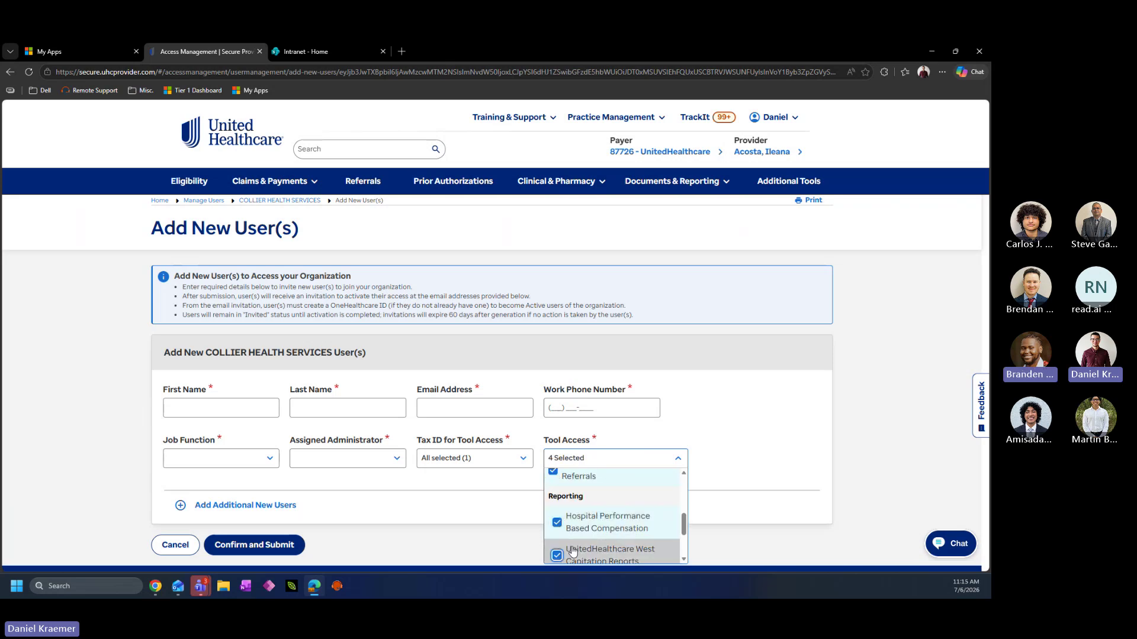
scroll(572, 552, "down", 1)
left_click(577, 499)
left_click(592, 526)
left_click(568, 553)
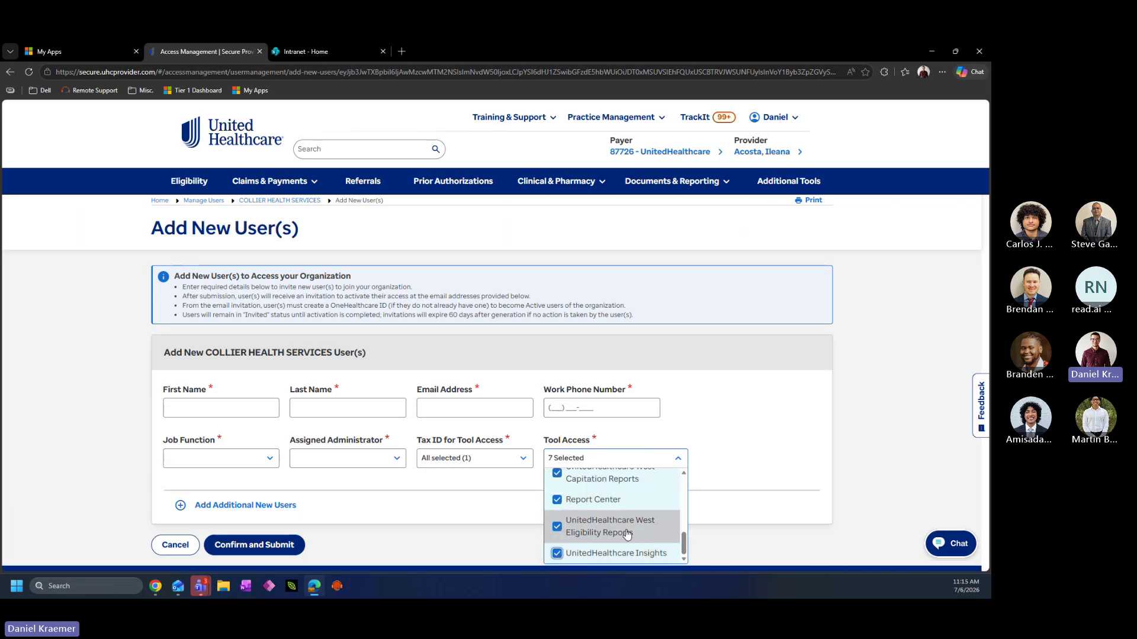
scroll(621, 530, "up", 2)
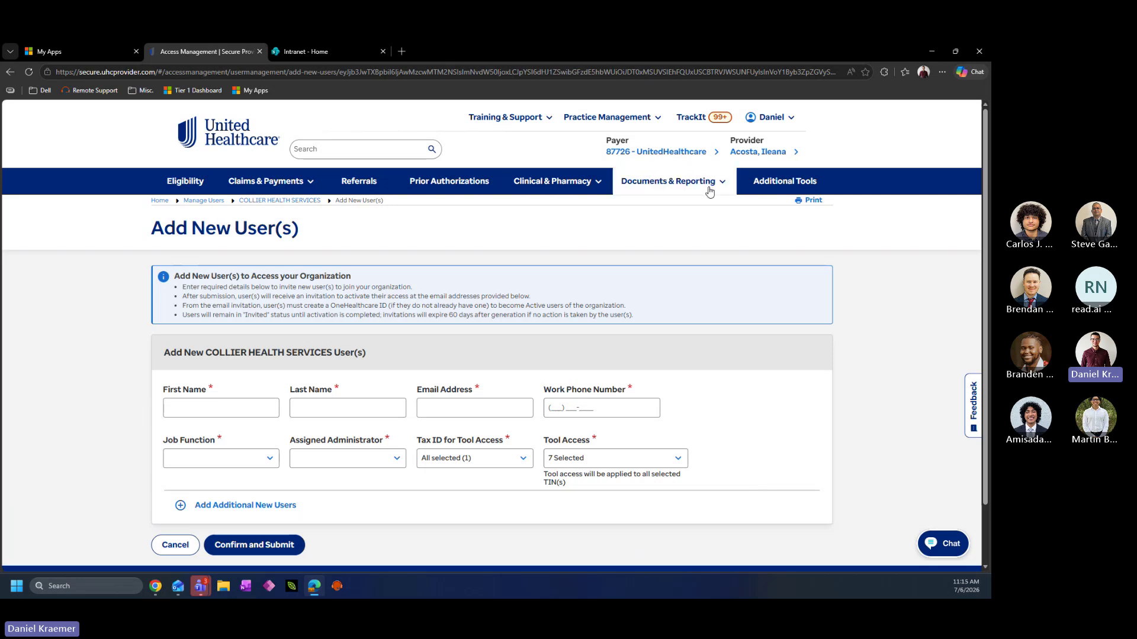
left_click(930, 52)
Switch to the My Apps page and launch Labcorp.
left_click(752, 53)
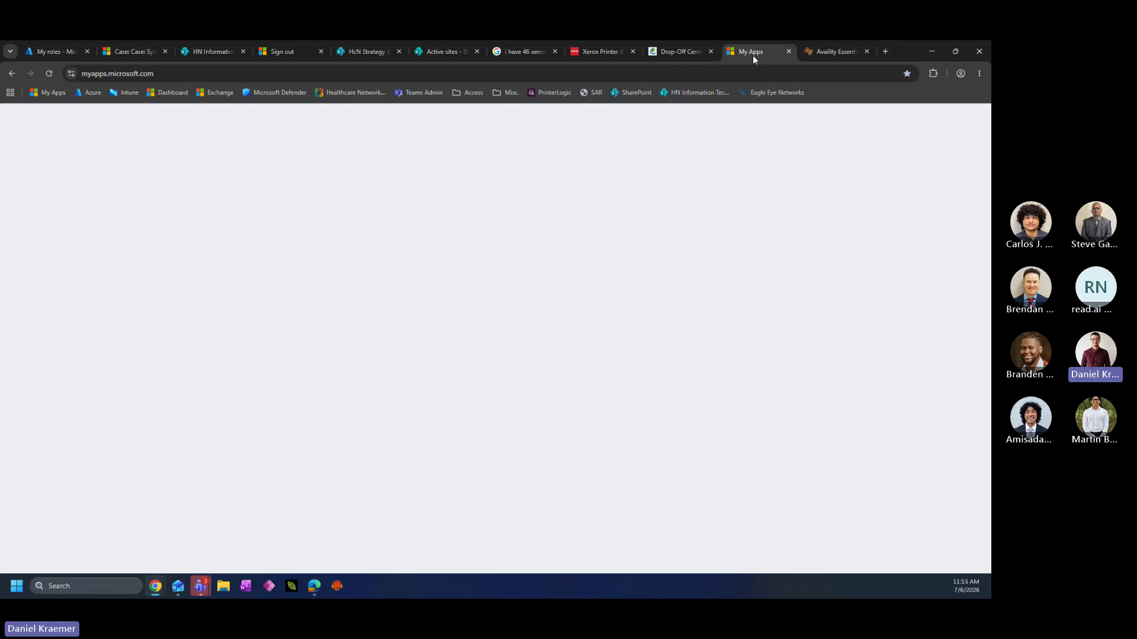
scroll(572, 339, "down", 3)
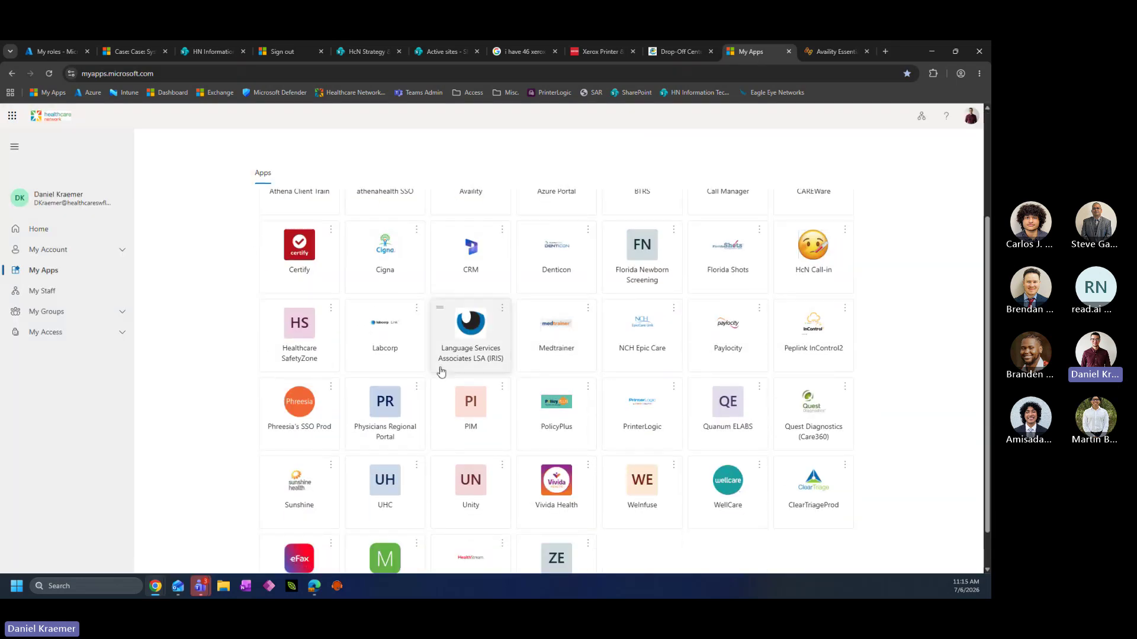
left_click(403, 353)
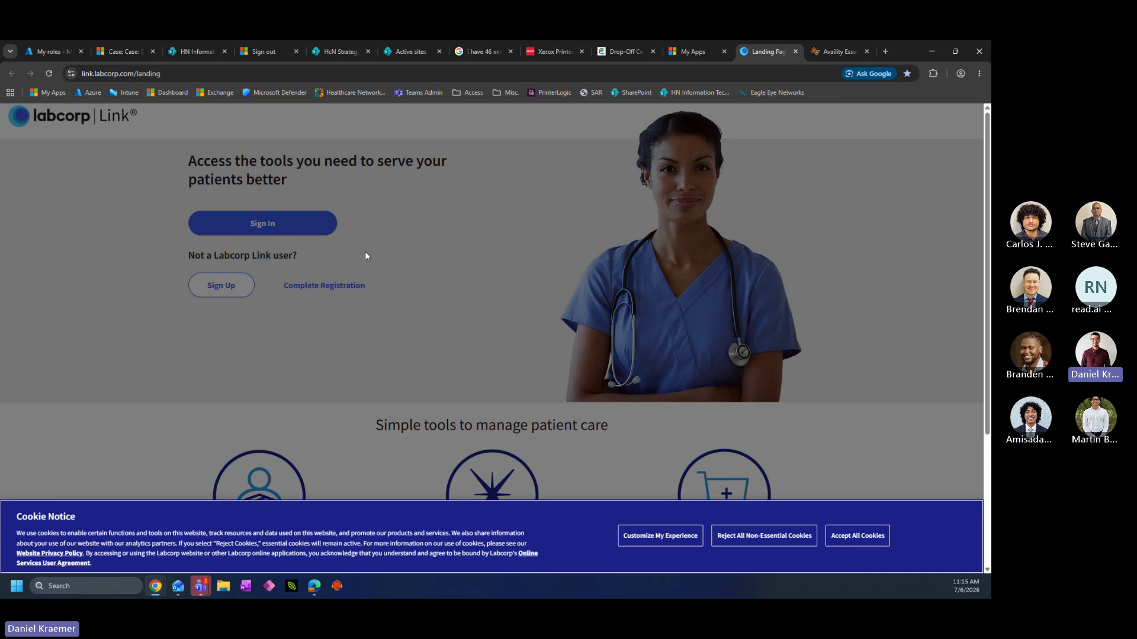
Dismiss the cookie notice and sign in to Labcorp Link with the saved login.
left_click(862, 536)
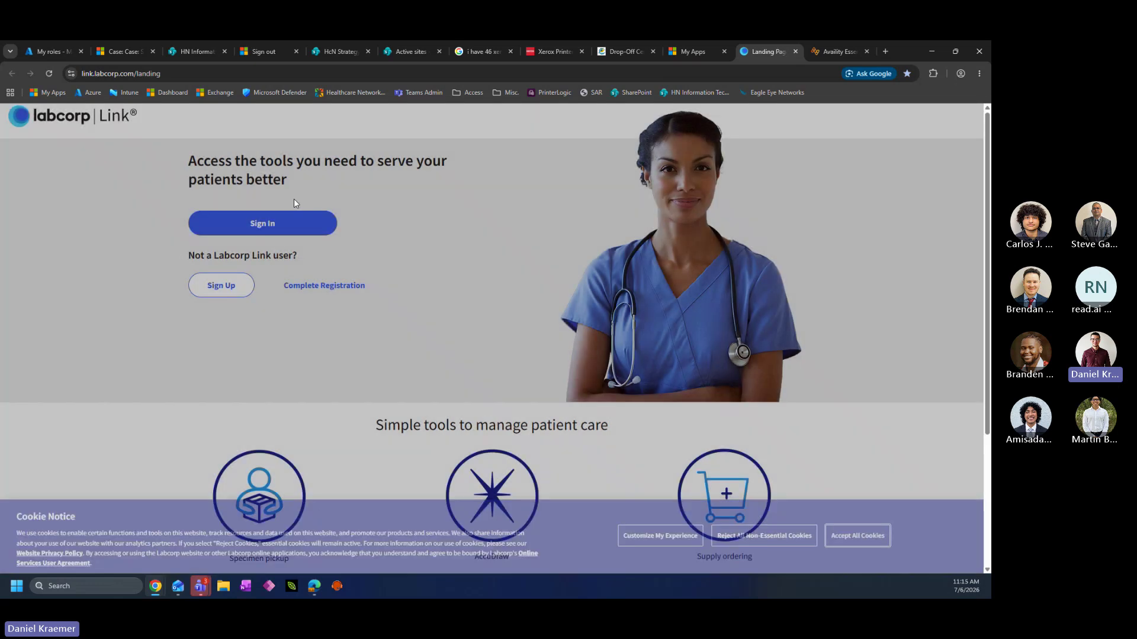
left_click(290, 221)
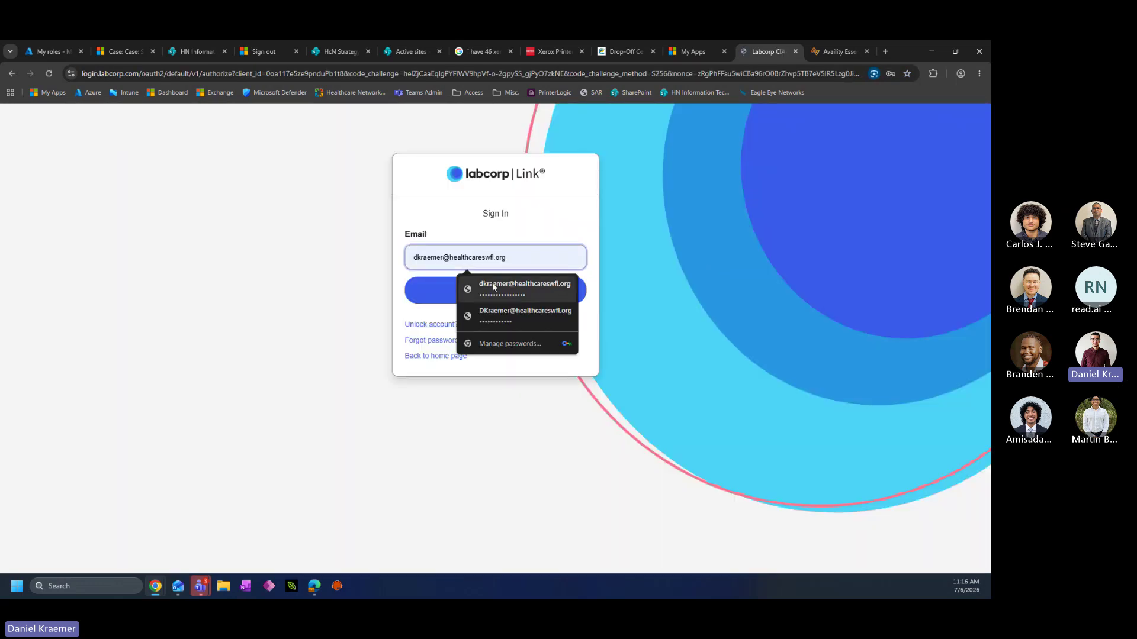
key("Return")
left_click(511, 311)
left_click(508, 327)
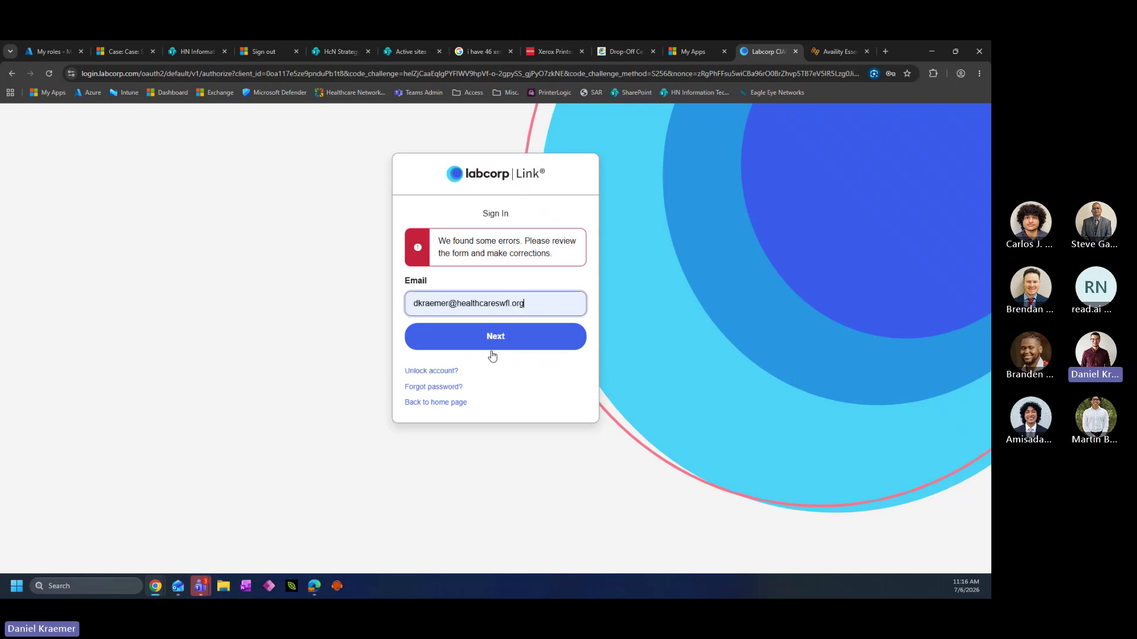
left_click(493, 337)
left_click(480, 320)
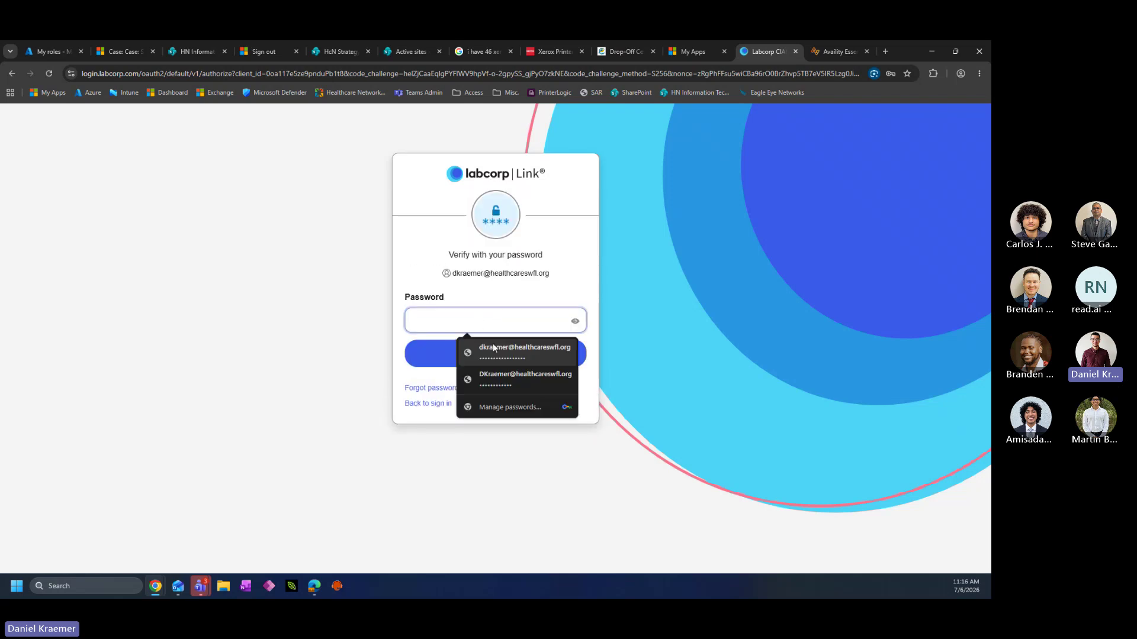
left_click(497, 349)
left_click(467, 354)
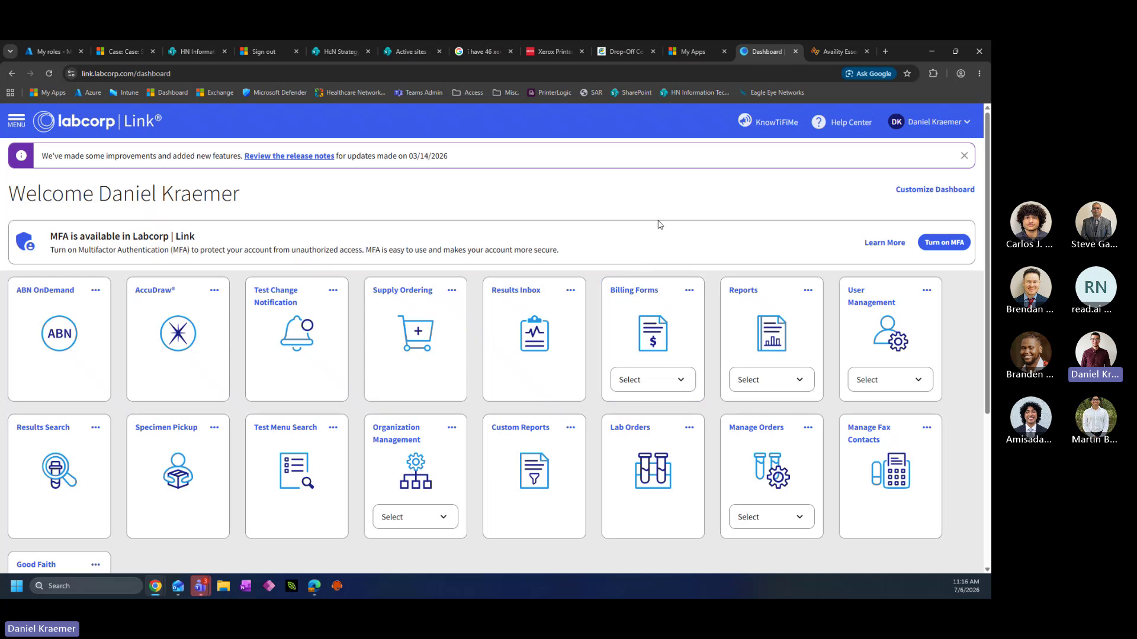
Choose Add User from the User Management tile's menu.
scroll(660, 224, "down", 1)
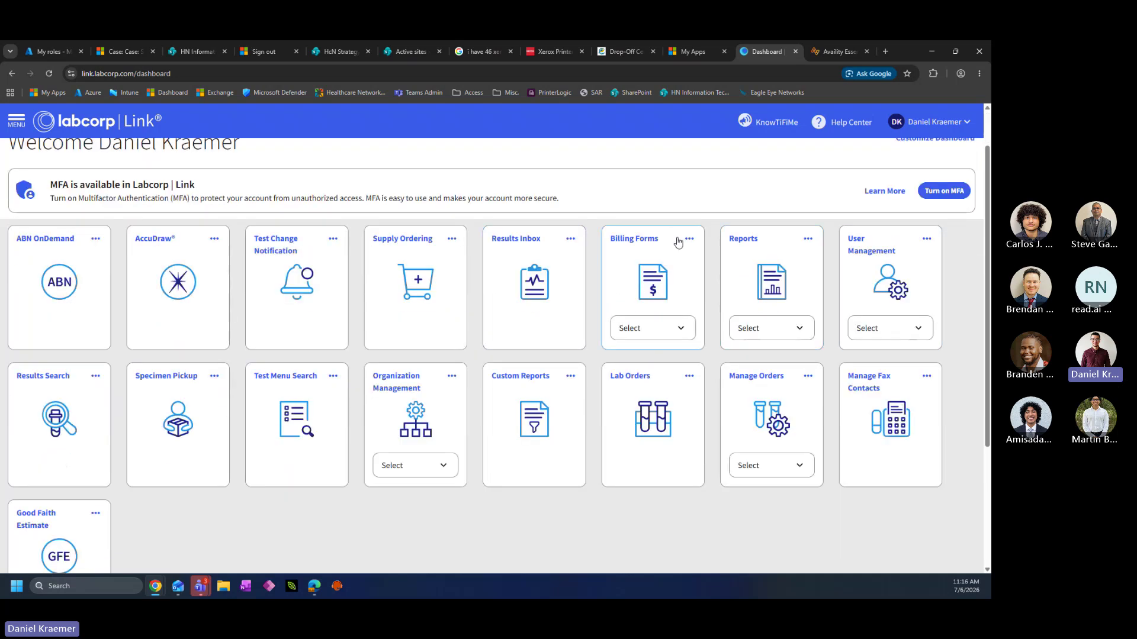
scroll(595, 246, "up", 1)
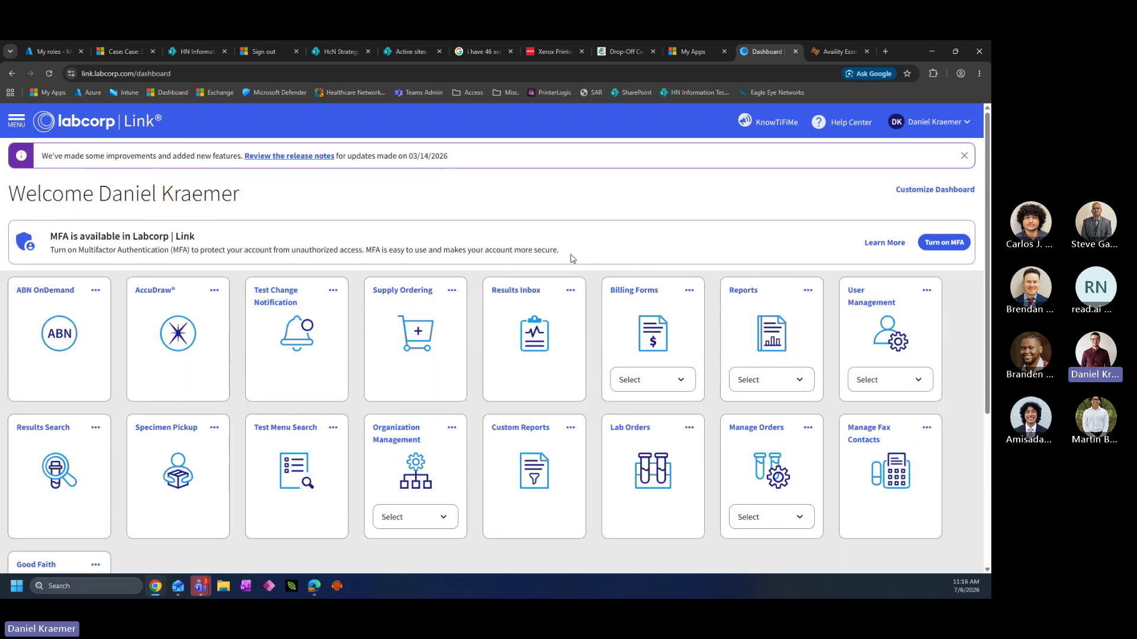
left_click(907, 380)
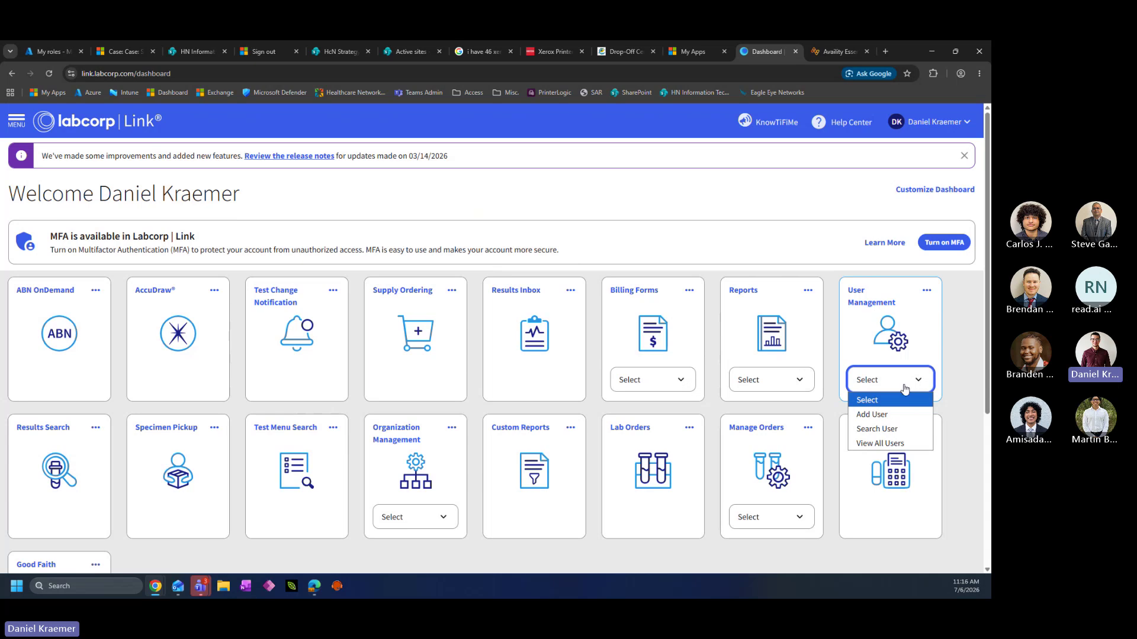
left_click(881, 418)
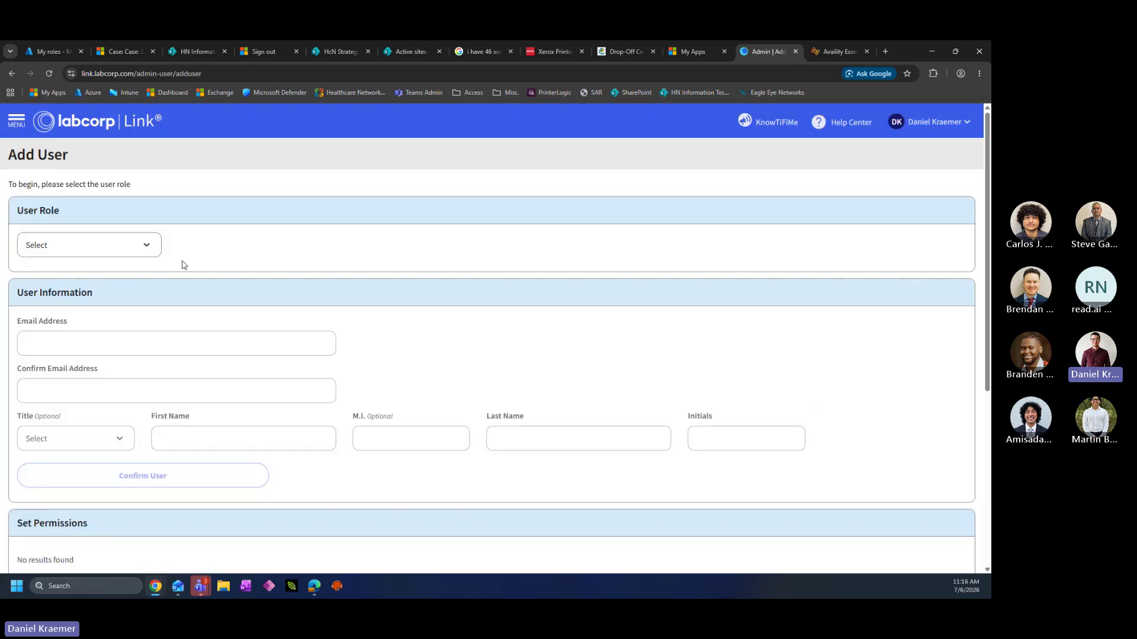
Give the new user the Clinical role and enter and confirm their e-mail address.
left_click(148, 245)
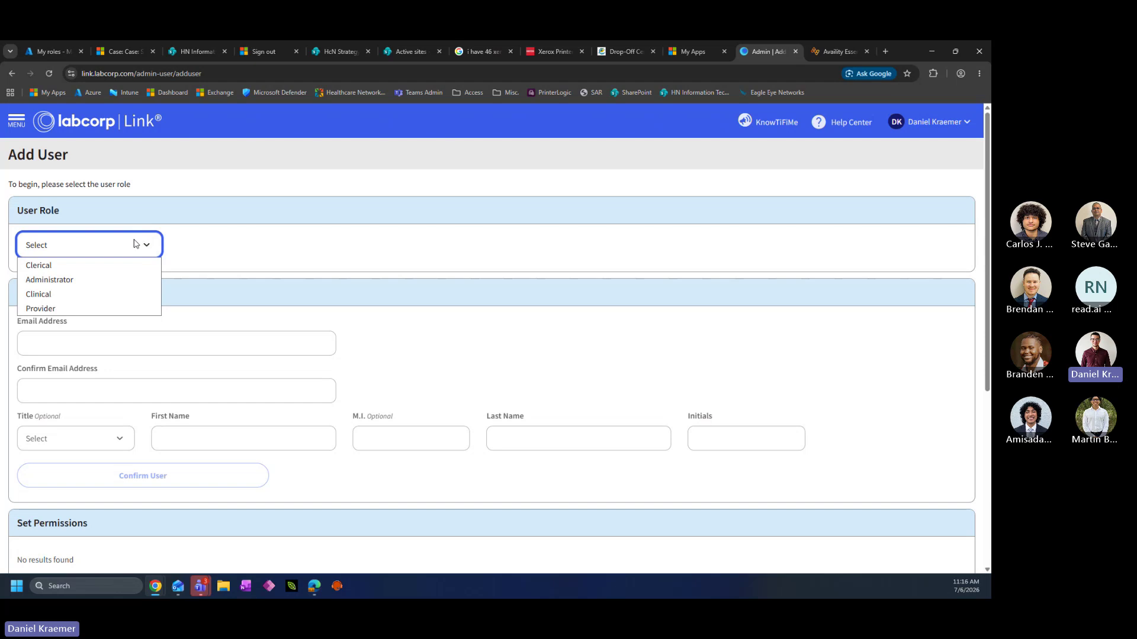
left_click(91, 295)
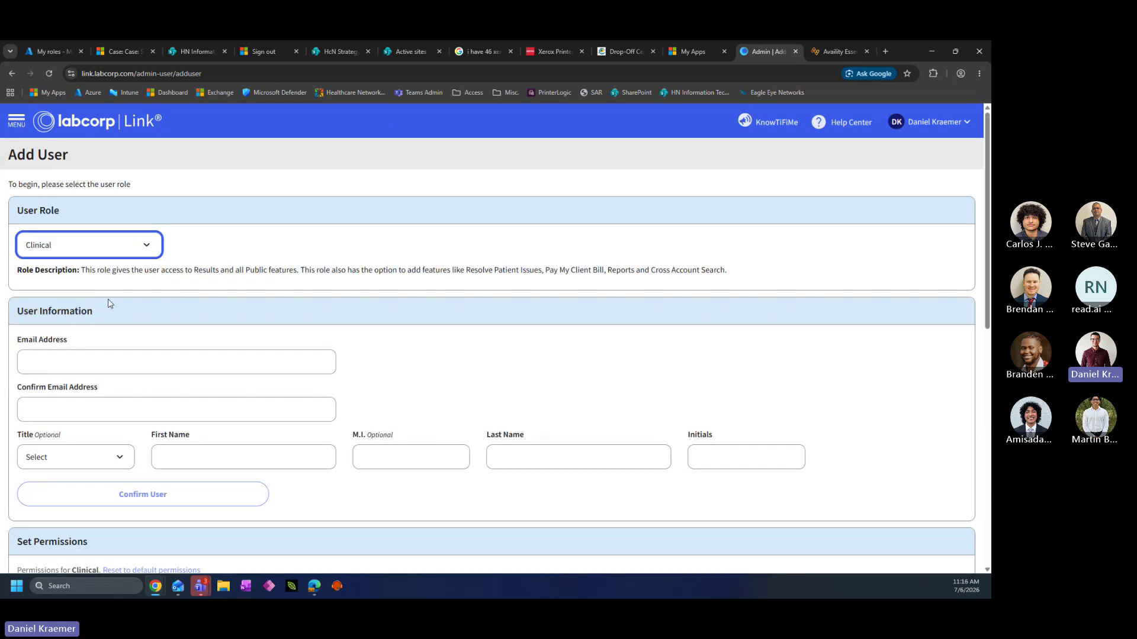
left_click(81, 365)
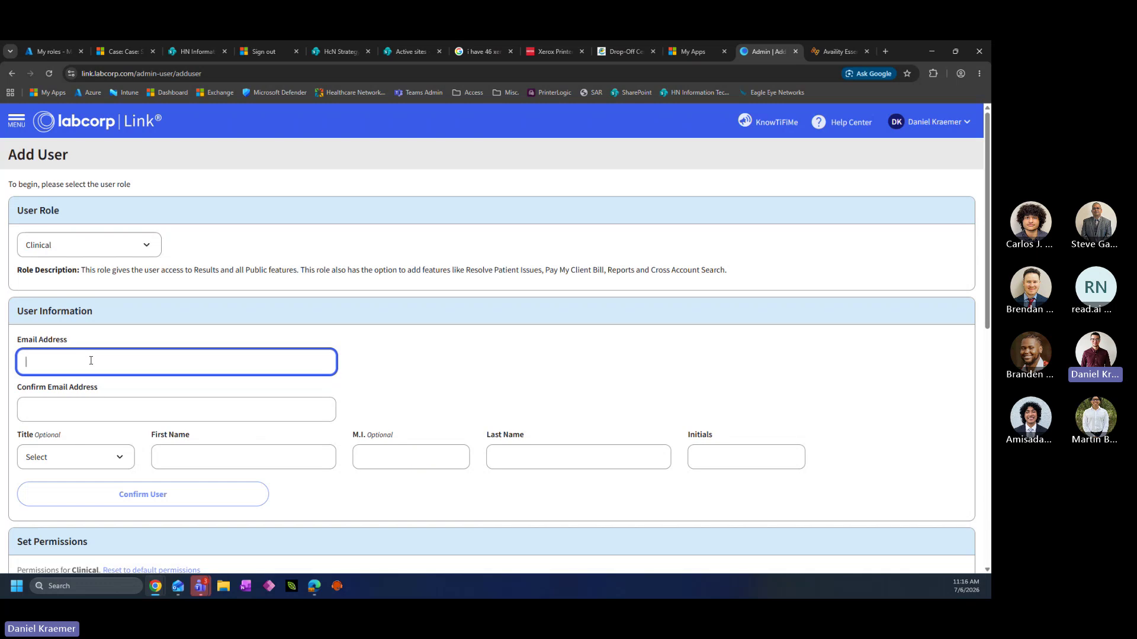
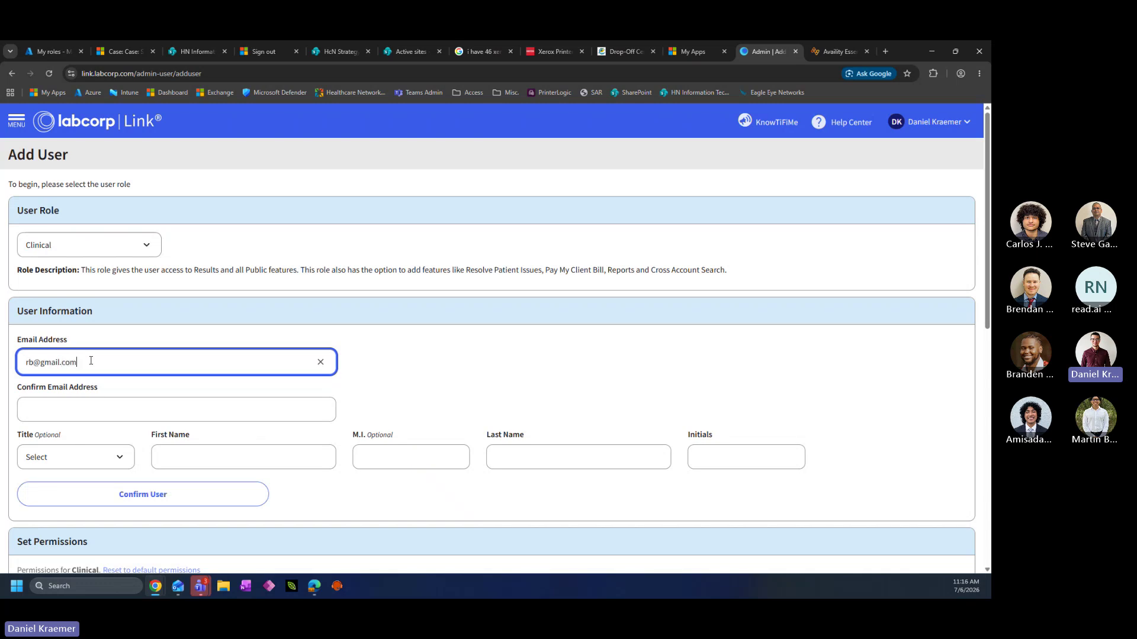
left_click(227, 405)
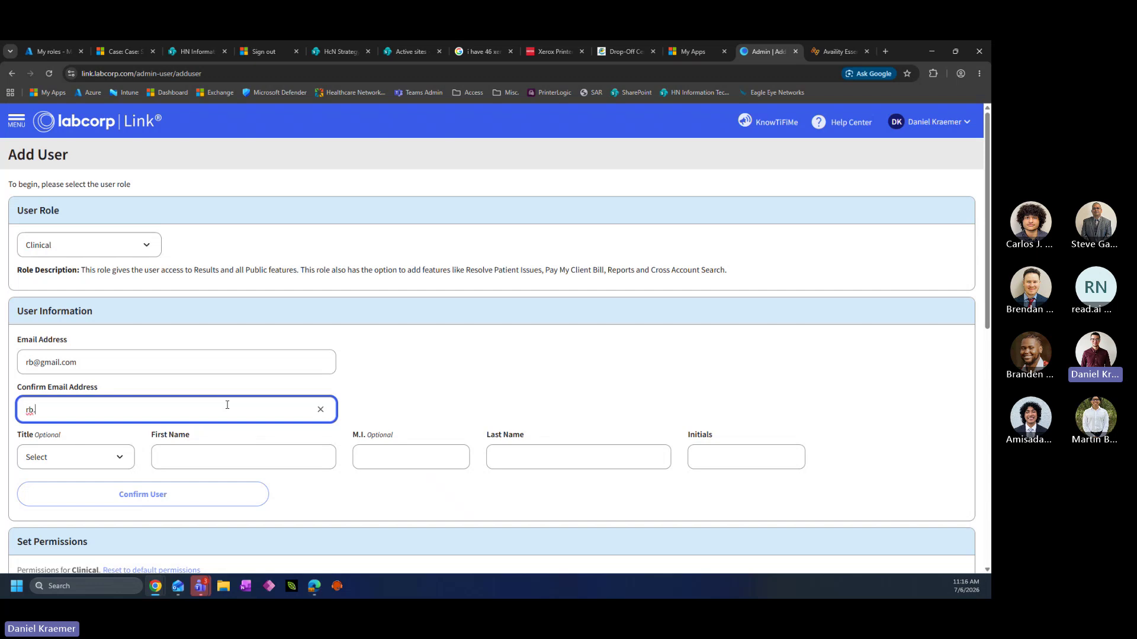
Enter the user's first and last name and confirm the user details.
left_click(248, 449)
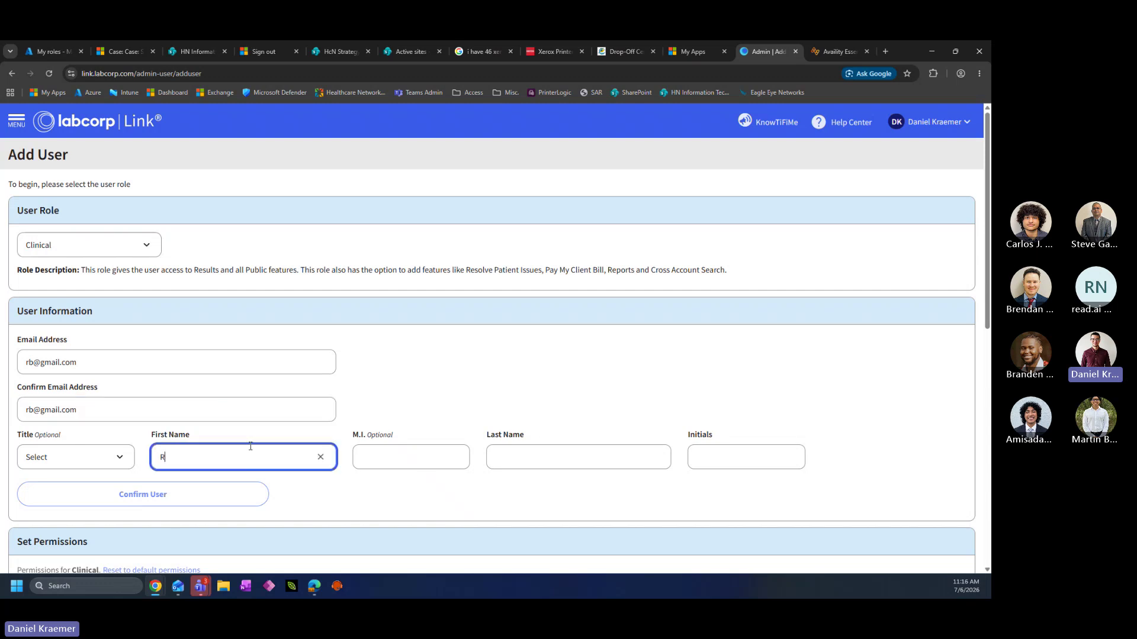
key("Tab")
key("Tab")
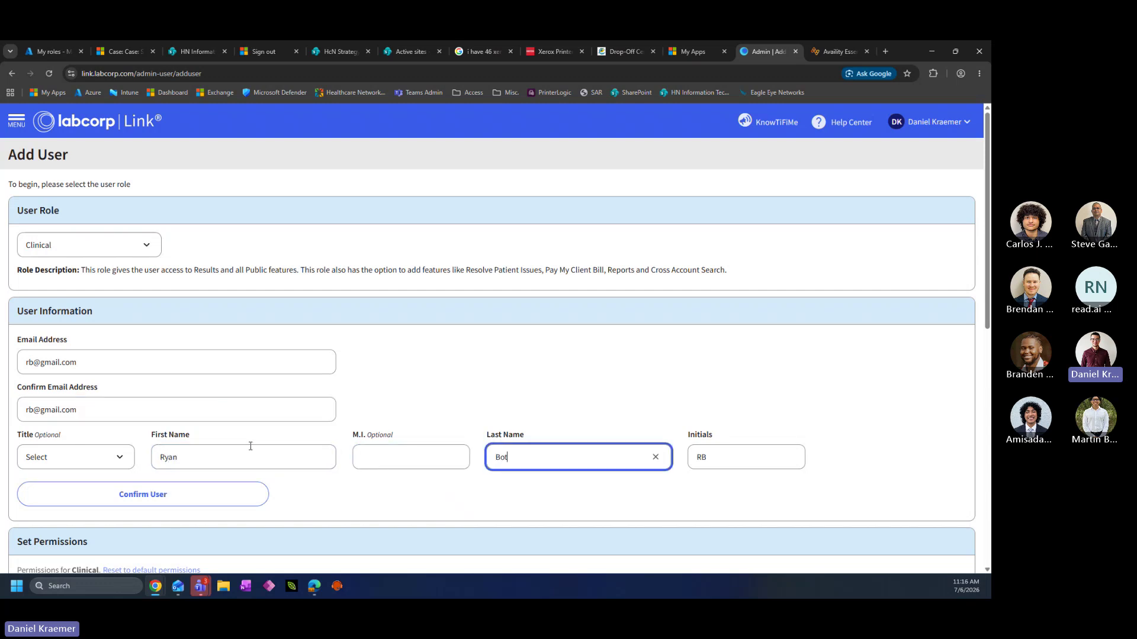
scroll(251, 445, "down", 1)
left_click(215, 446)
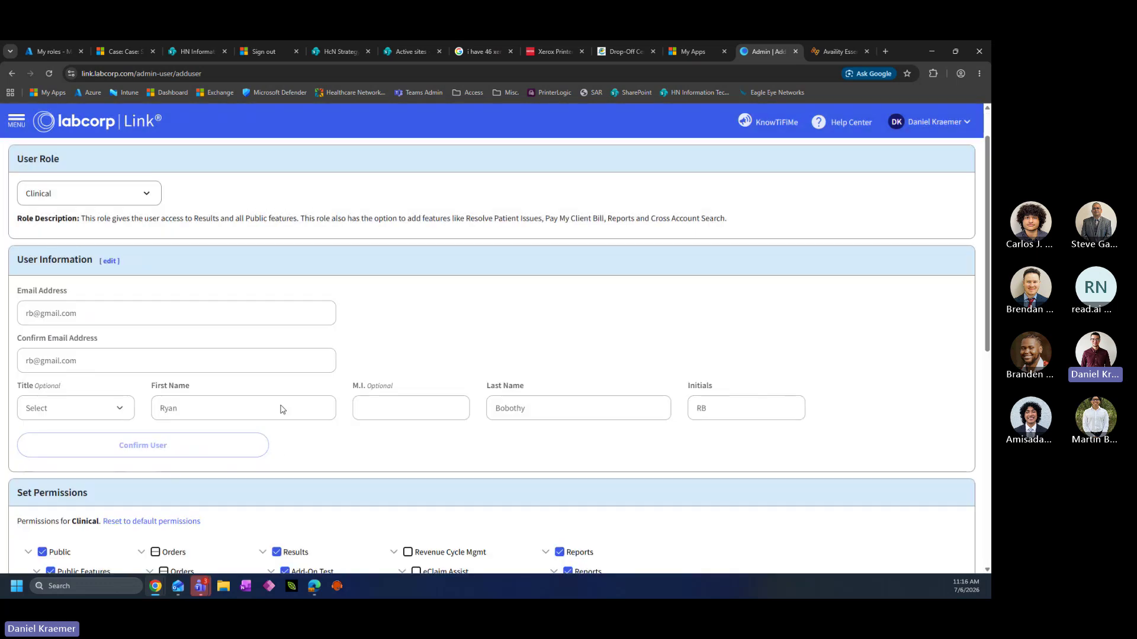
Confirm the default Clinical permissions for the new user.
scroll(291, 395, "down", 5)
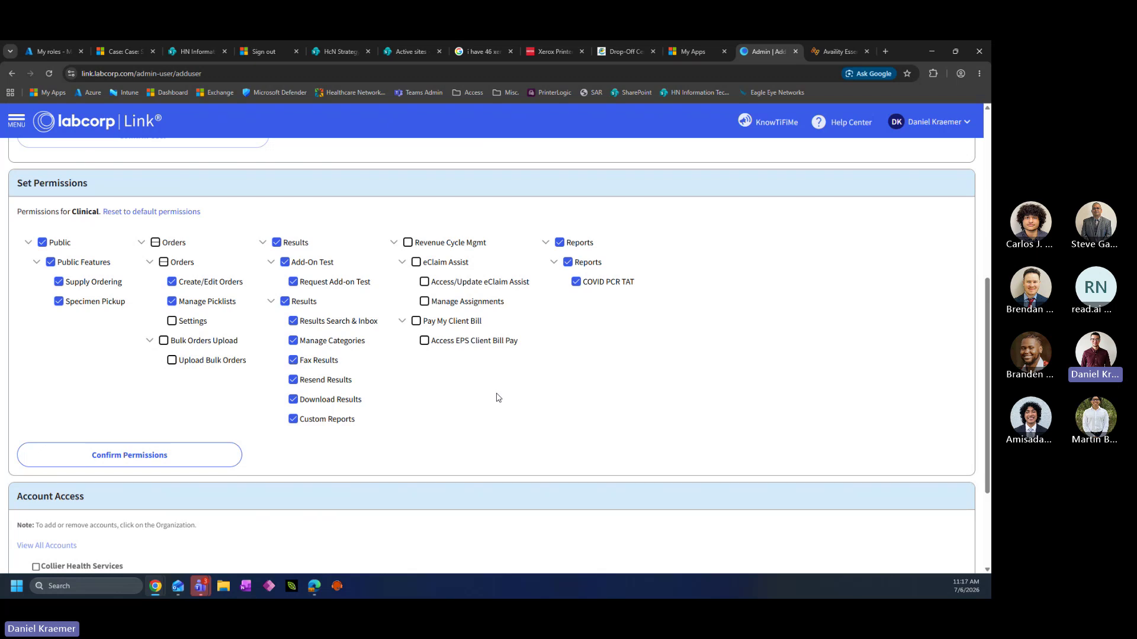
scroll(492, 393, "down", 2)
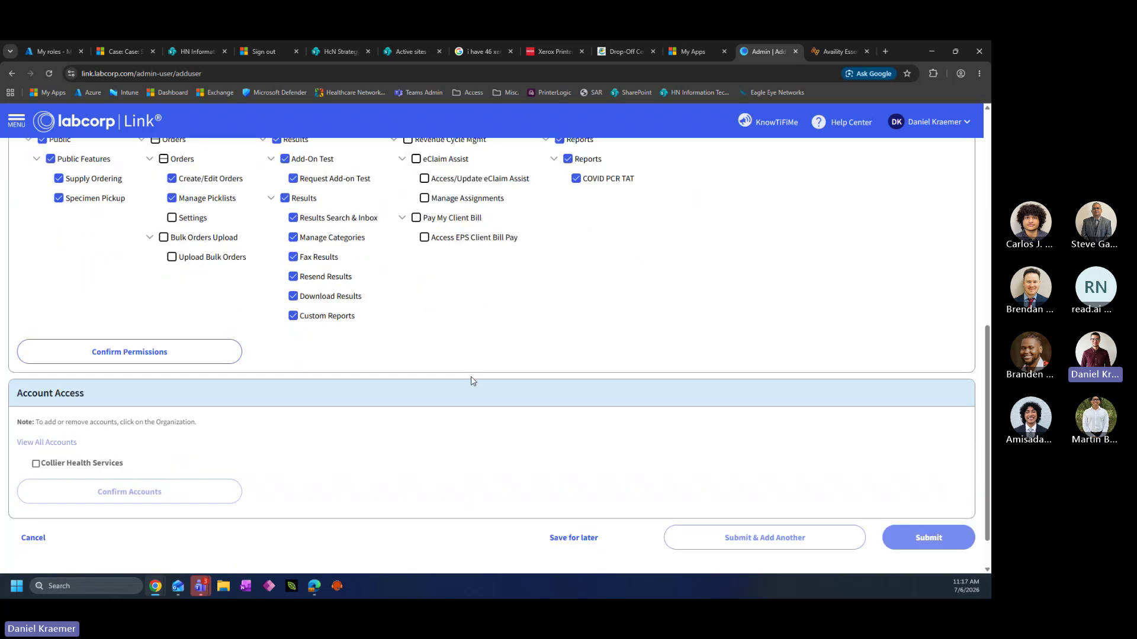
scroll(444, 331, "up", 3)
scroll(231, 387, "down", 1)
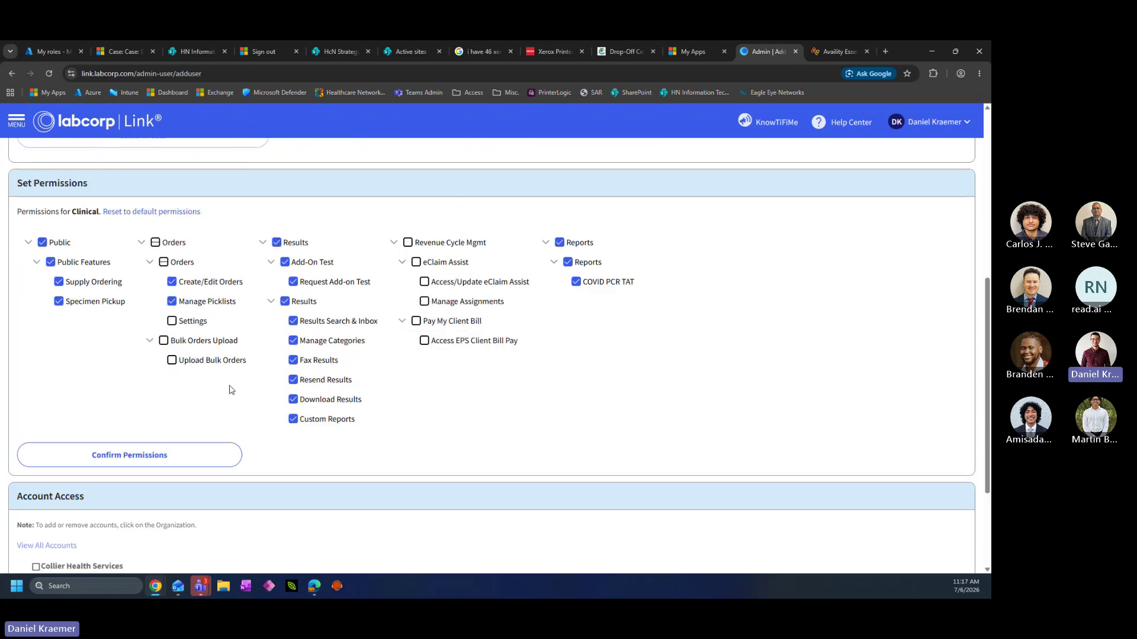
left_click(164, 461)
Grant access to every Collier Health Services account, confirm it, and return to the dashboard.
scroll(296, 435, "down", 3)
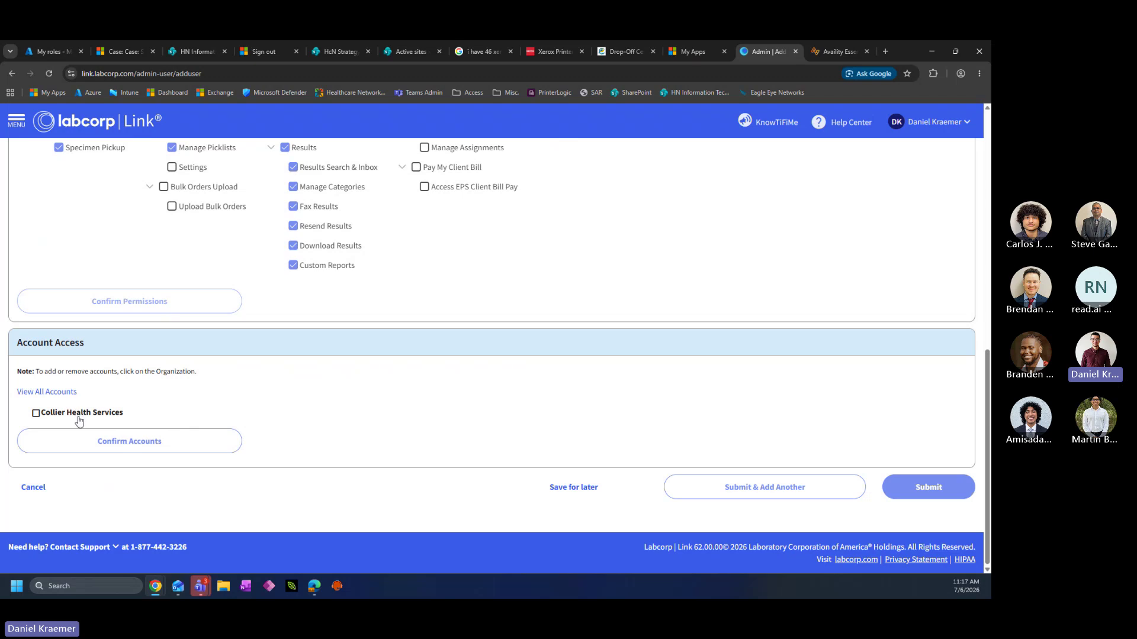
left_click(36, 414)
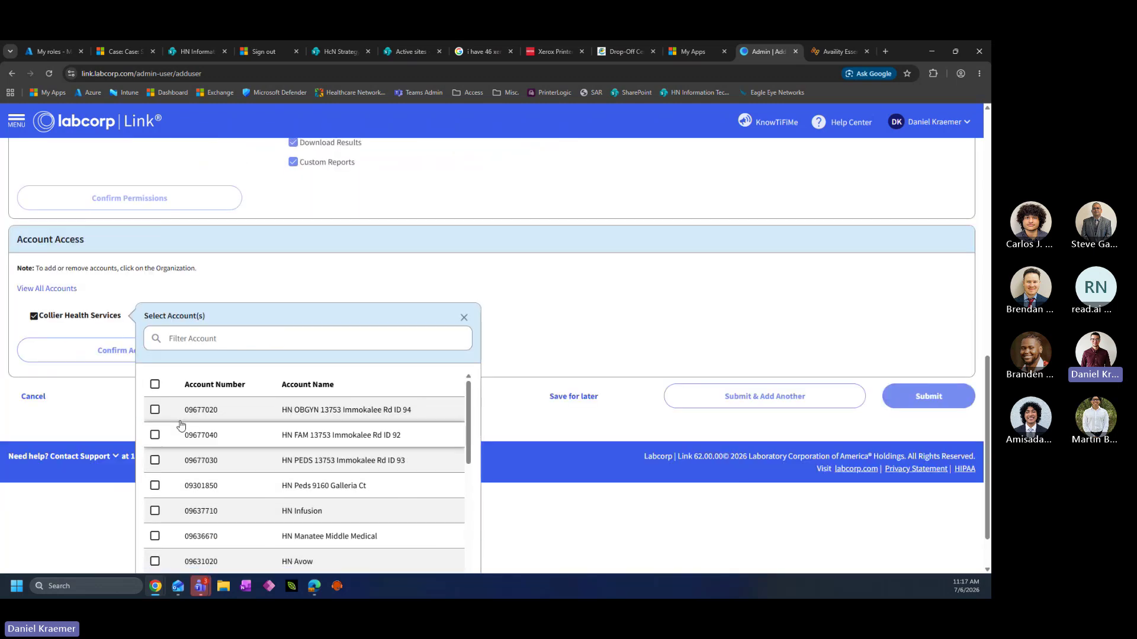
left_click(155, 385)
scroll(196, 409, "down", 5)
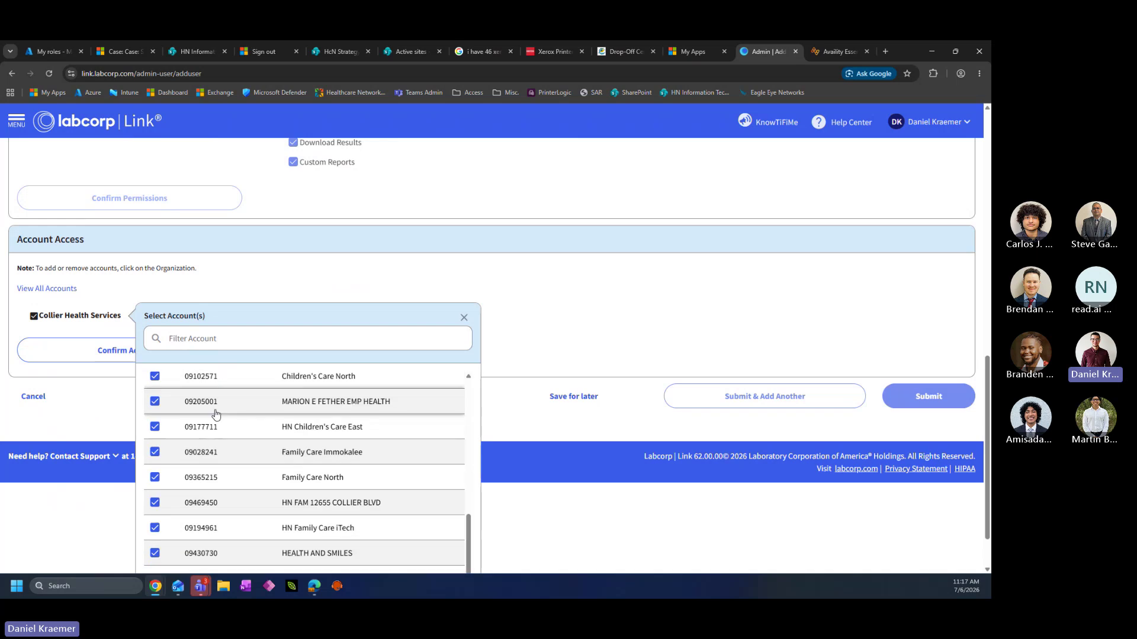
scroll(216, 414, "down", 2)
scroll(216, 415, "up", 5)
scroll(187, 377, "up", 2)
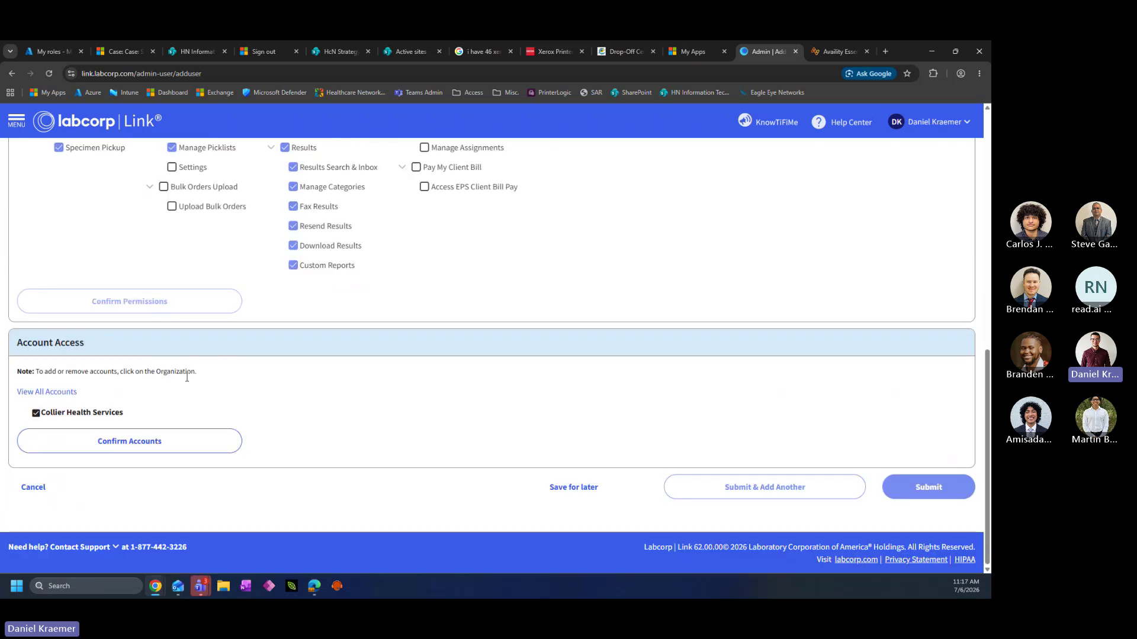
left_click(176, 438)
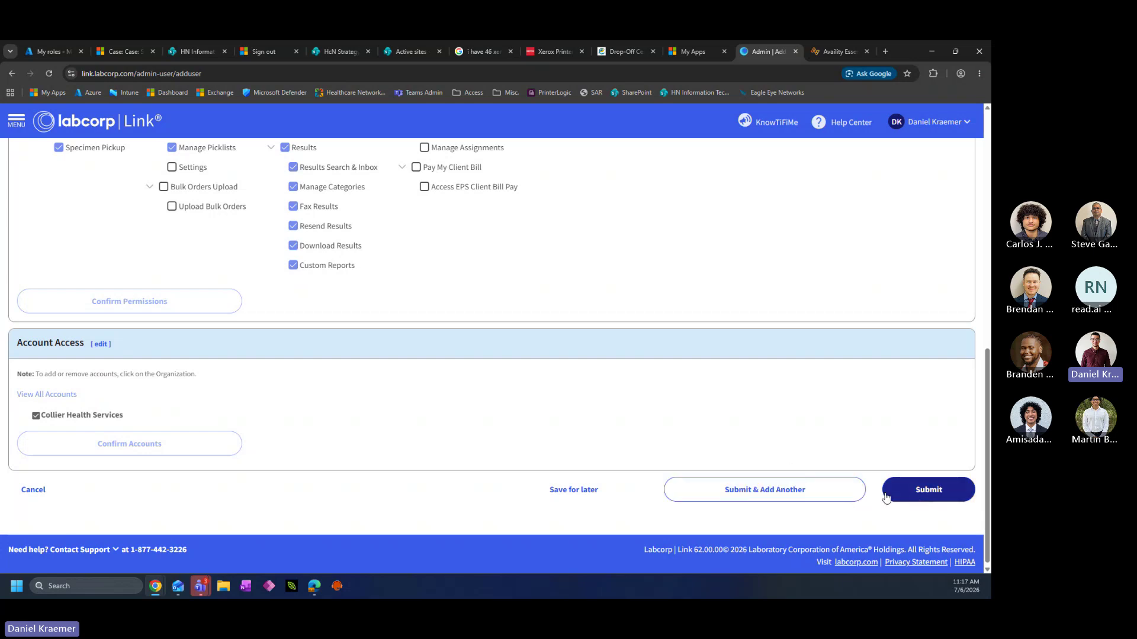
scroll(733, 472, "up", 10)
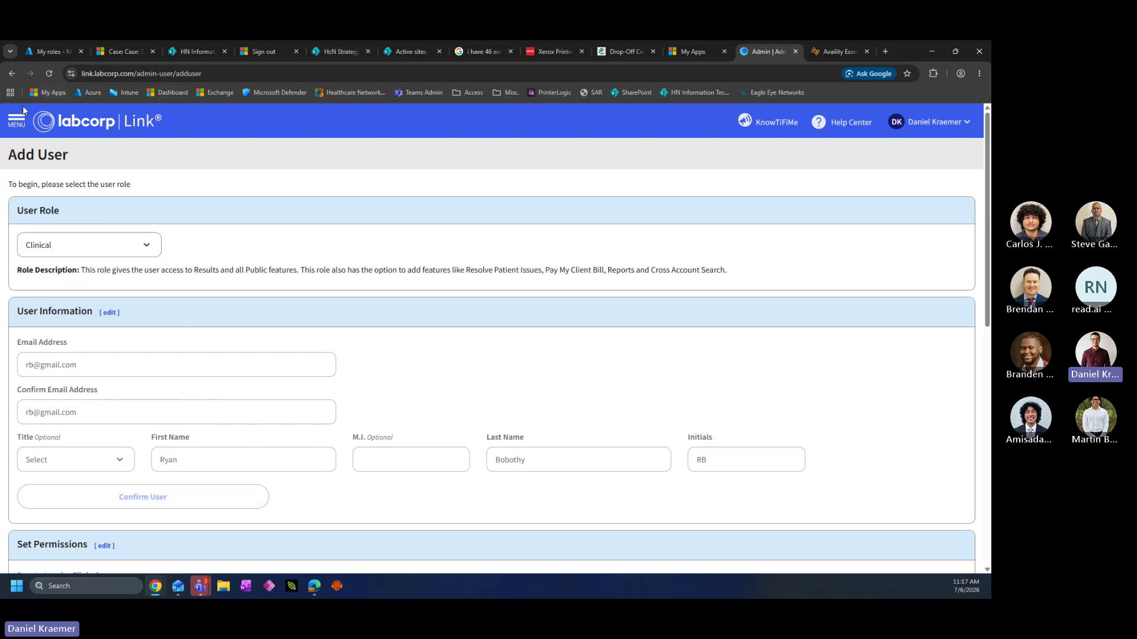
left_click(12, 73)
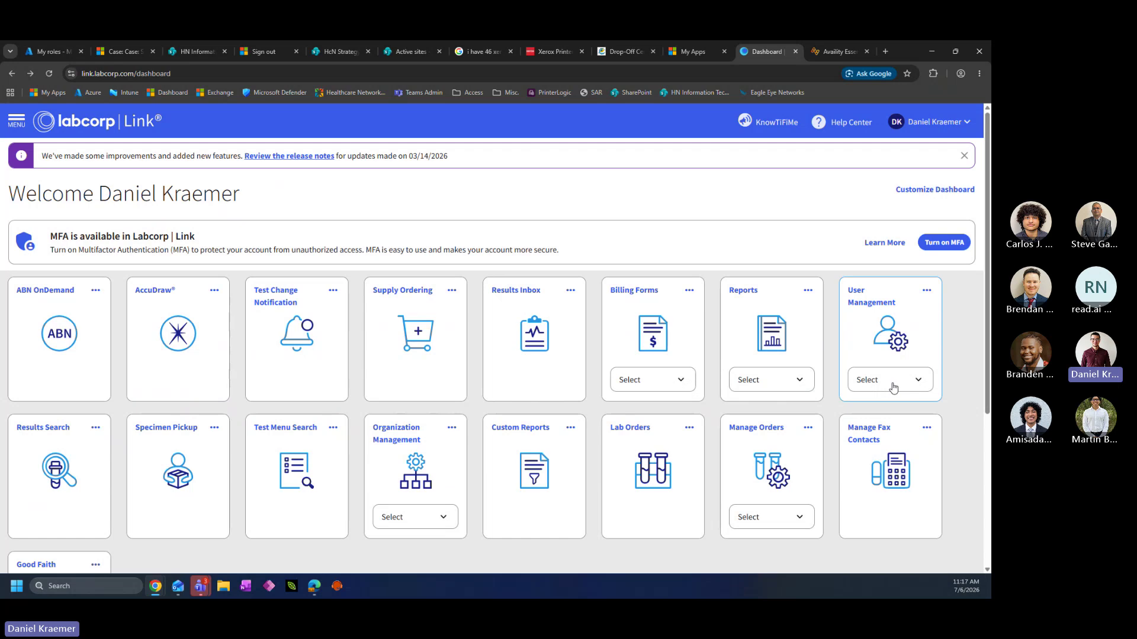
Open View All Users under User Management and switch to the deactivated users list.
left_click(894, 386)
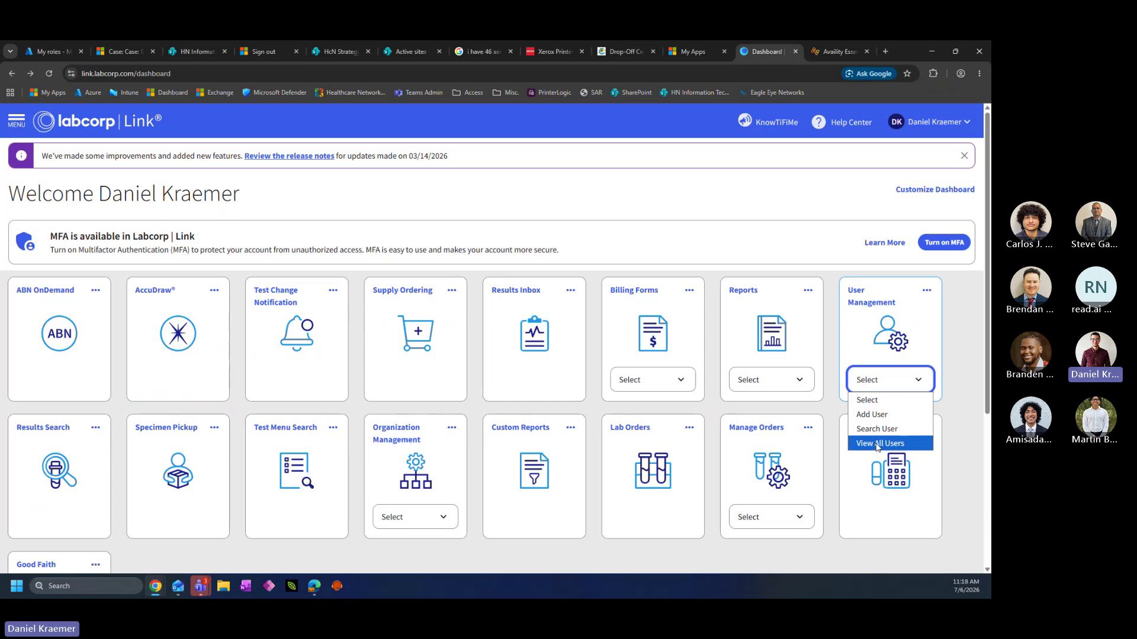
left_click(875, 447)
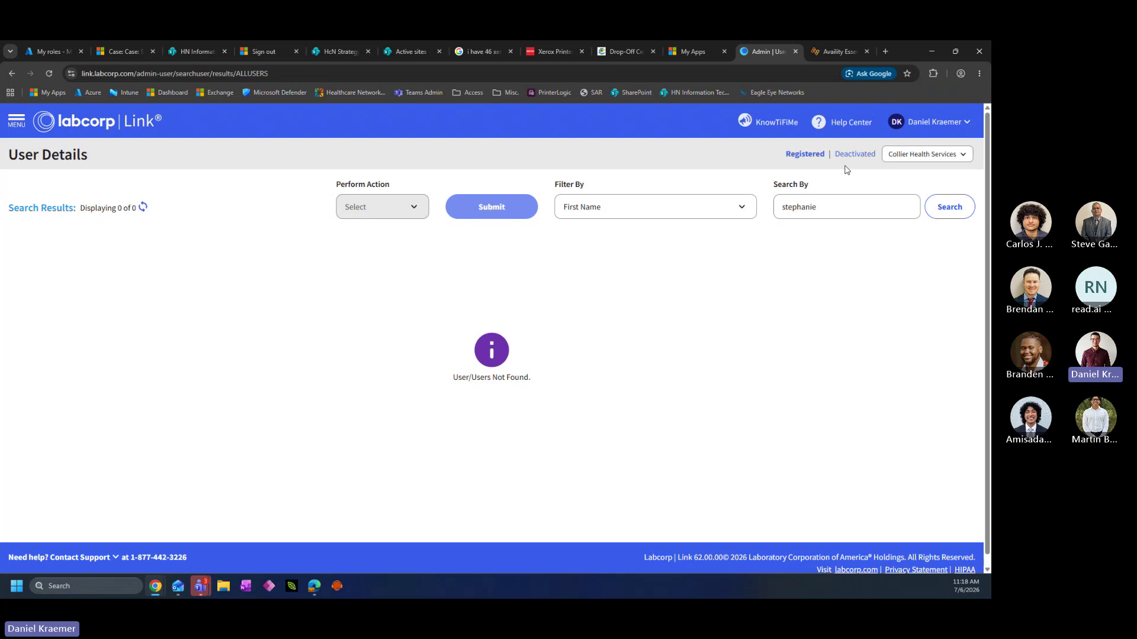
double_click(845, 201)
left_click(854, 154)
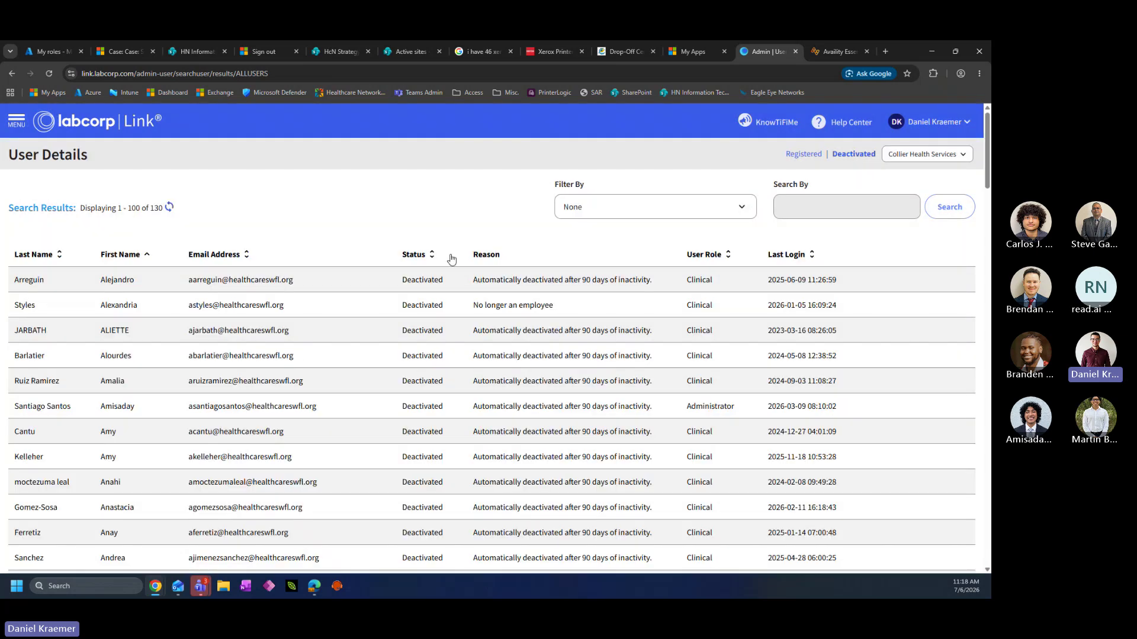
Search deactivated users by the administrator's first name and open the matching record.
left_click(663, 208)
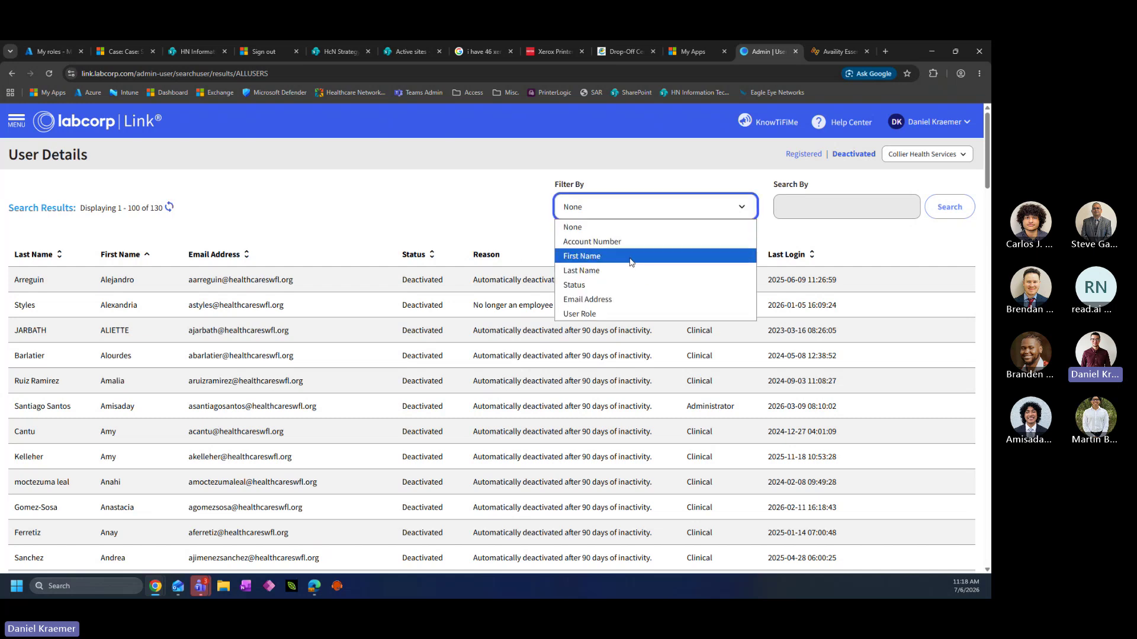
left_click(631, 261)
left_click(784, 209)
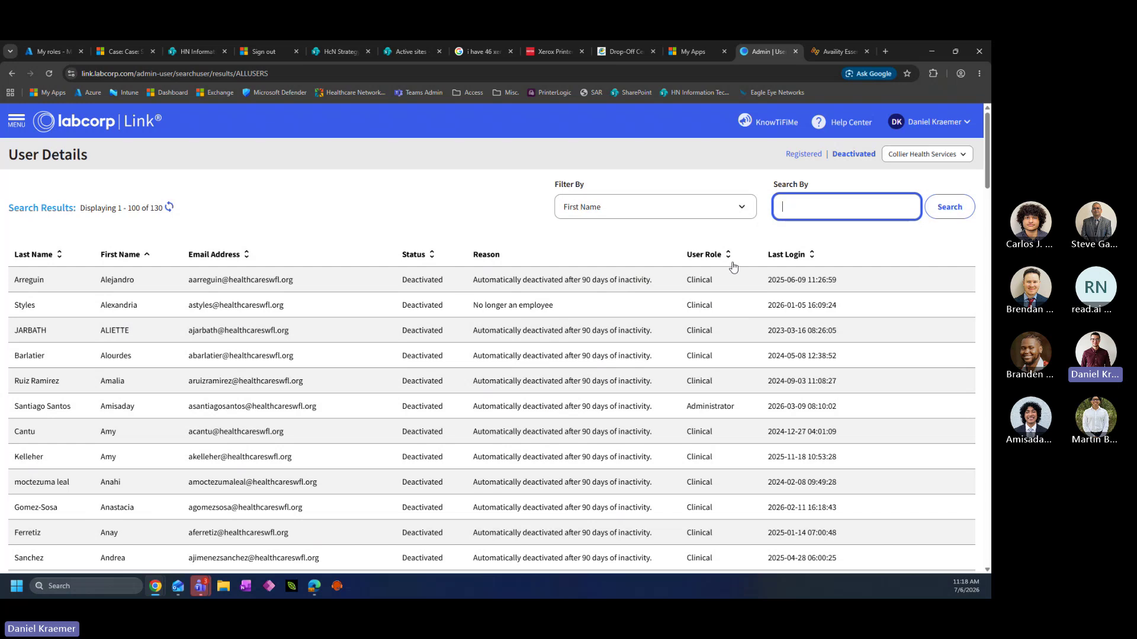
type("amisaday")
left_click(949, 206)
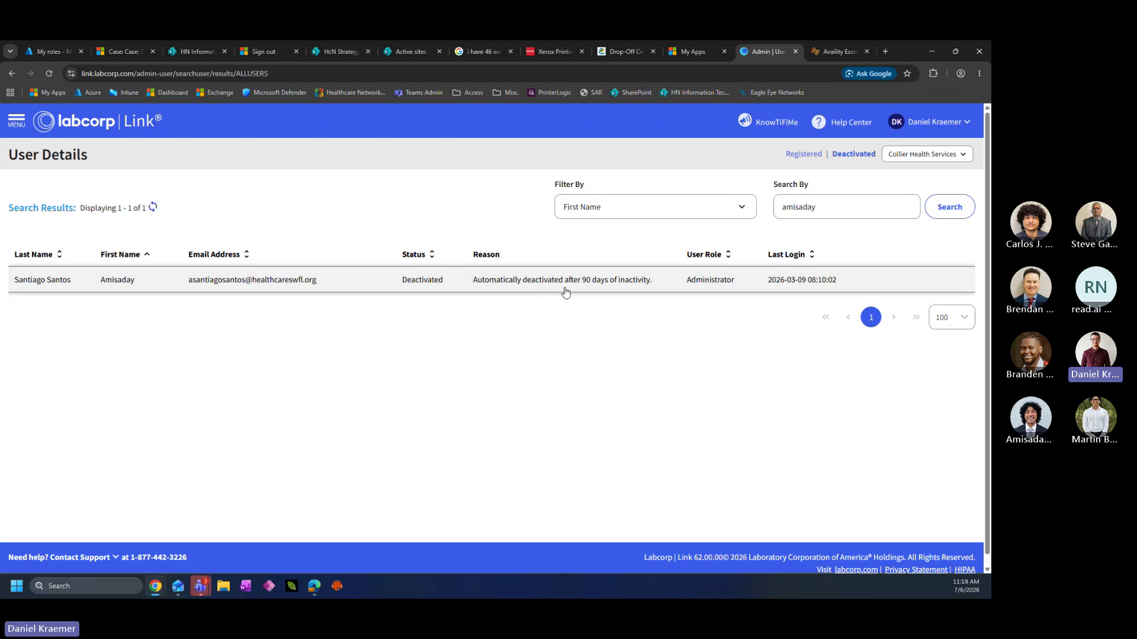
left_click(698, 283)
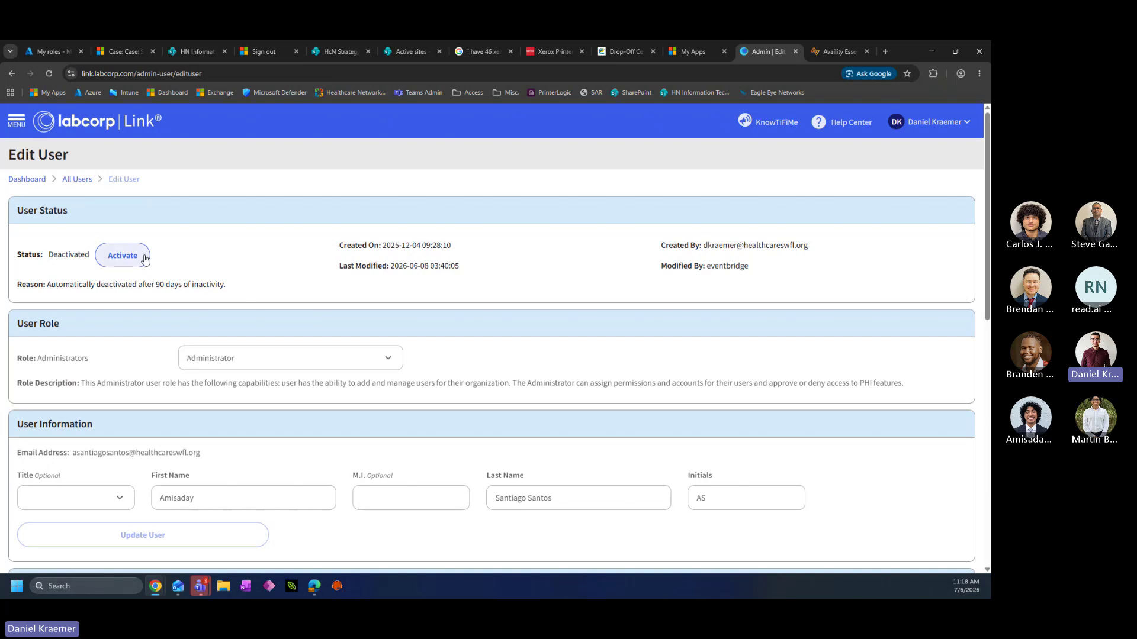
Activate the administrator account on its Edit User page so its status shows Registered.
left_click(125, 255)
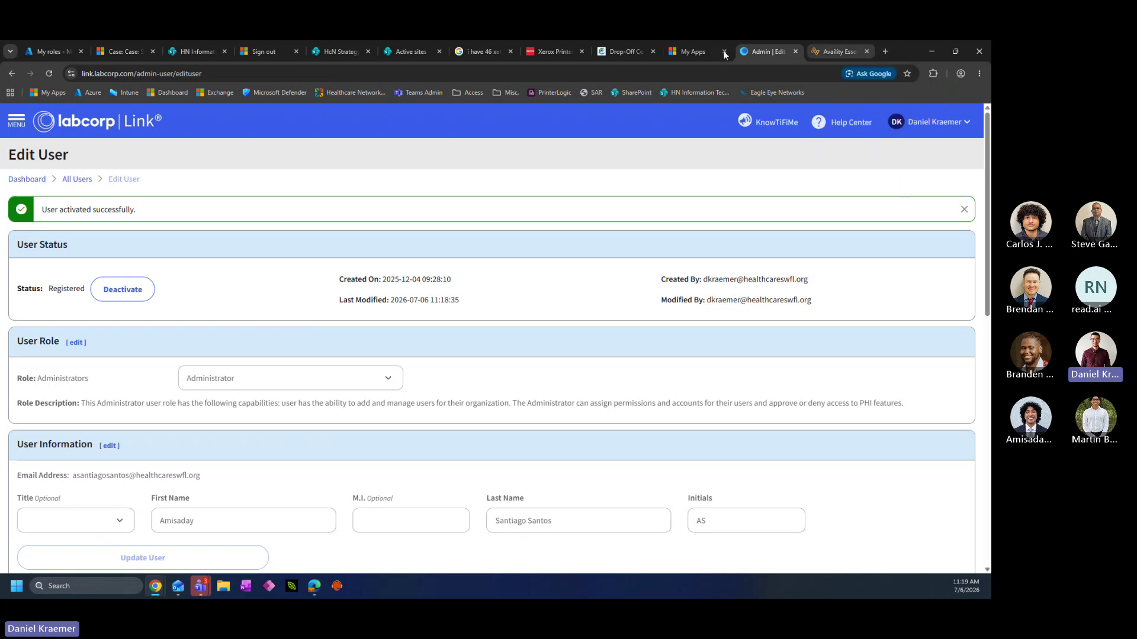
Launch the Quest Diagnostics app from the My Apps portal.
left_click(695, 51)
scroll(541, 274, "down", 1)
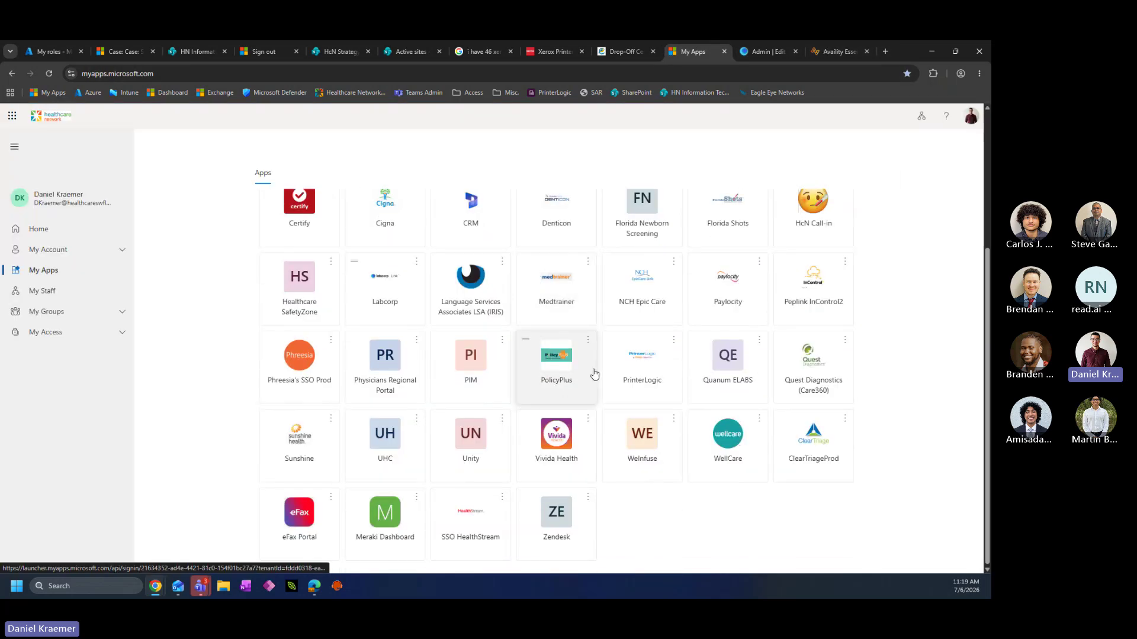
scroll(570, 437, "up", 1)
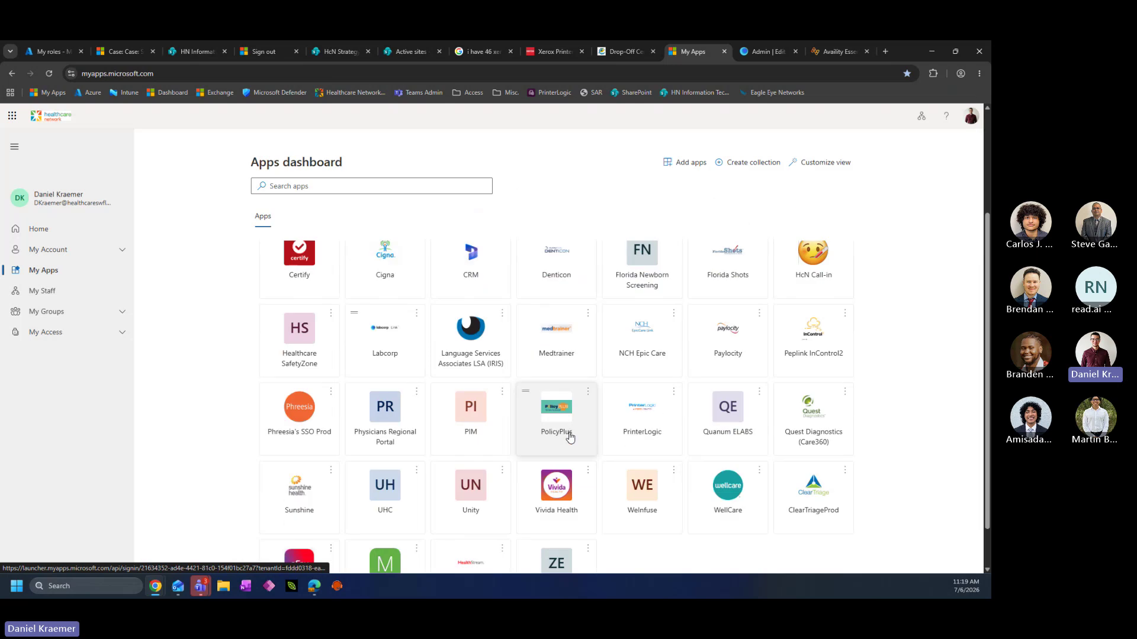
left_click(791, 411)
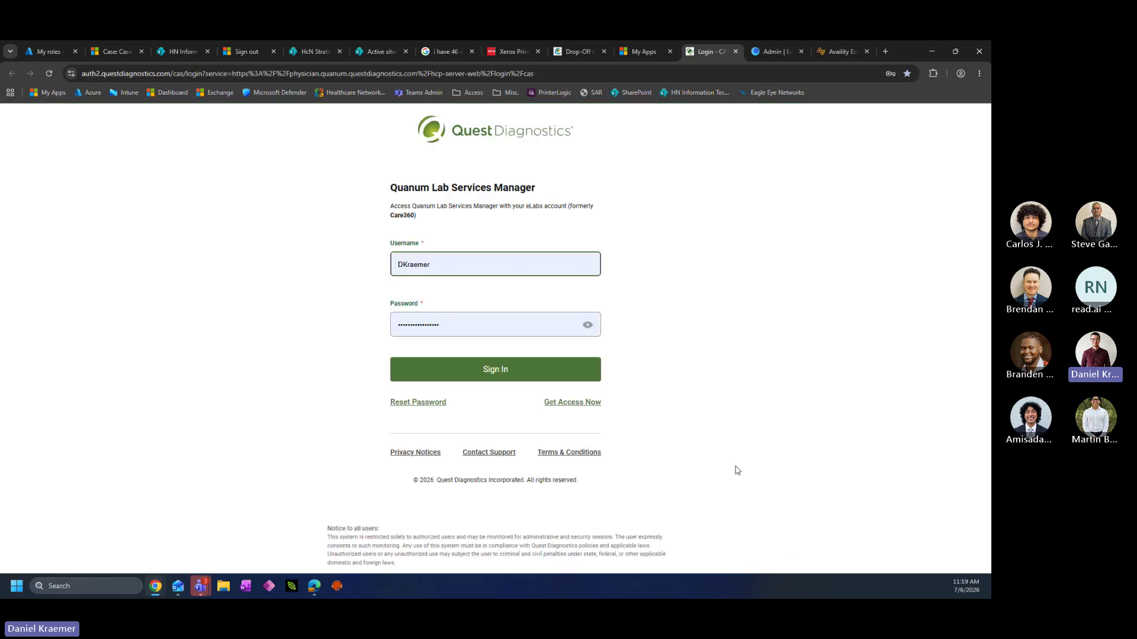
Sign in to Quest Quanum, accept all cookies, and open Manage Users > Create New Users.
left_click(533, 379)
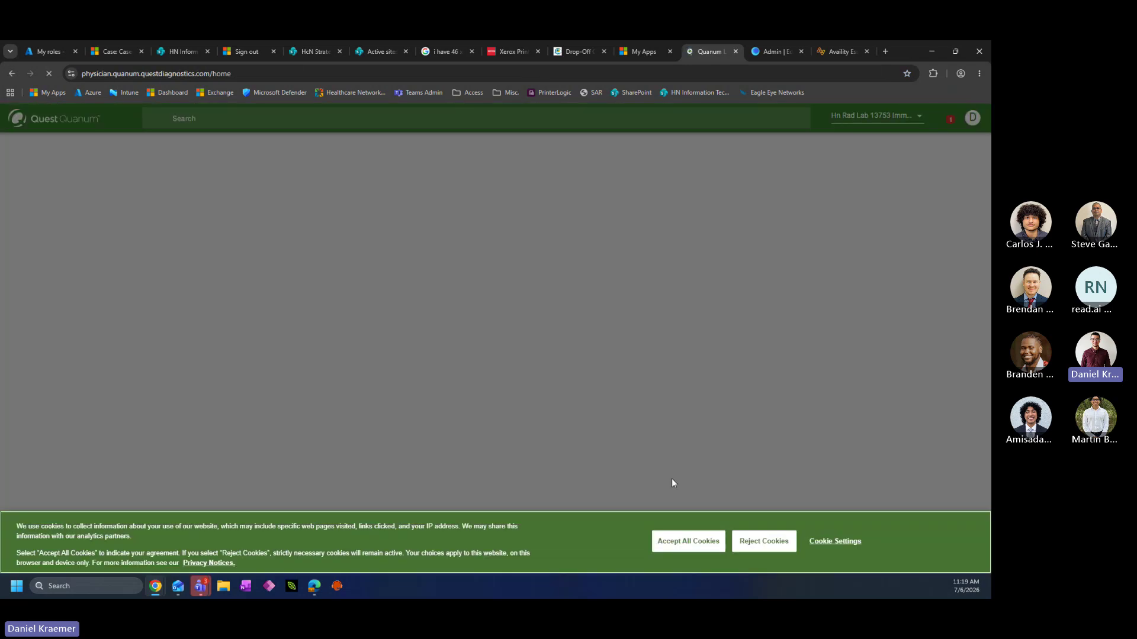
left_click(661, 539)
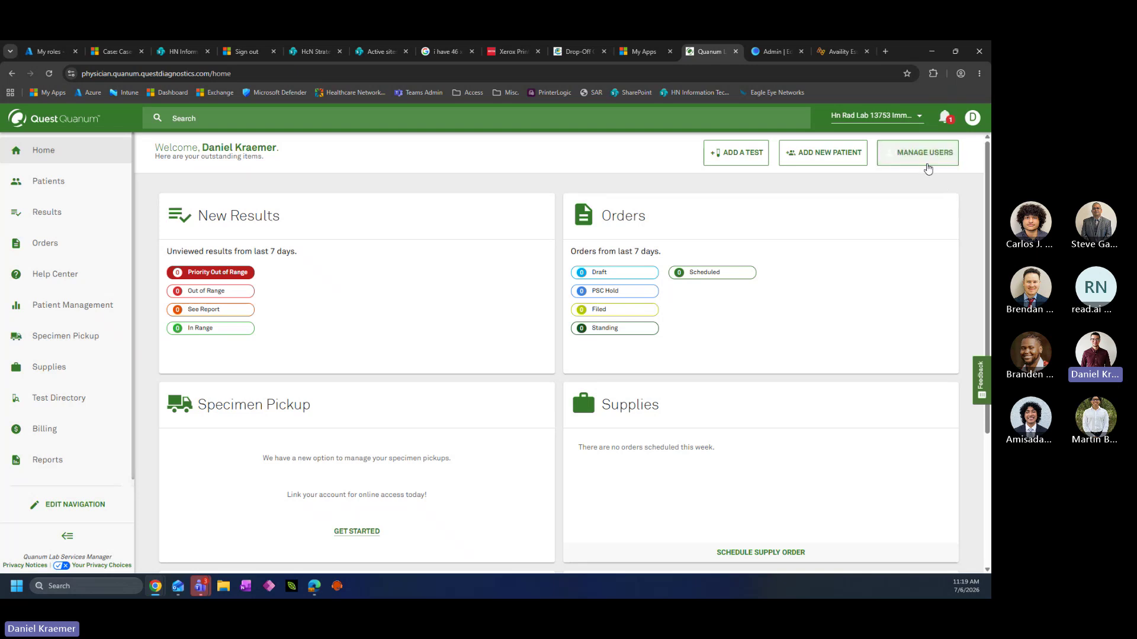
left_click(927, 162)
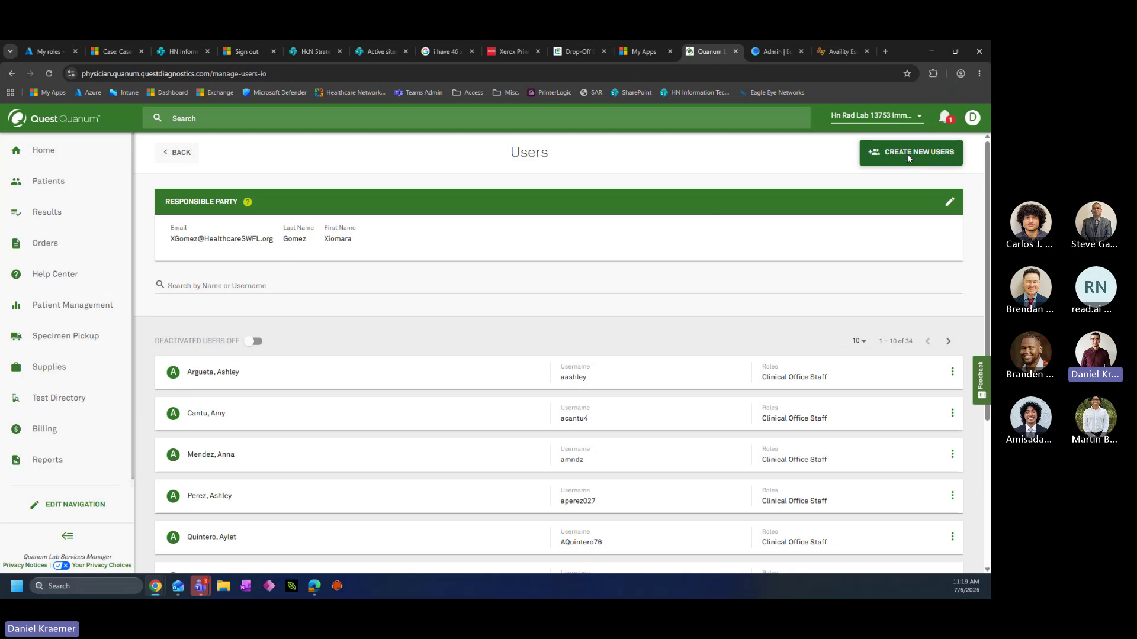
left_click(910, 156)
Enter the new user's last name and e-mail address in the Create New User form.
left_click(315, 263)
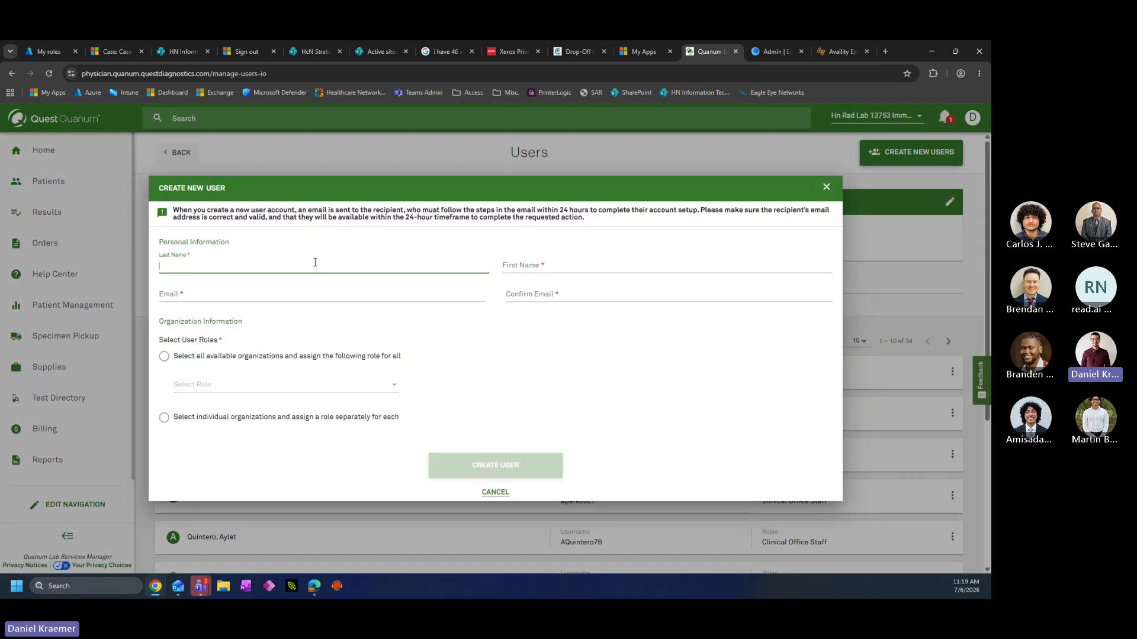
key("Tab")
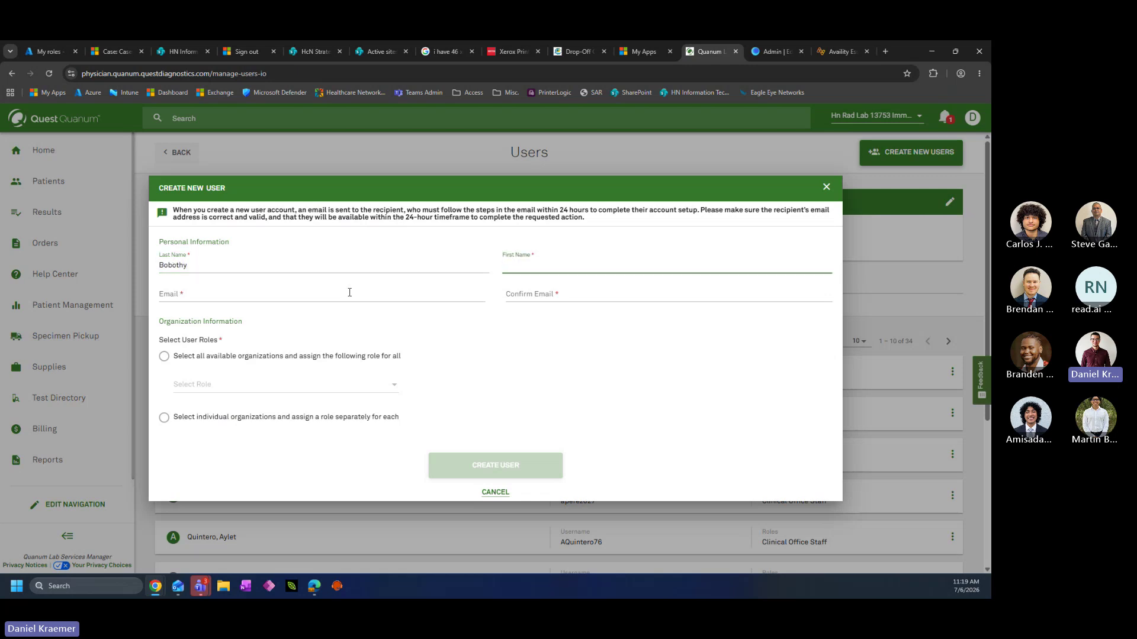
left_click(261, 293)
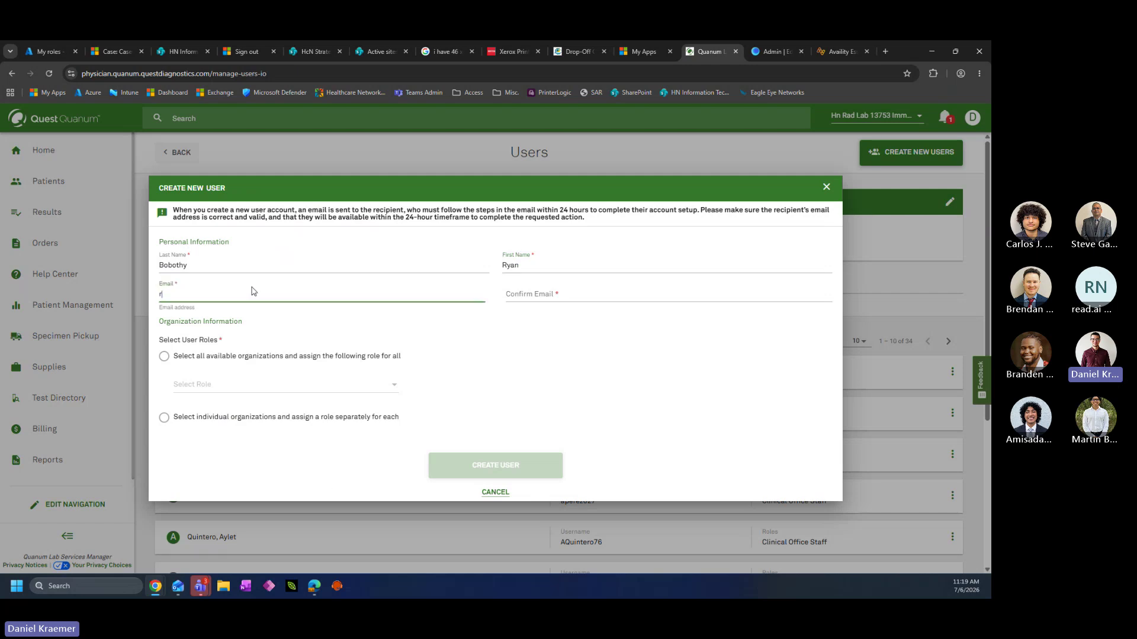
left_click(513, 293)
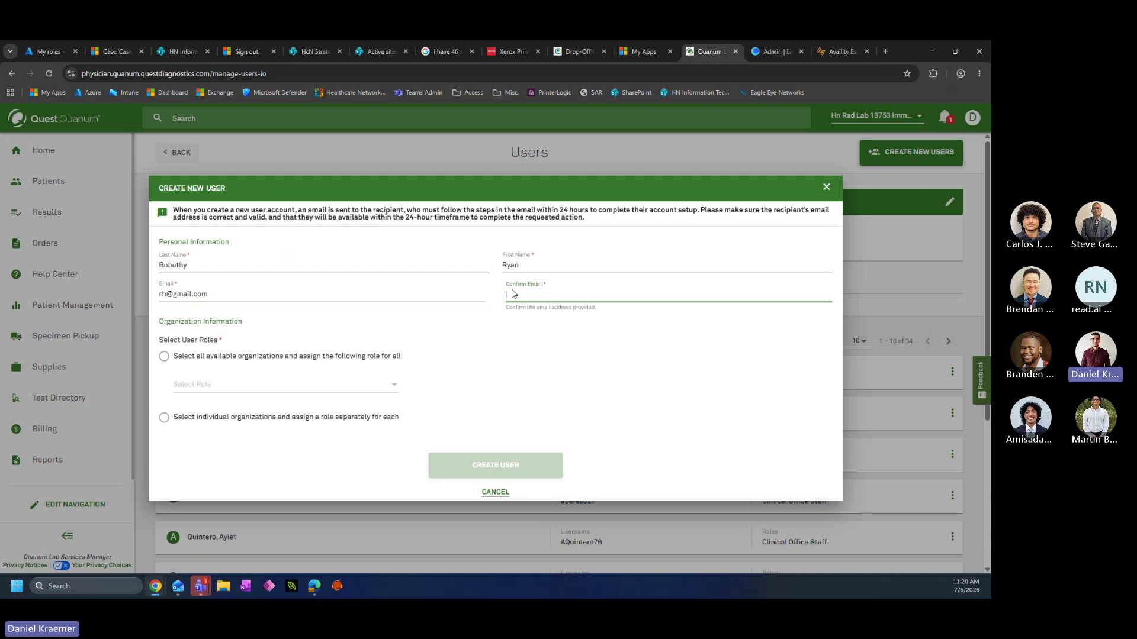
Assign Clinical Office Staff to all available organizations, then close the form.
left_click(245, 360)
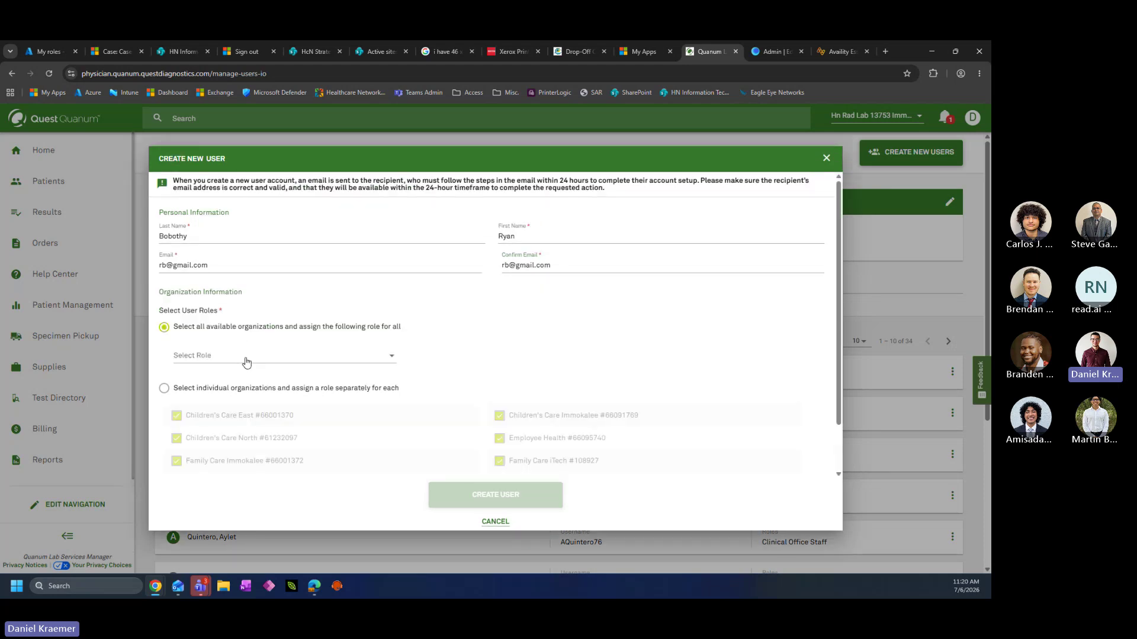
left_click(247, 362)
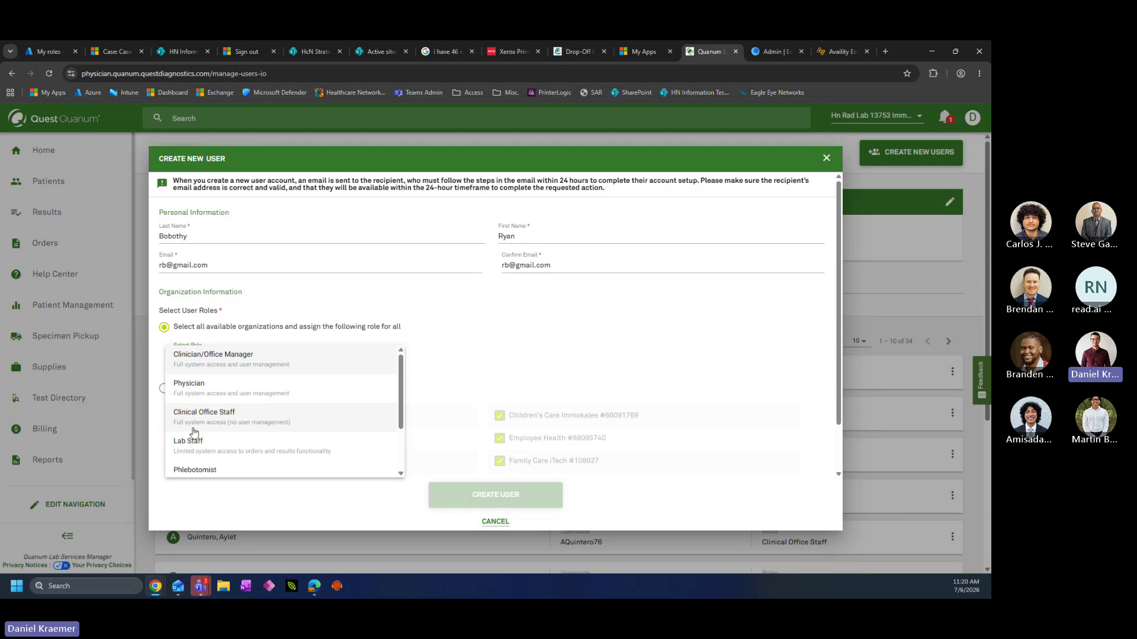
left_click(264, 423)
scroll(274, 401, "down", 2)
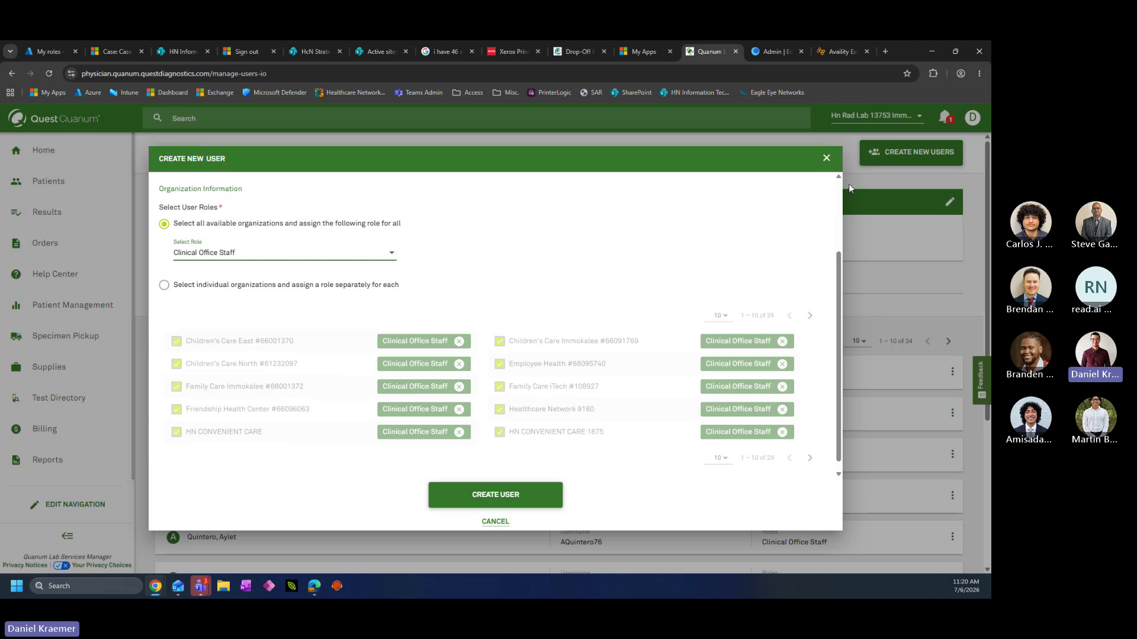
left_click(829, 165)
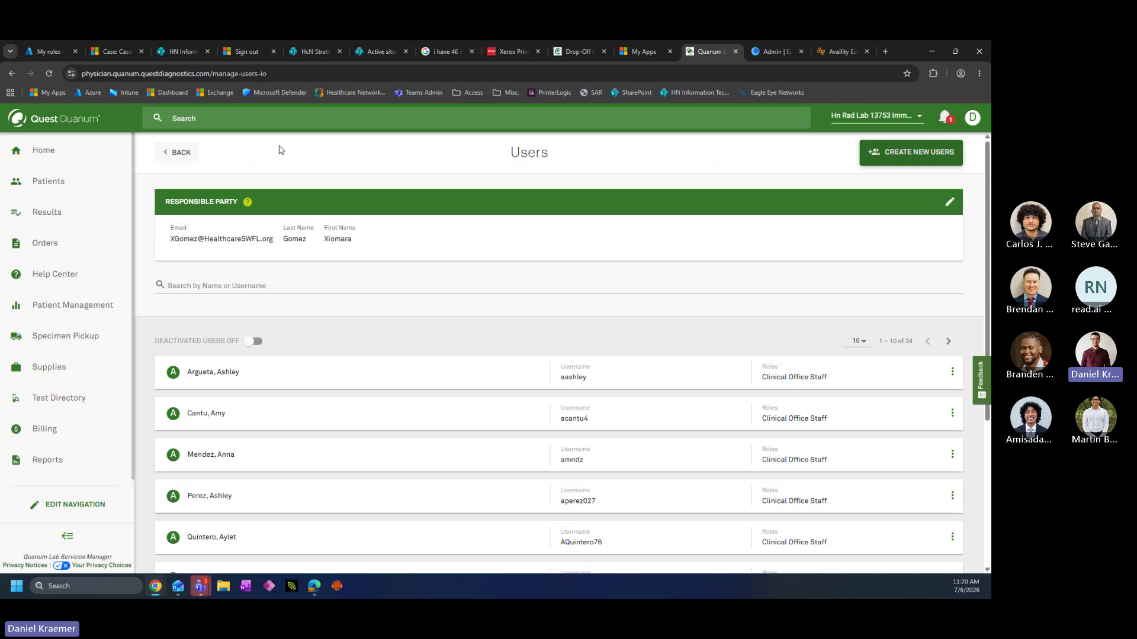
From the Home dashboard, open Manage Users and turn the Deactivated Users toggle ON.
left_click(173, 156)
left_click(918, 153)
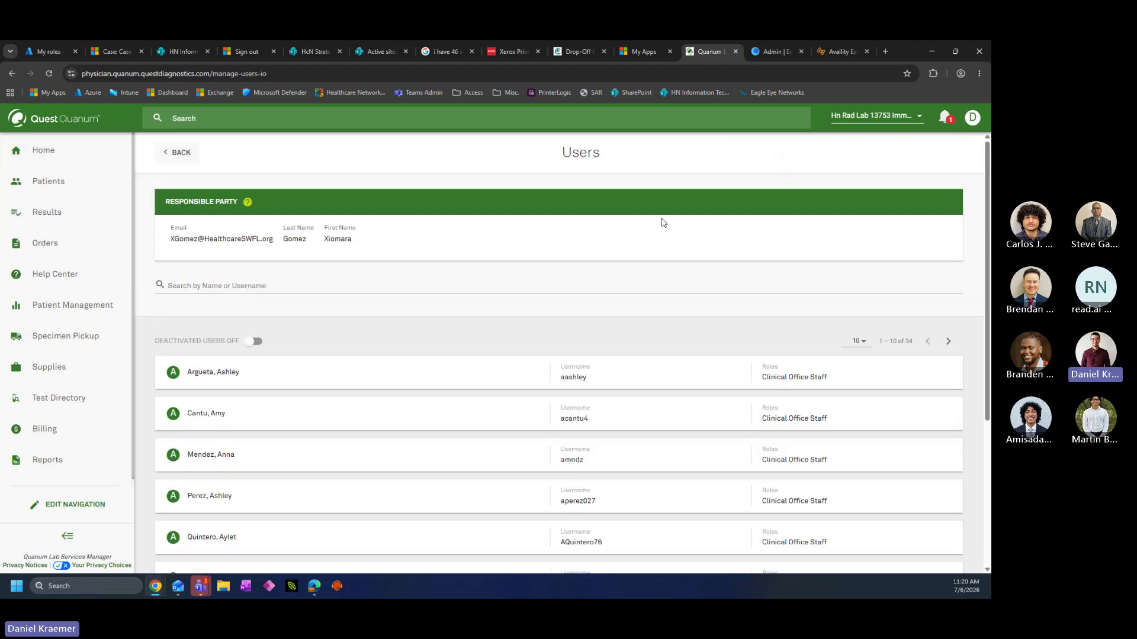
scroll(382, 335, "down", 1)
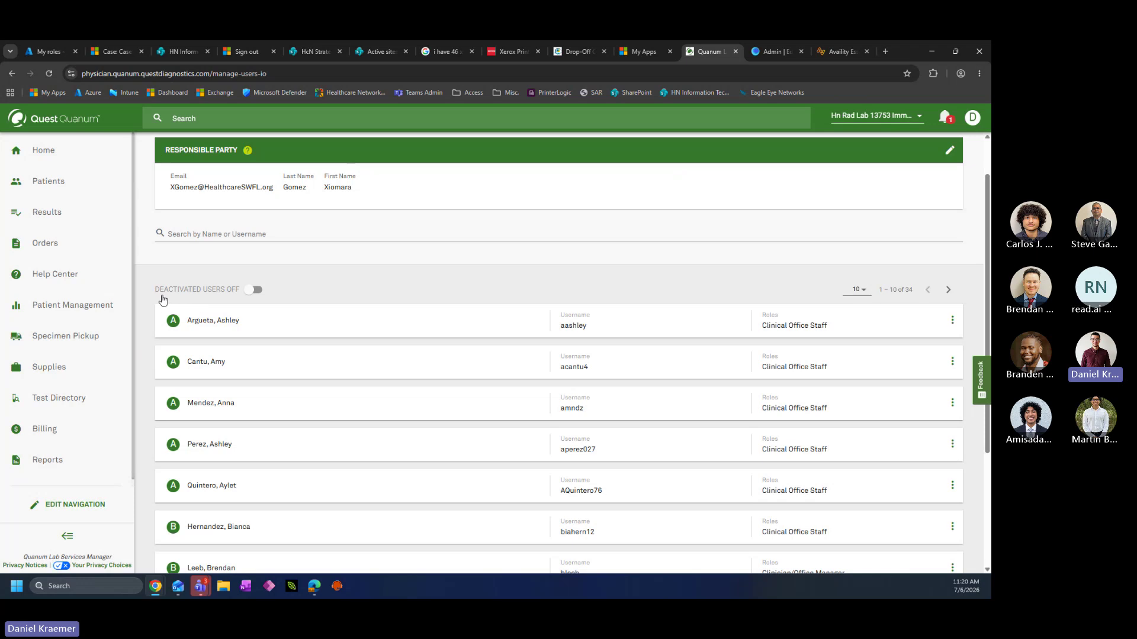
left_click(254, 290)
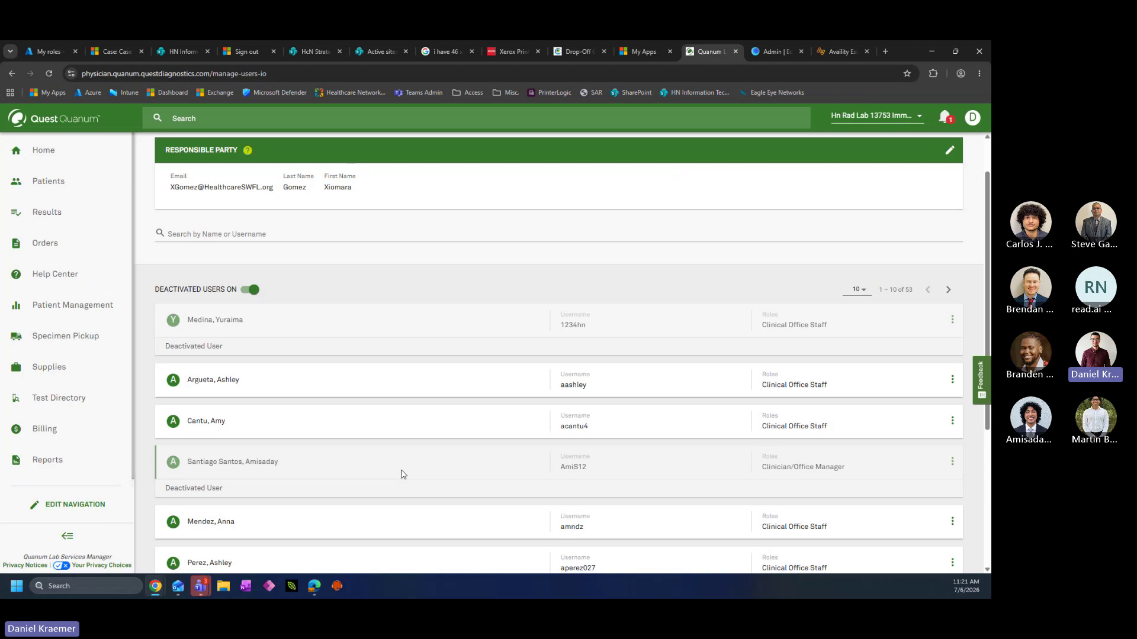
Reactivate the deactivated Clinician/Office Manager account via its row menu and confirm with Continue.
left_click(952, 462)
left_click(901, 488)
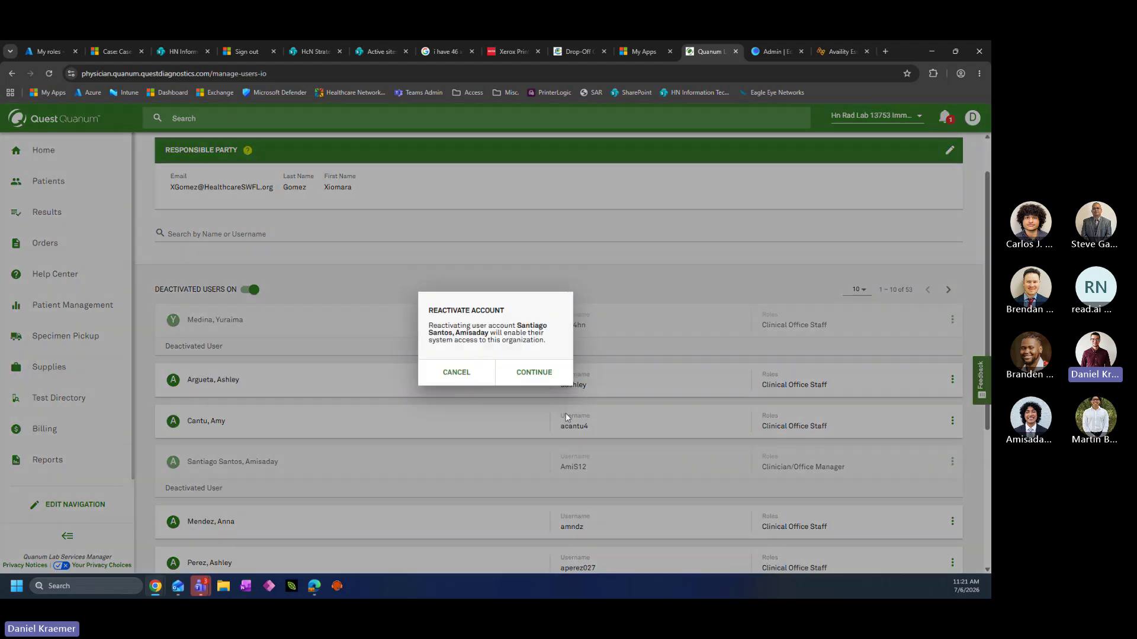
left_click(552, 375)
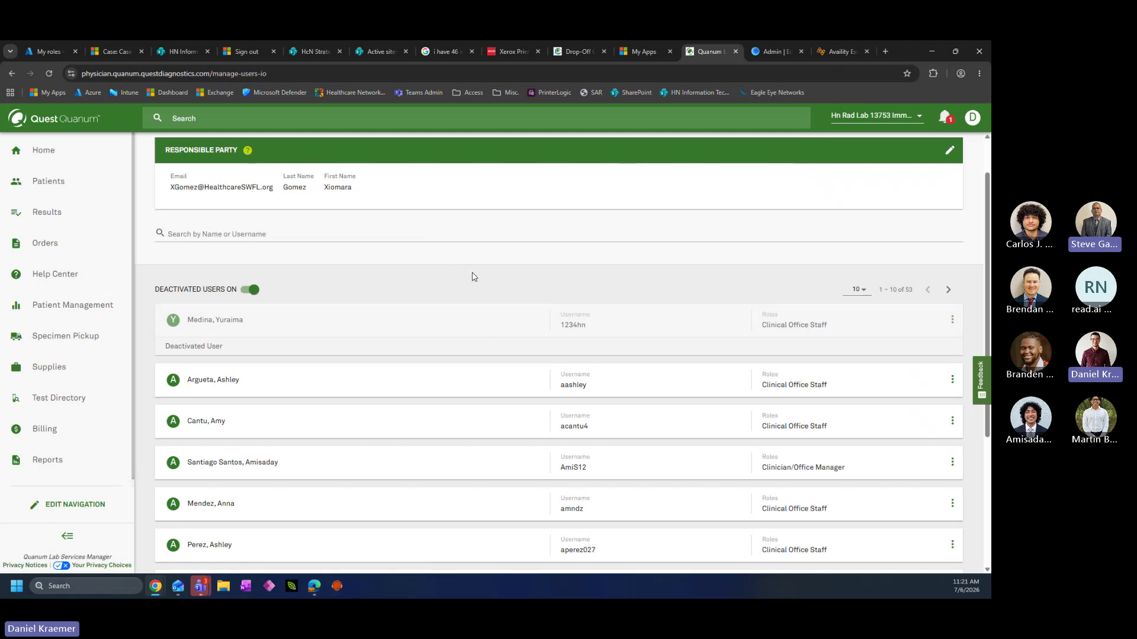
Reactivate the other deactivated Clinician/Office Manager account, then bring up the BeyondTrust login window.
scroll(406, 342, "down", 3)
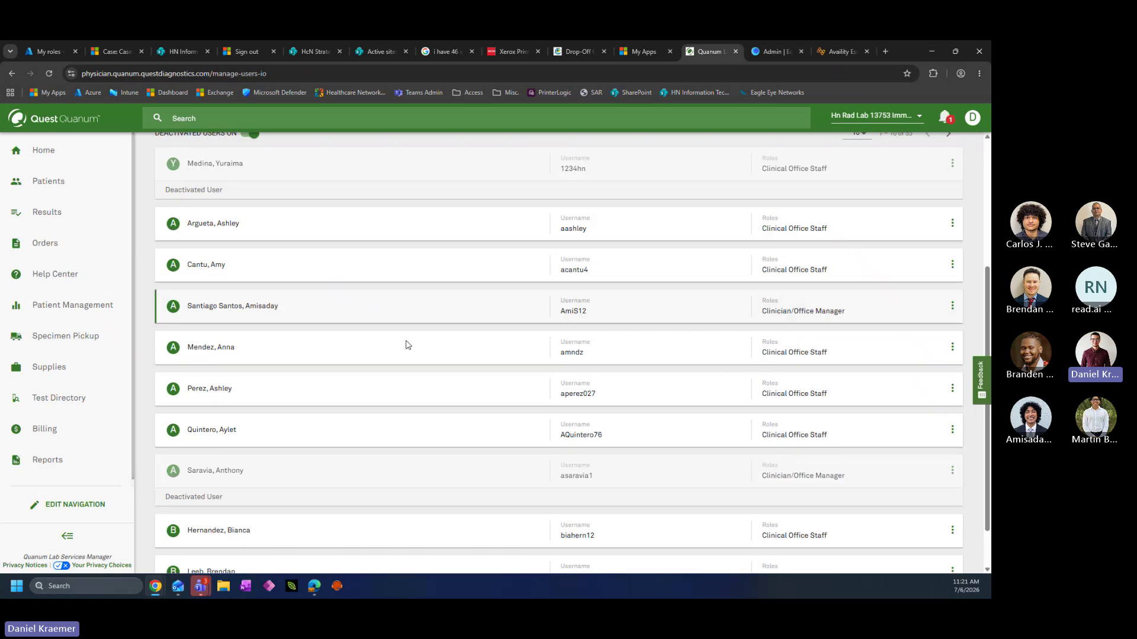
scroll(406, 344, "down", 1)
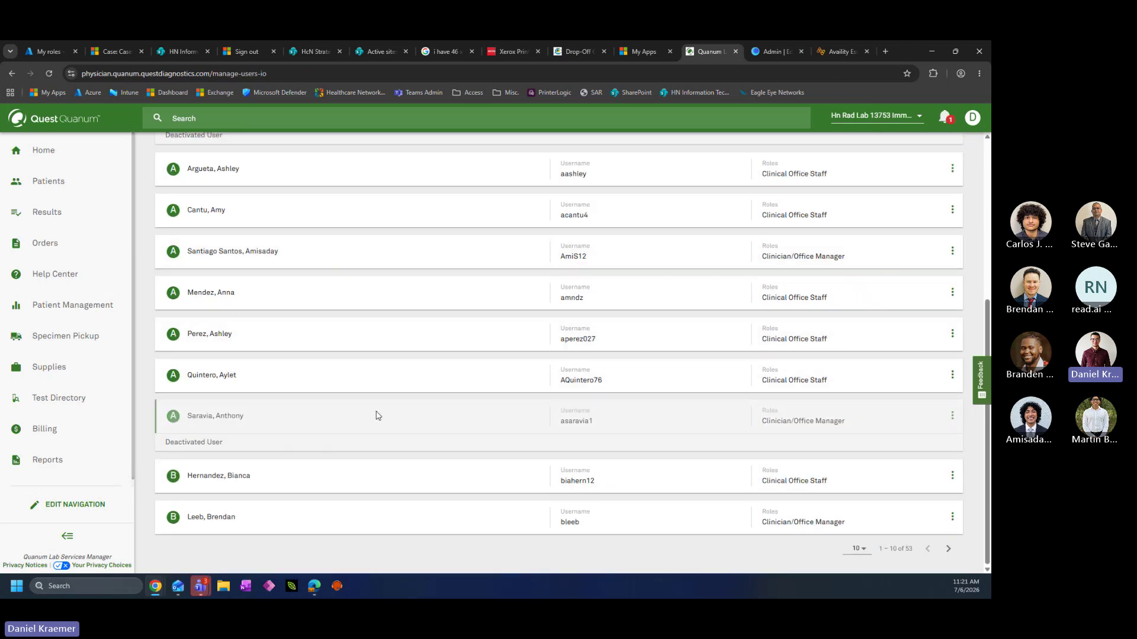
left_click(952, 415)
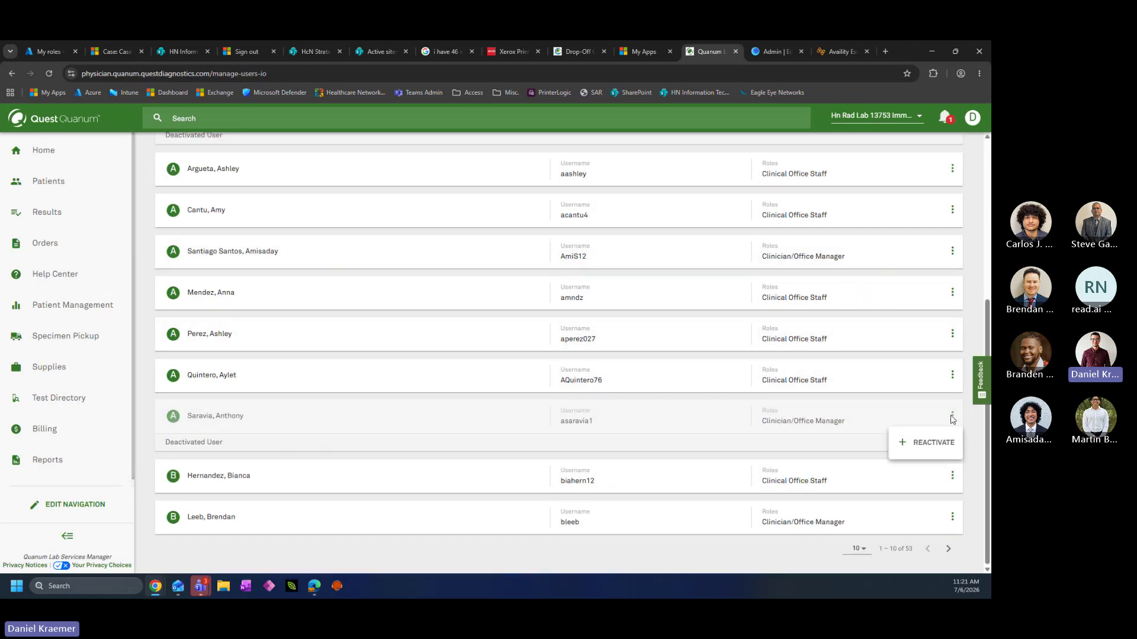
left_click(927, 442)
left_click(534, 372)
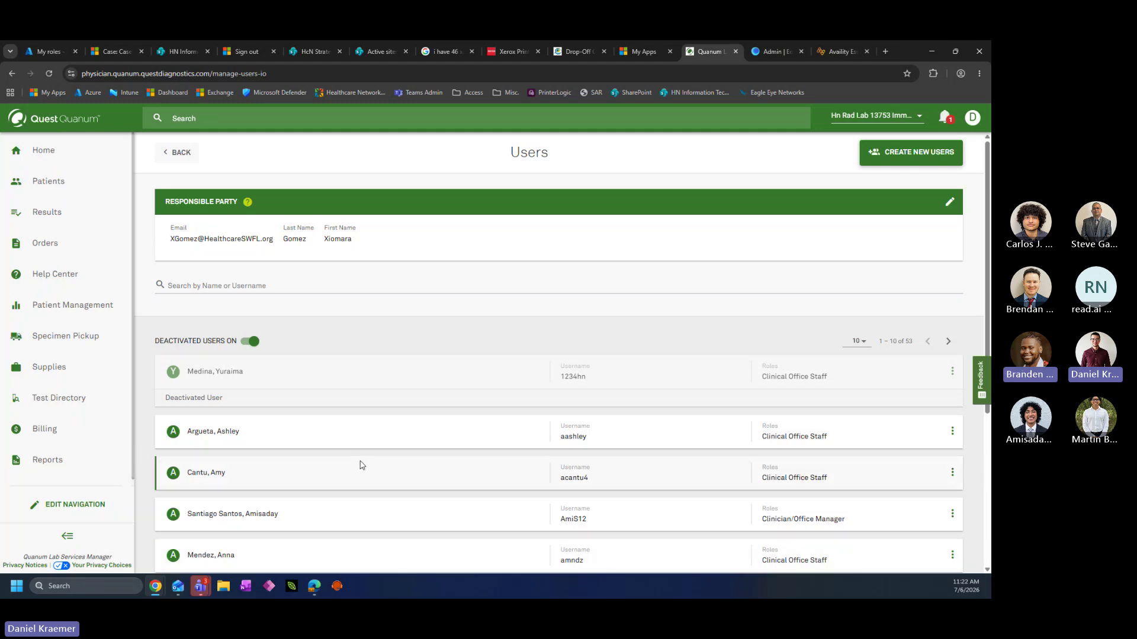
scroll(361, 464, "down", 1)
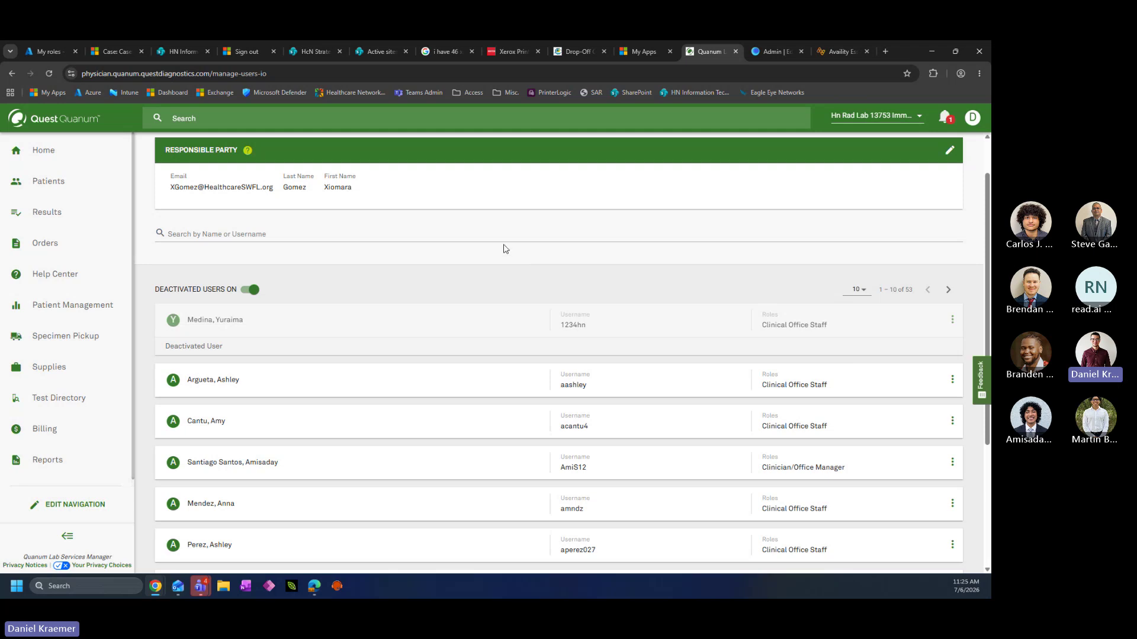
left_click(339, 588)
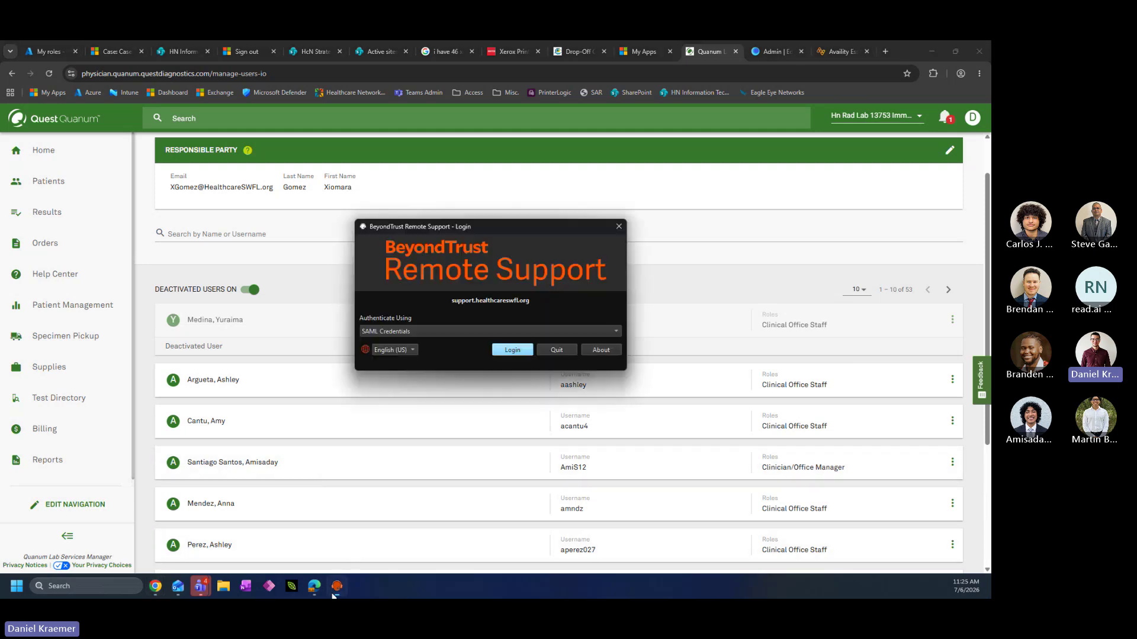
Log in to BeyondTrust with SAML Credentials and maximize the Representative Console.
left_click(513, 353)
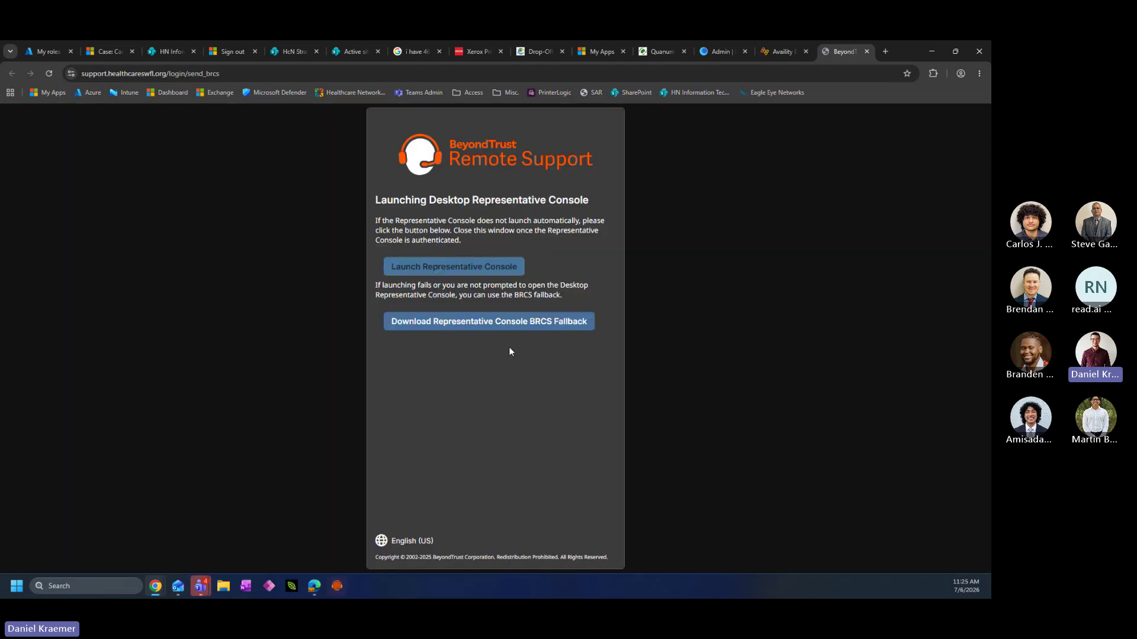
left_click(336, 588)
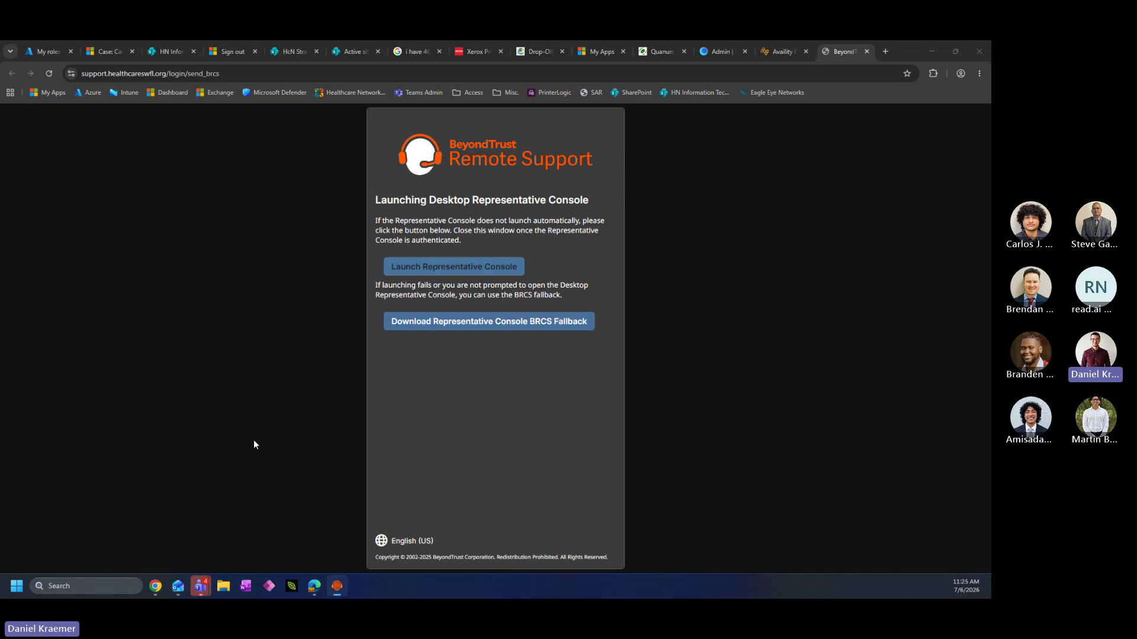
left_click_drag(769, 176, 630, 41)
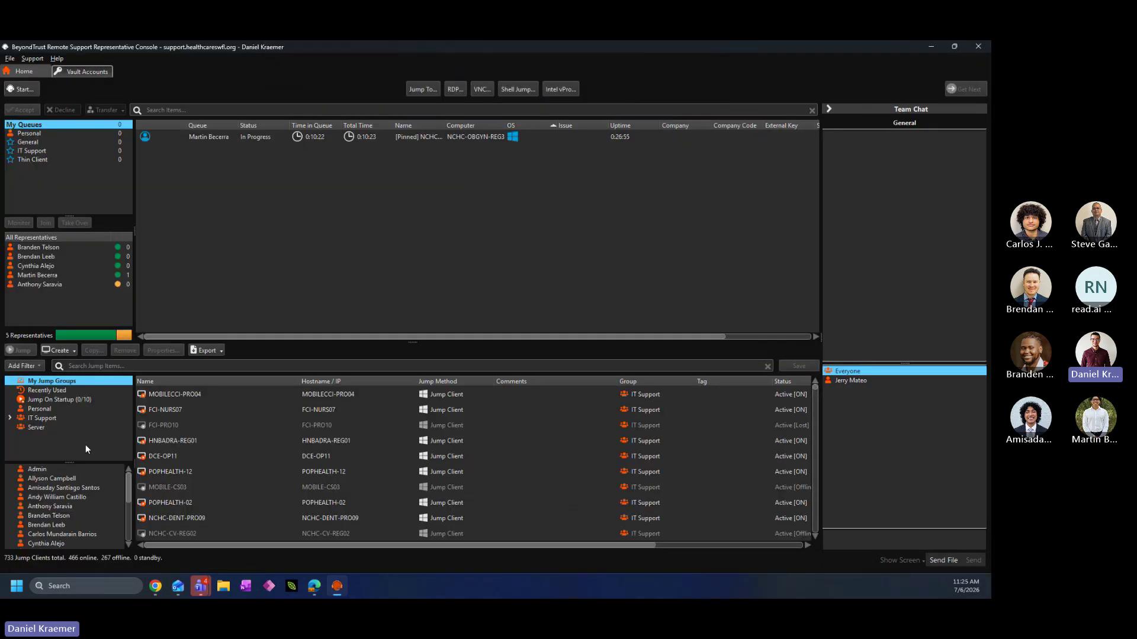
Jump to the VMWDCSES01 server from the Server jump group's list.
left_click(66, 428)
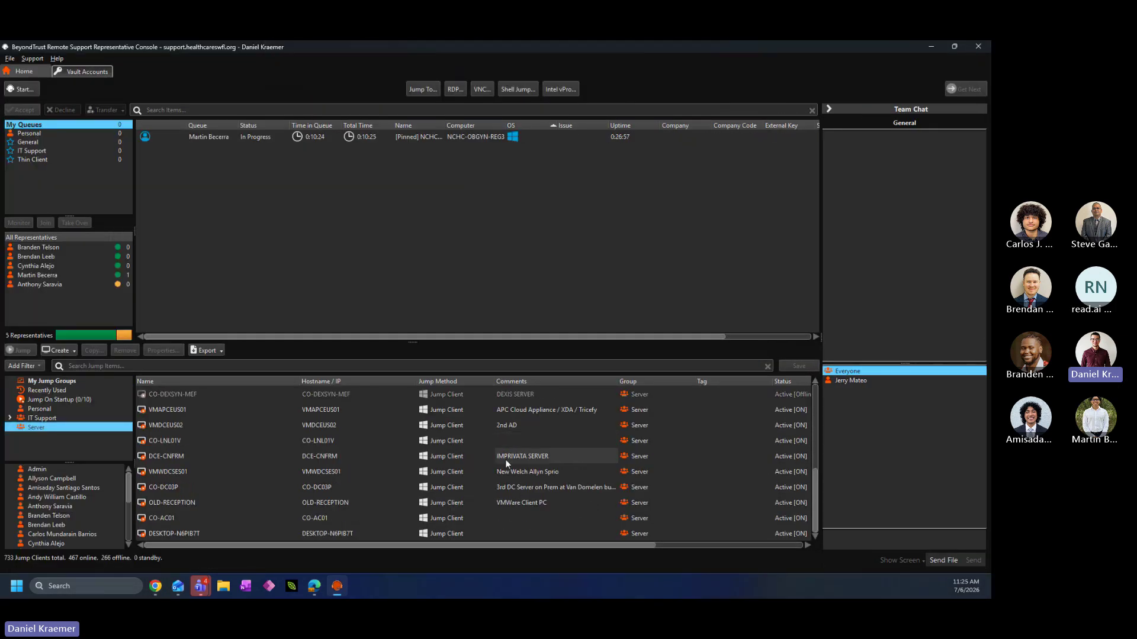
scroll(543, 469, "up", 1)
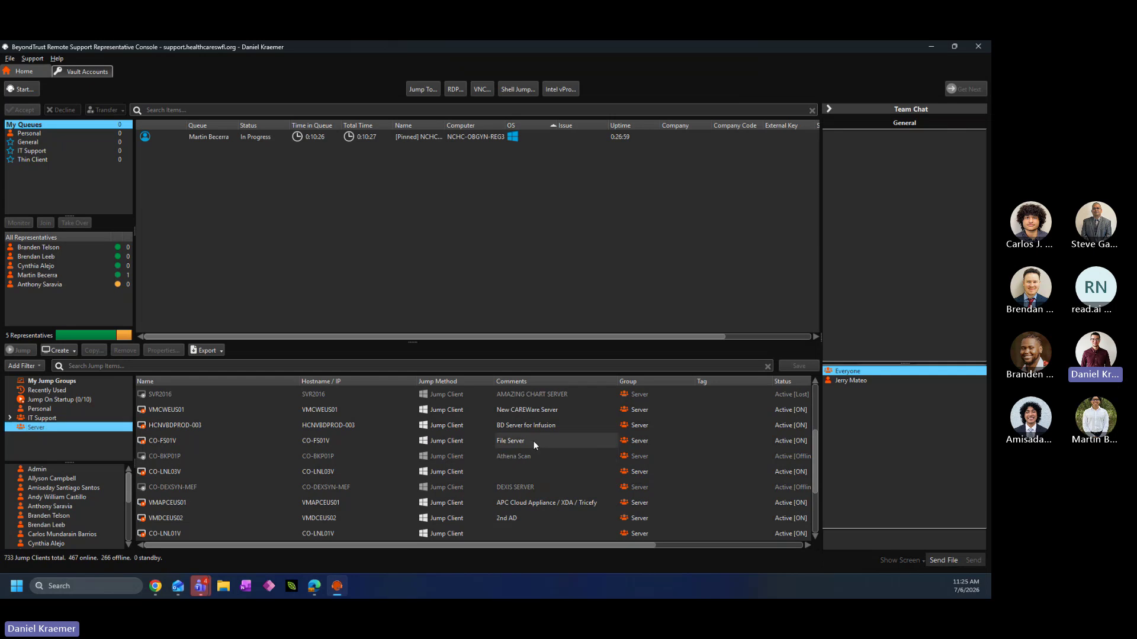
scroll(534, 444, "down", 2)
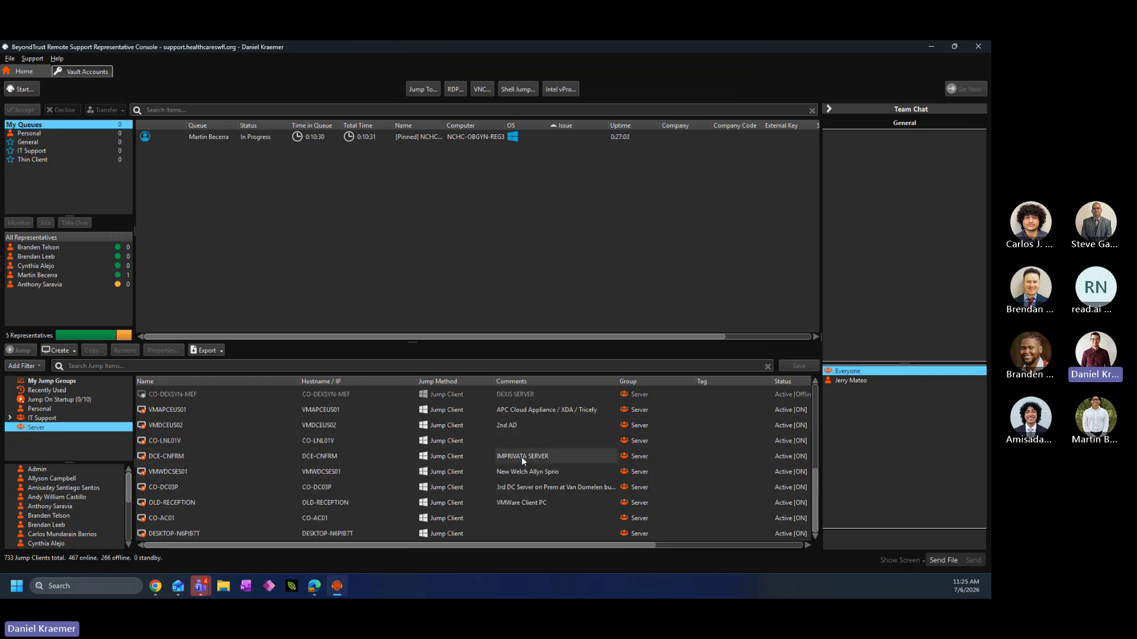
left_click(550, 472)
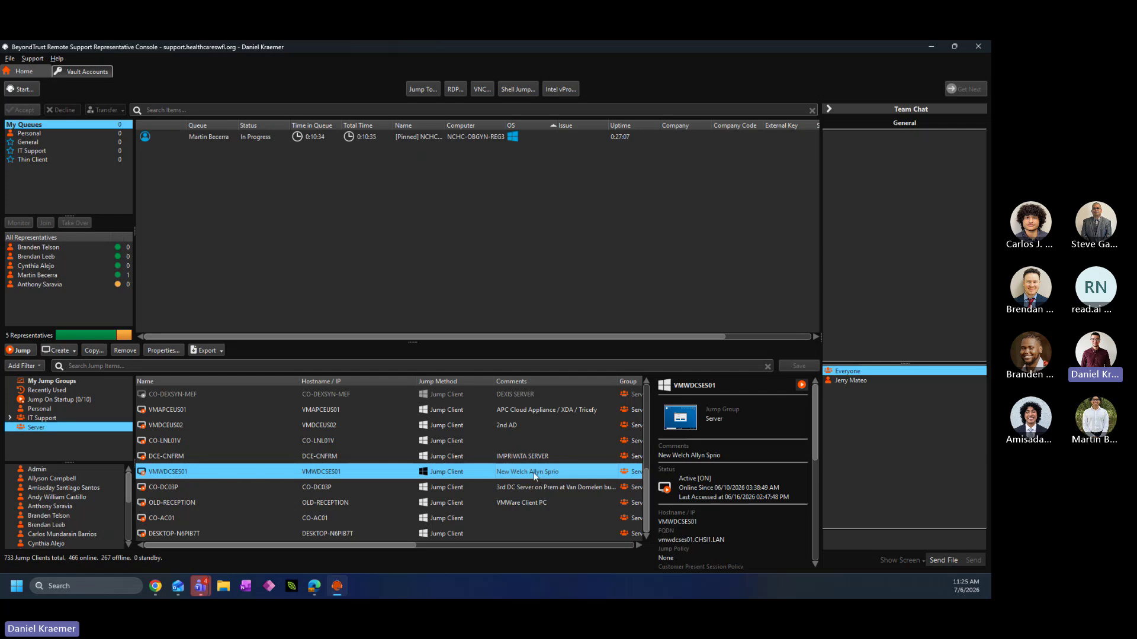
double_click(535, 476)
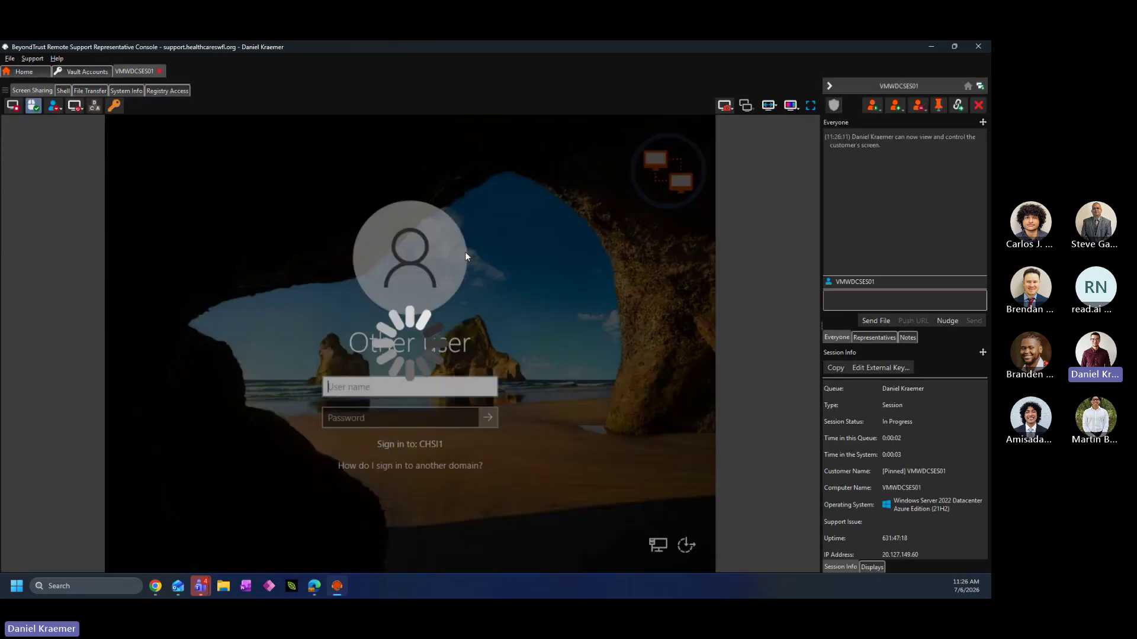
Sign into the remote server with a stored credential and launch Welch Allyn Diagnostic Cardiology Suite.
left_click(117, 111)
left_click(578, 335)
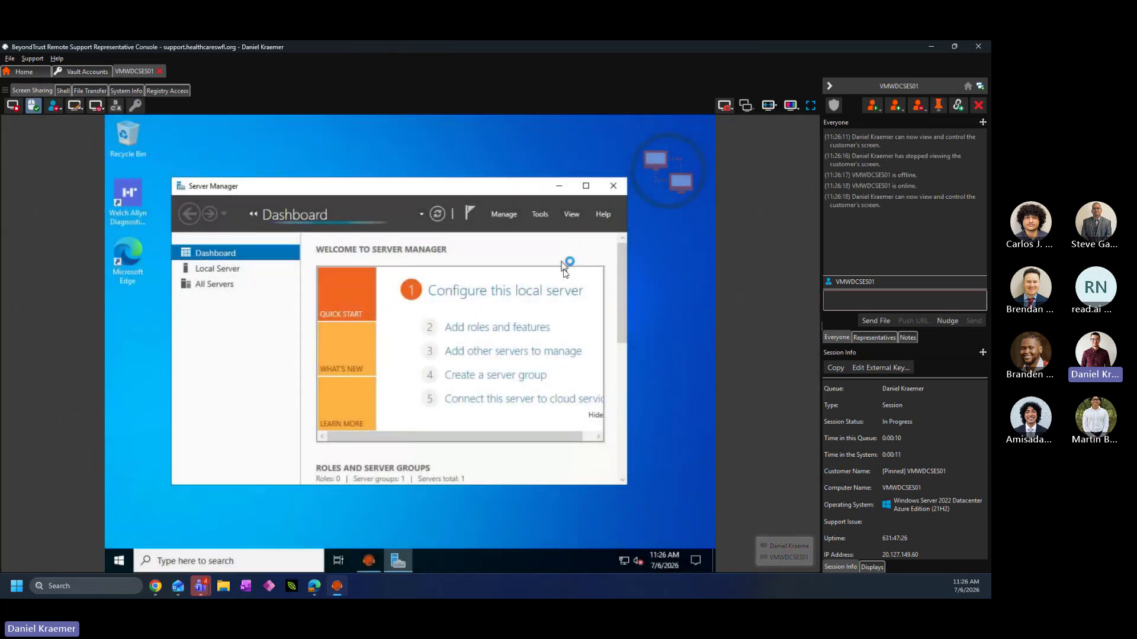
left_click(557, 191)
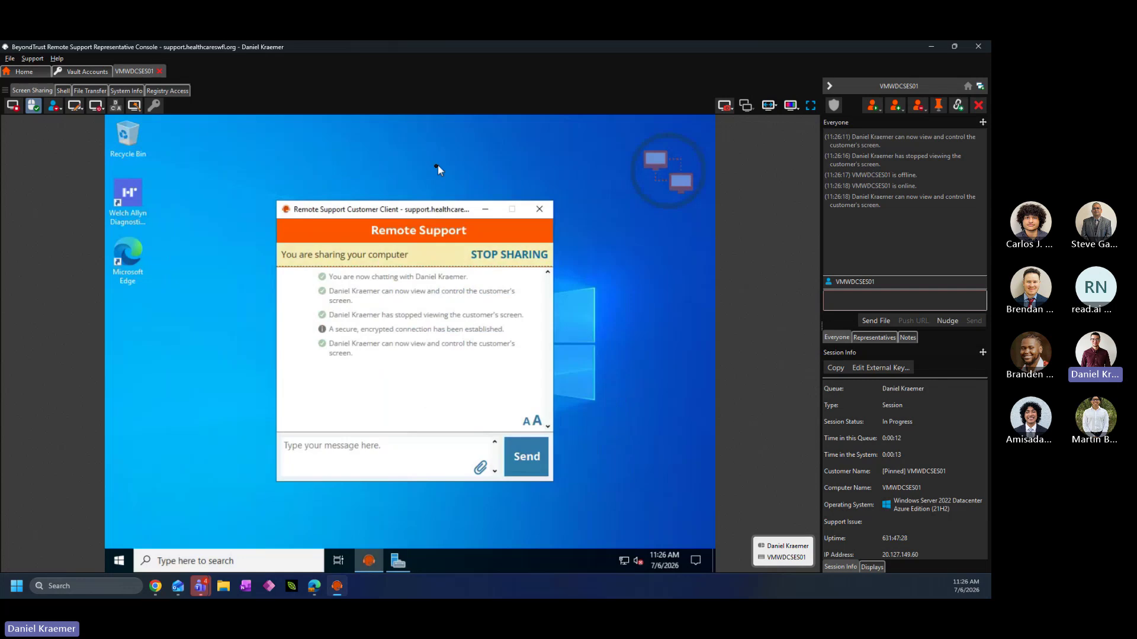
double_click(136, 204)
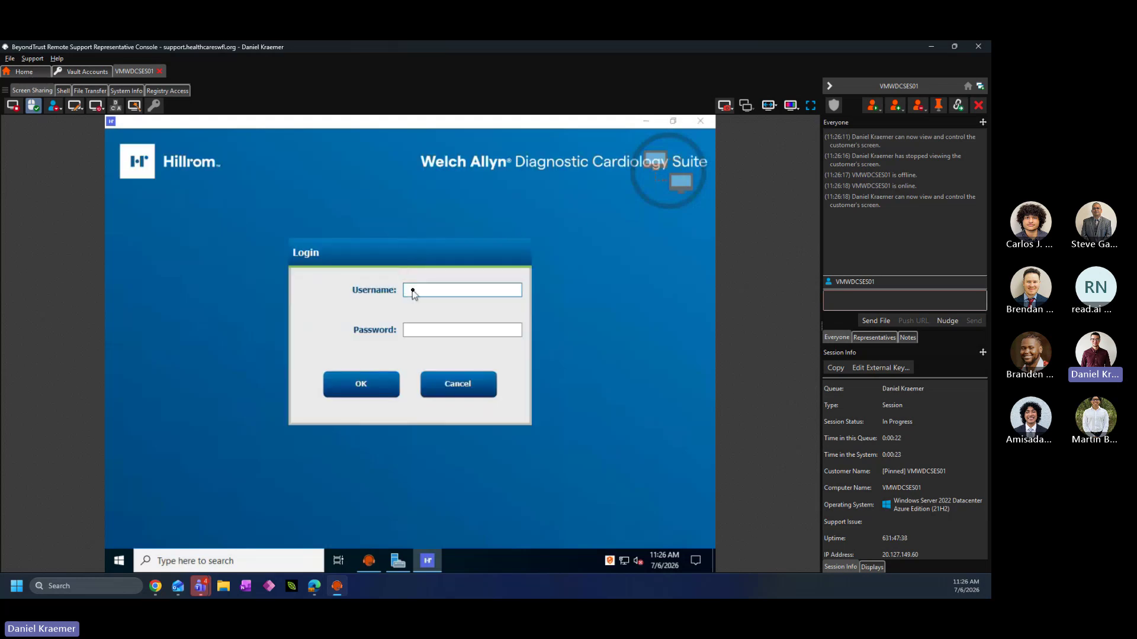
Log in to the cardiology suite with the user's username and password.
left_click(427, 288)
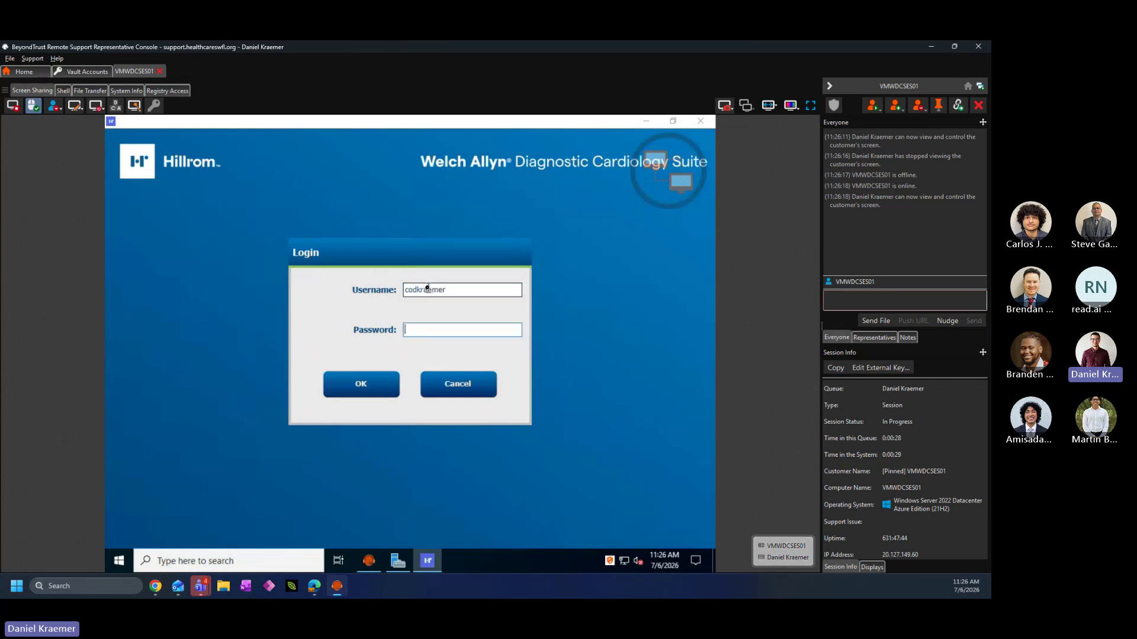
key("Tab")
type("*****")
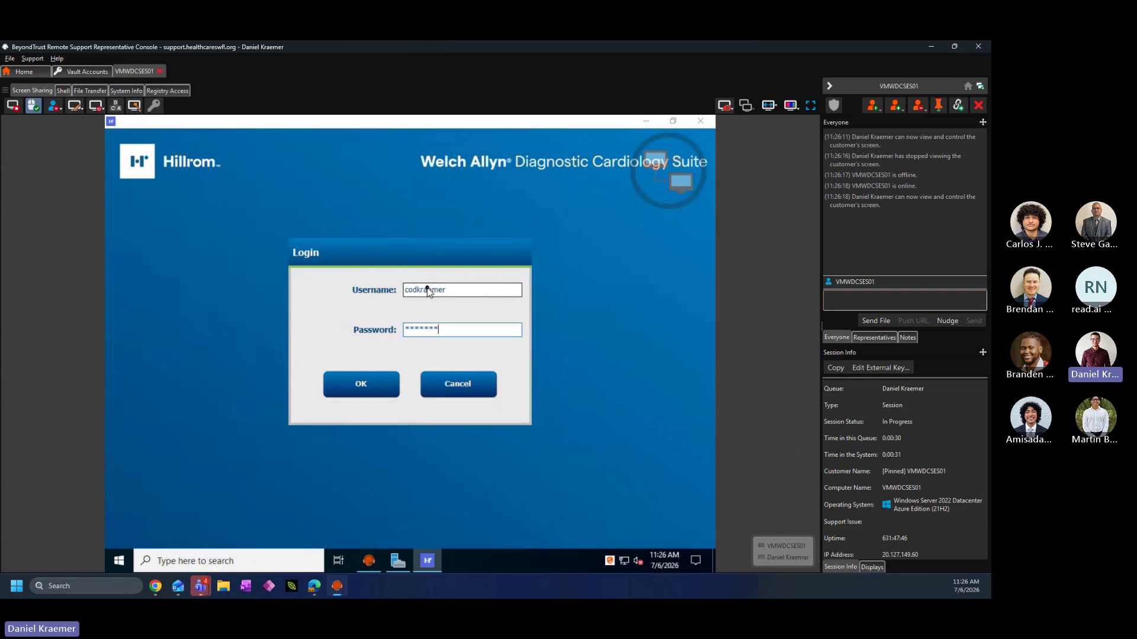
type("*********")
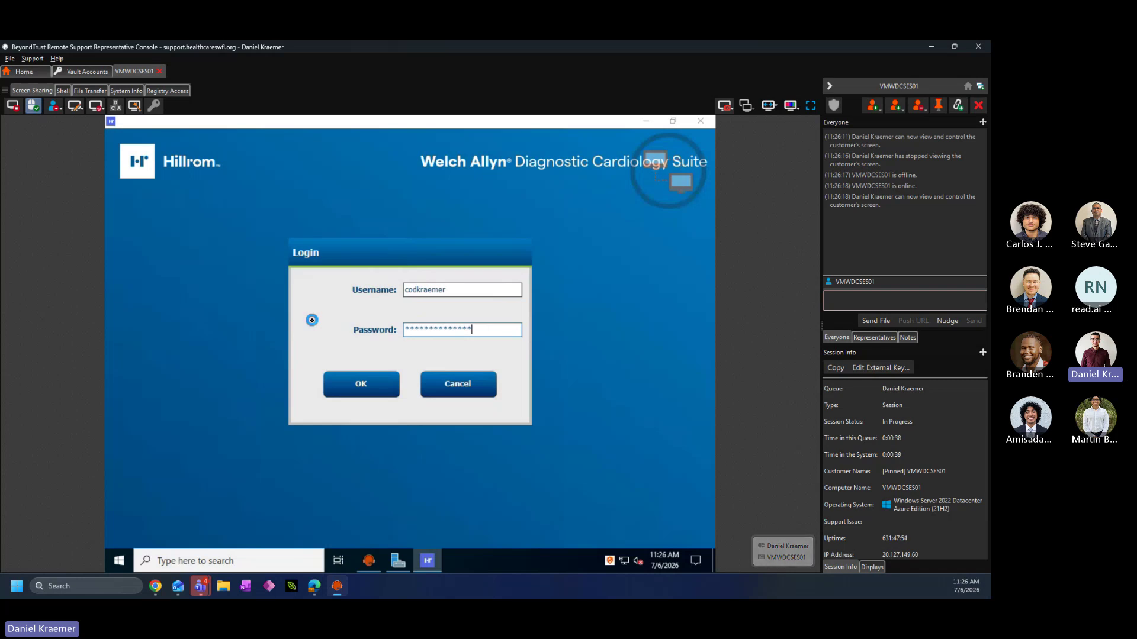
key("Return")
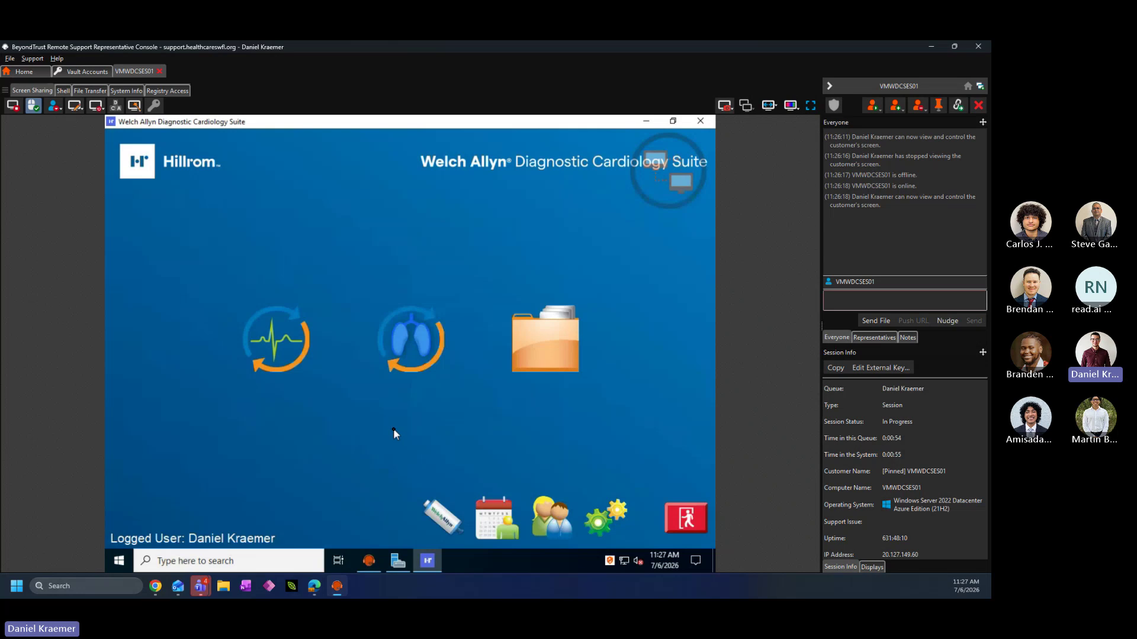
In System Configuration, open Personnel's Users list, check its last rows, and start a New User.
left_click(608, 528)
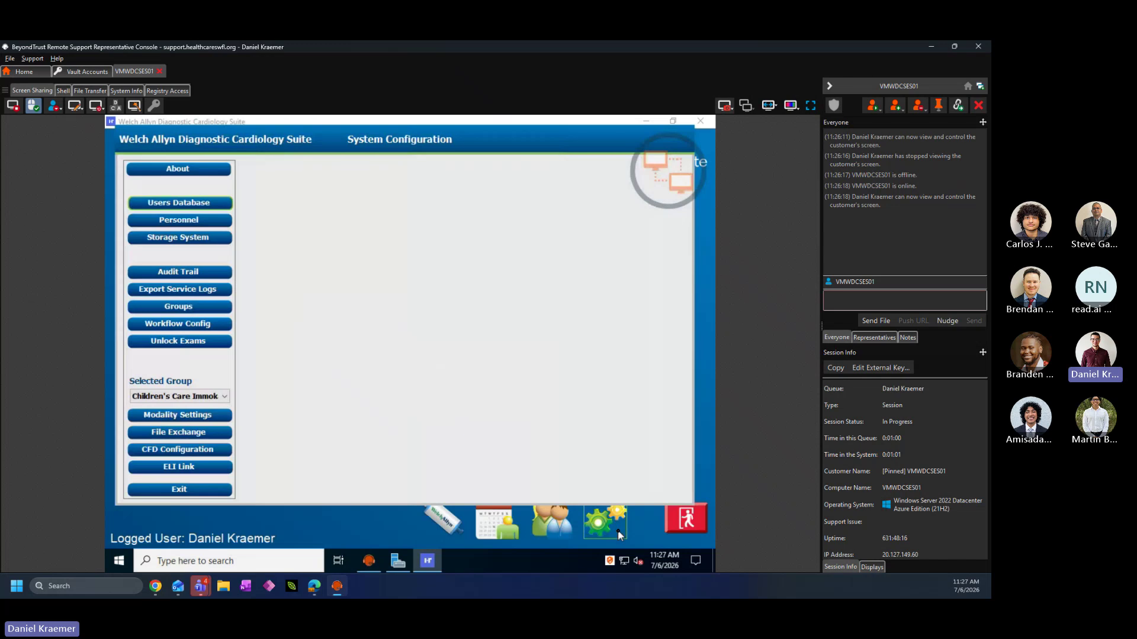
left_click(219, 224)
left_click(205, 207)
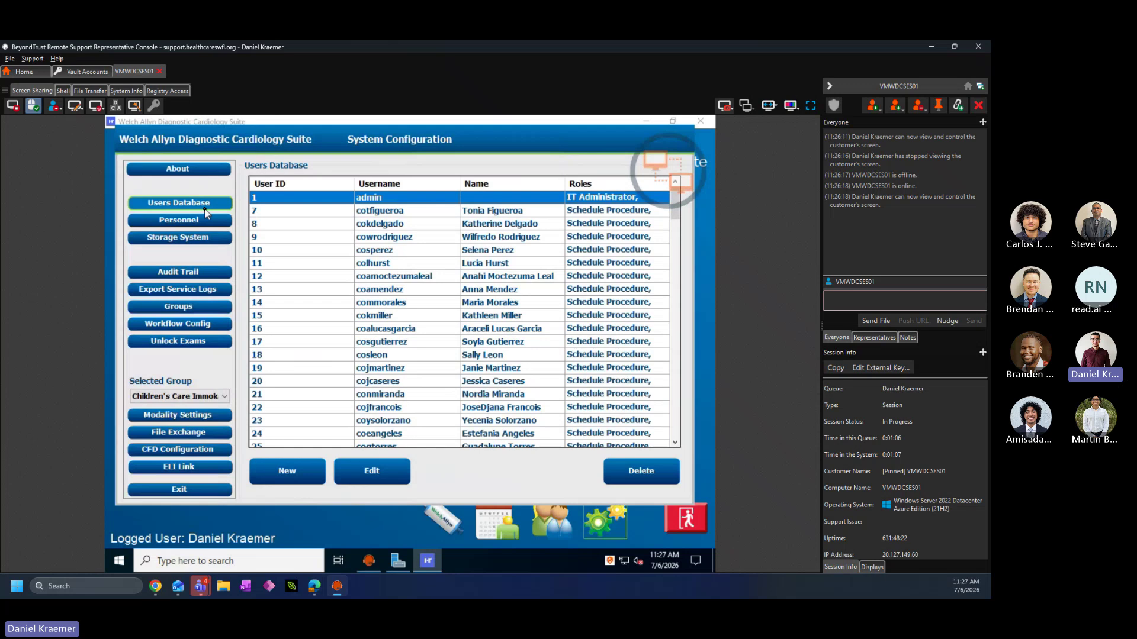
scroll(508, 249, "down", 15)
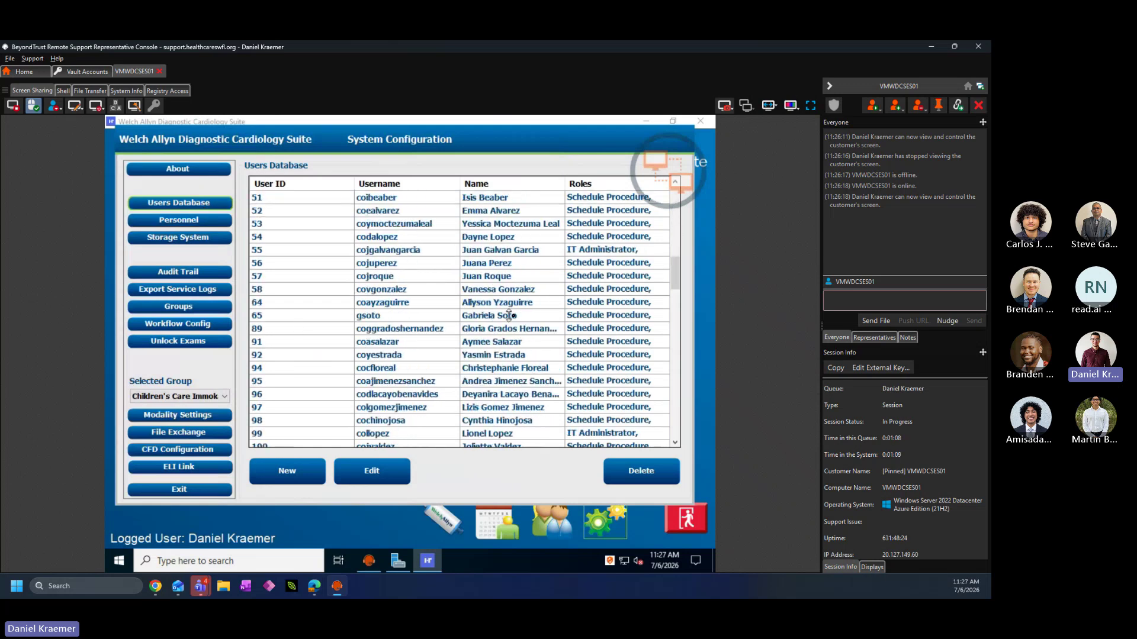
scroll(509, 315, "down", 20)
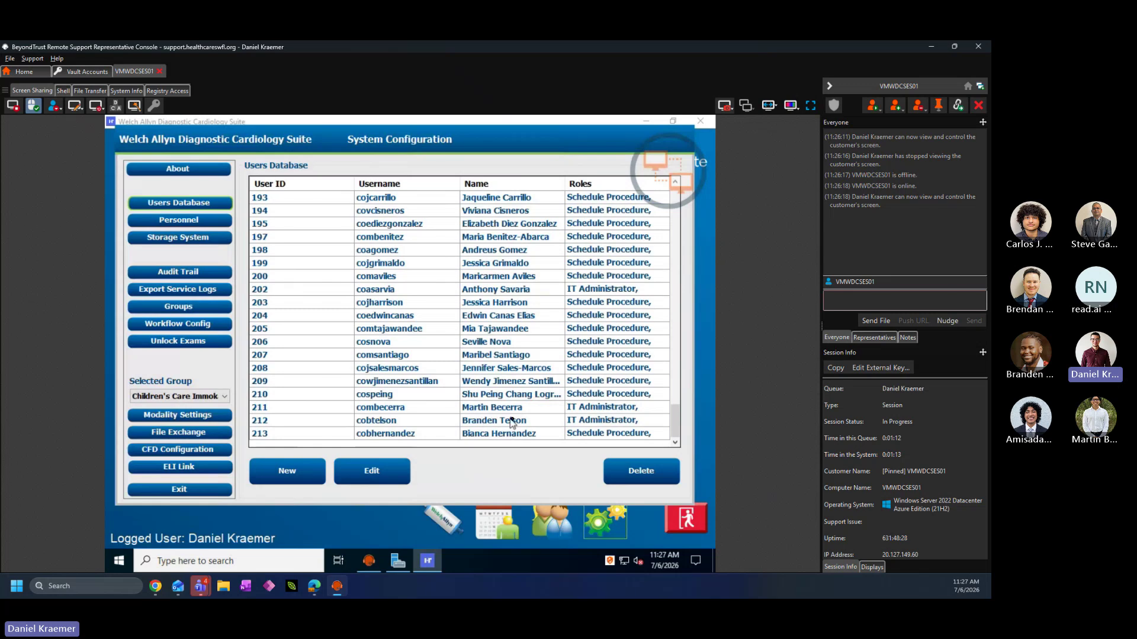
scroll(509, 402, "up", 3)
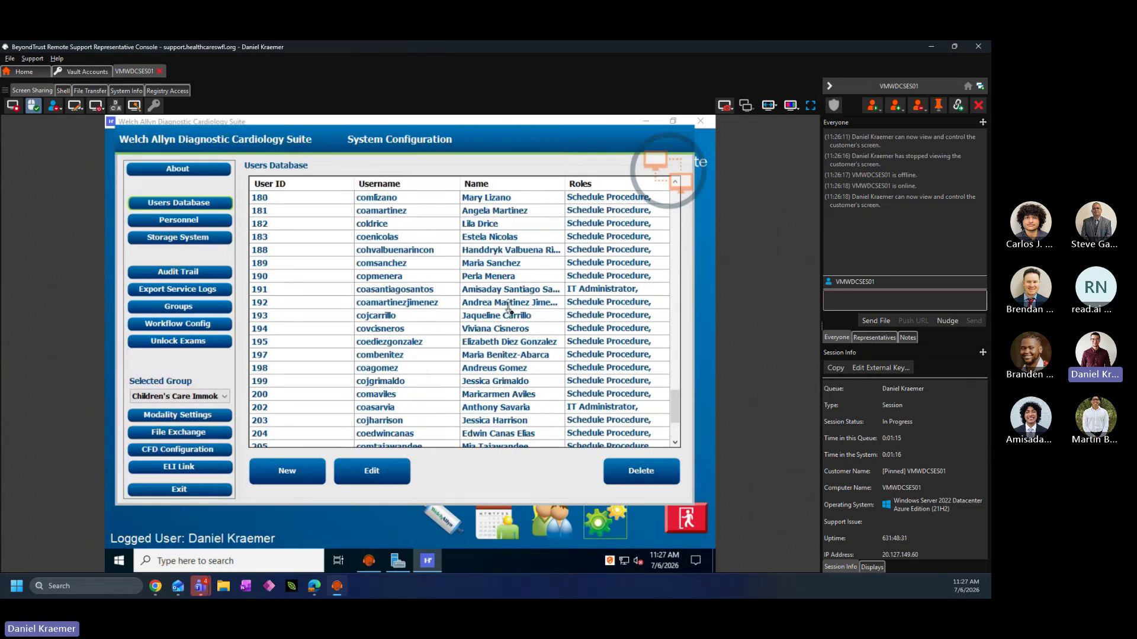
scroll(508, 307, "down", 3)
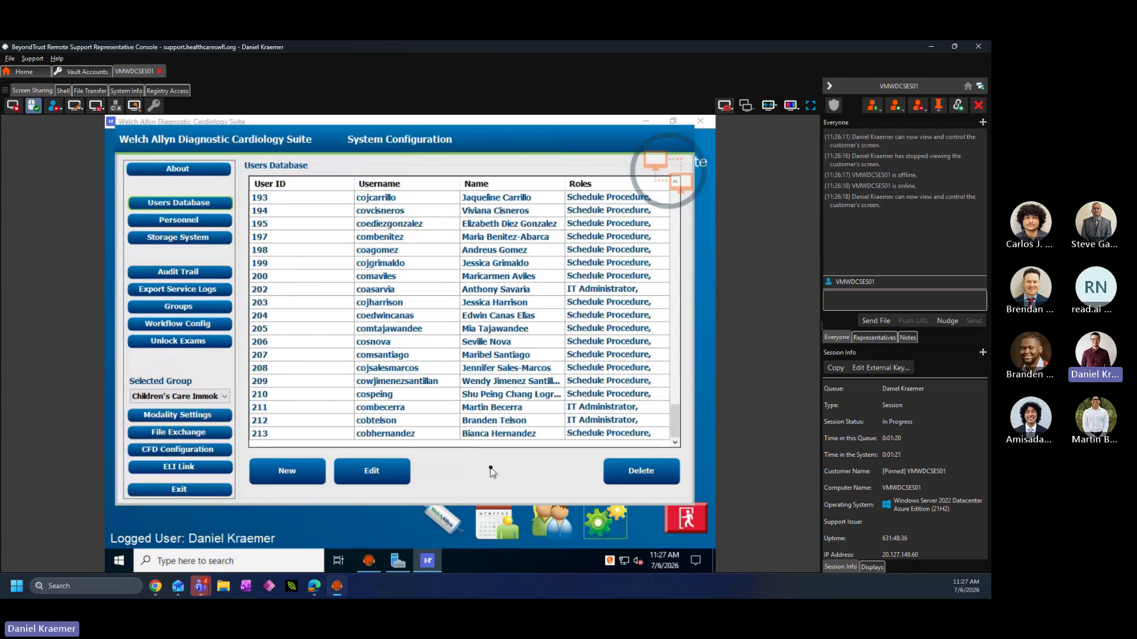
left_click(288, 471)
Enter the new user's username and full display name.
left_click(351, 180)
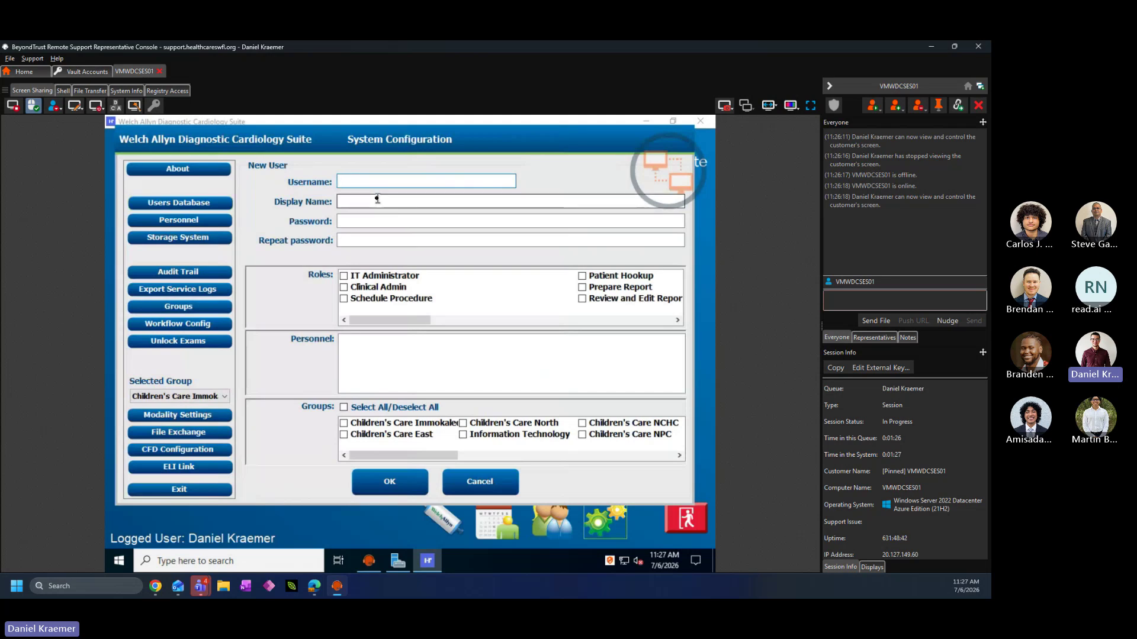
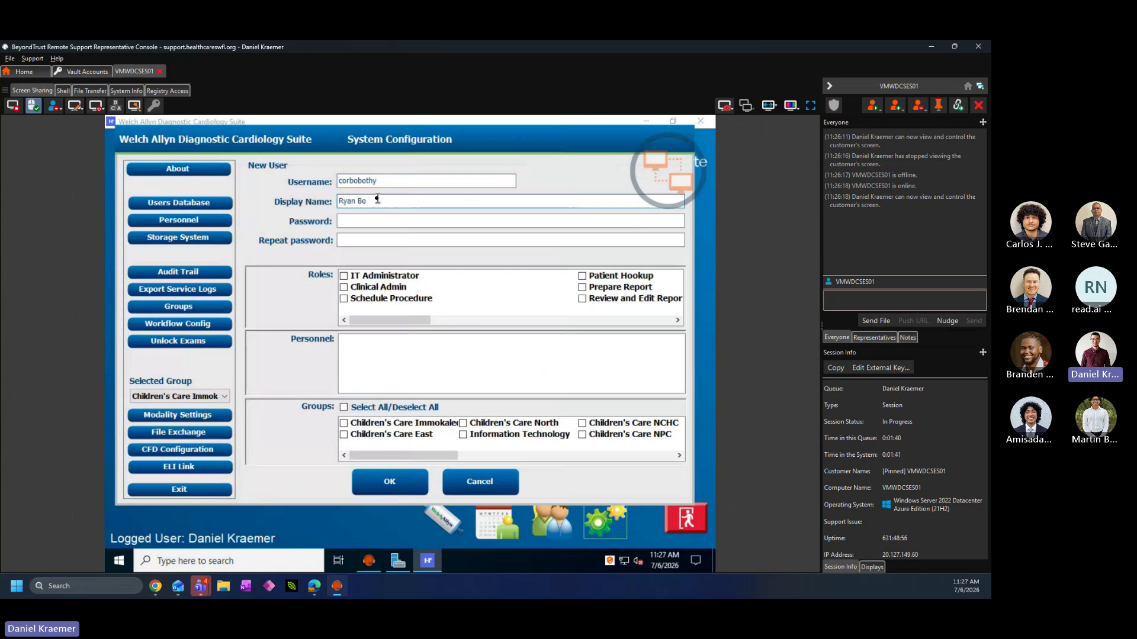
left_click(377, 199)
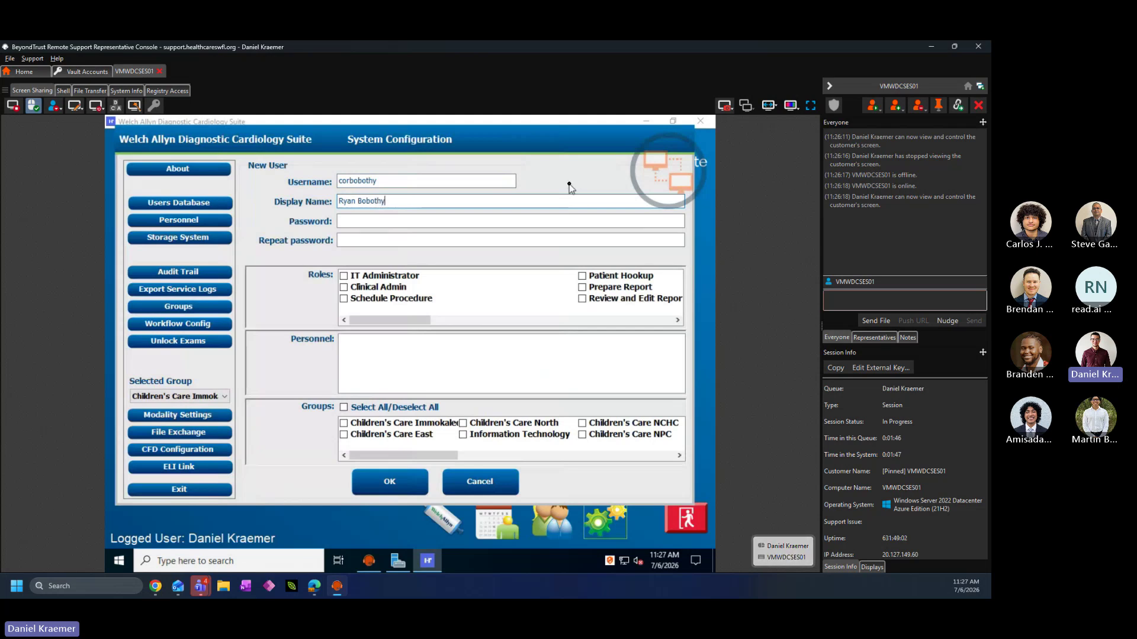
Fill in the password and the matching Repeat password.
left_click(449, 221)
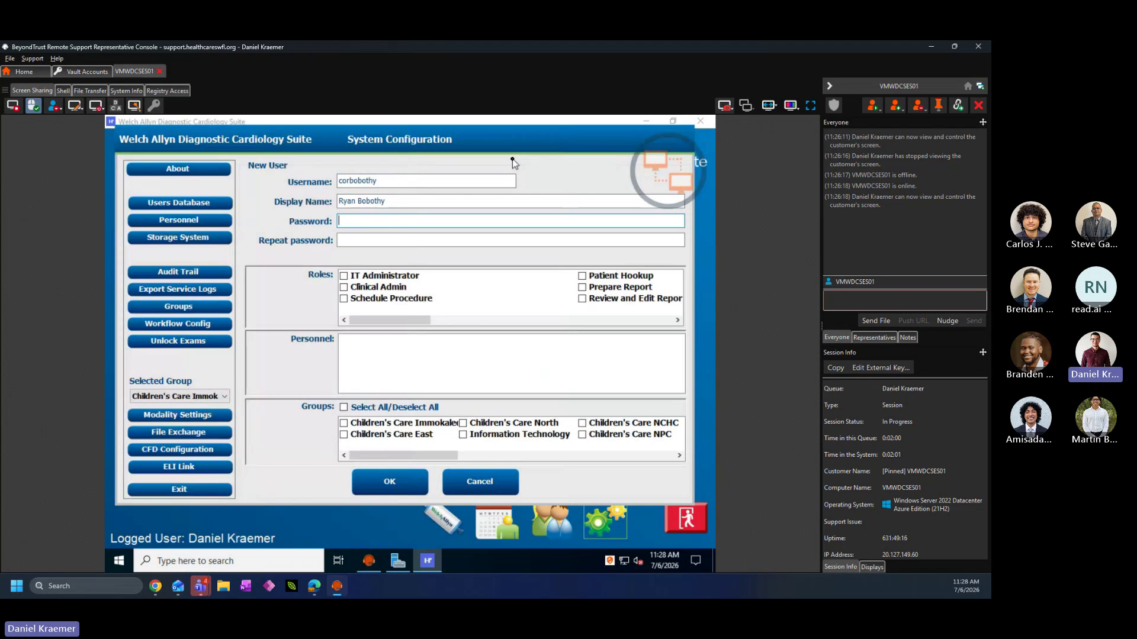
type("*")
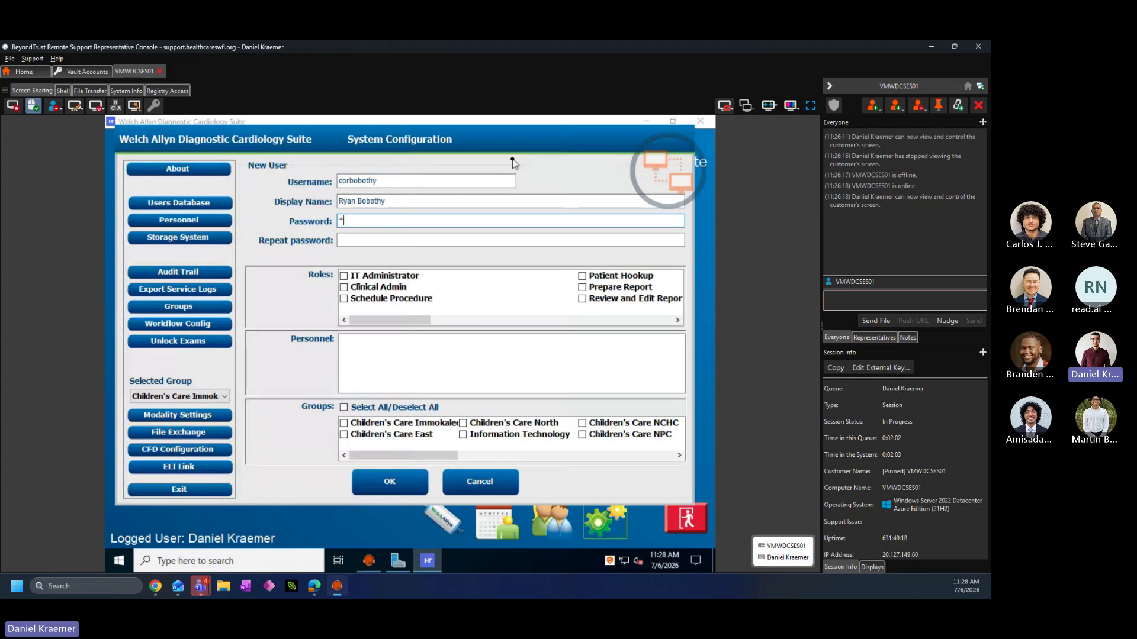
type("******")
key("BackSpace")
key("BackSpace")
key("BackSpace")
key("BackSpace")
key("BackSpace")
key("BackSpace")
key("BackSpace")
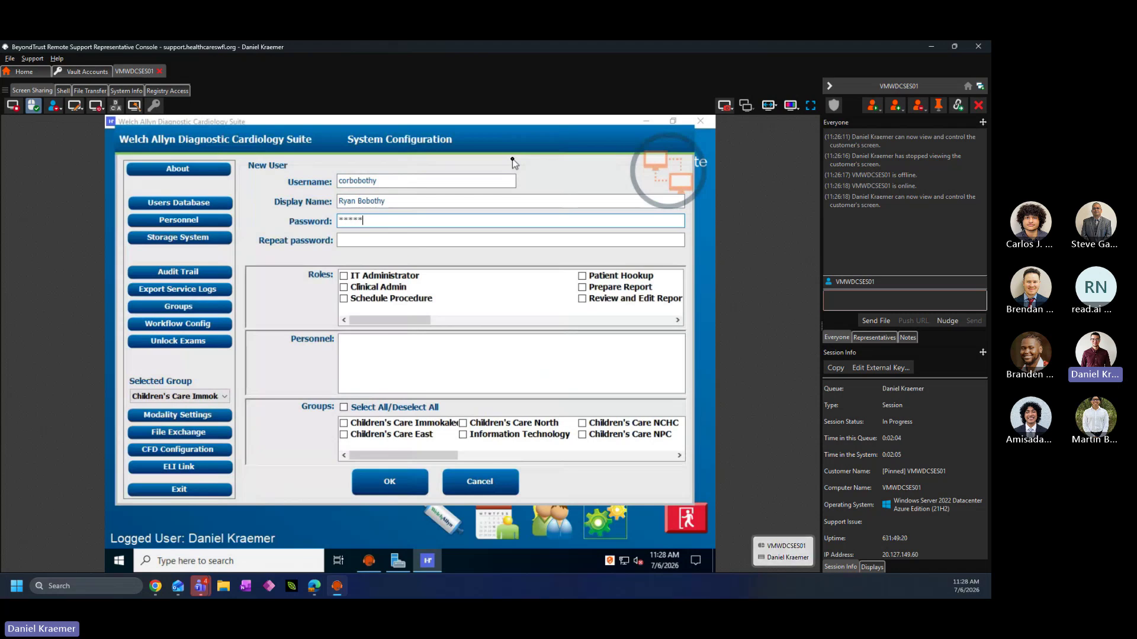
type("*******")
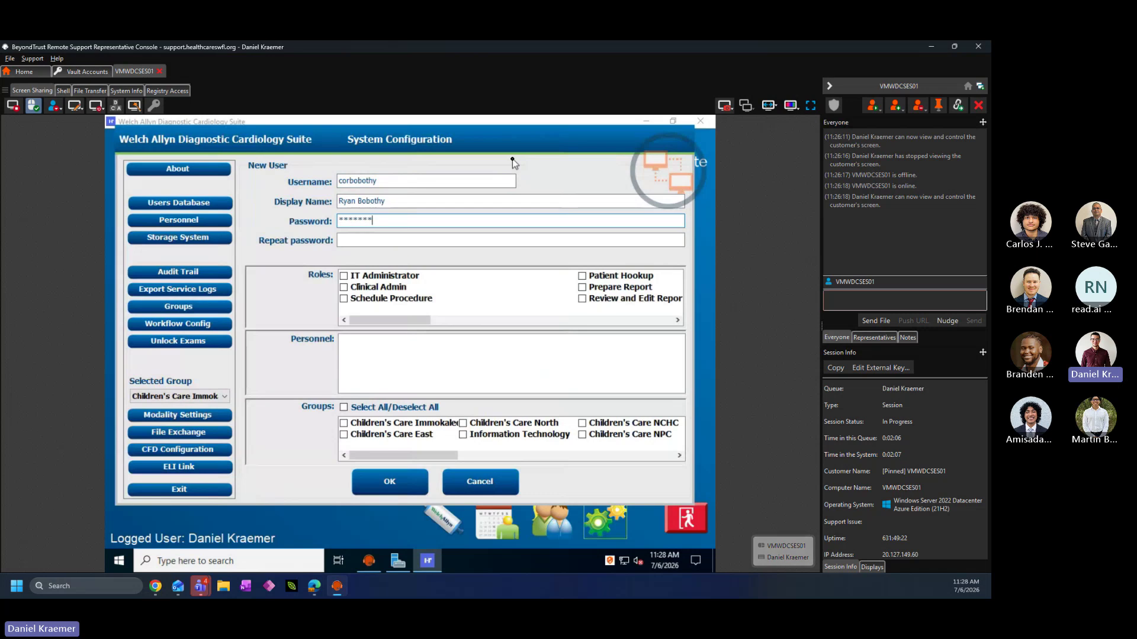
type("*****")
key("Tab")
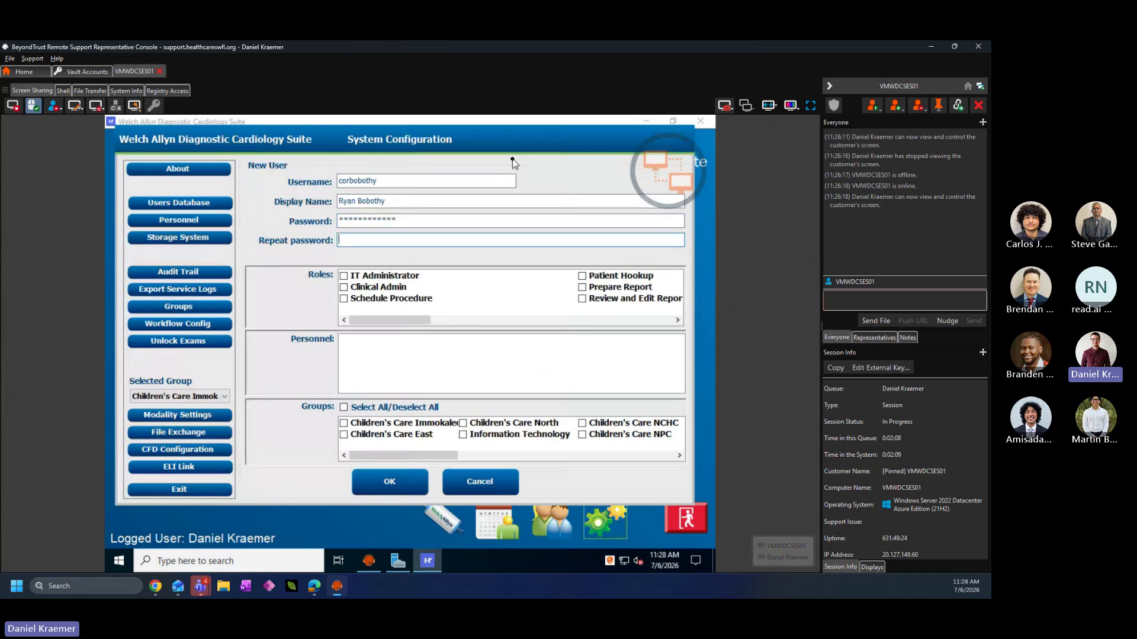
type("****")
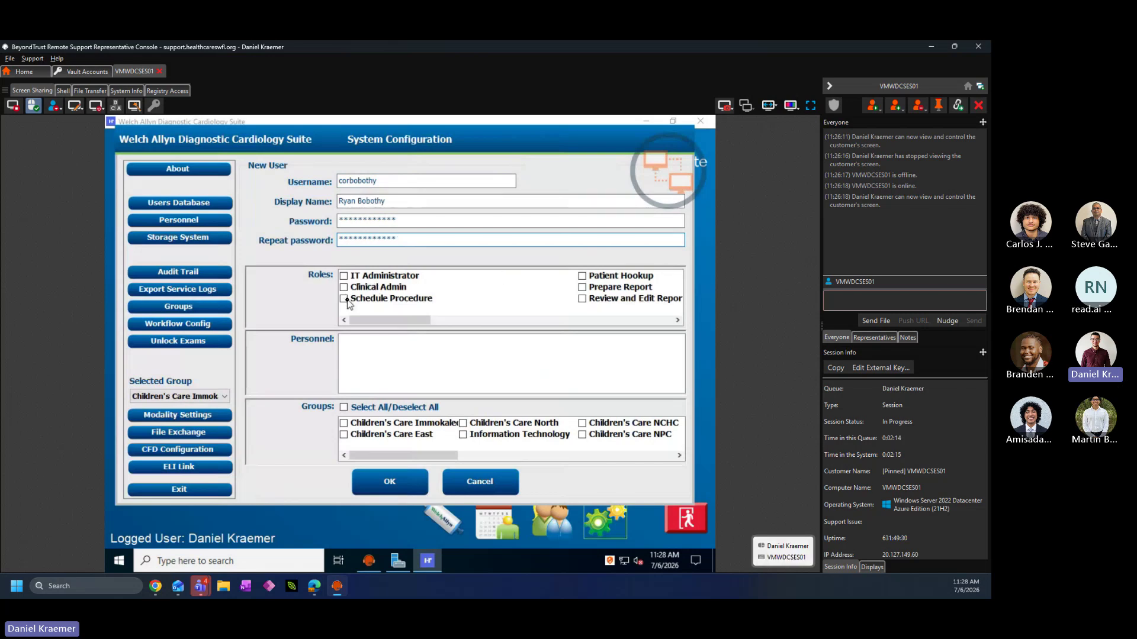
Tick roles Schedule Procedure through View Exams/Reports and Select All/Deselect All under Groups.
left_click(344, 288)
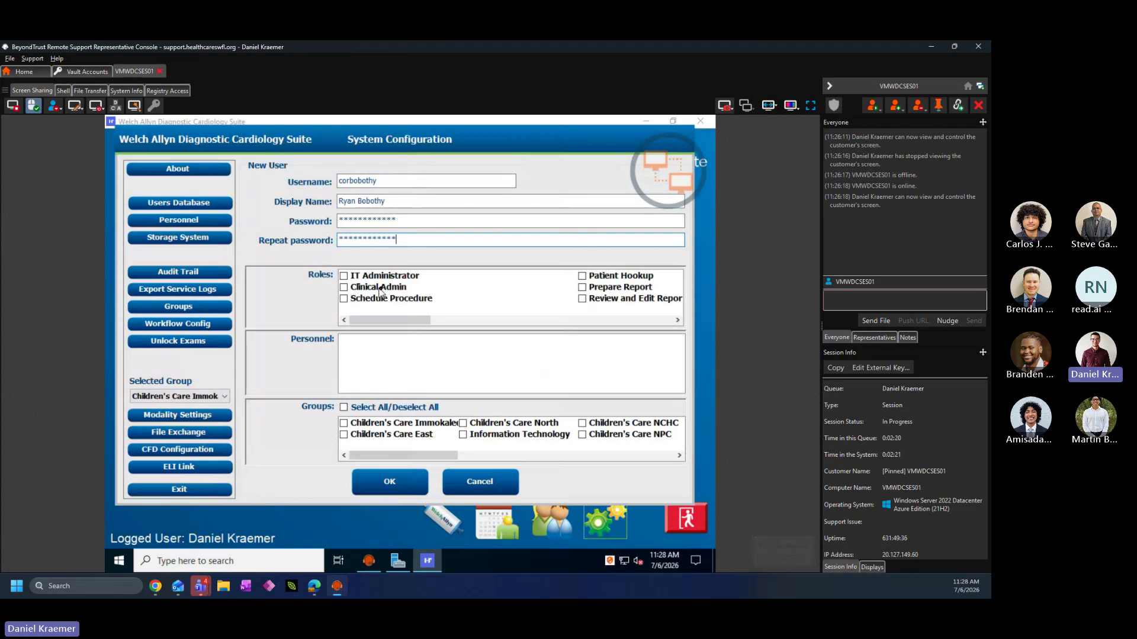
left_click(344, 299)
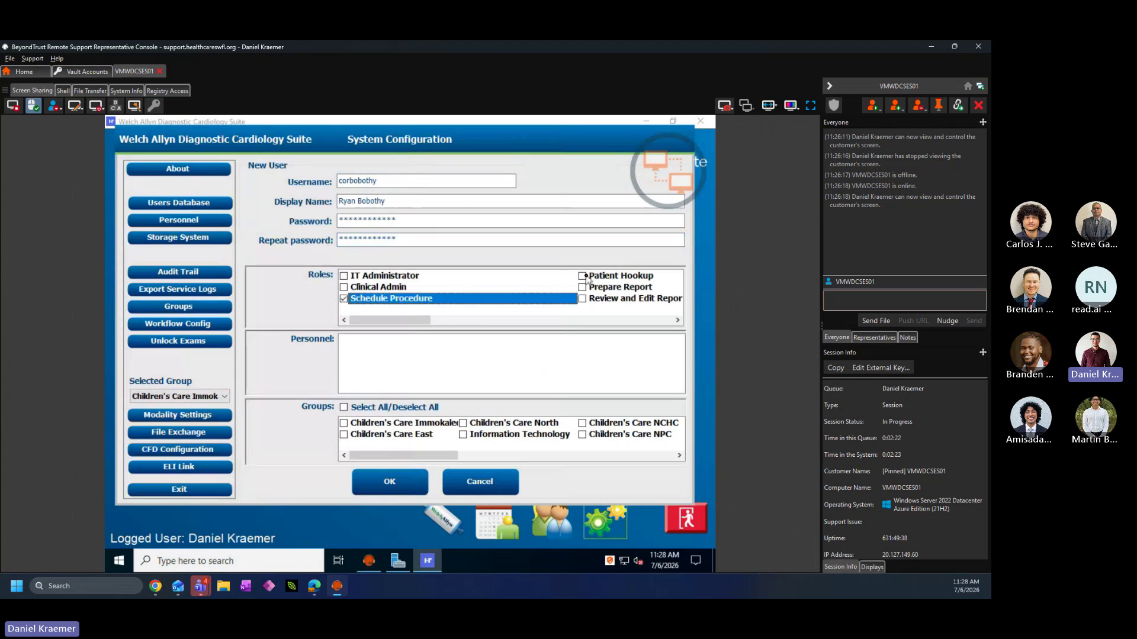
left_click(582, 276)
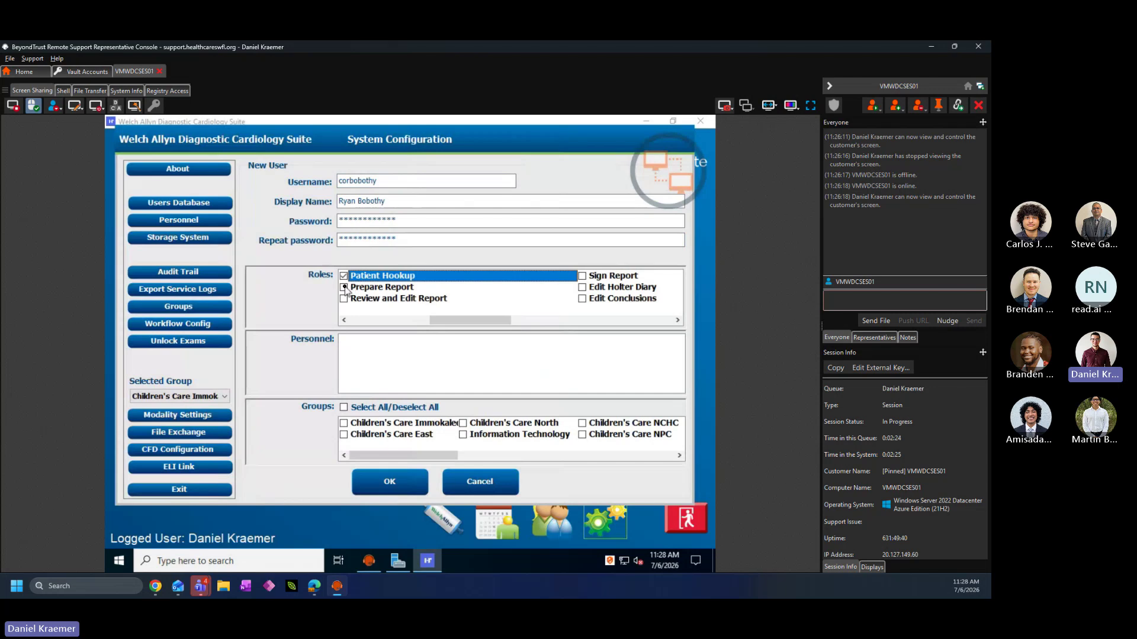
left_click(344, 287)
left_click(344, 298)
left_click(583, 276)
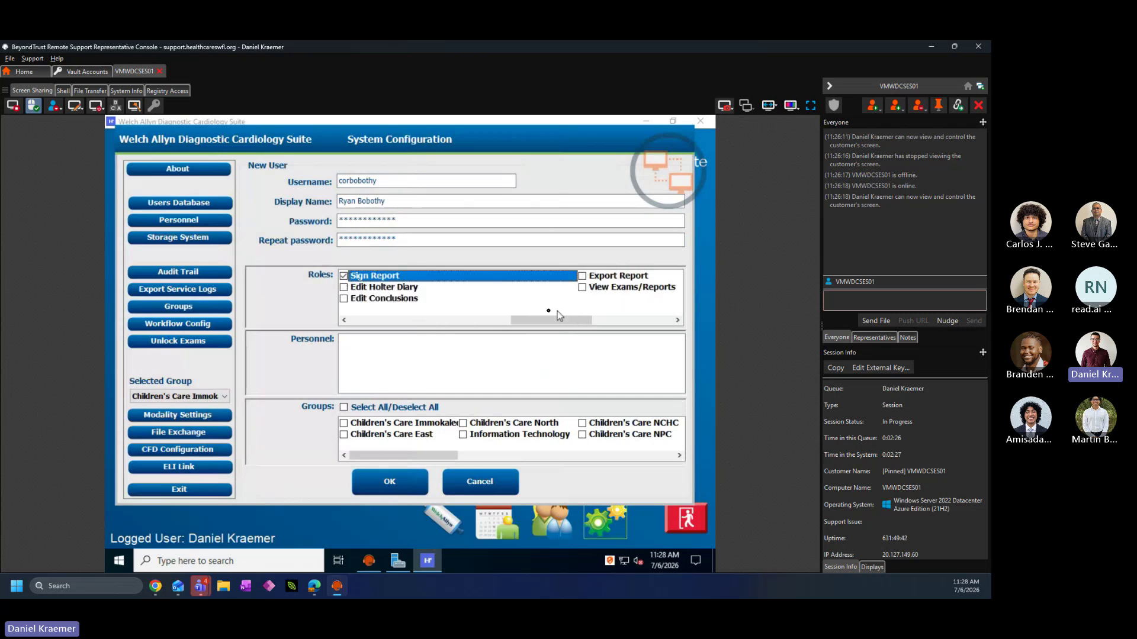
left_click(344, 287)
left_click(344, 298)
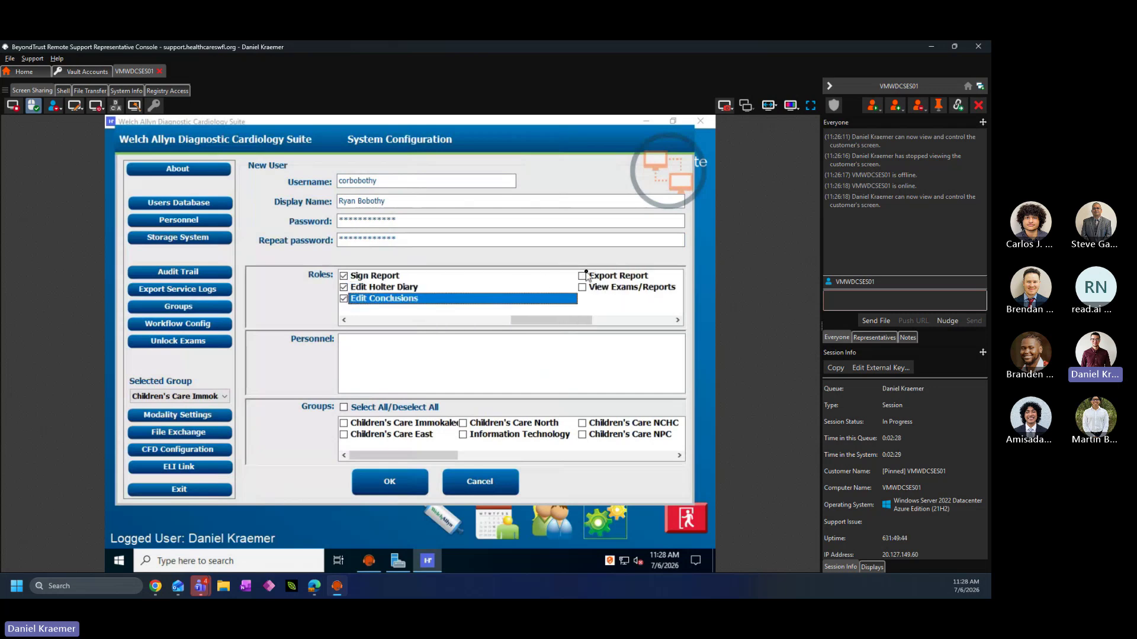
left_click(582, 276)
left_click(344, 287)
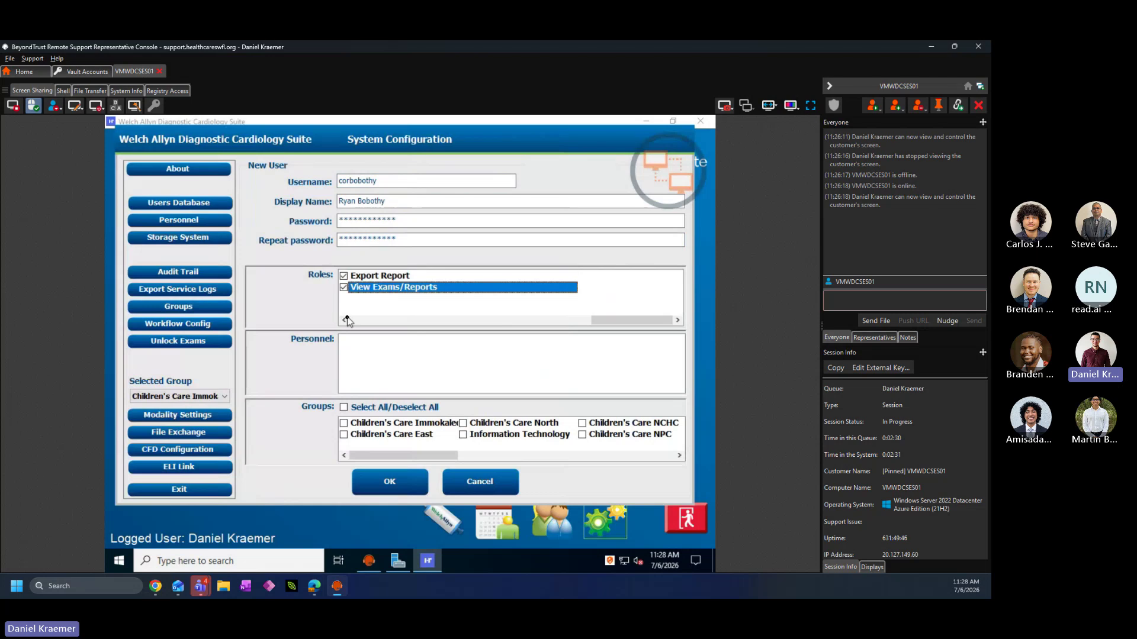
left_click(343, 321)
left_click(344, 320)
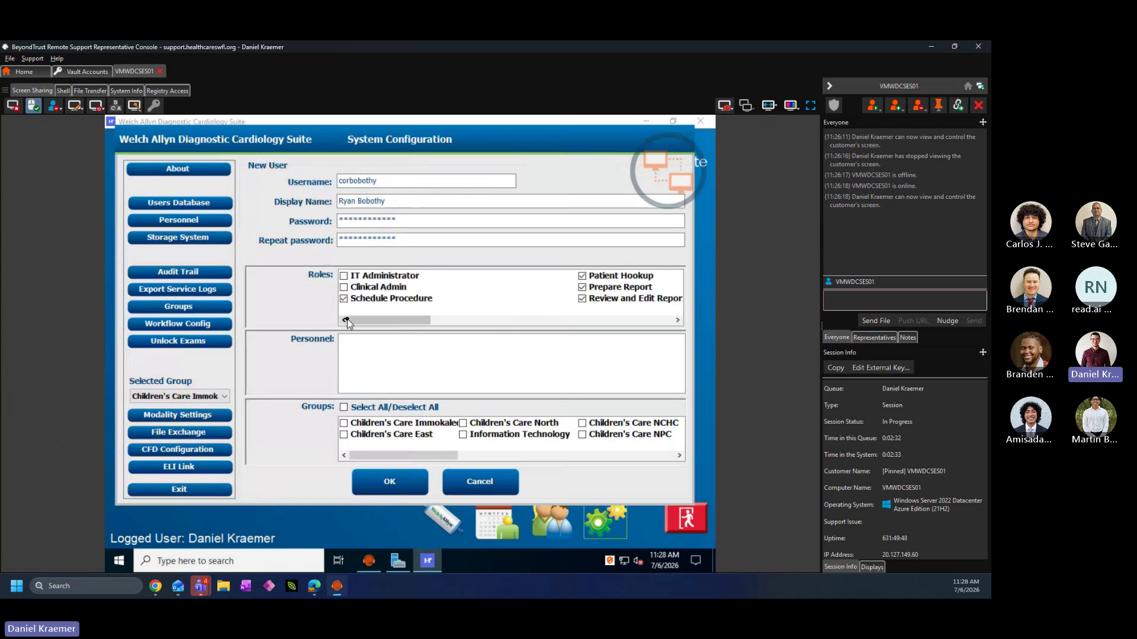
left_click(345, 408)
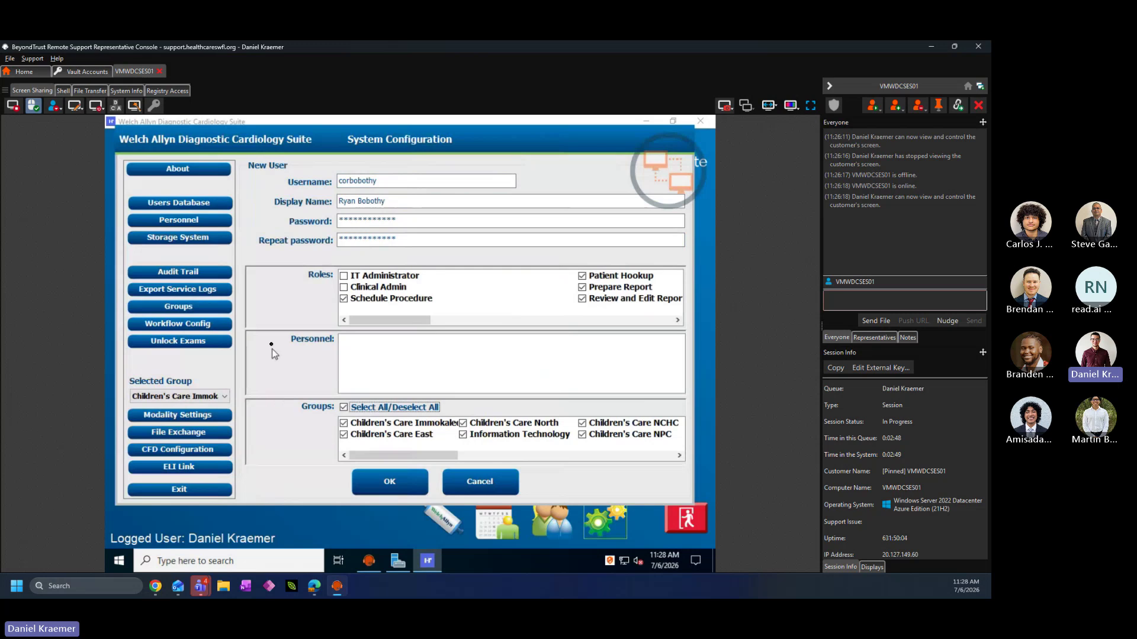
Save the new user, then delete user row 214 and confirm Yes in the Warning.
left_click(400, 479)
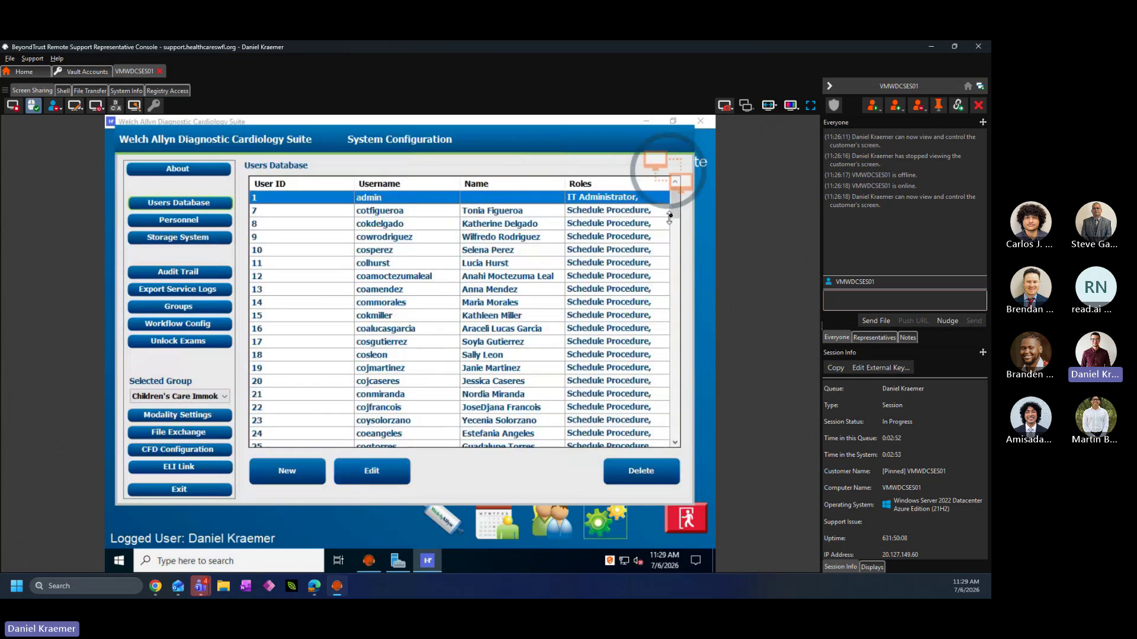
left_click_drag(675, 209, 675, 438)
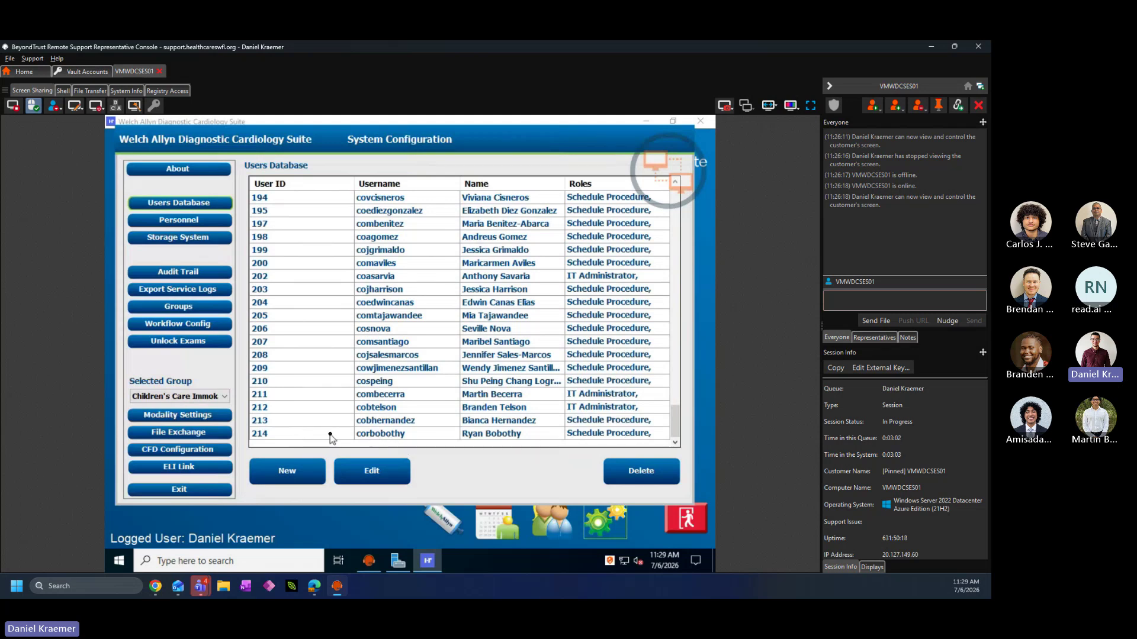
left_click(329, 435)
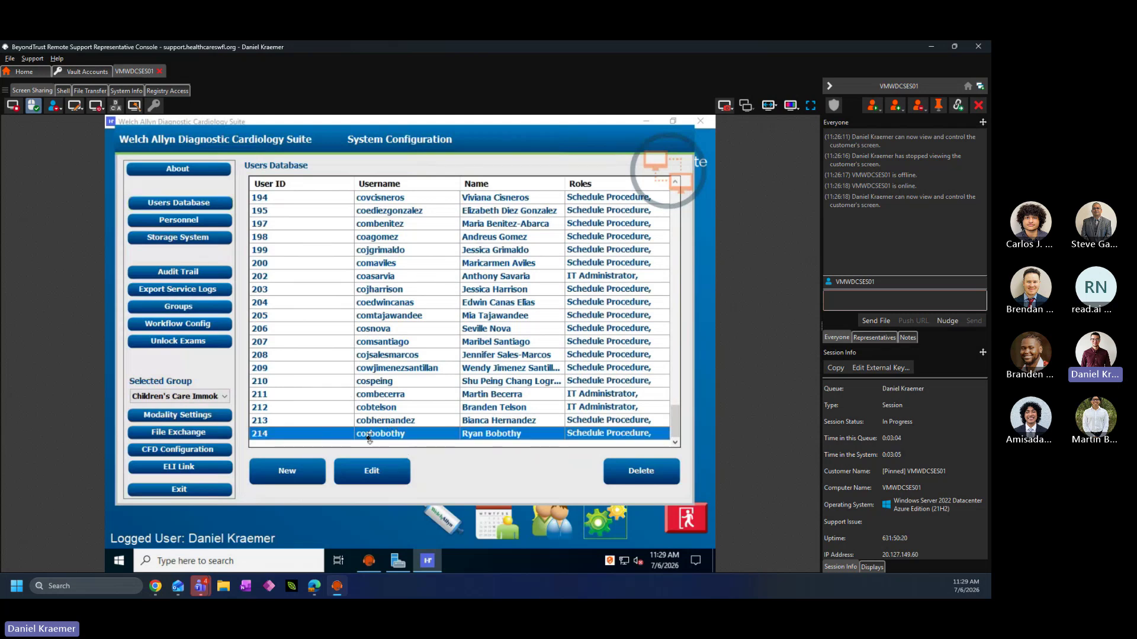
left_click(628, 474)
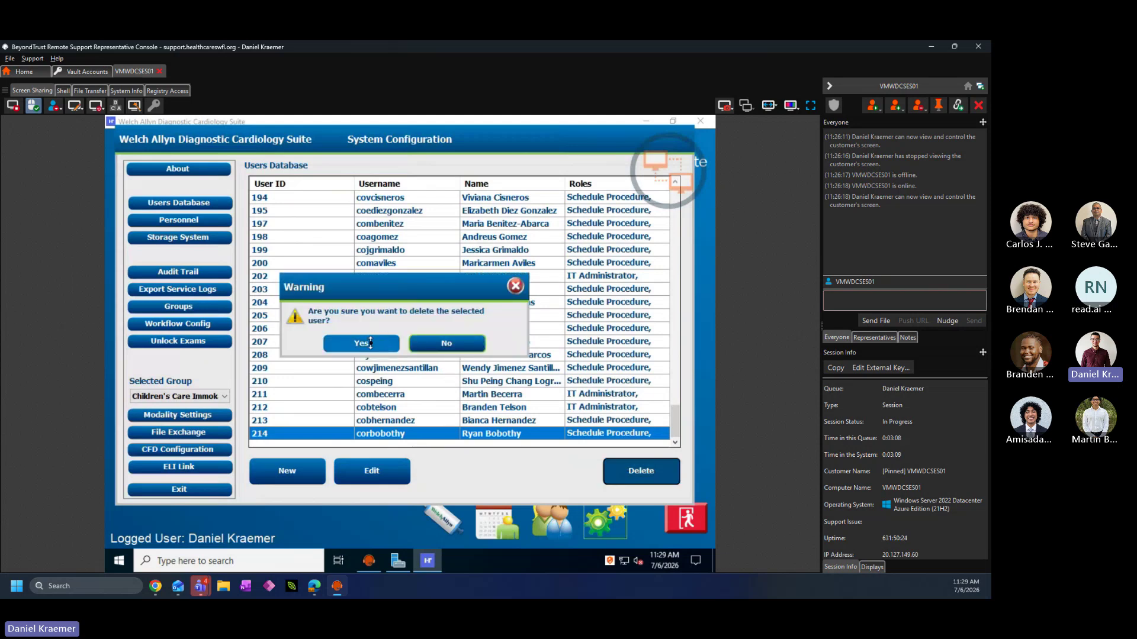
left_click(370, 343)
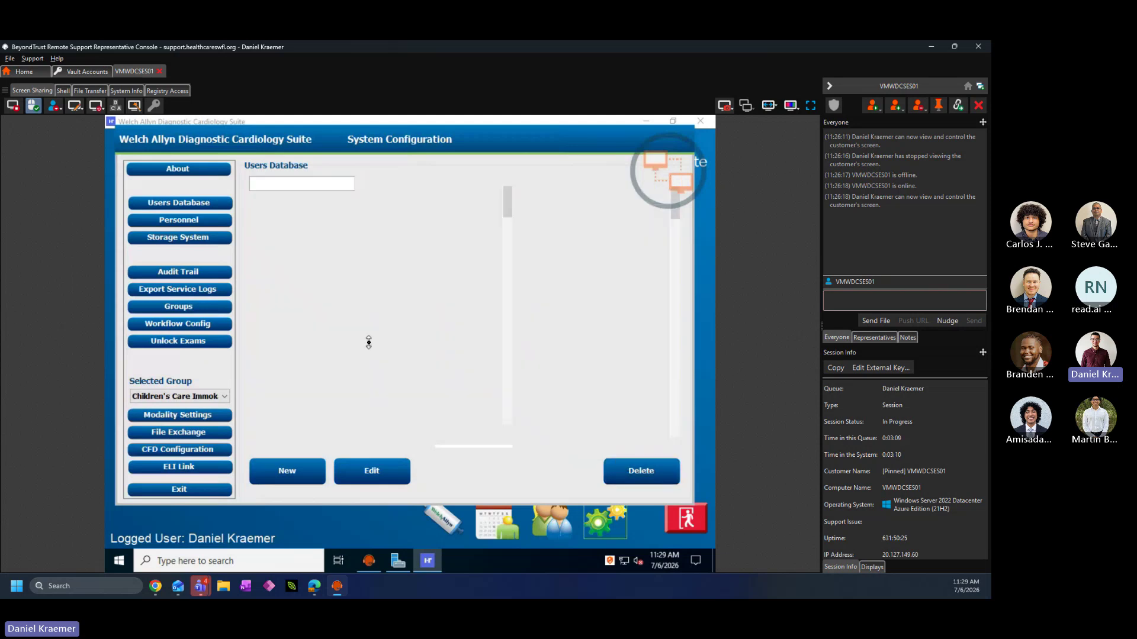
scroll(460, 370, "down", 20)
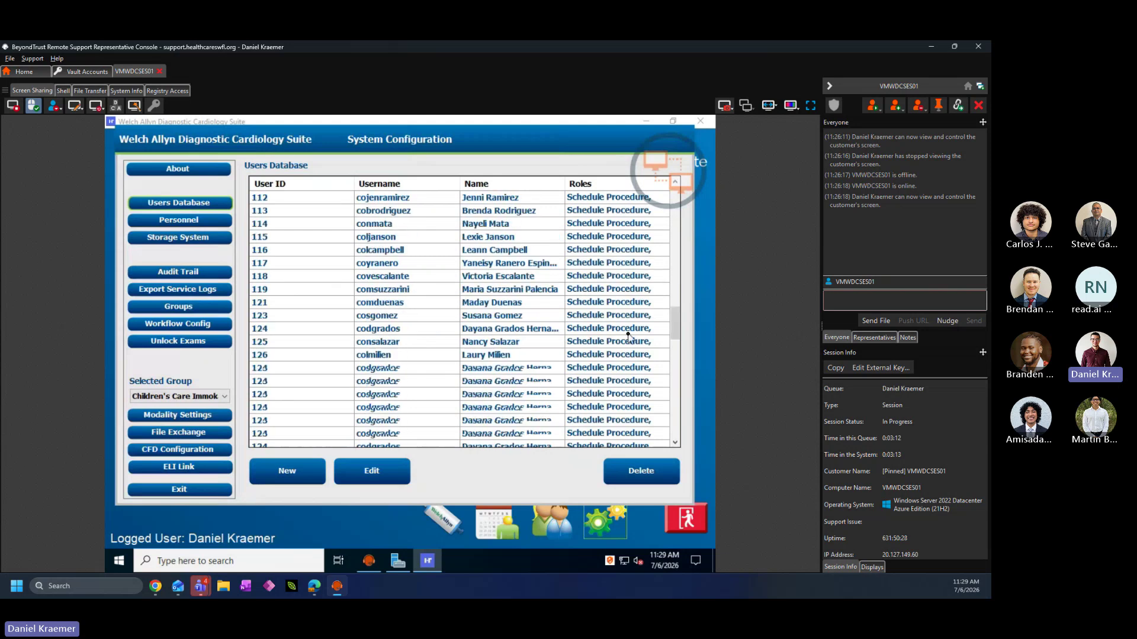
scroll(645, 384, "down", 10)
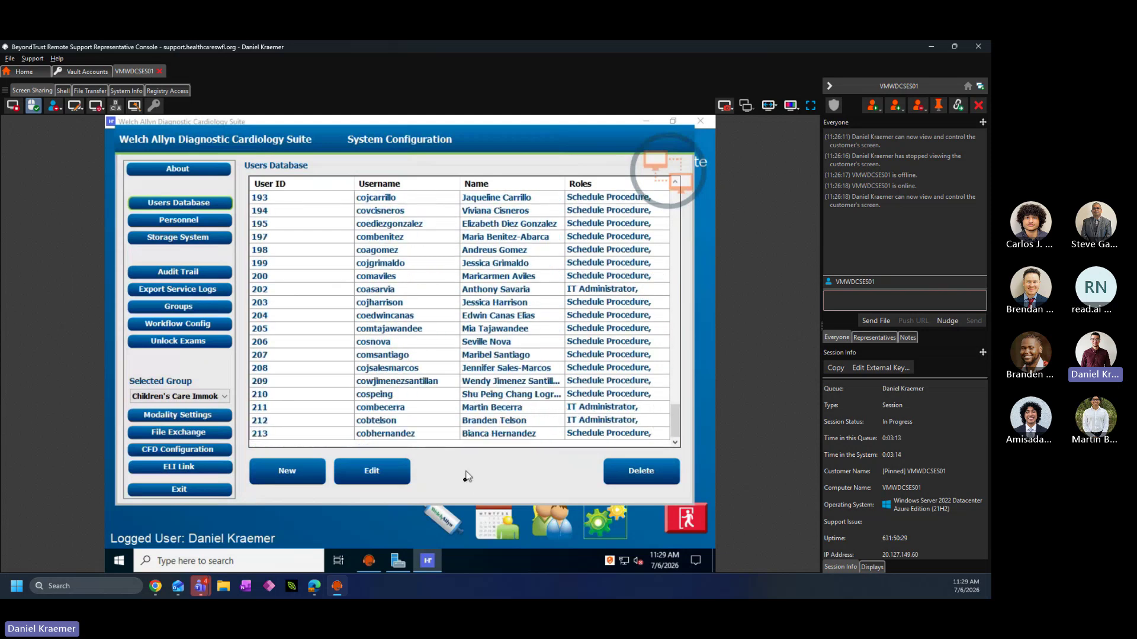
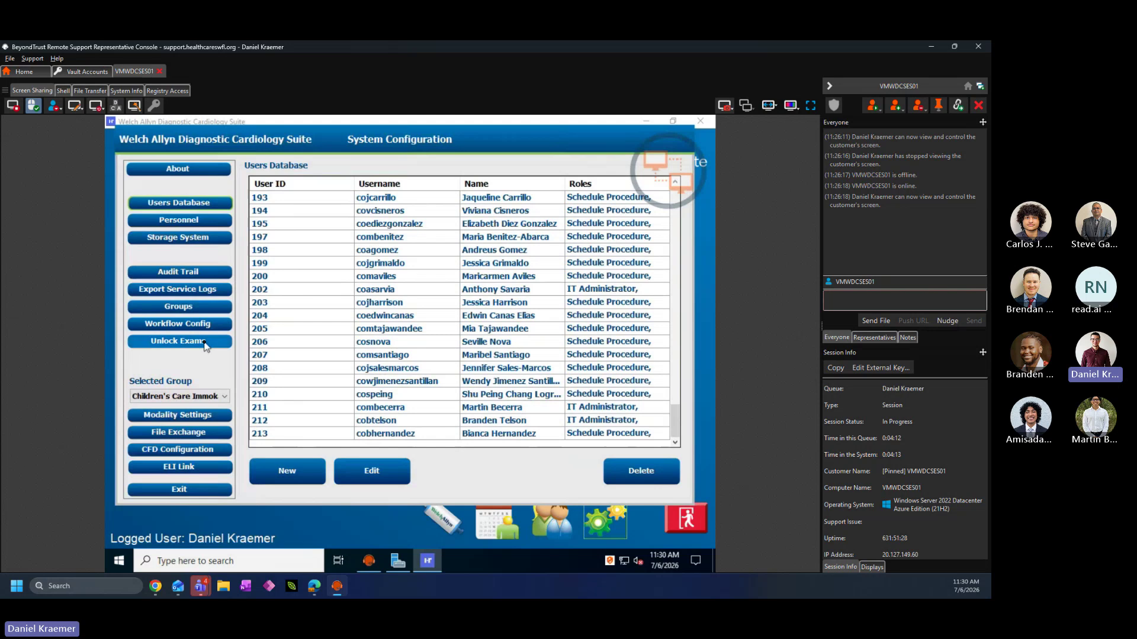
Open the Unlock Exams list and select the first nine locked exams.
left_click(204, 344)
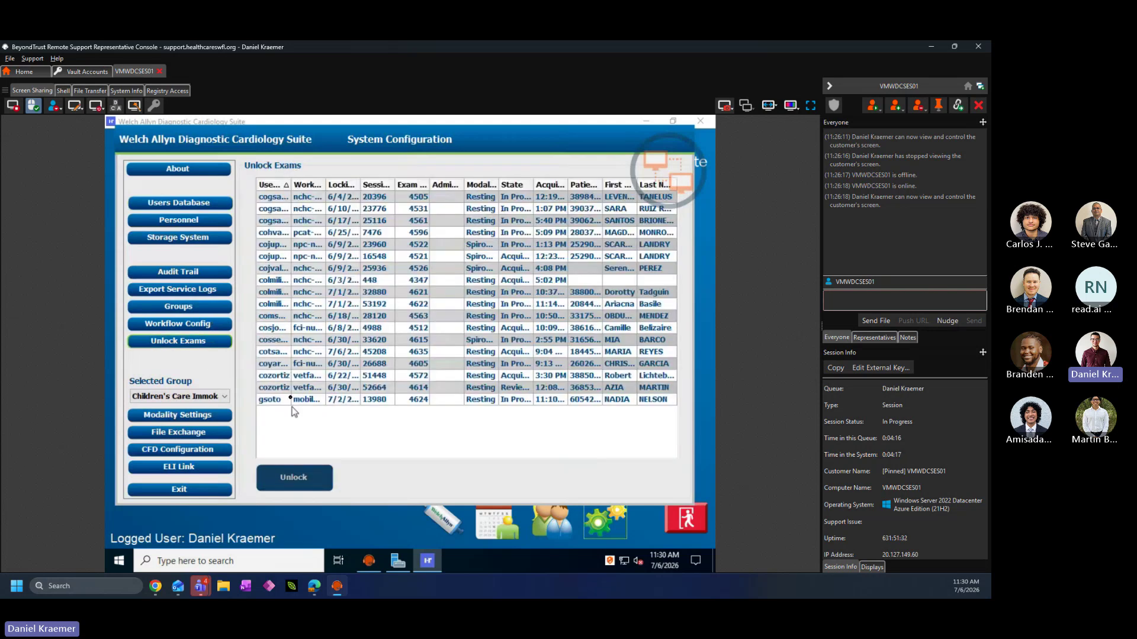
left_click(273, 199)
left_click(276, 209, "ctrl")
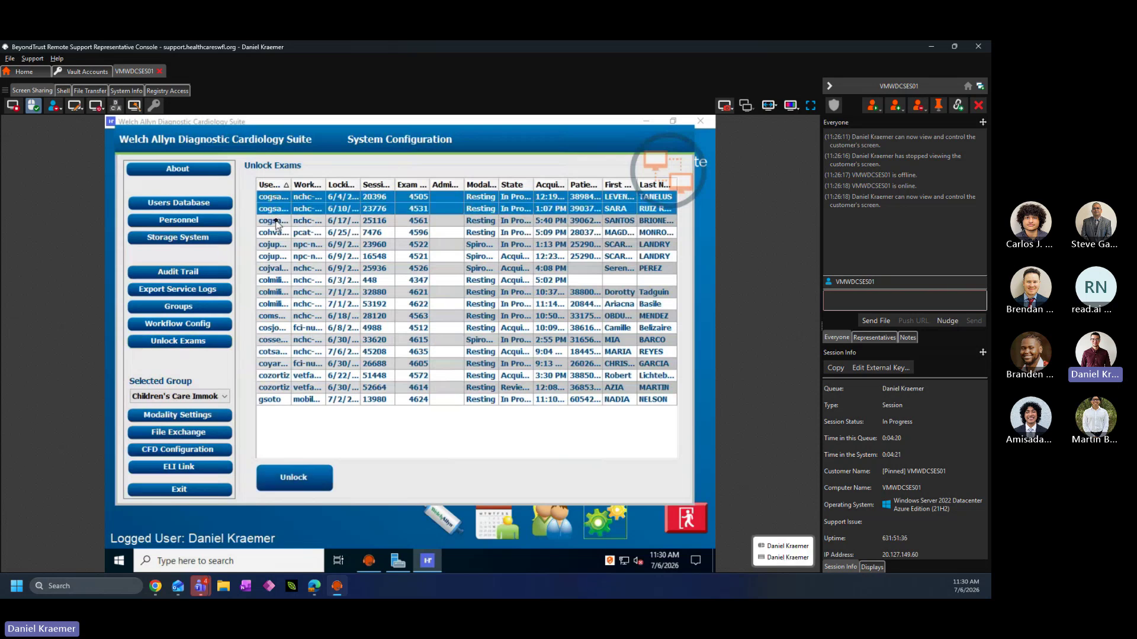
left_click(277, 222, "ctrl")
left_click(278, 234, "ctrl")
left_click(281, 246, "ctrl")
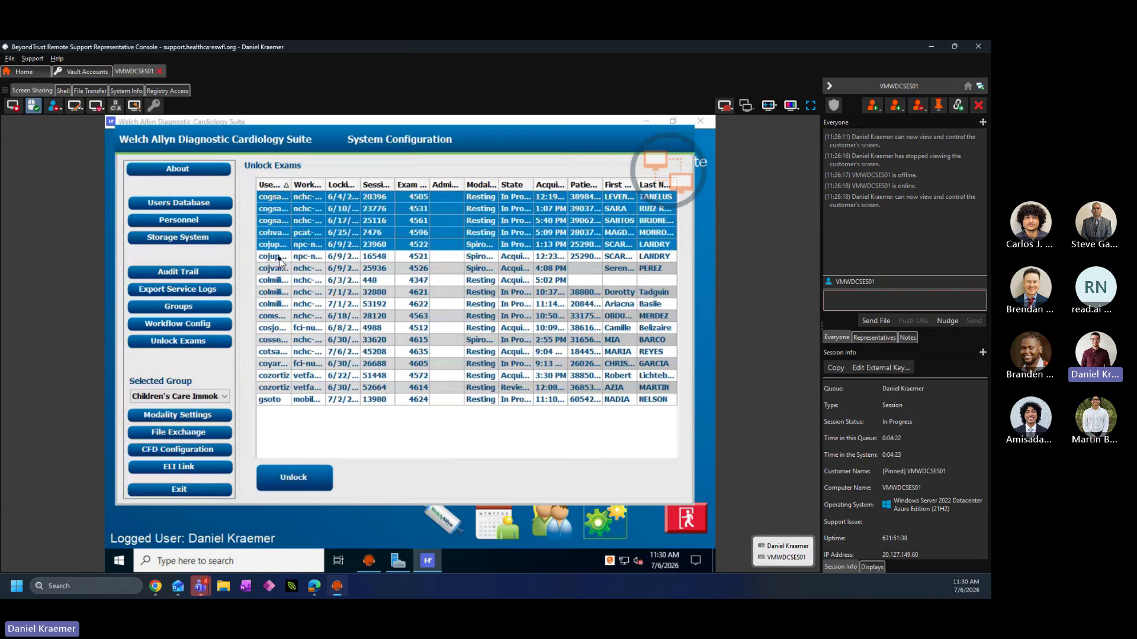
left_click(281, 257, "ctrl")
left_click(282, 269, "ctrl")
left_click(282, 281, "ctrl")
left_click(282, 293, "ctrl")
Add the remaining locked exams, including 4615, 4635 and 4605, to the selection and unlock them all.
left_click(280, 304, "ctrl")
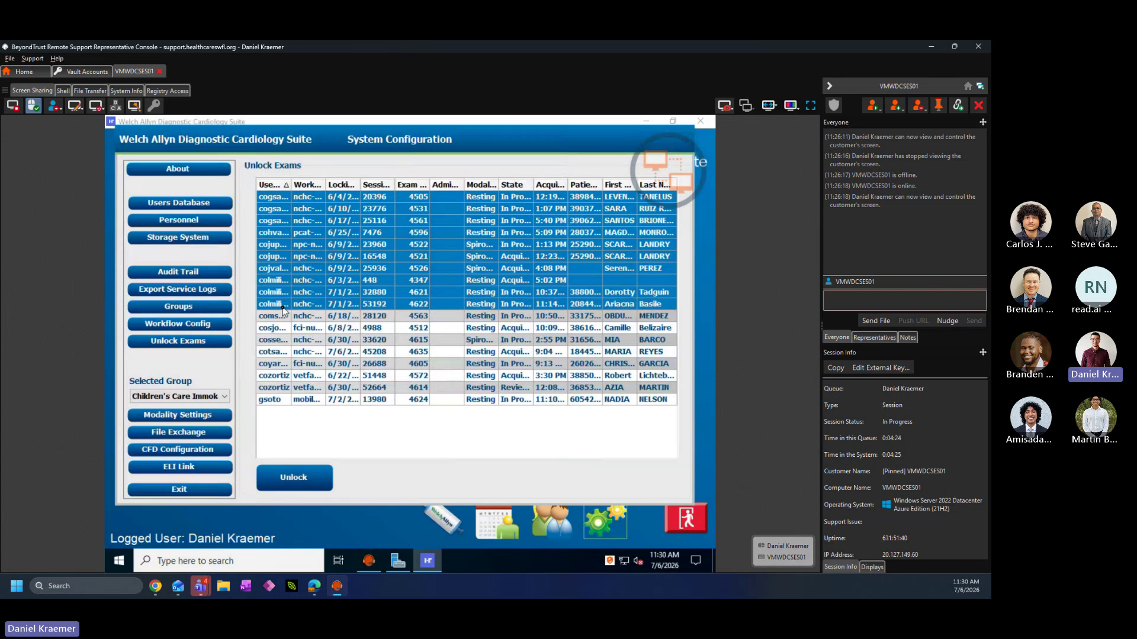
left_click(278, 316, "ctrl")
left_click(278, 328, "ctrl")
left_click(278, 341, "ctrl")
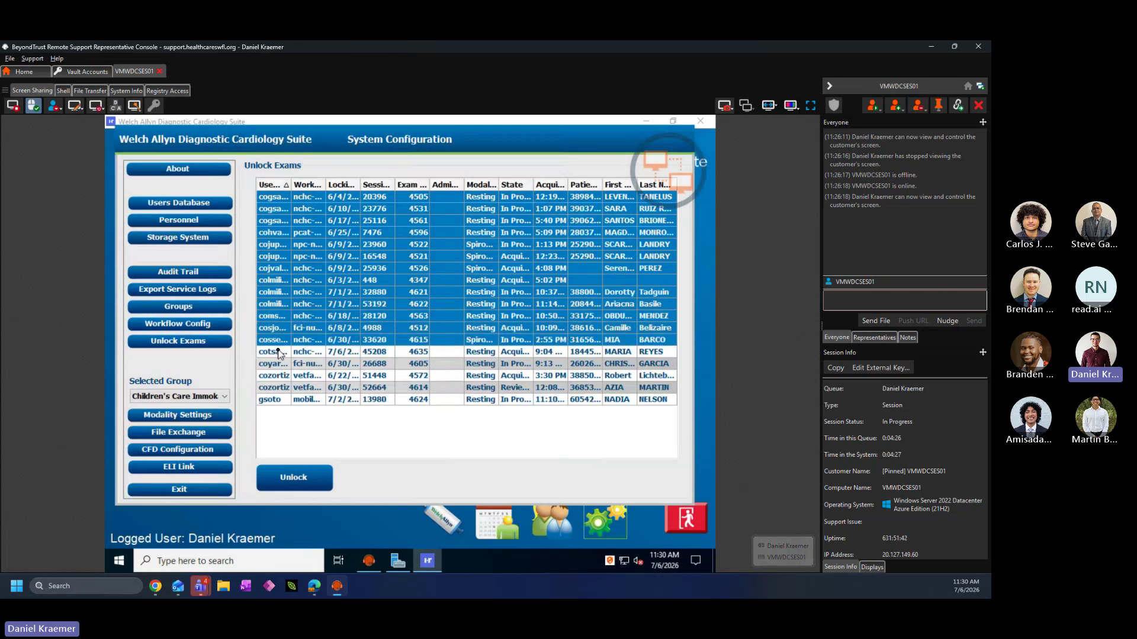
left_click(277, 353, "ctrl")
left_click(278, 365, "ctrl")
left_click(278, 376, "ctrl")
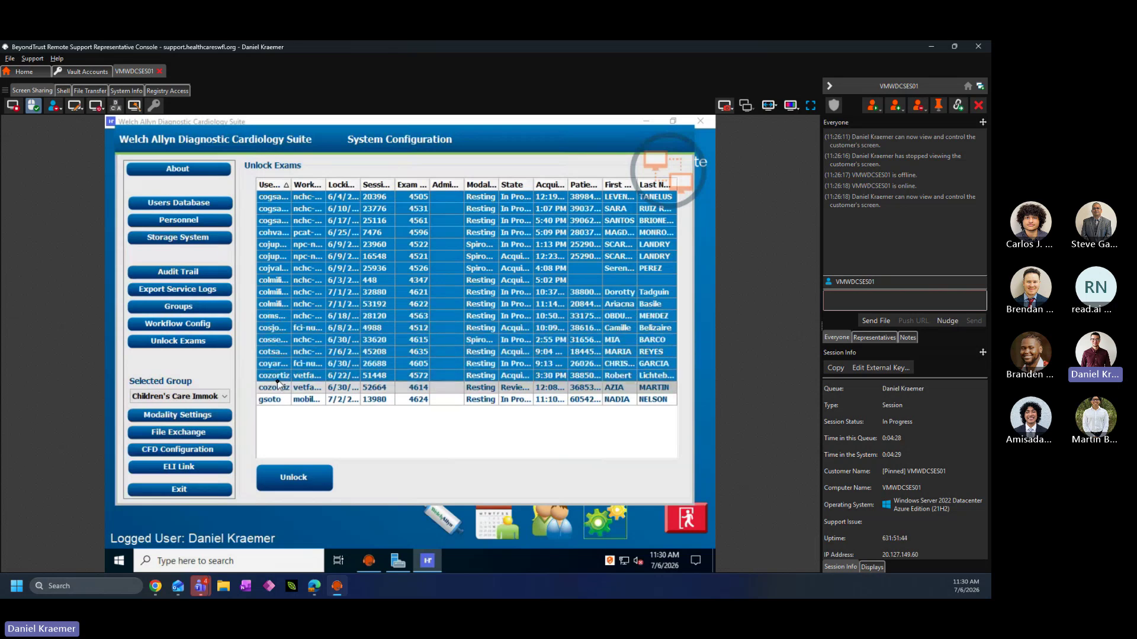
left_click(280, 388, "ctrl")
left_click(280, 400, "ctrl")
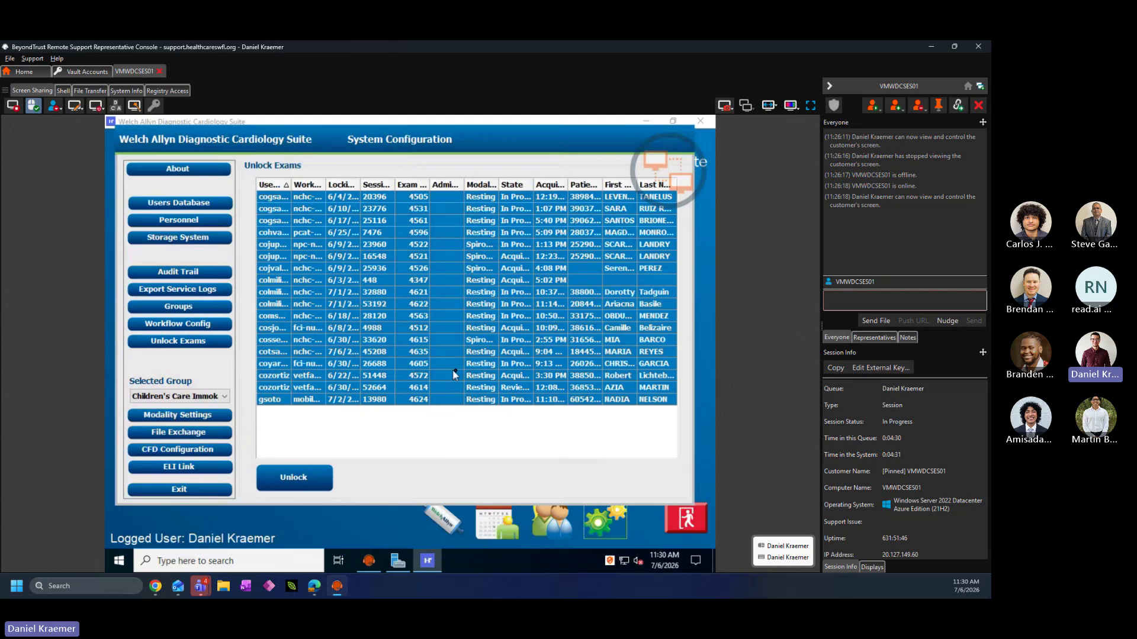
left_click(309, 481)
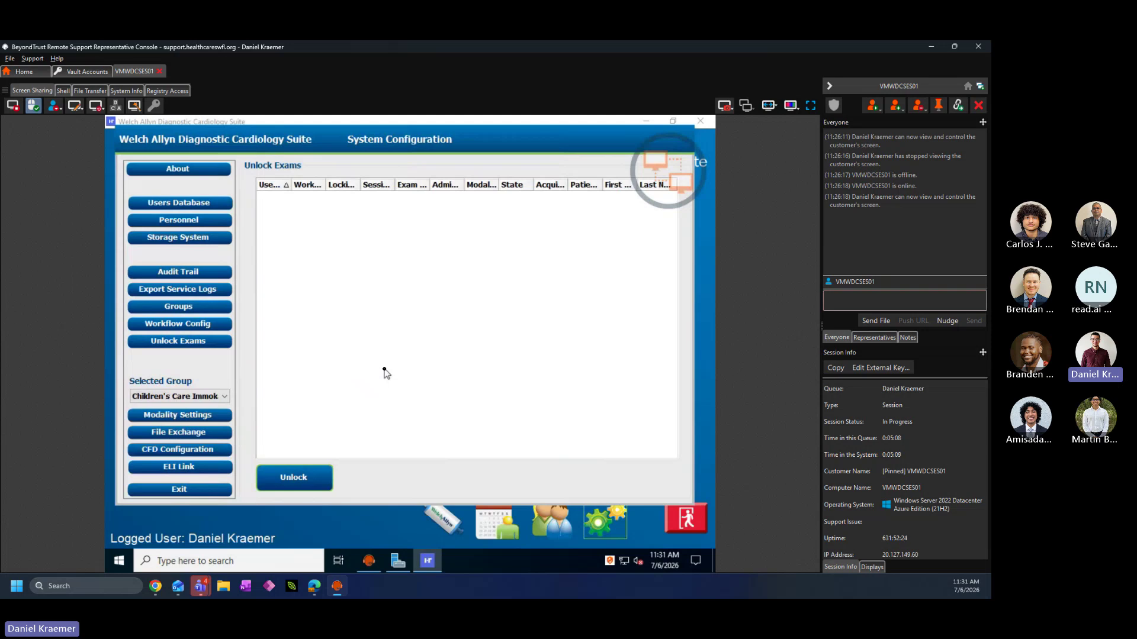
Exit the Cardiology Suite and sign out of VMWDCSES01.
left_click(219, 492)
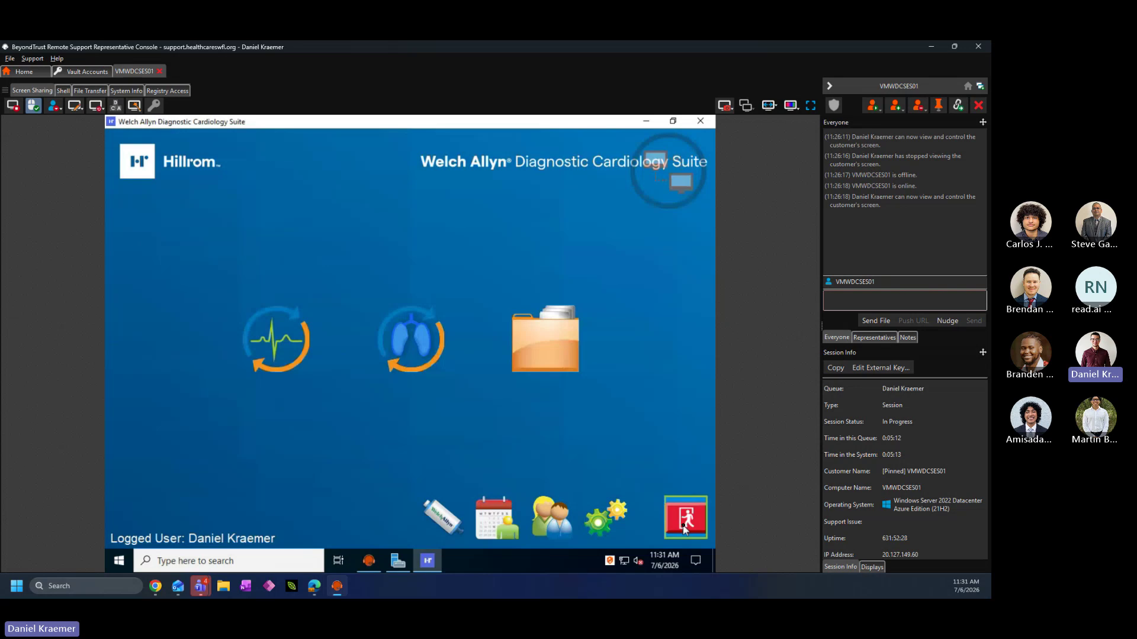
left_click(686, 518)
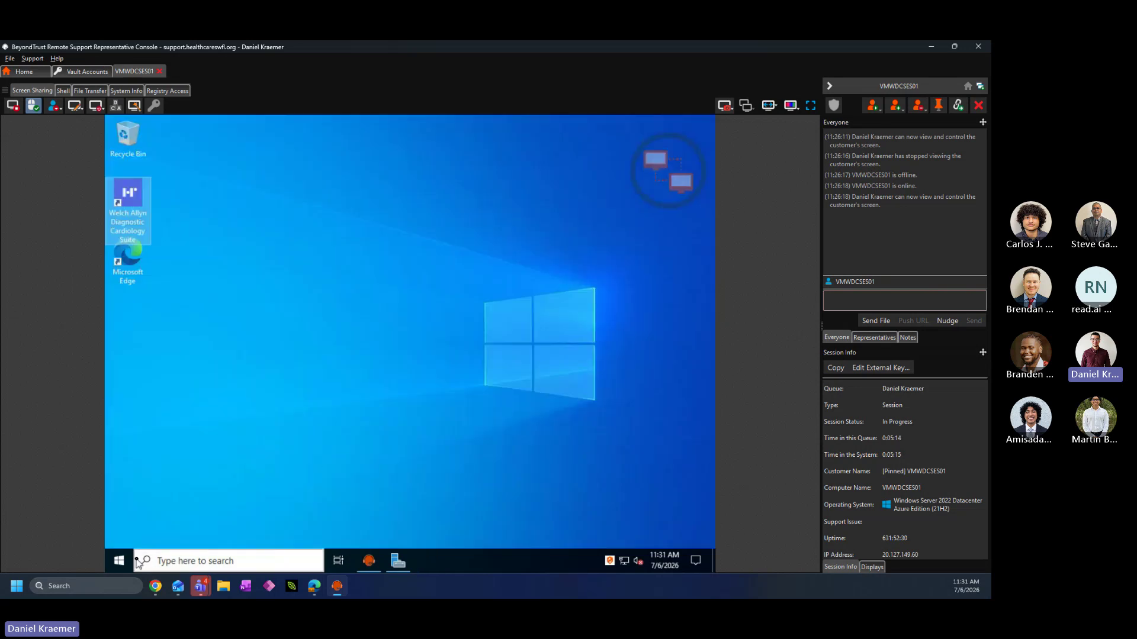
left_click(118, 561)
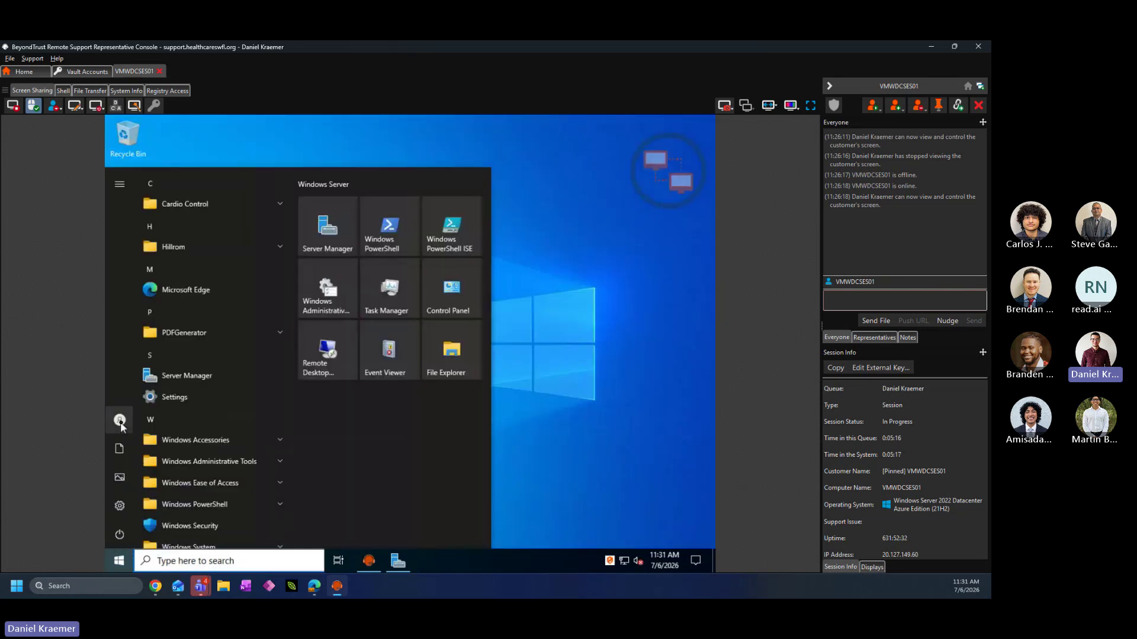
left_click(119, 420)
left_click(146, 392)
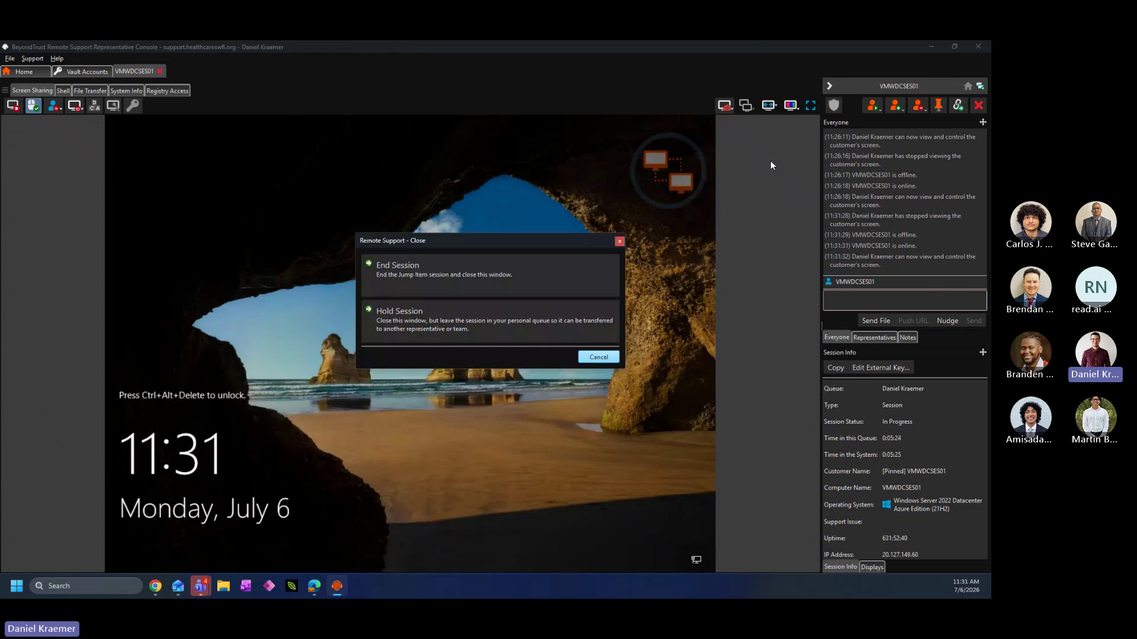
Dismiss the remote support prompt and start a session on the CO-CDPT01V Jump Client.
left_click(508, 261)
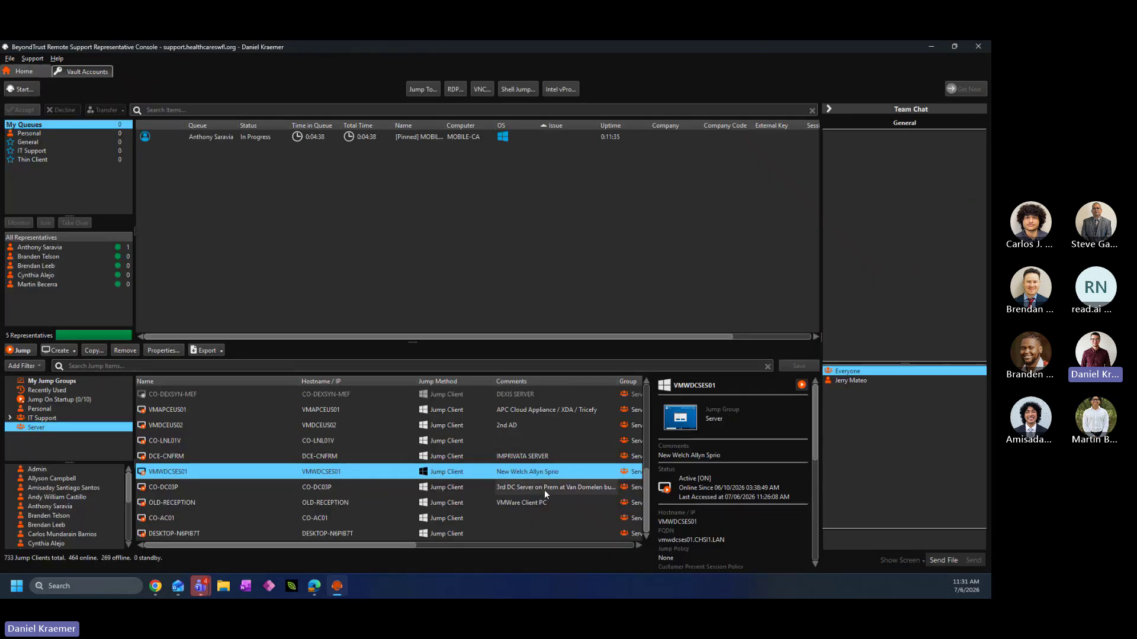
scroll(545, 492, "up", 2)
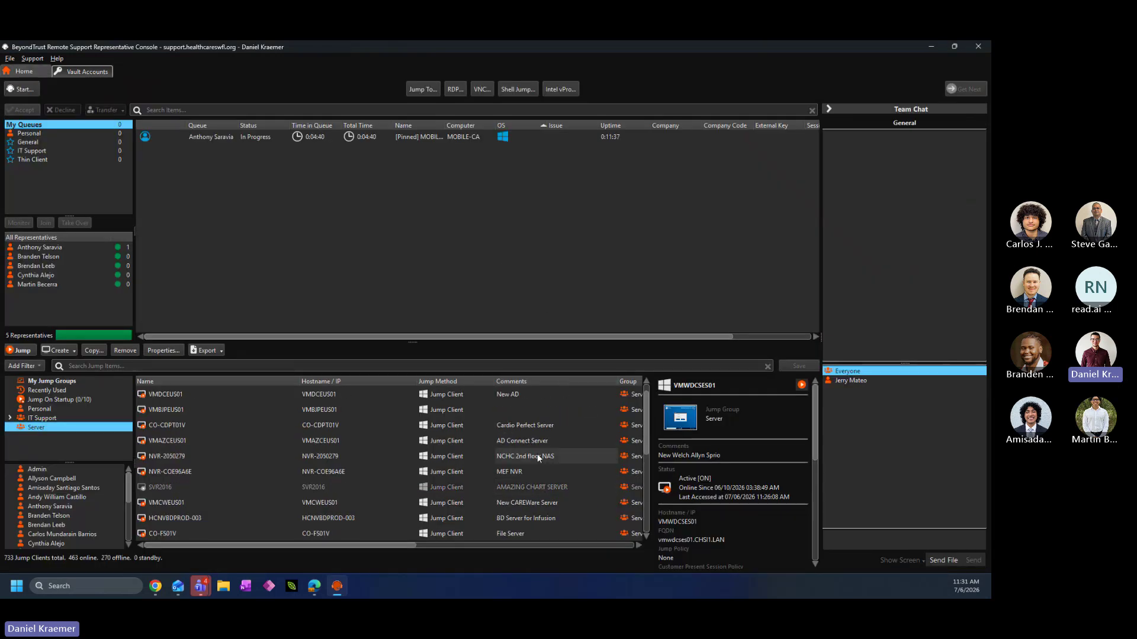
double_click(531, 428)
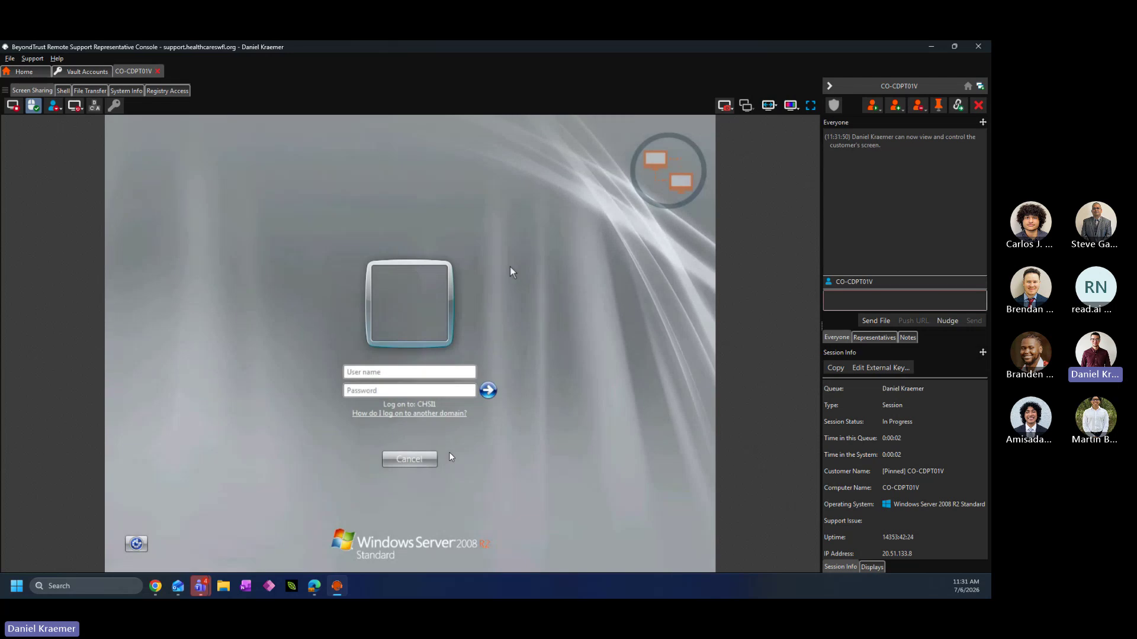
Check out the admin account's credentials from Vault Accounts.
left_click(82, 71)
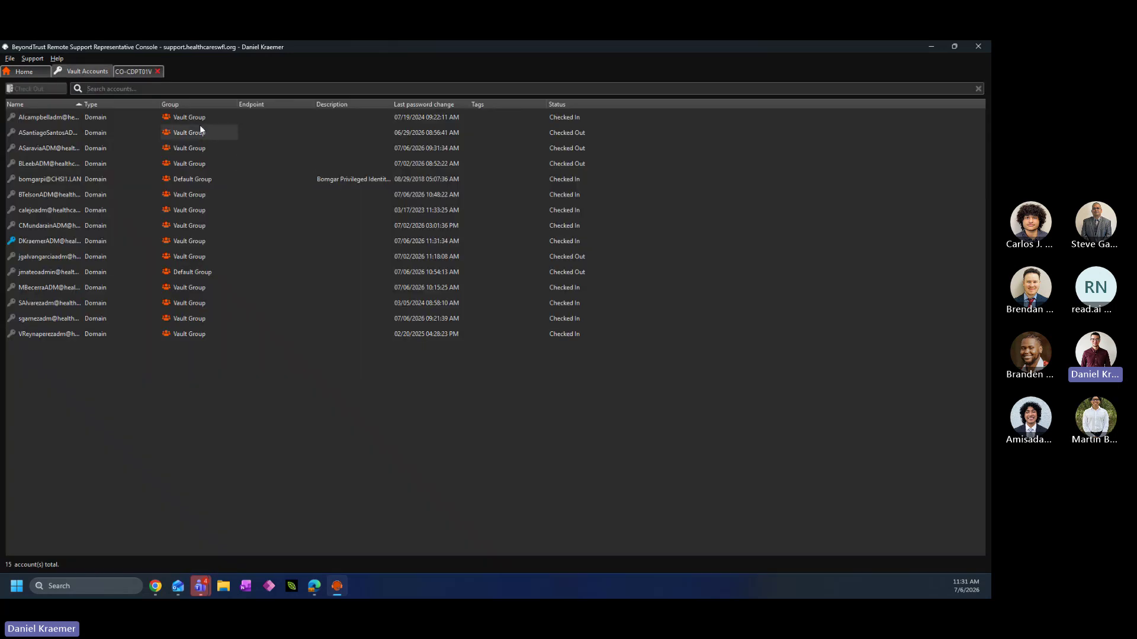
left_click(30, 238)
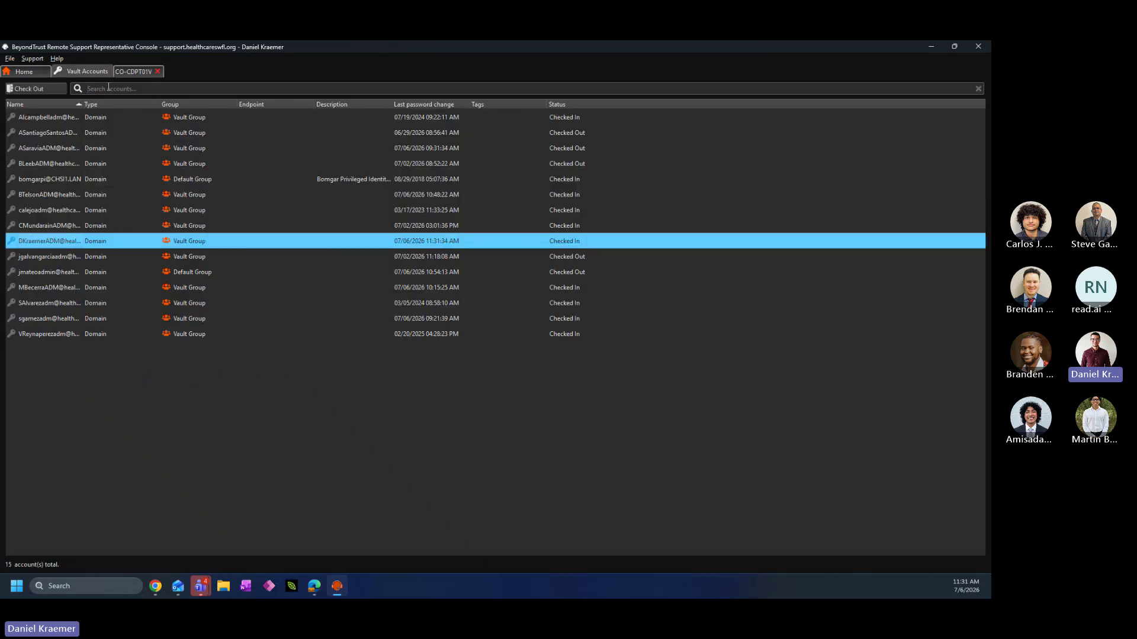
left_click(38, 88)
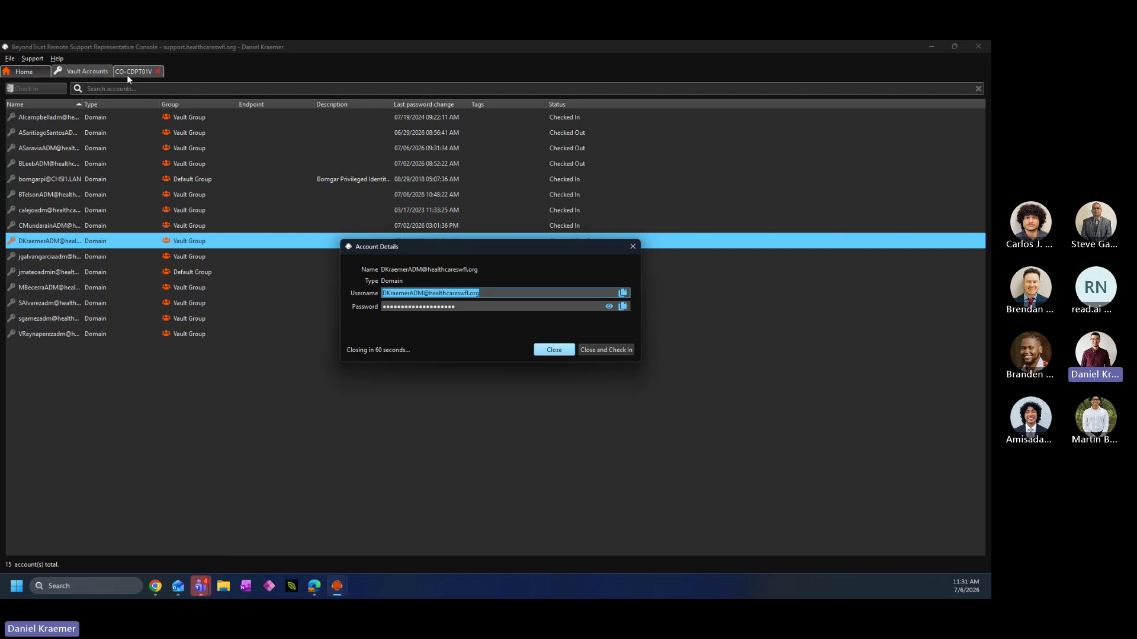
left_click(128, 72)
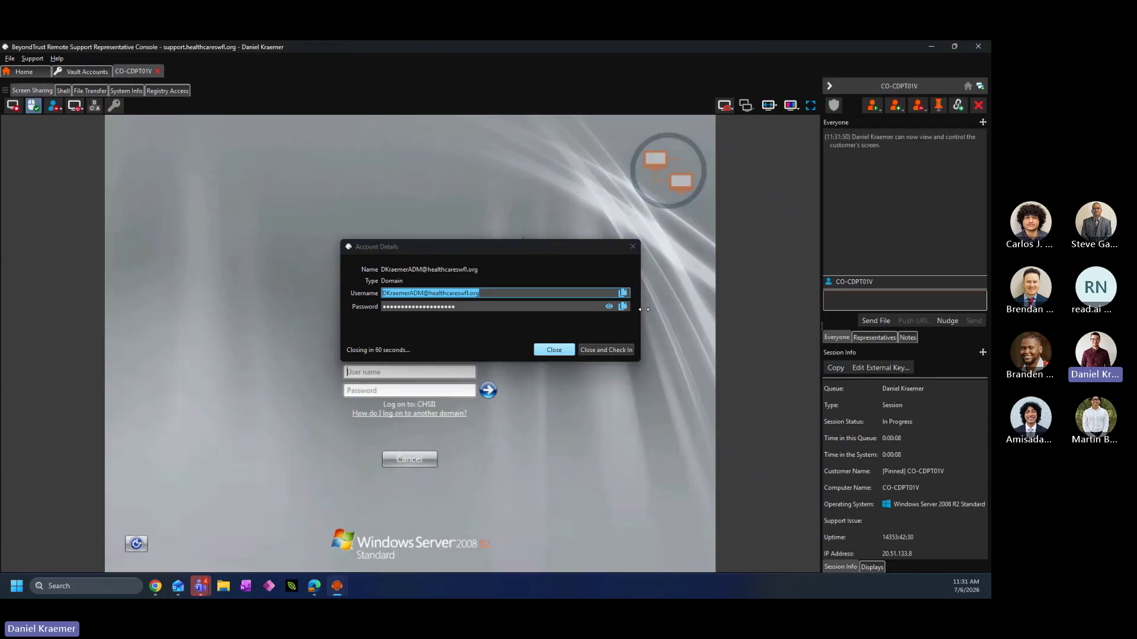
Log on to CO-CDPT01V with the checked-out username and password, then close Server Manager.
left_click(353, 371)
key("ctrl+v")
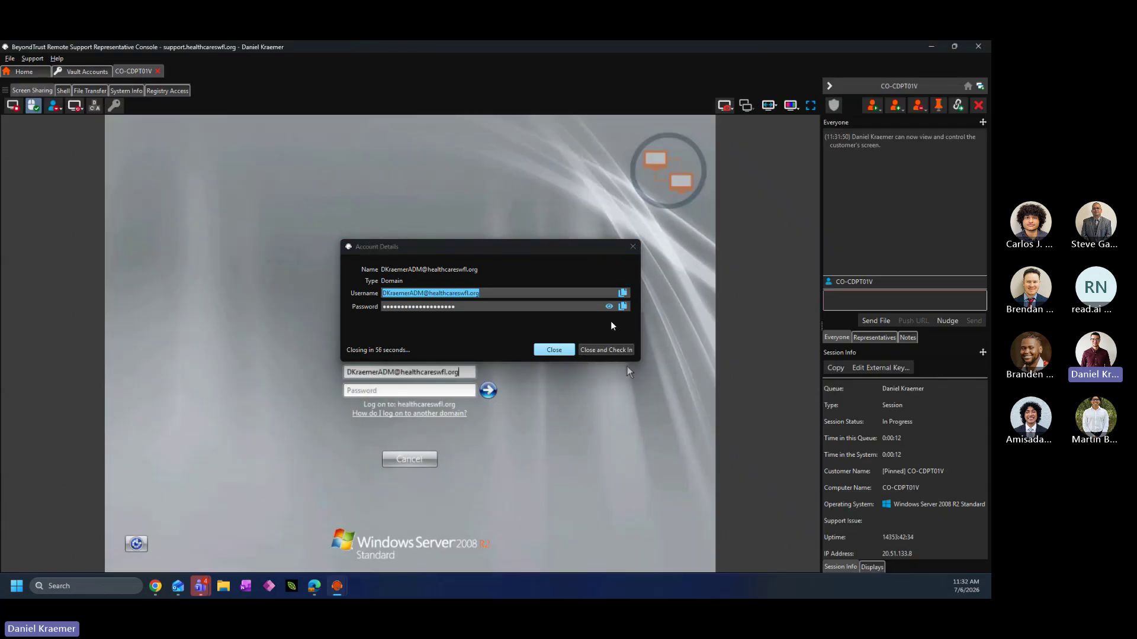
left_click(622, 306)
left_click(412, 390)
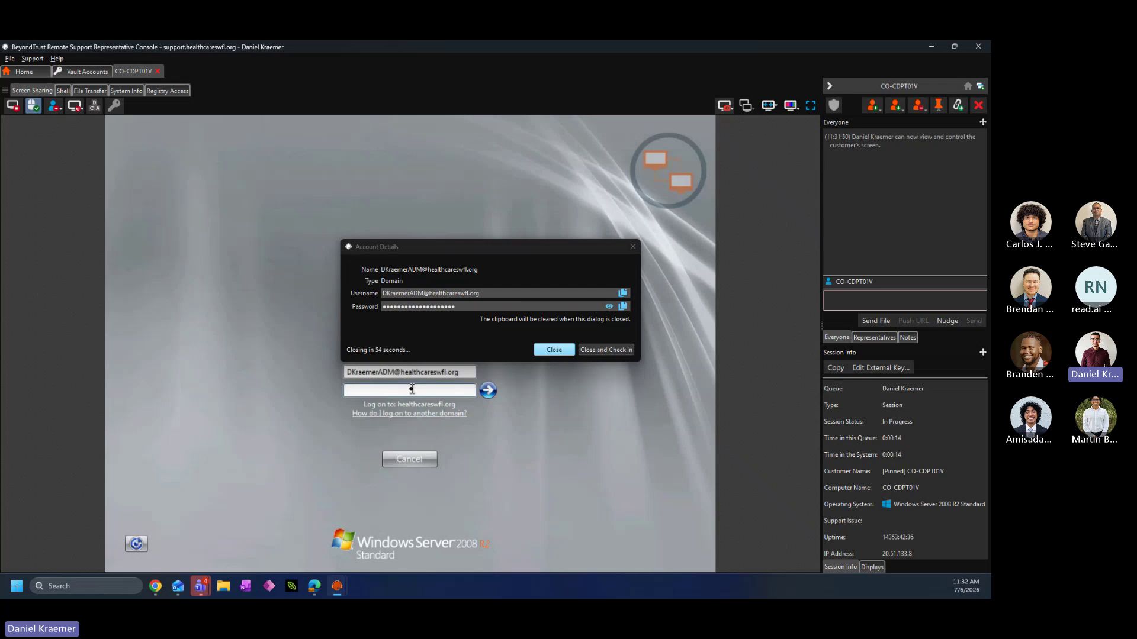
key("ctrl+v")
left_click(498, 396)
left_click(607, 350)
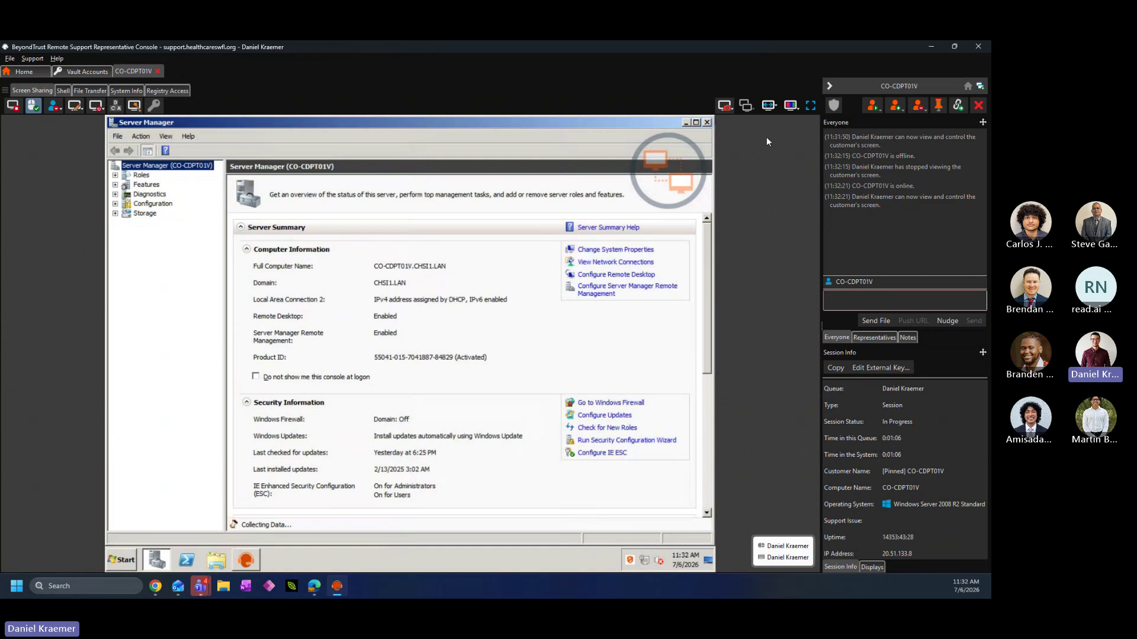
left_click(708, 123)
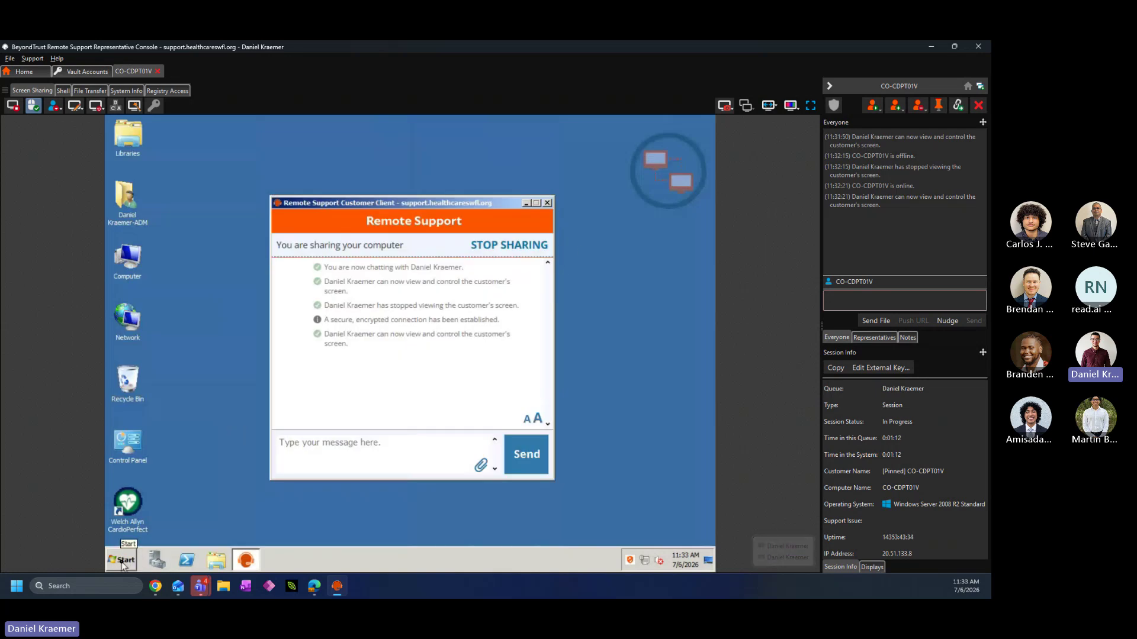
Launch the Welch Allyn Administration Tool from All Programs and enter the admin username.
left_click(124, 565)
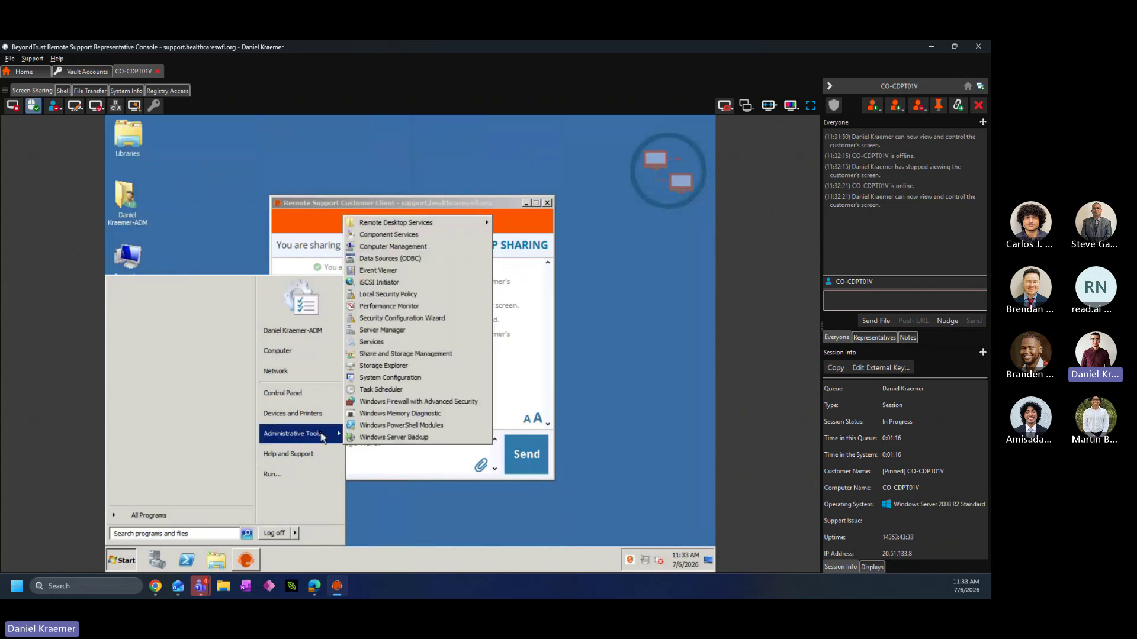
left_click(159, 514)
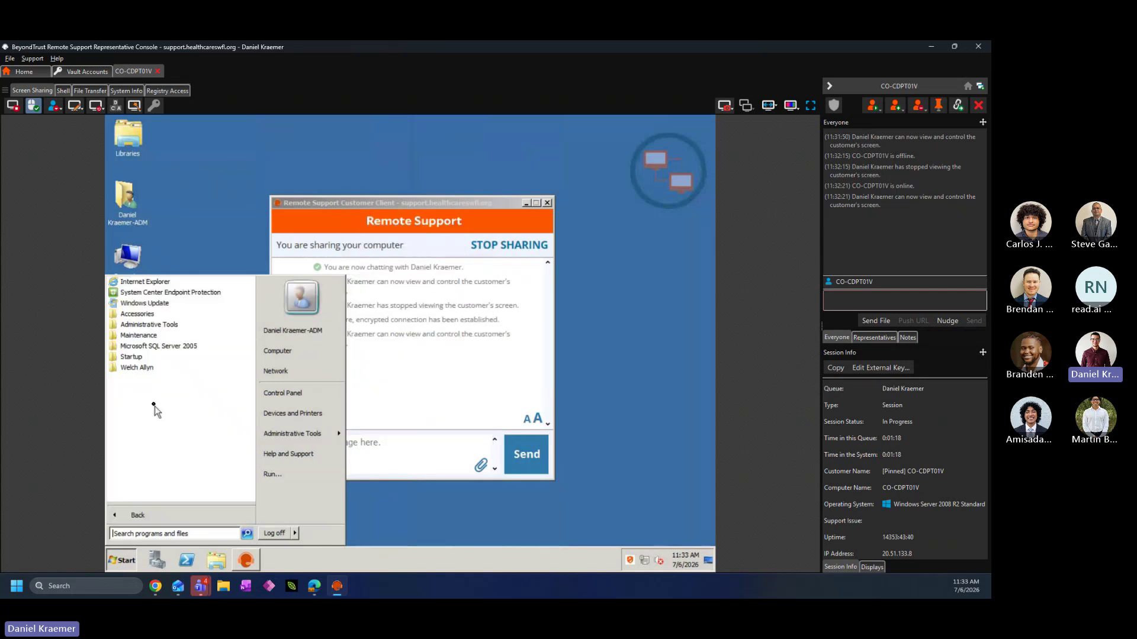
left_click(168, 327)
left_click(148, 295)
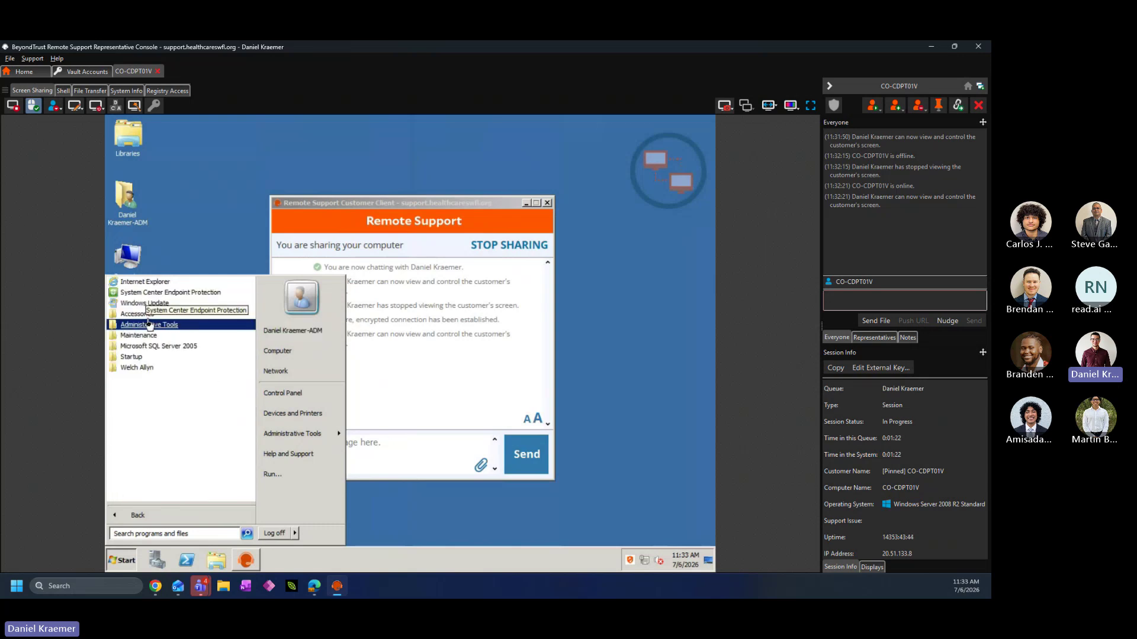
left_click(150, 369)
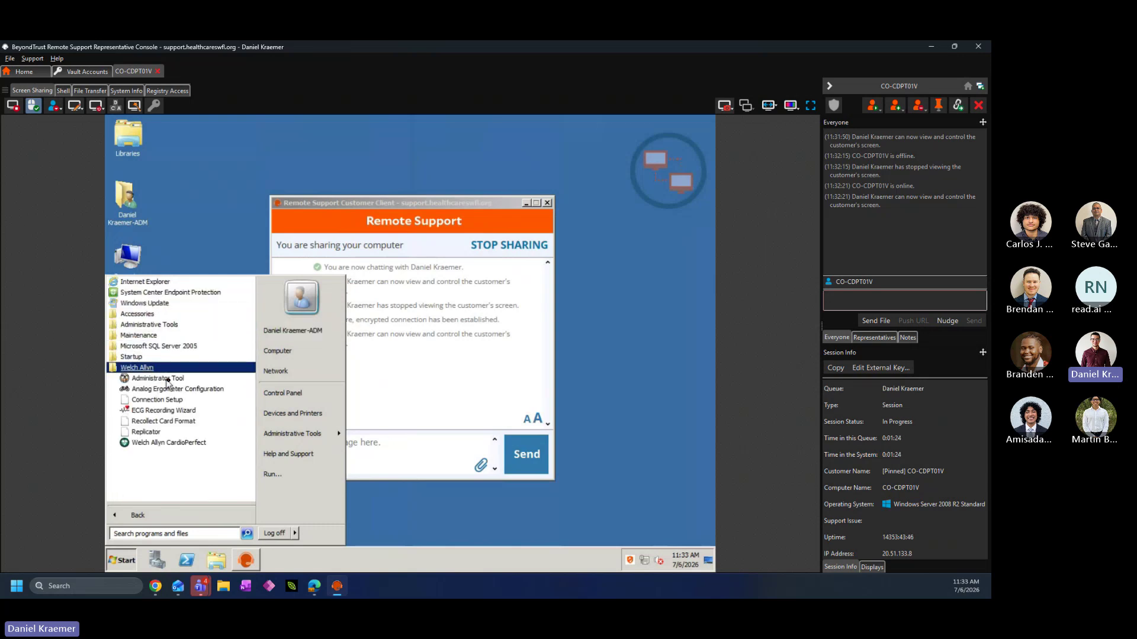
left_click(173, 382)
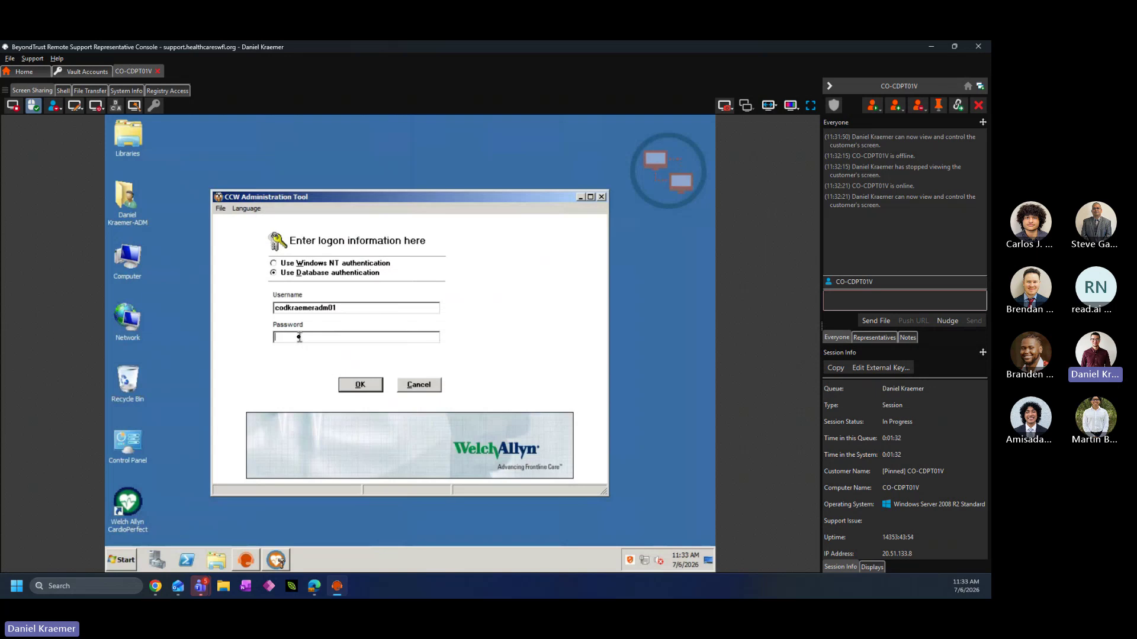
type("*******")
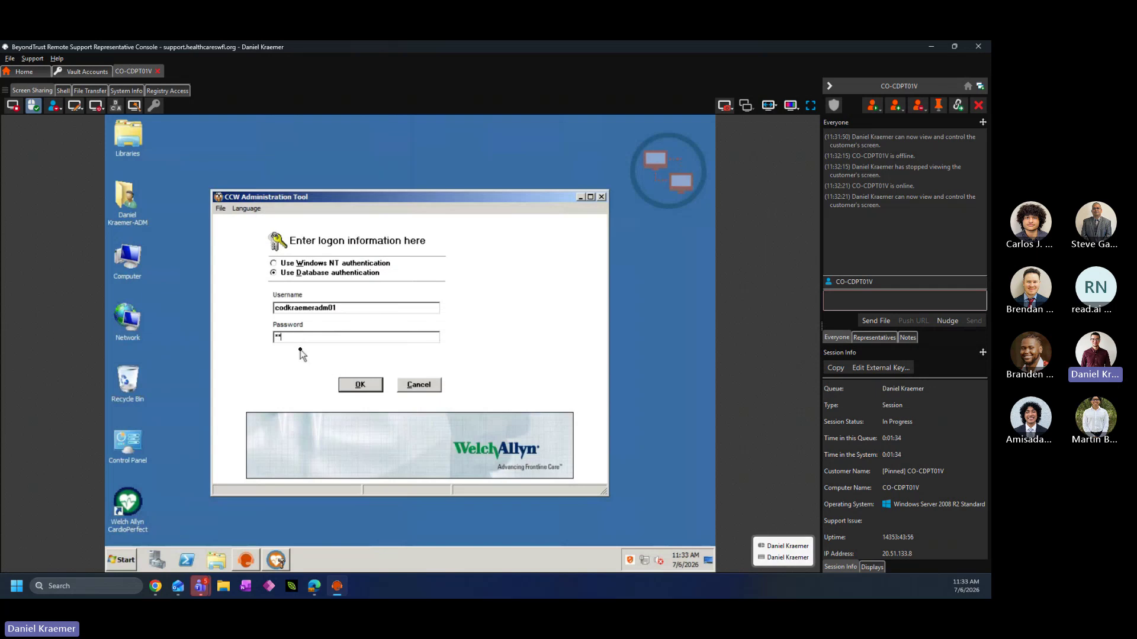
type("******")
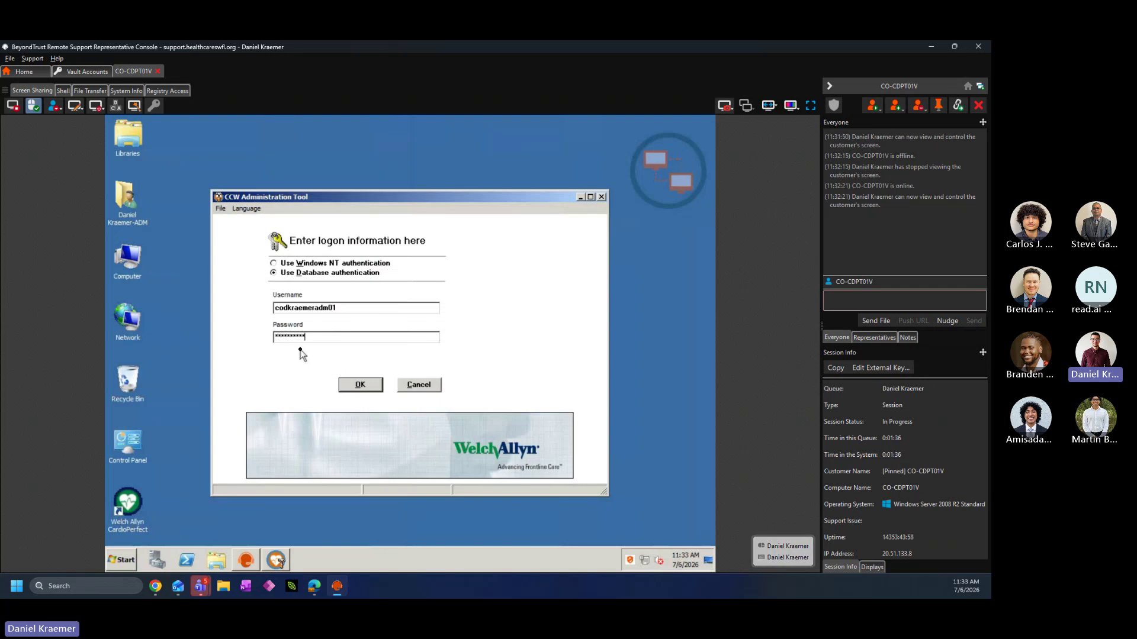
type("*")
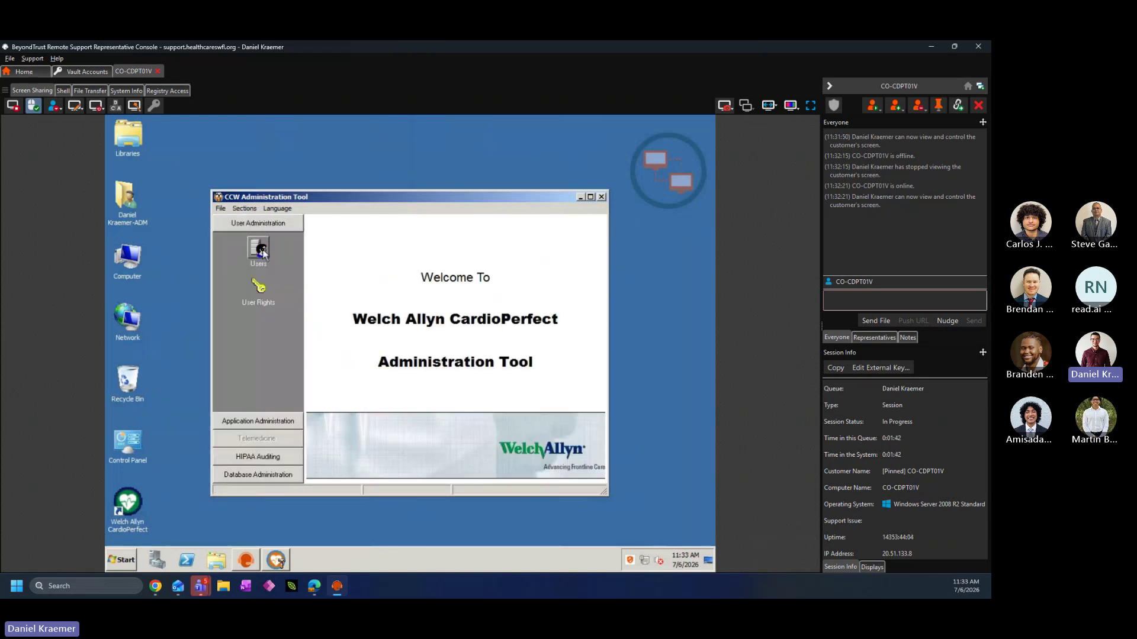
Open the Users list under User Administration in the CCW Administration Tool.
left_click(261, 252)
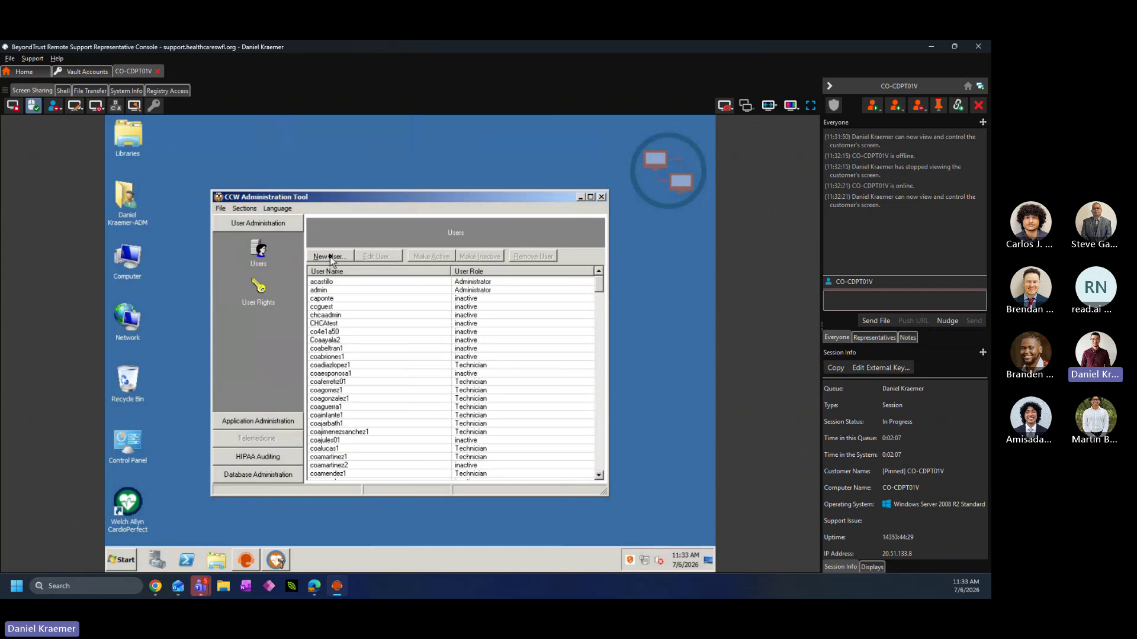
Create a new user with its username, a password and the Technician role.
left_click(329, 258)
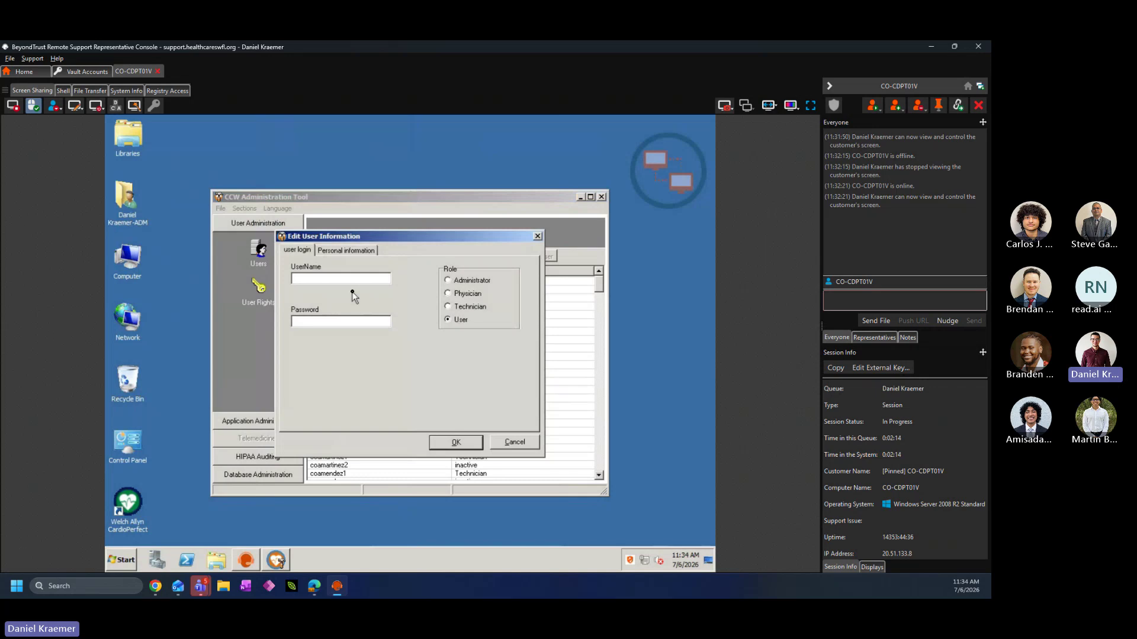
type("***********")
left_click(449, 307)
left_click(460, 443)
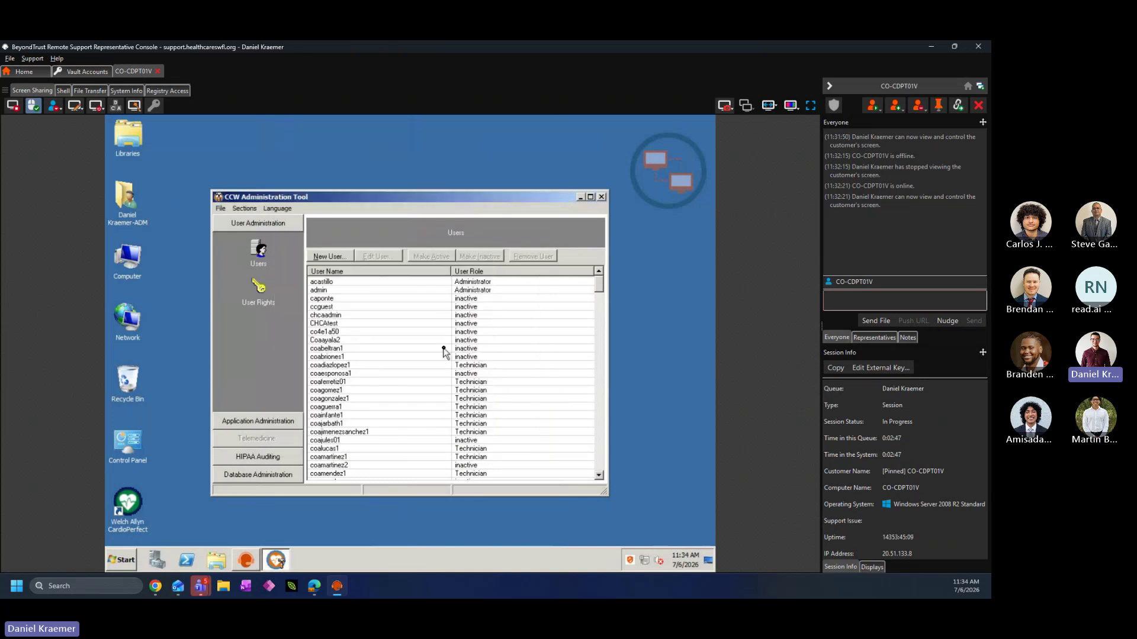
Remove the Administrator account from the CCW user list, confirming Yes, and close the tool.
left_click(349, 283)
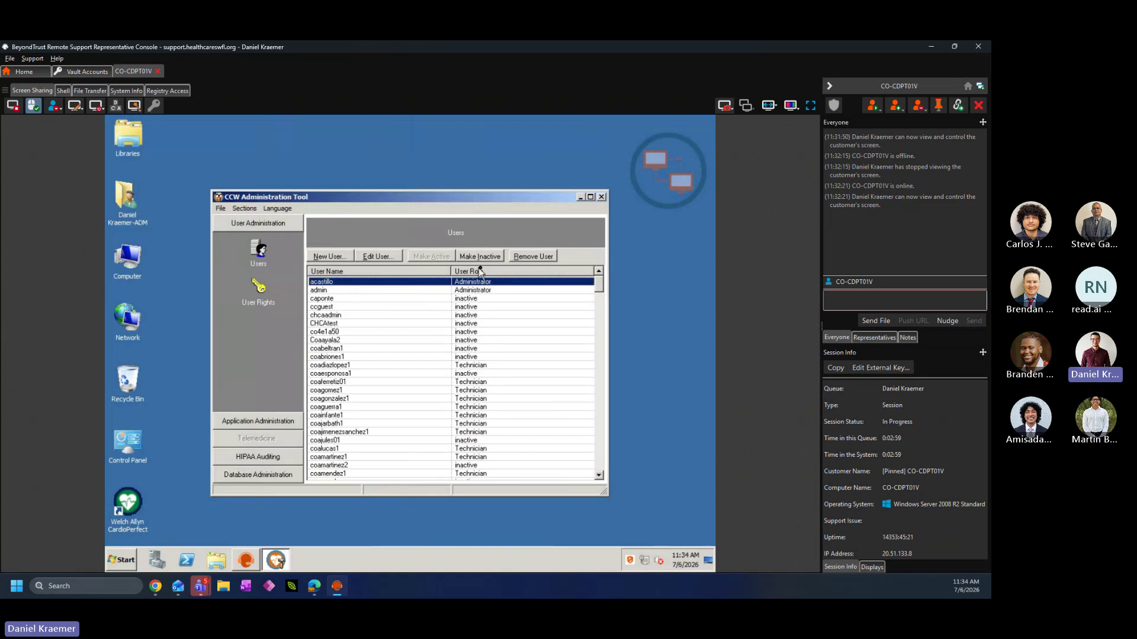
left_click(533, 257)
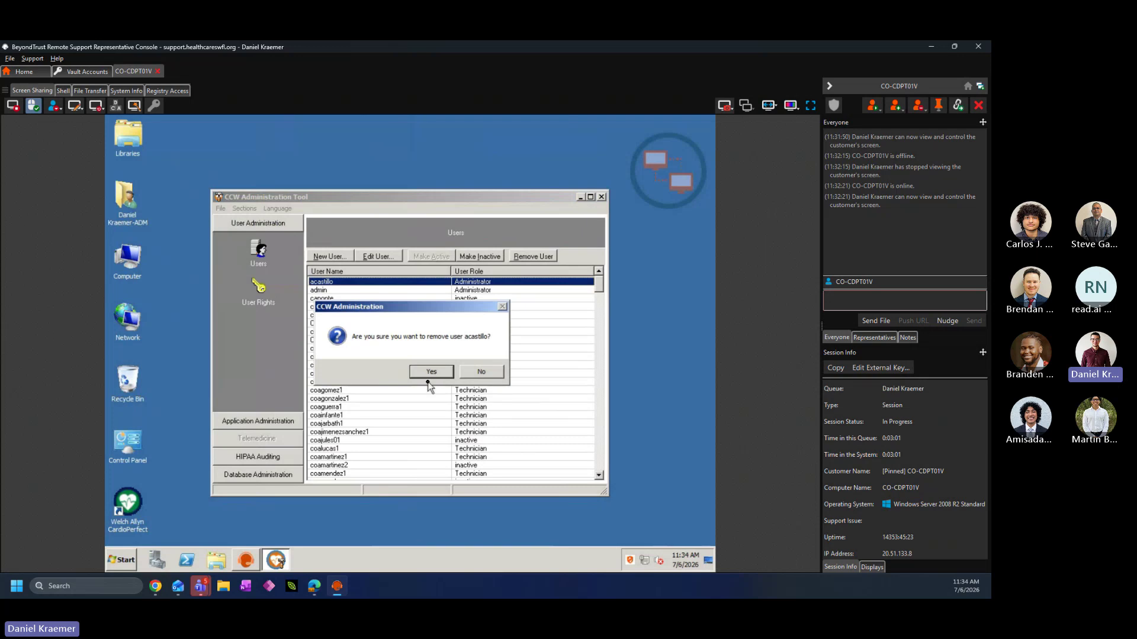
left_click(433, 373)
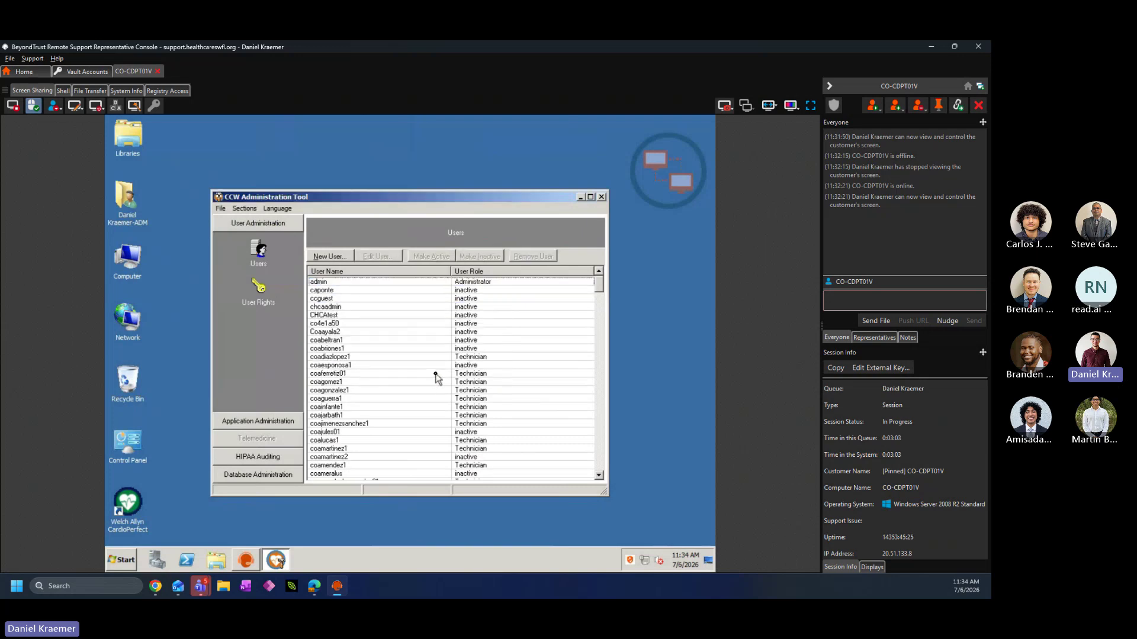
scroll(436, 379, "down", 4)
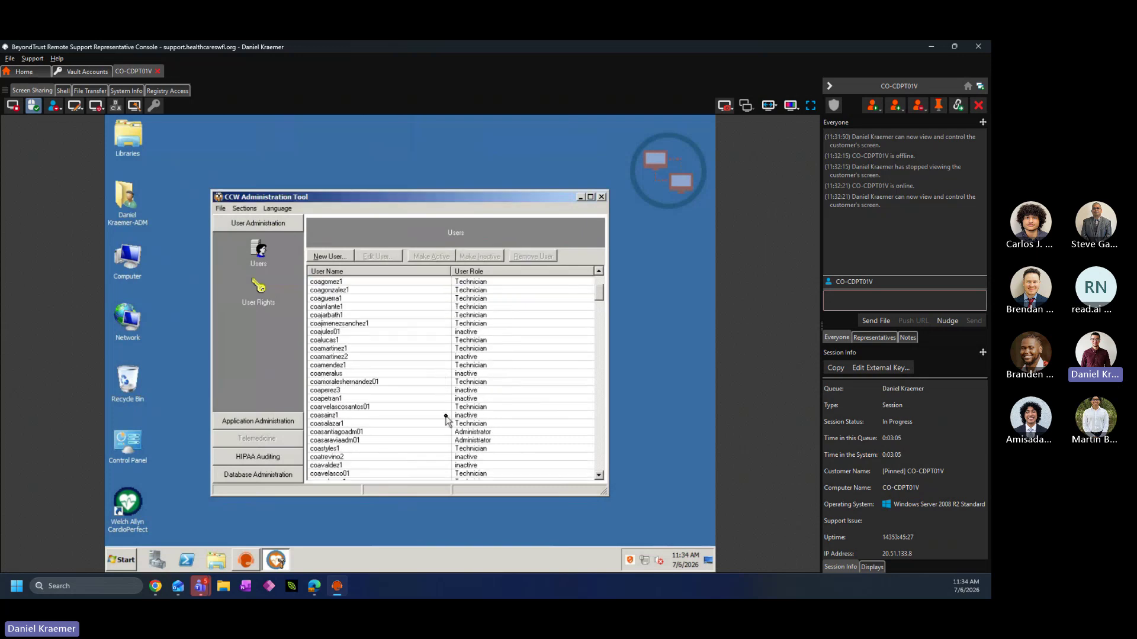
scroll(387, 426, "down", 1)
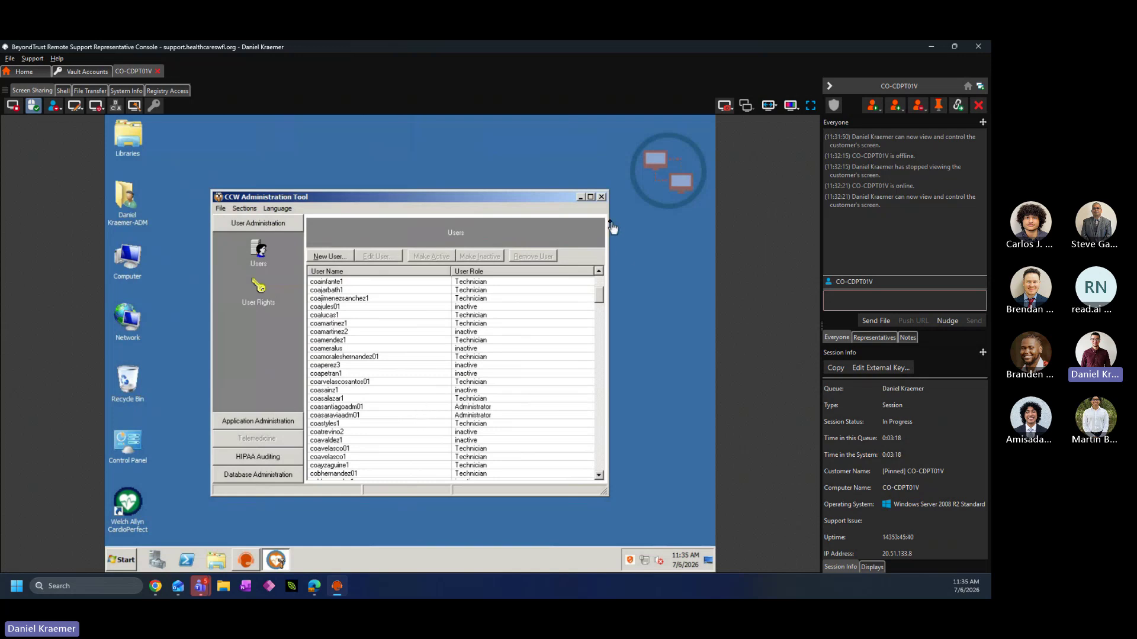
left_click(602, 197)
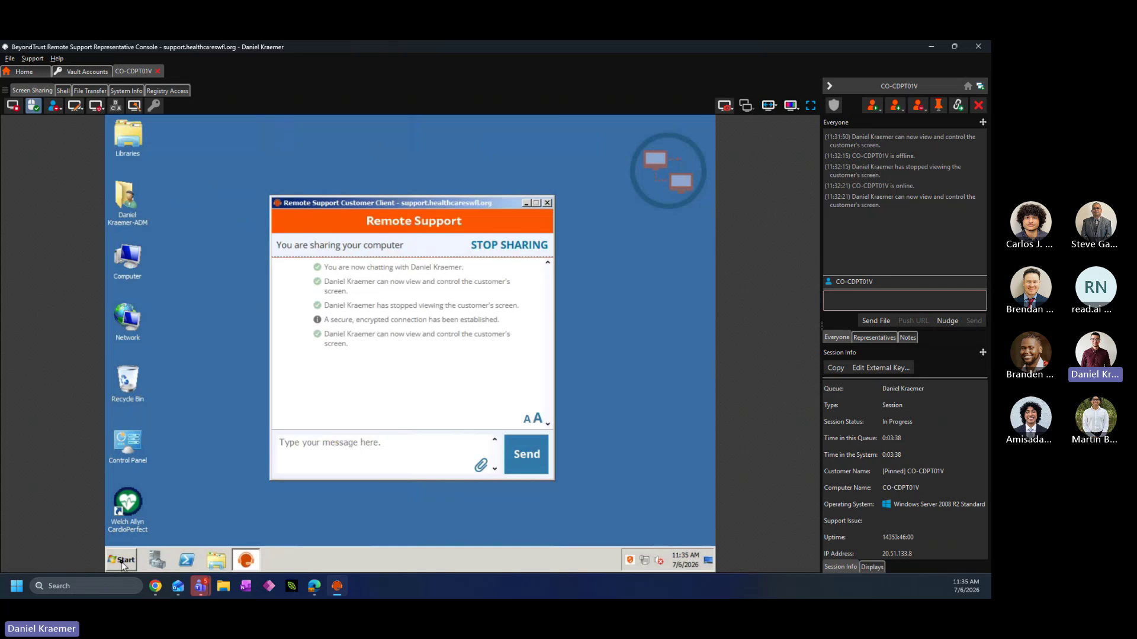
Log off CO-CDPT01V from its Start menu and end the BeyondTrust support session.
left_click(122, 565)
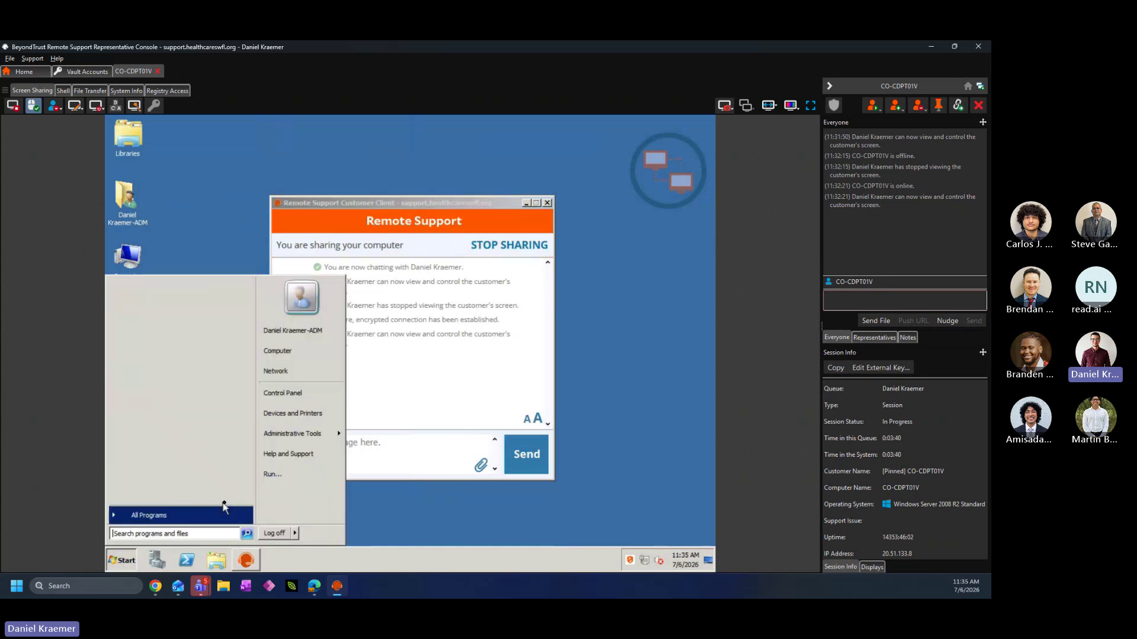
left_click(270, 531)
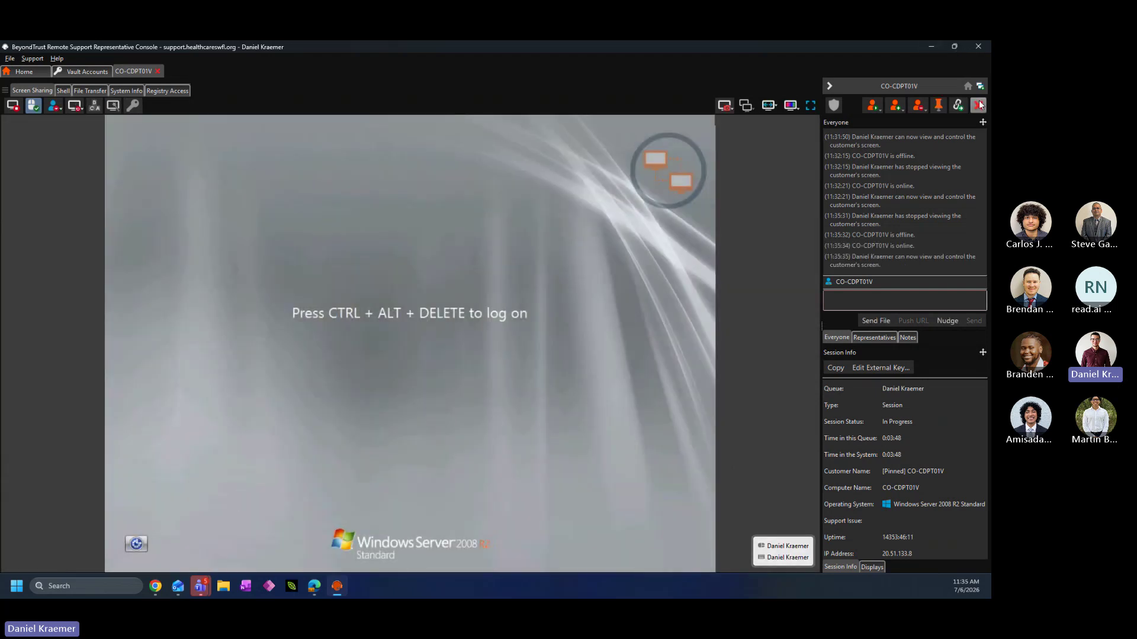
left_click(978, 104)
left_click(413, 310)
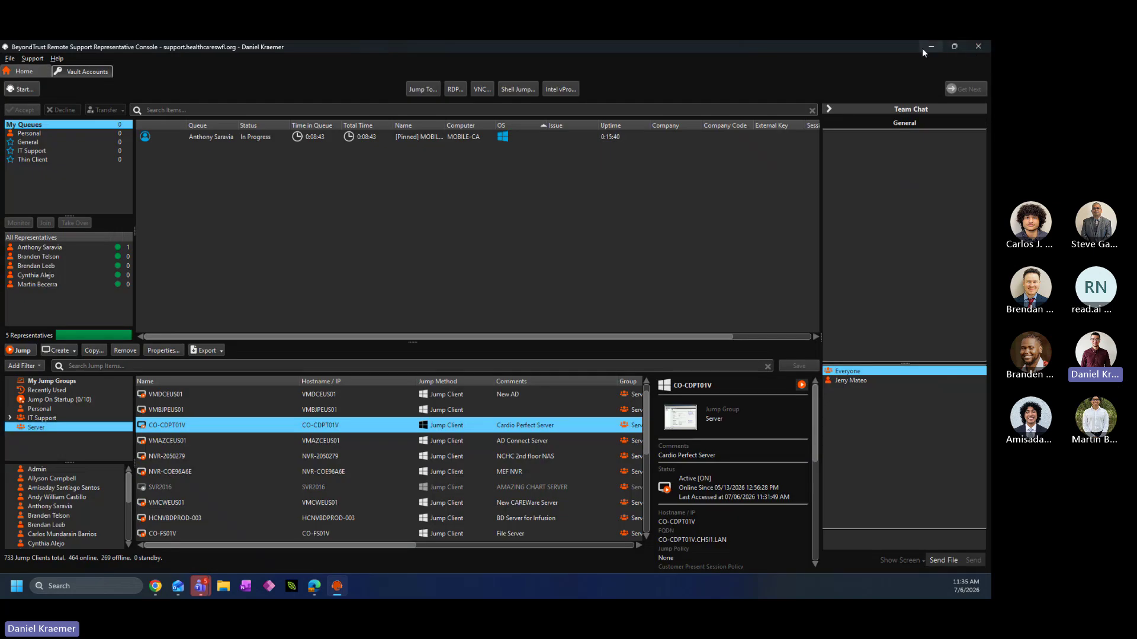
Minimize the console and open the EpicCare Link login page from Chrome's bookmarks.
left_click(931, 47)
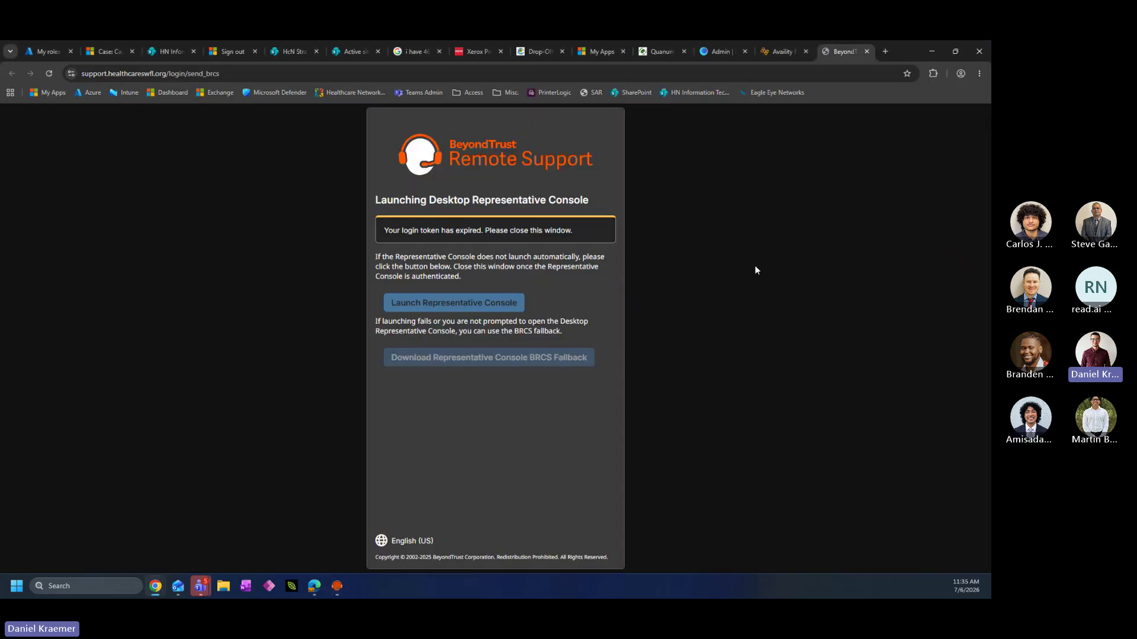
left_click(885, 52)
left_click(511, 93)
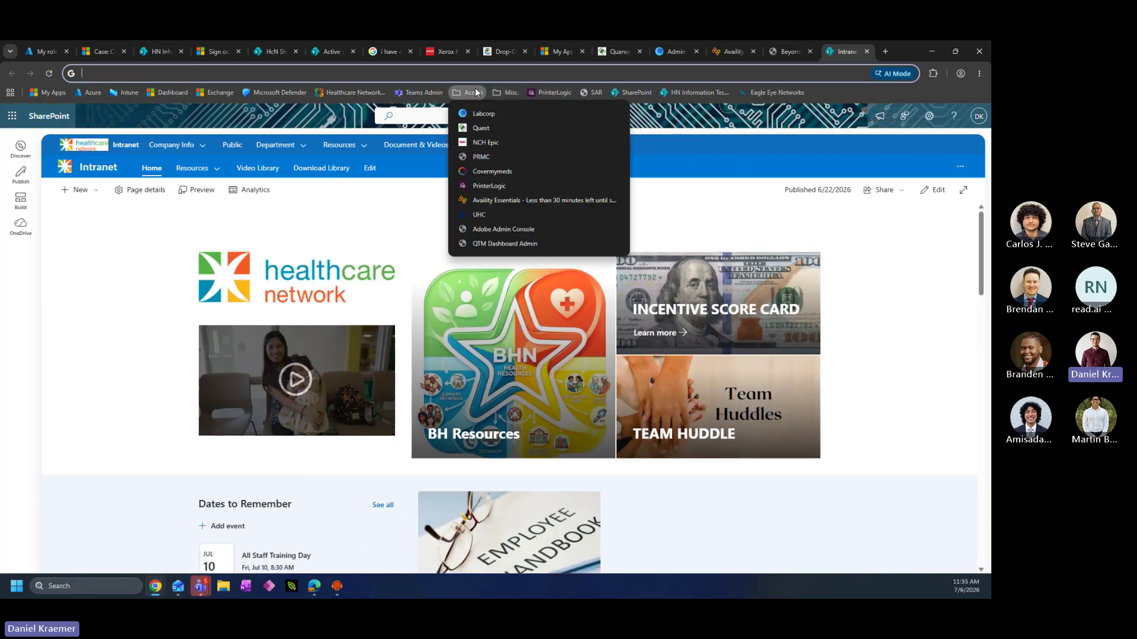
left_click(482, 146)
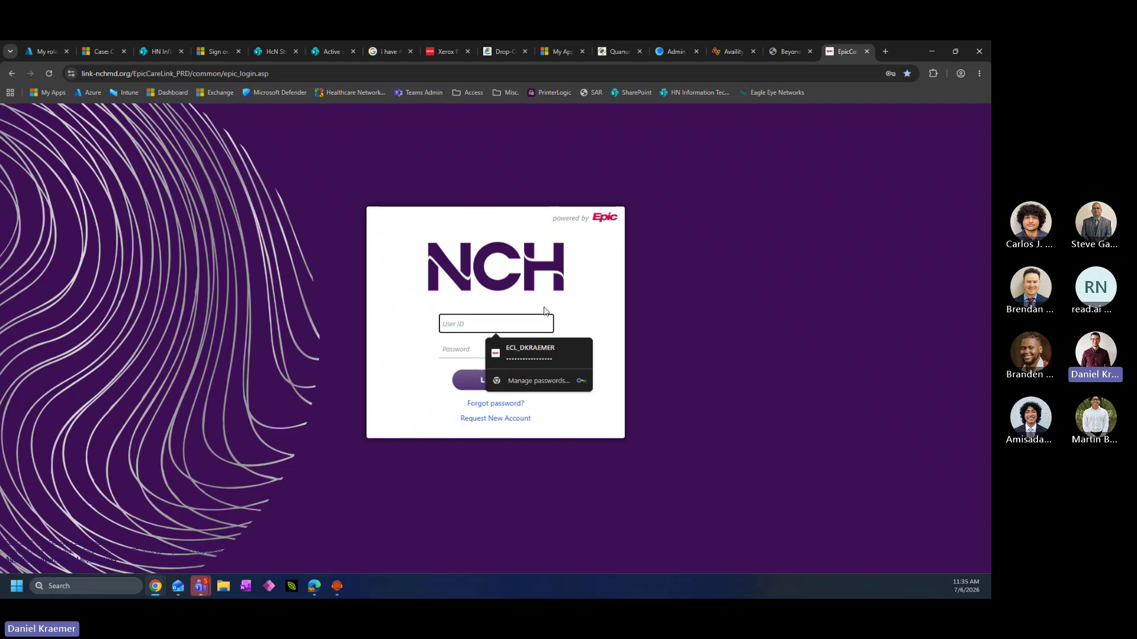
Fill in the saved NCH user ID and password and log in.
left_click(508, 353)
left_click(495, 350)
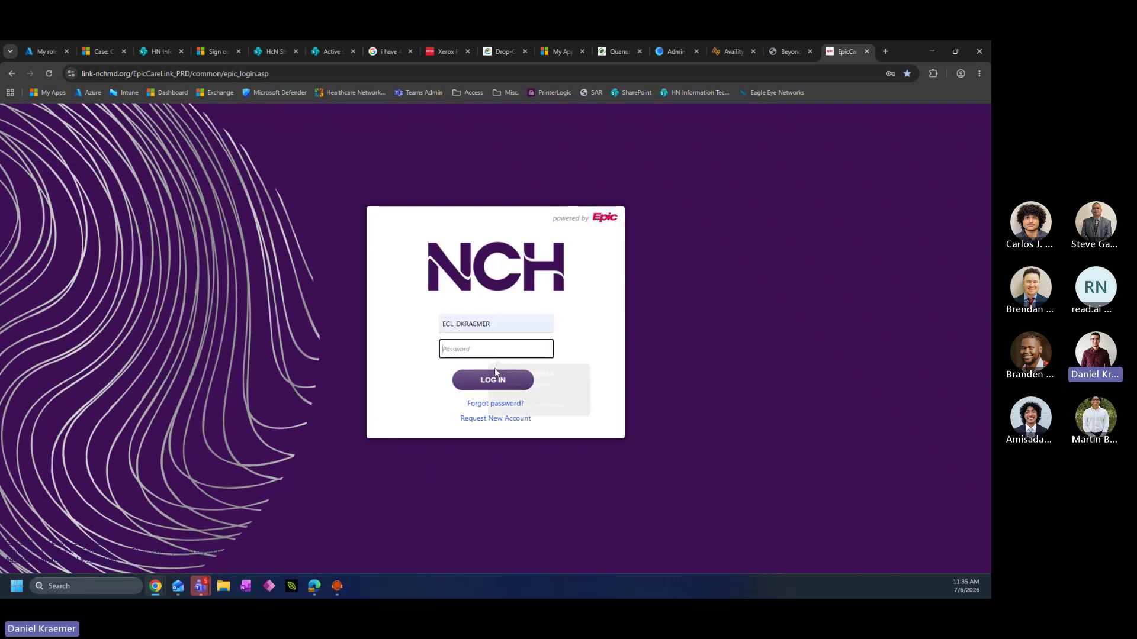
left_click(495, 353)
left_click(499, 354)
left_click(499, 354)
left_click(501, 355)
left_click(500, 356)
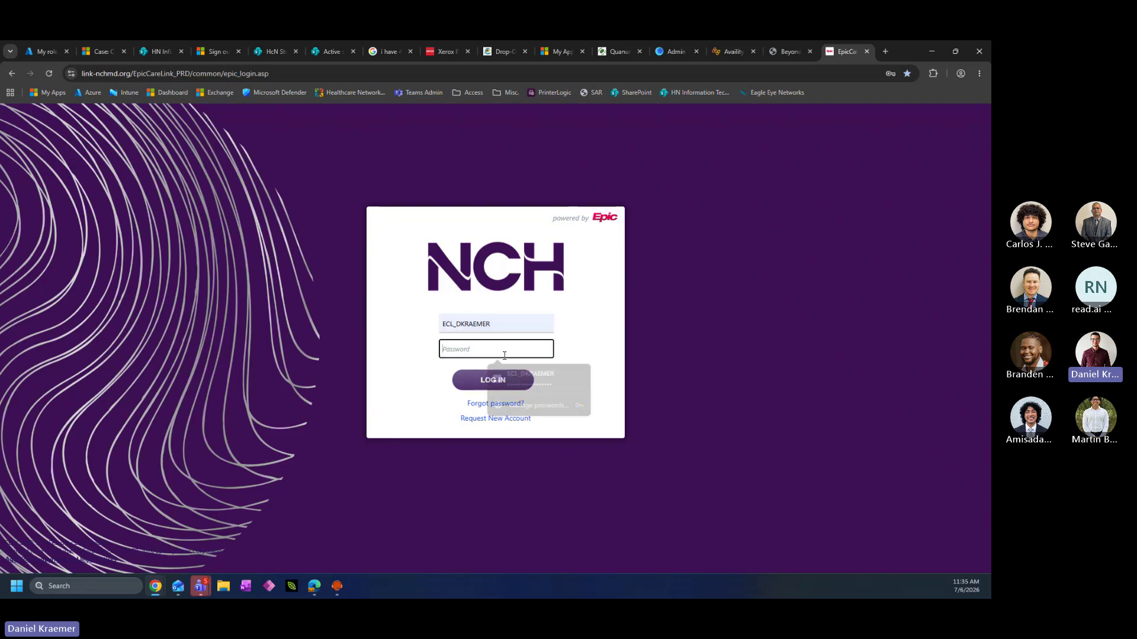
left_click(49, 73)
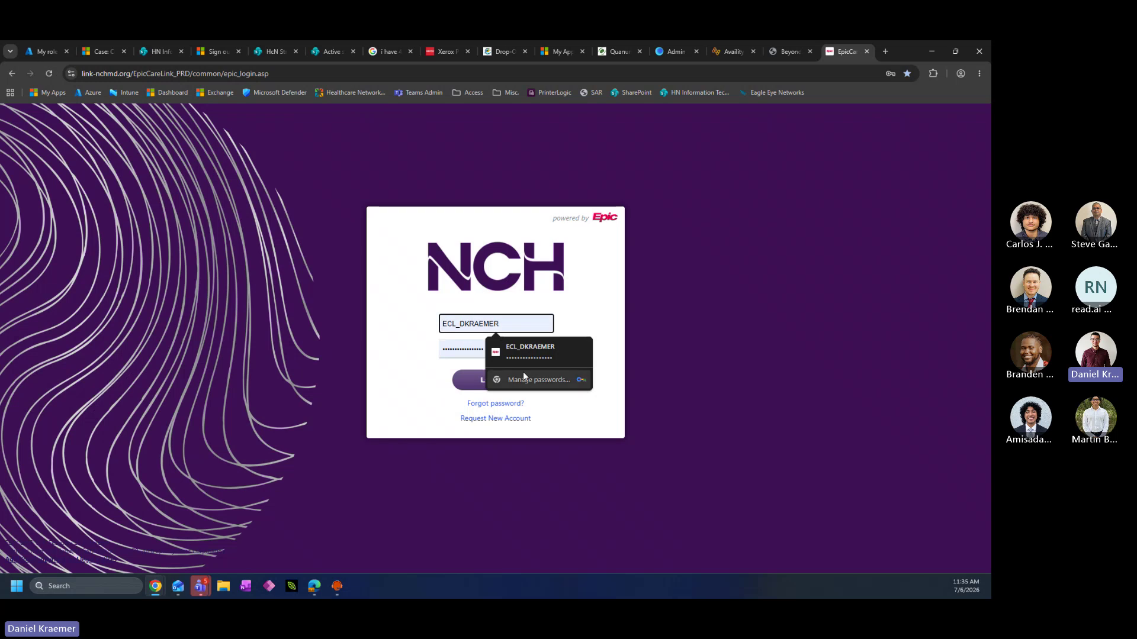
left_click(515, 357)
left_click(510, 379)
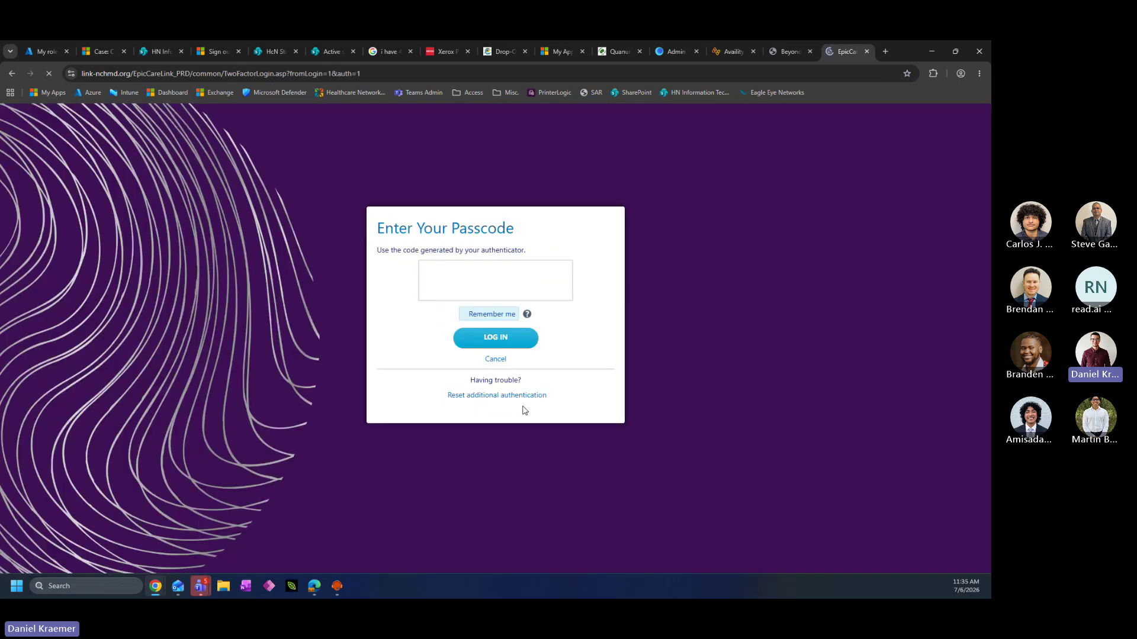
Tick Remember me and submit the authenticator passcode.
left_click(464, 317)
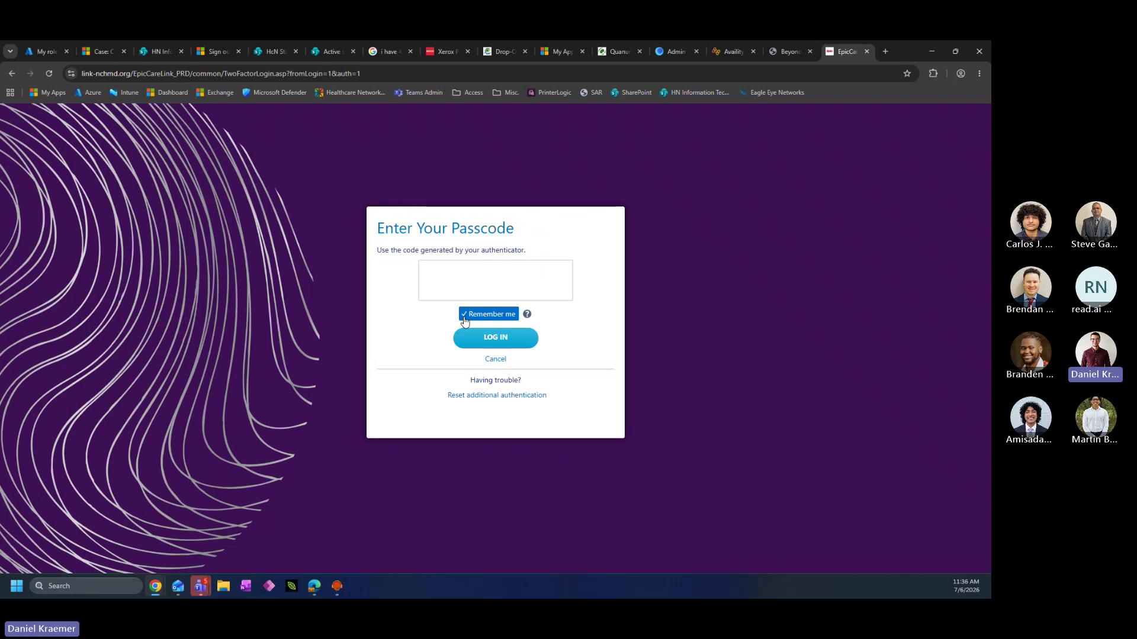
left_click(487, 262)
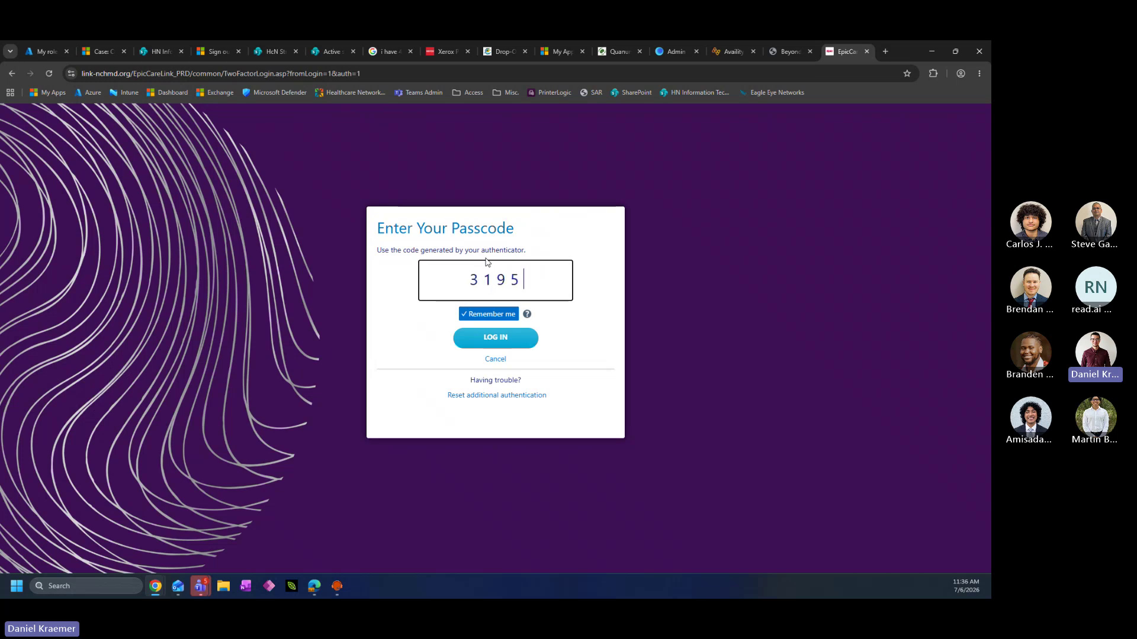
key("Return")
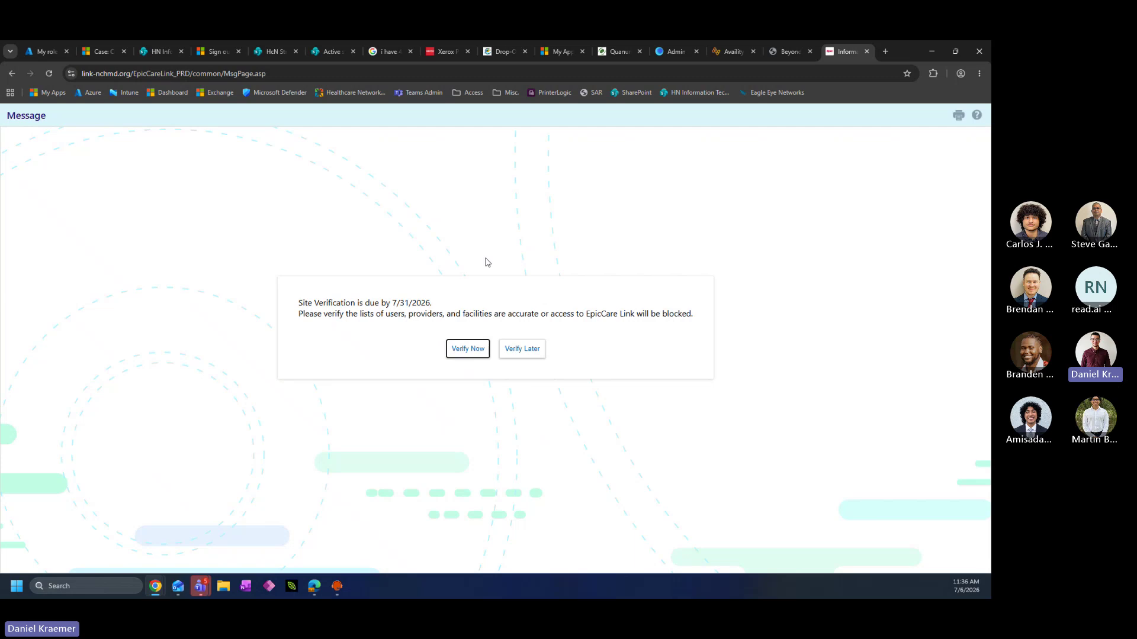
Choose Verify Later on the Site Verification notice to reach the NCH home page.
left_click(517, 350)
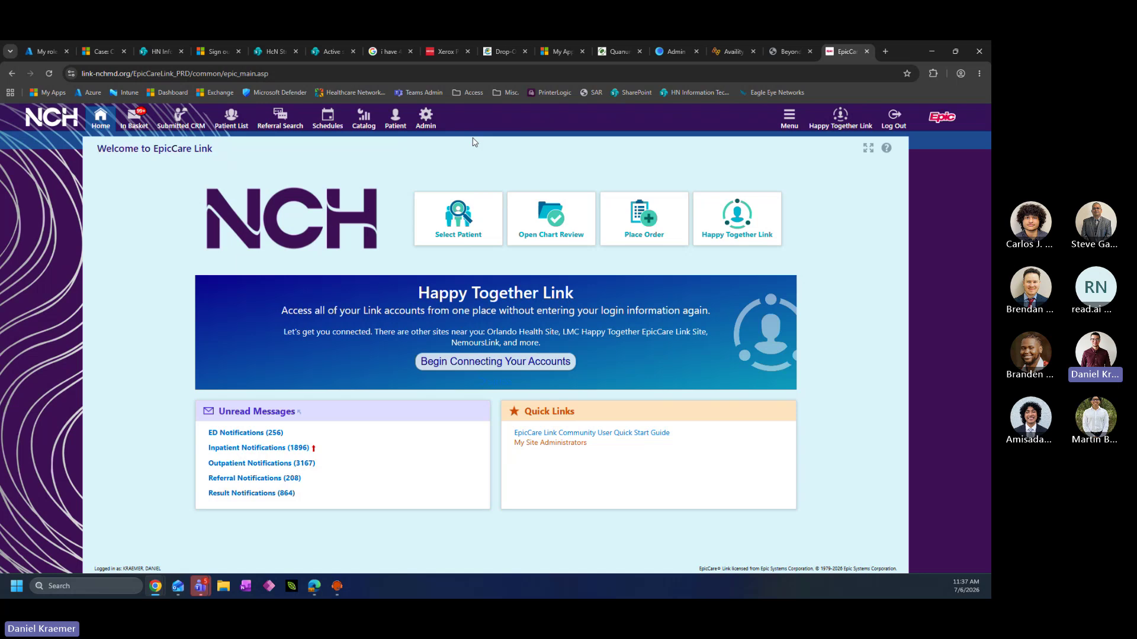
From Admin > My Groups, review the first submitted account request, then start a new account request.
left_click(426, 116)
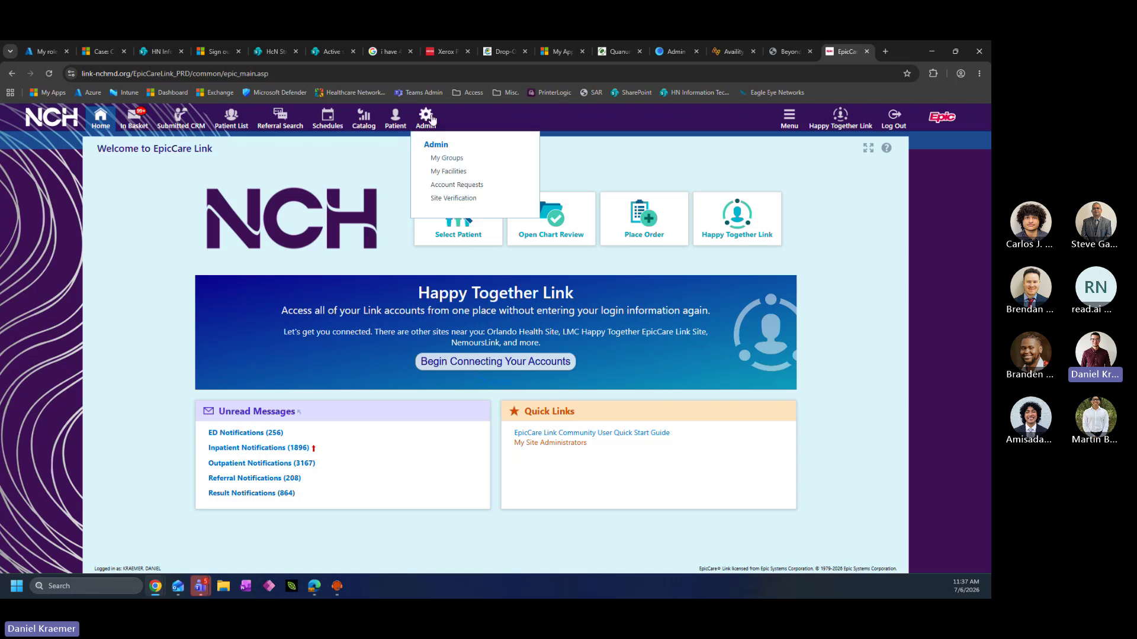
left_click(427, 117)
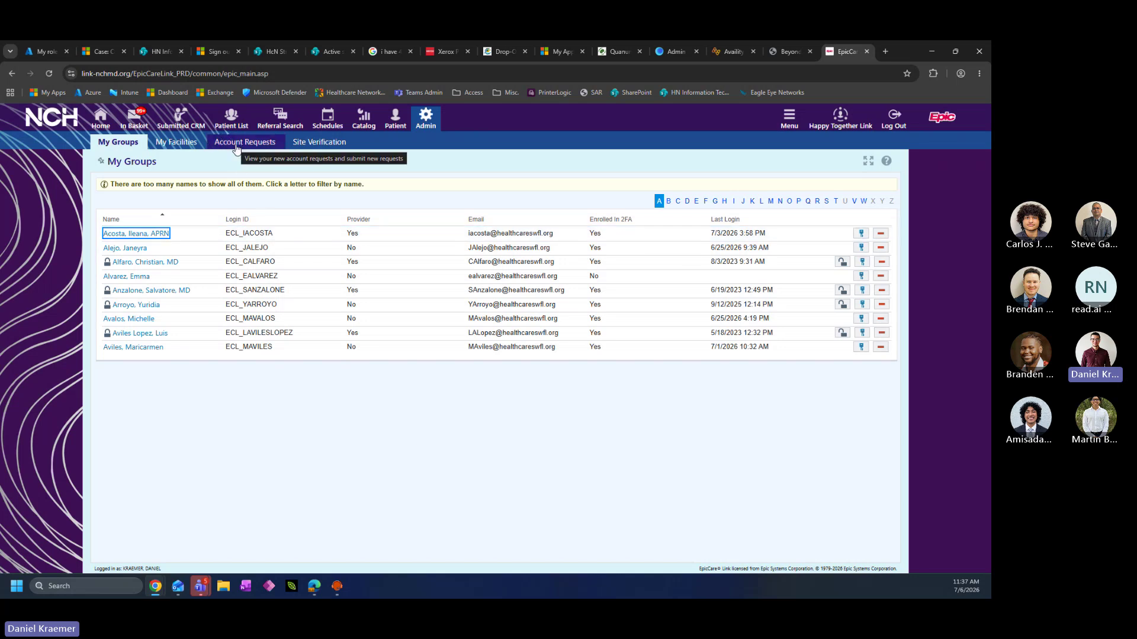
left_click(236, 148)
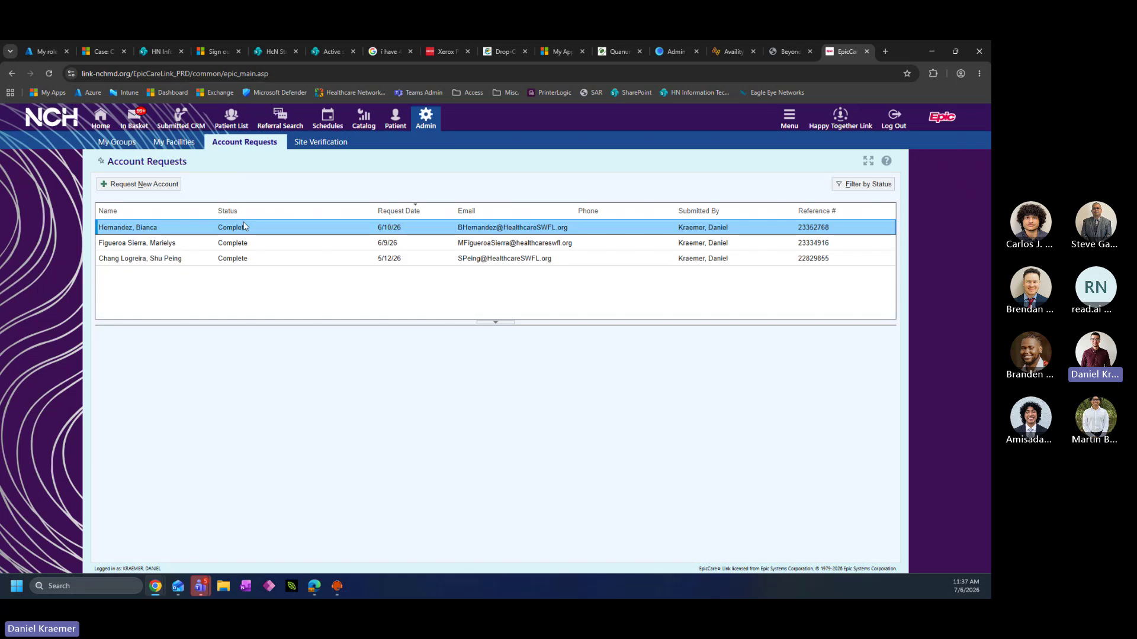
left_click(244, 227)
left_click(128, 185)
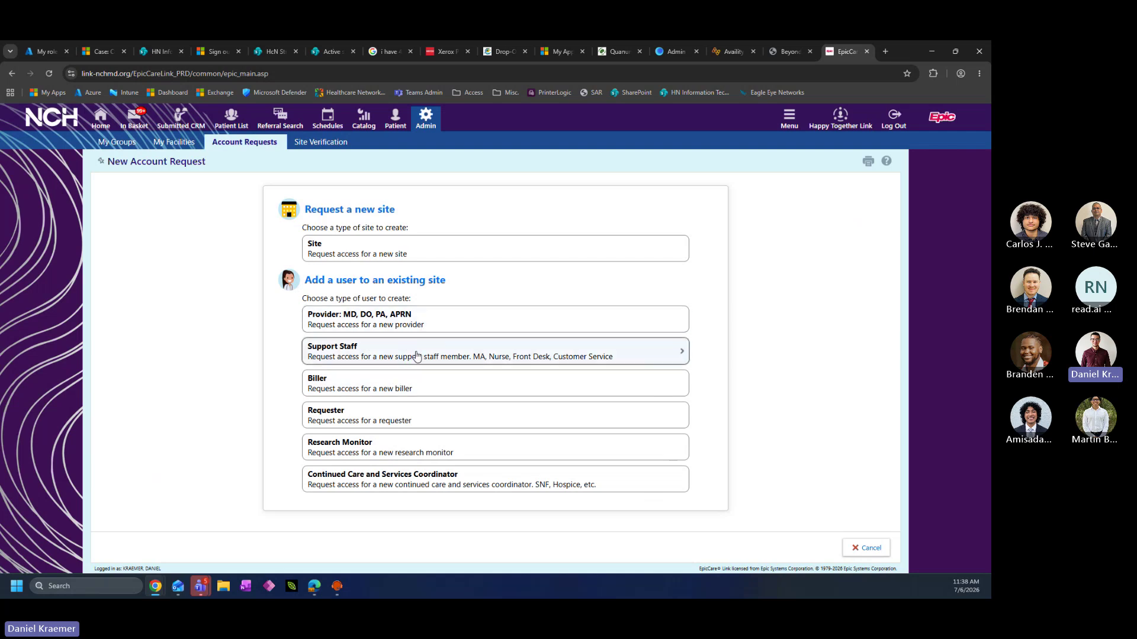
Start a Support Staff request and enter the user's first name, last name and work email.
left_click(417, 355)
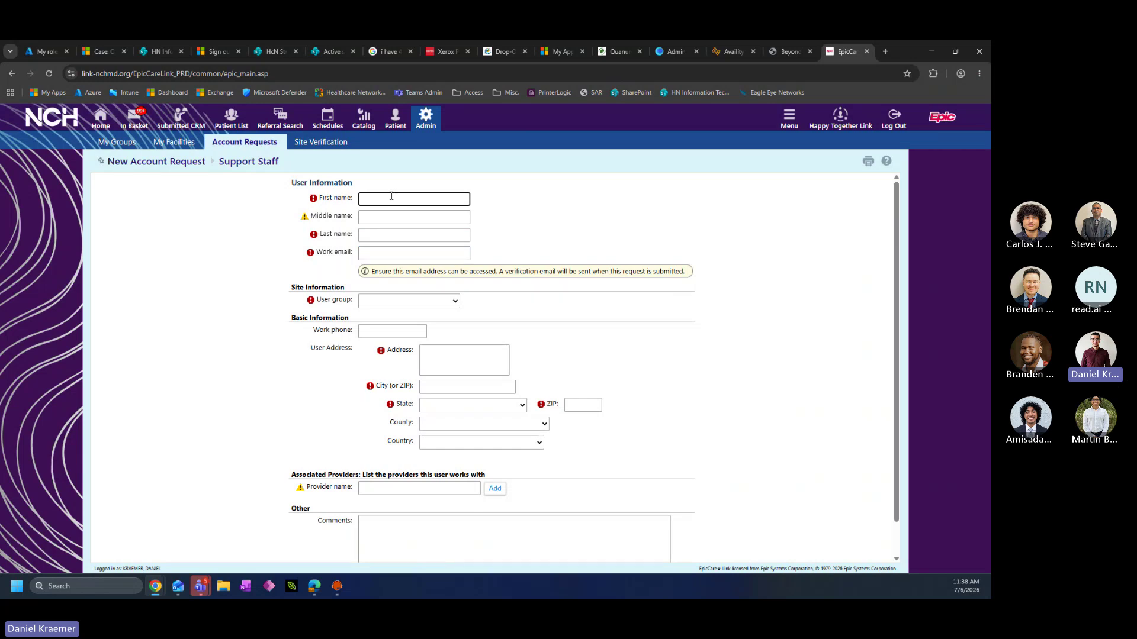
left_click(425, 231)
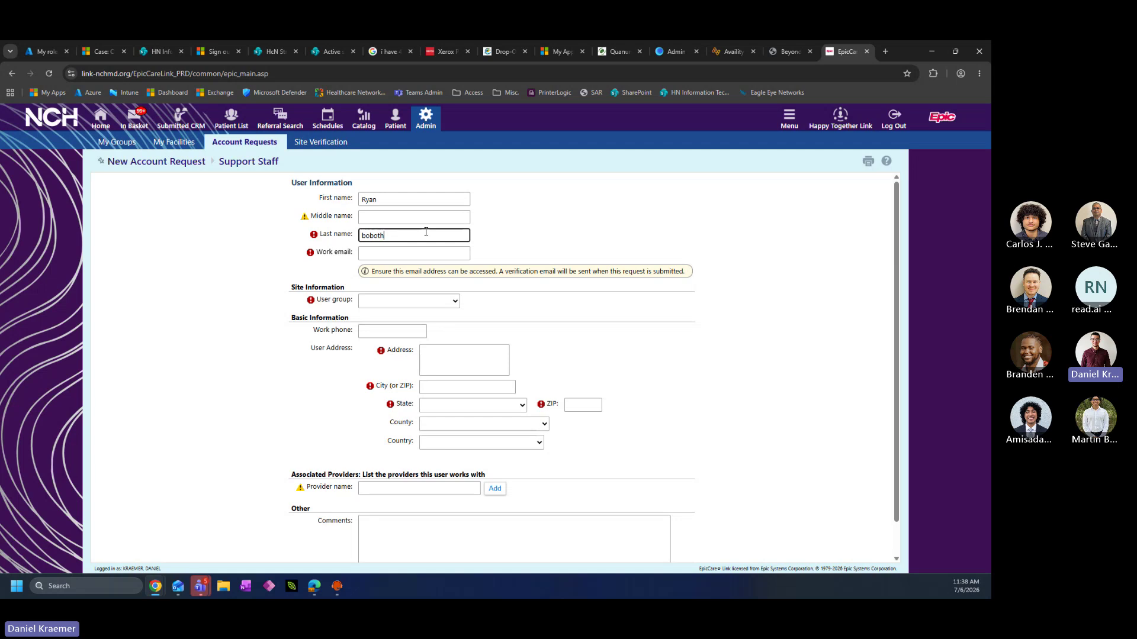
key("Tab")
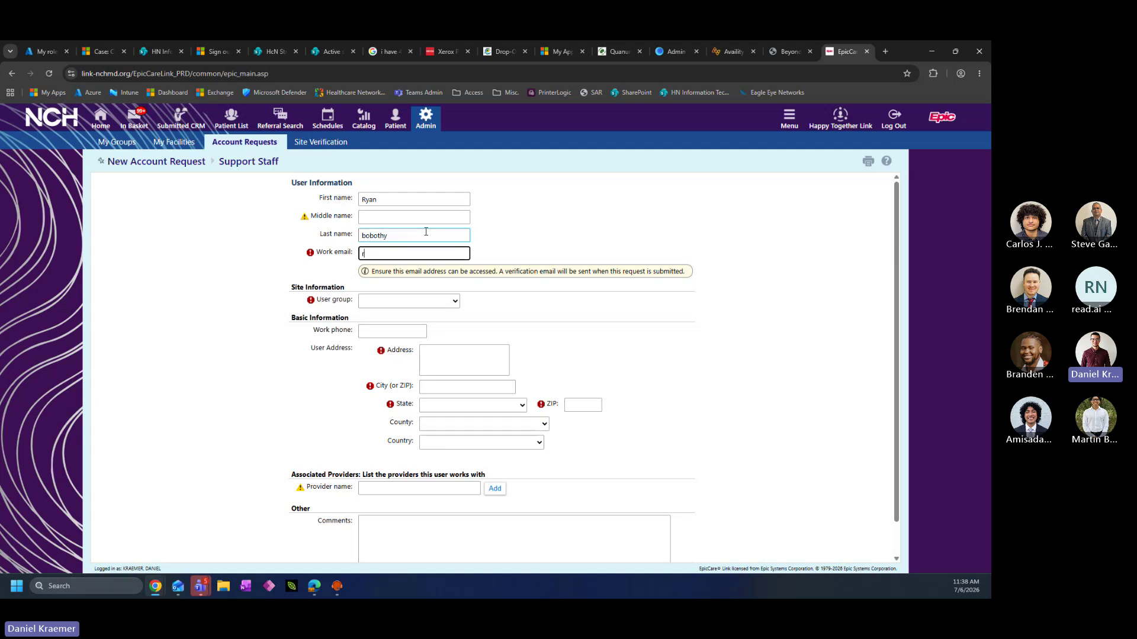
Set user group to Healthcare Network of SWFL and enter the street address and ZIP so city, state and county auto-fill.
left_click(425, 301)
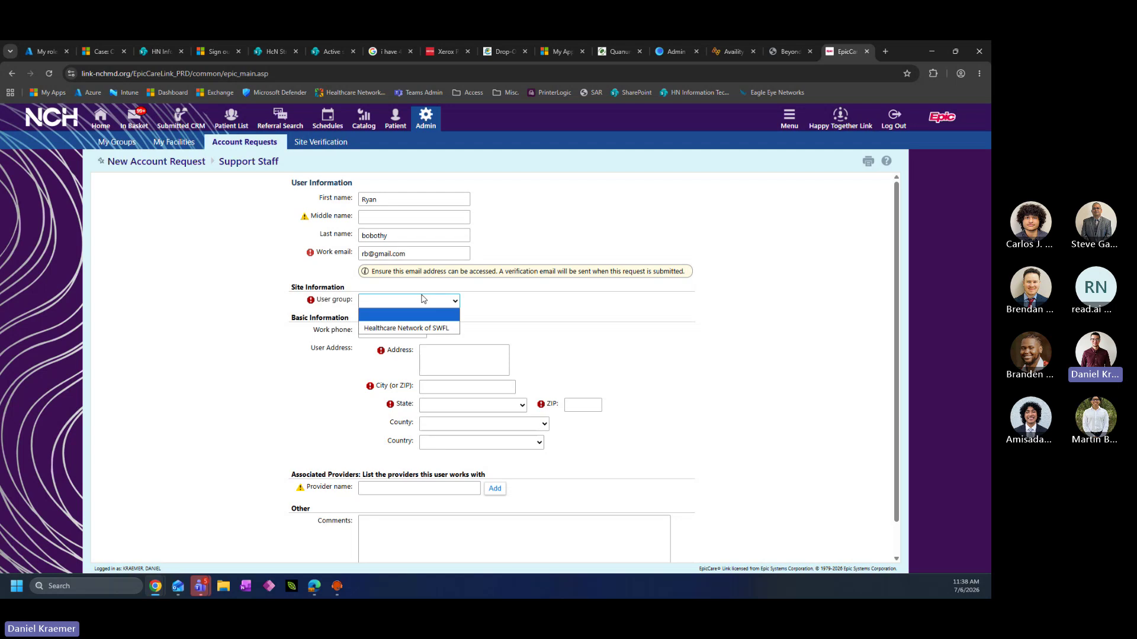
left_click(431, 330)
scroll(560, 309, "down", 2)
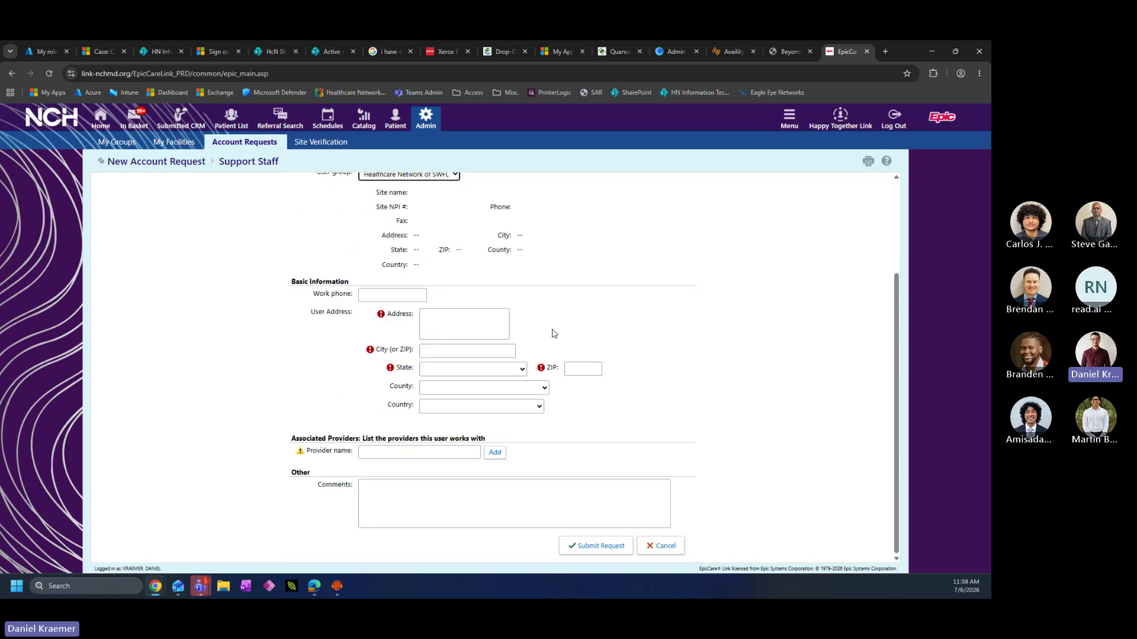
left_click(447, 316)
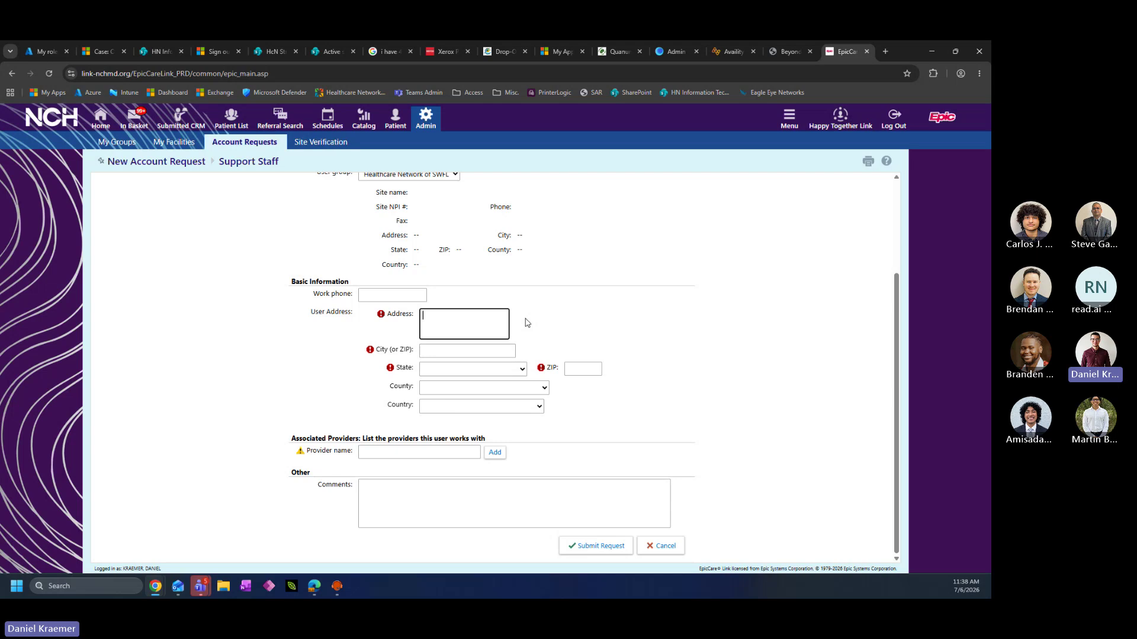
type("12655 collier Blvd")
left_click(444, 367)
left_click(447, 348)
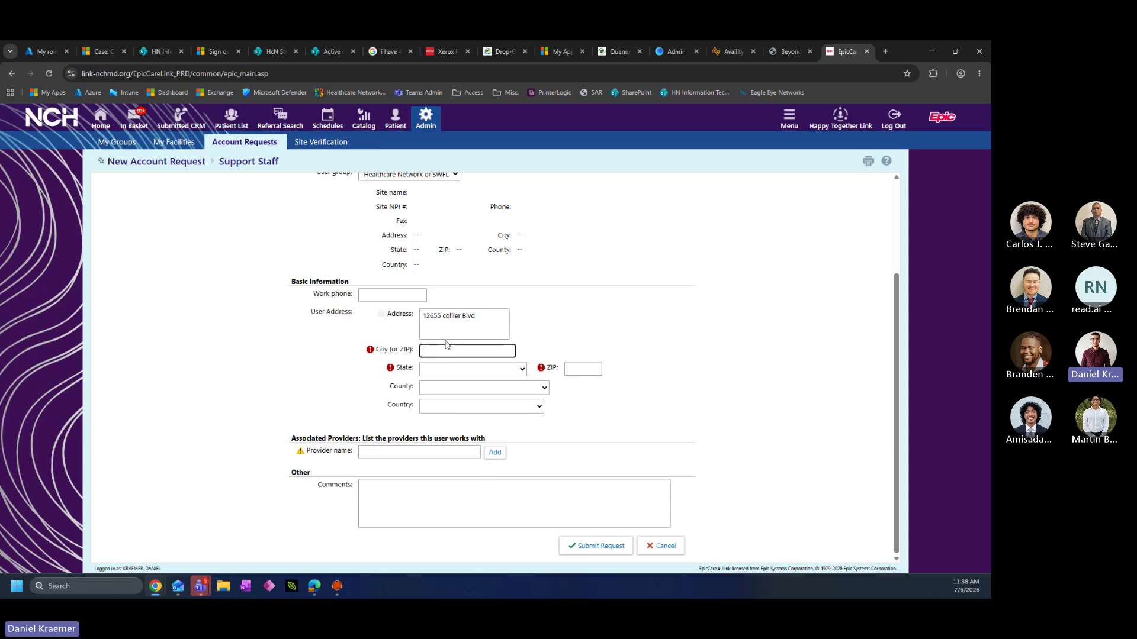
type("34116")
left_click(490, 364)
Select the associated provider field and scroll over the rest of the form.
scroll(468, 344, "down", 2)
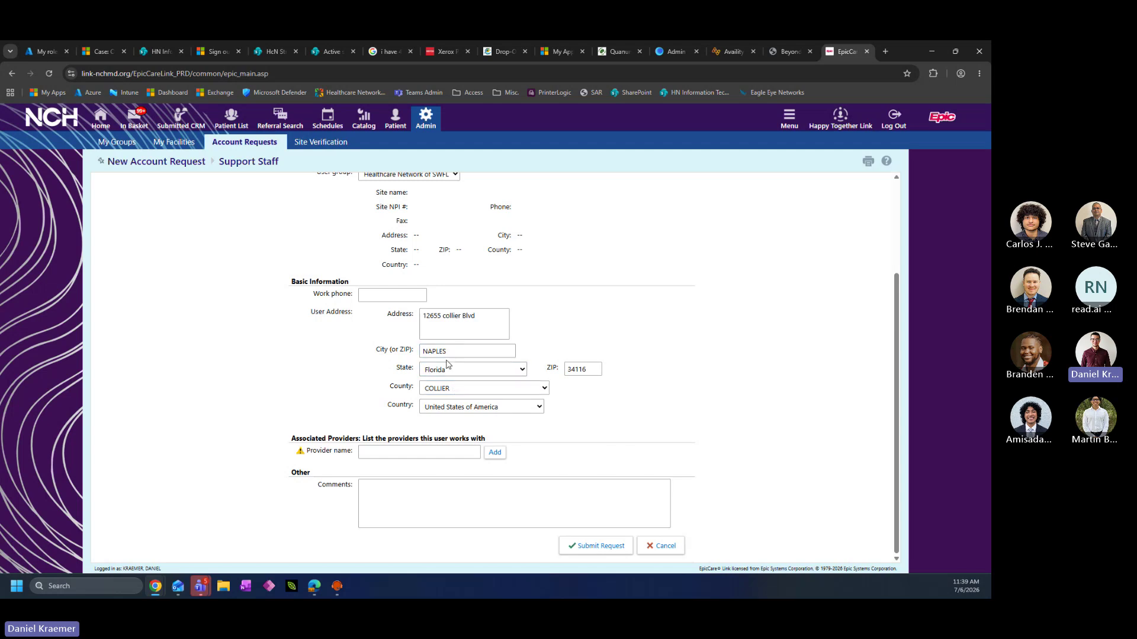
left_click(357, 452)
scroll(427, 432, "up", 3)
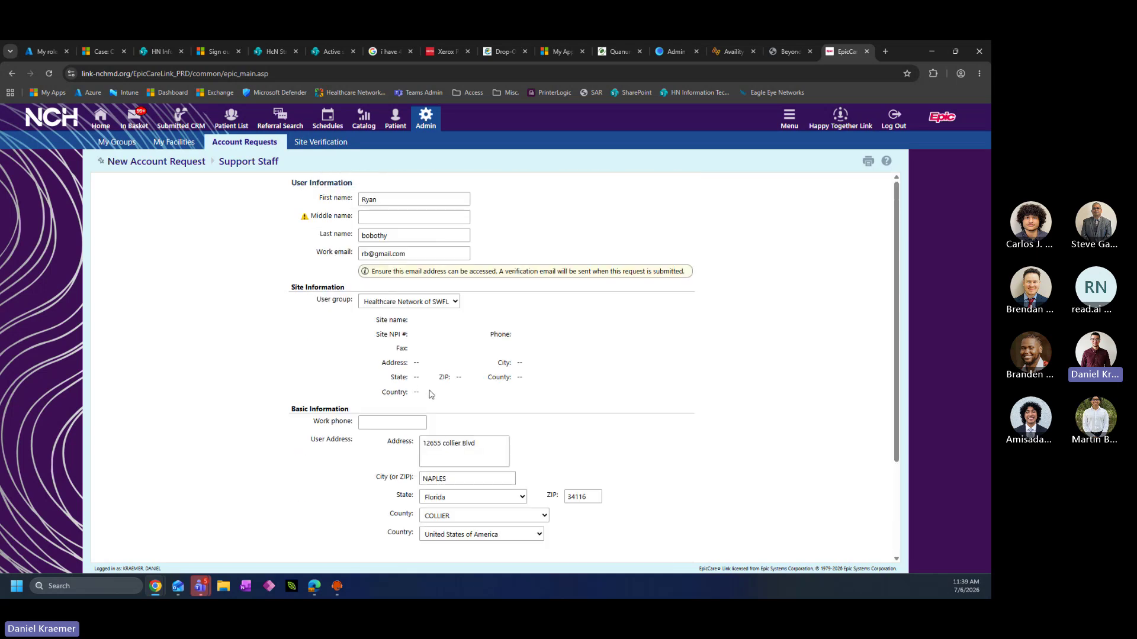
scroll(415, 393, "down", 2)
scroll(408, 425, "up", 2)
scroll(595, 346, "down", 3)
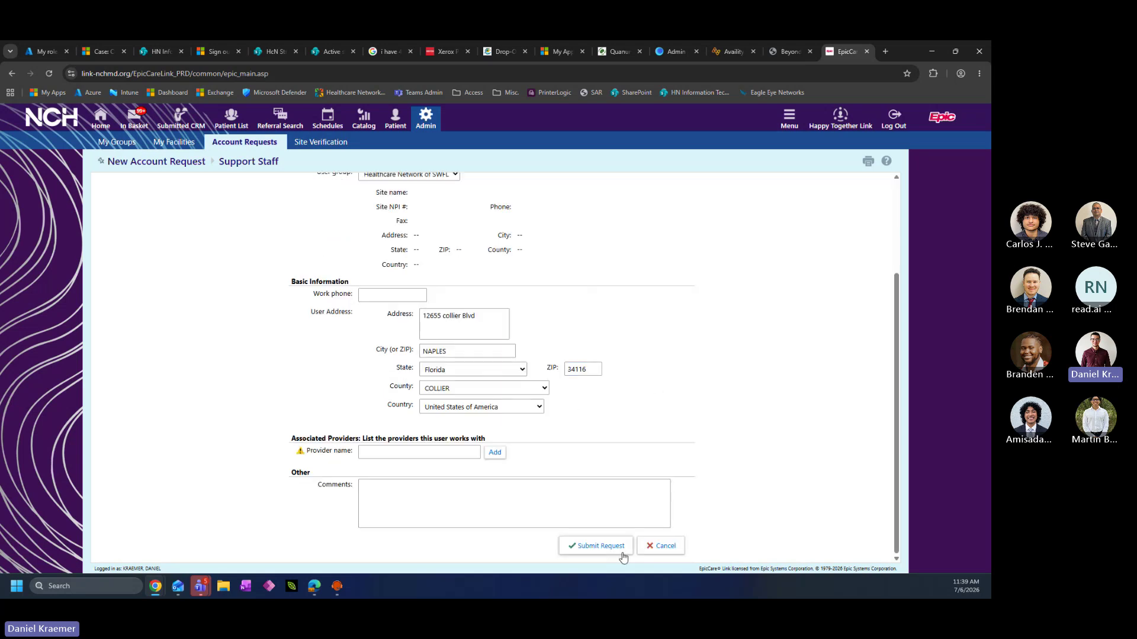
Discard the support staff request and start a Provider (MD, DO, PA, APRN) request.
left_click(671, 550)
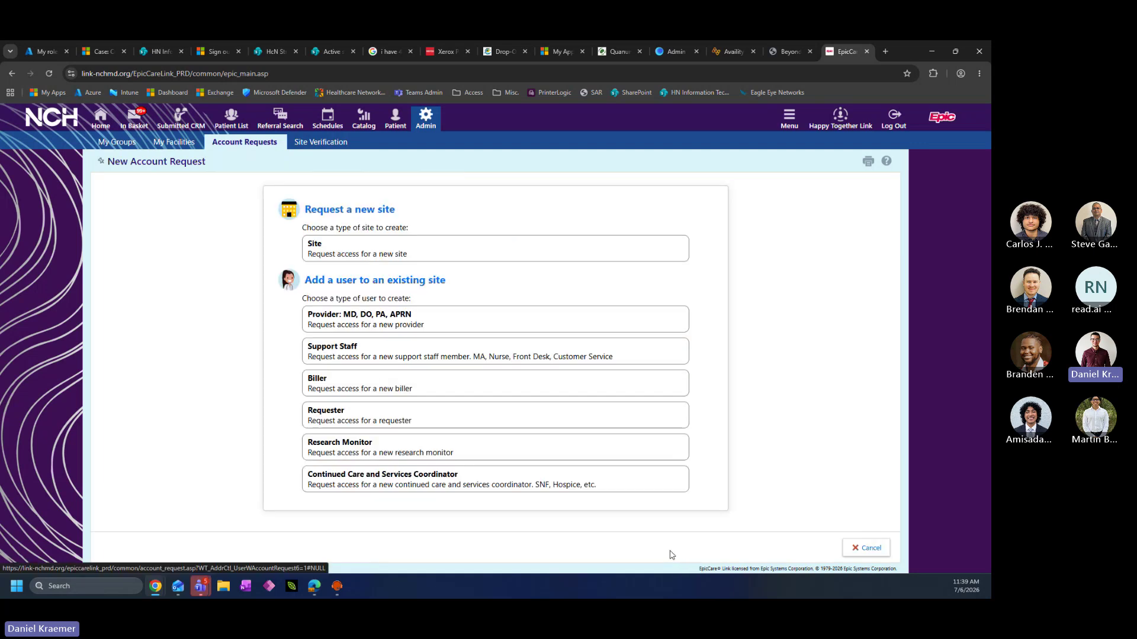
left_click(440, 331)
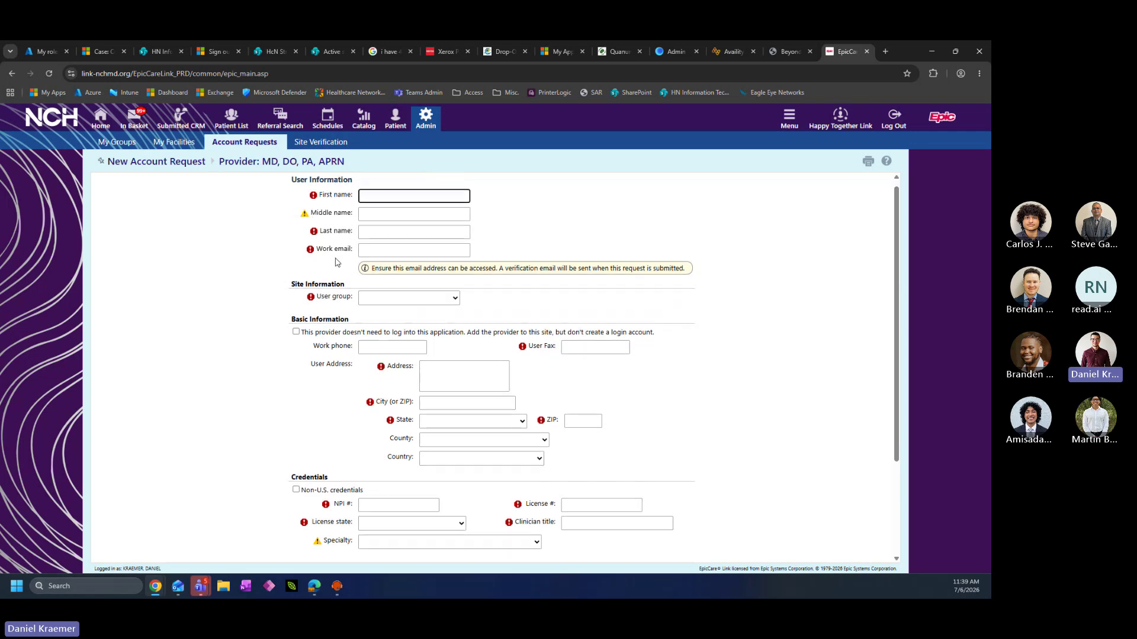
scroll(331, 266, "down", 3)
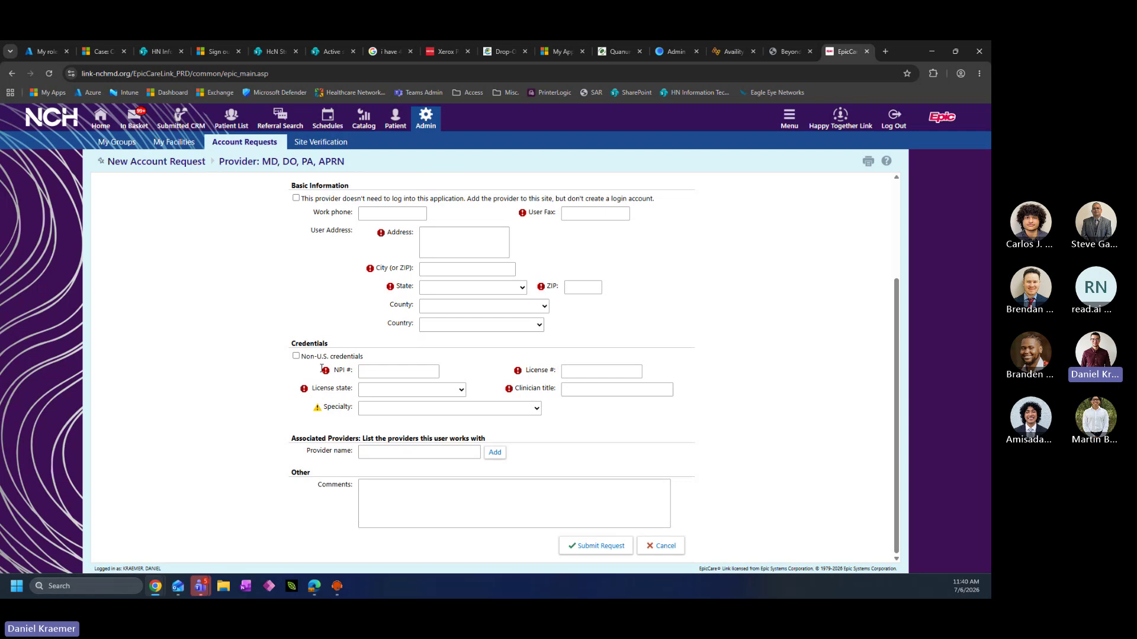
Browse the Specialty list, close it without a choice, and select the title and NPI fields.
left_click(568, 387)
left_click(537, 411)
scroll(436, 242, "down", 10)
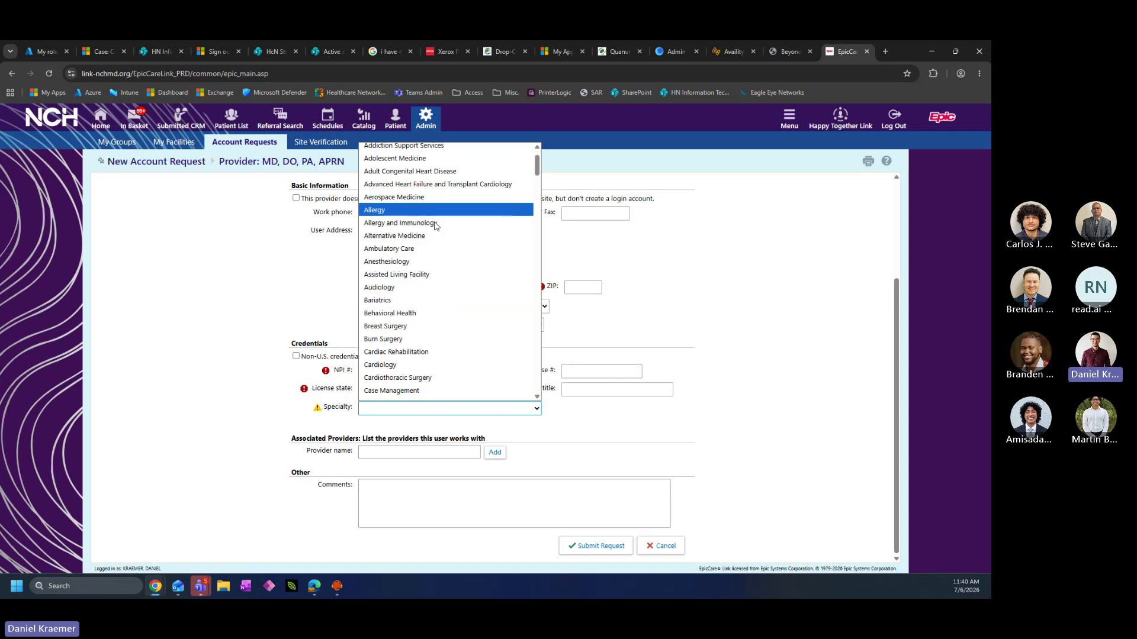
scroll(432, 267, "down", 6)
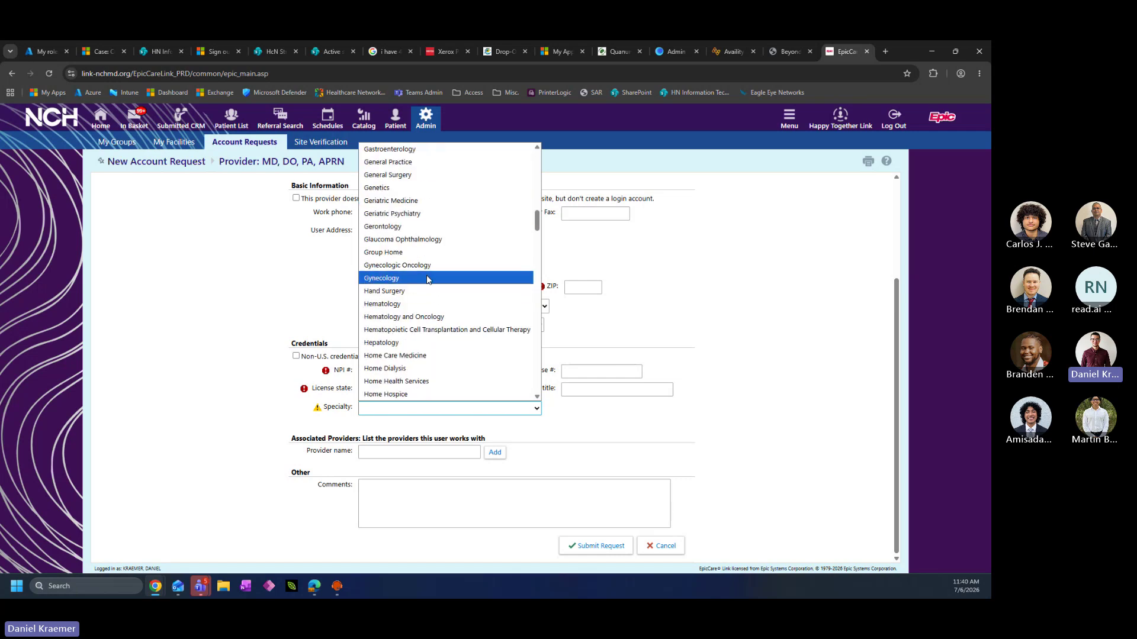
left_click(756, 407)
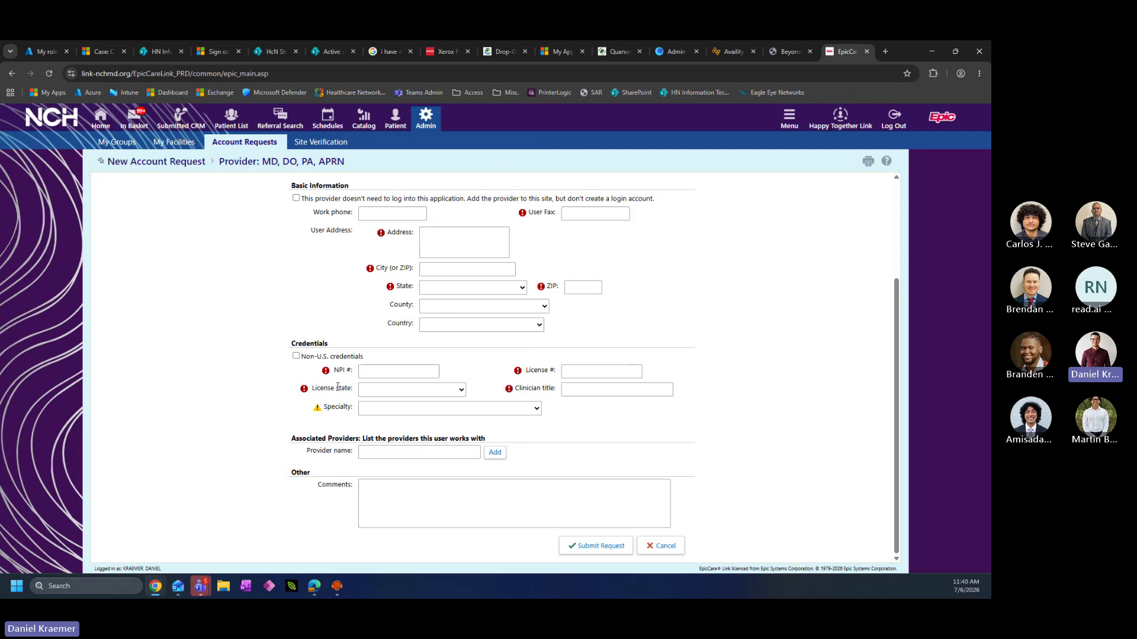
left_click(397, 377)
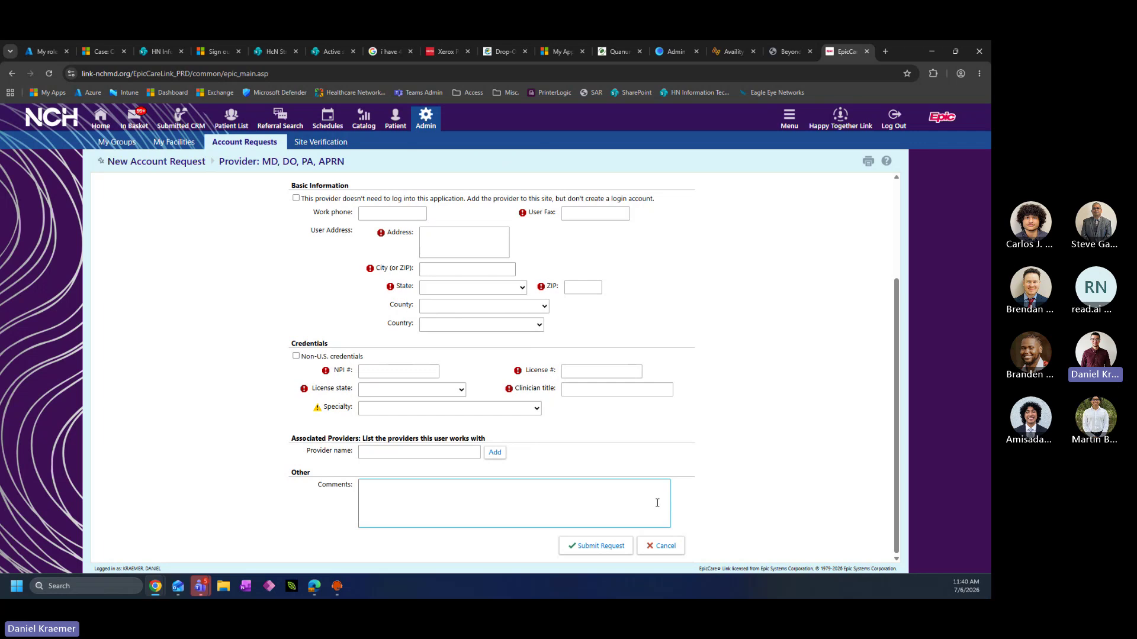
Cancel the Provider form, open a Biller request, and cancel that too.
left_click(672, 551)
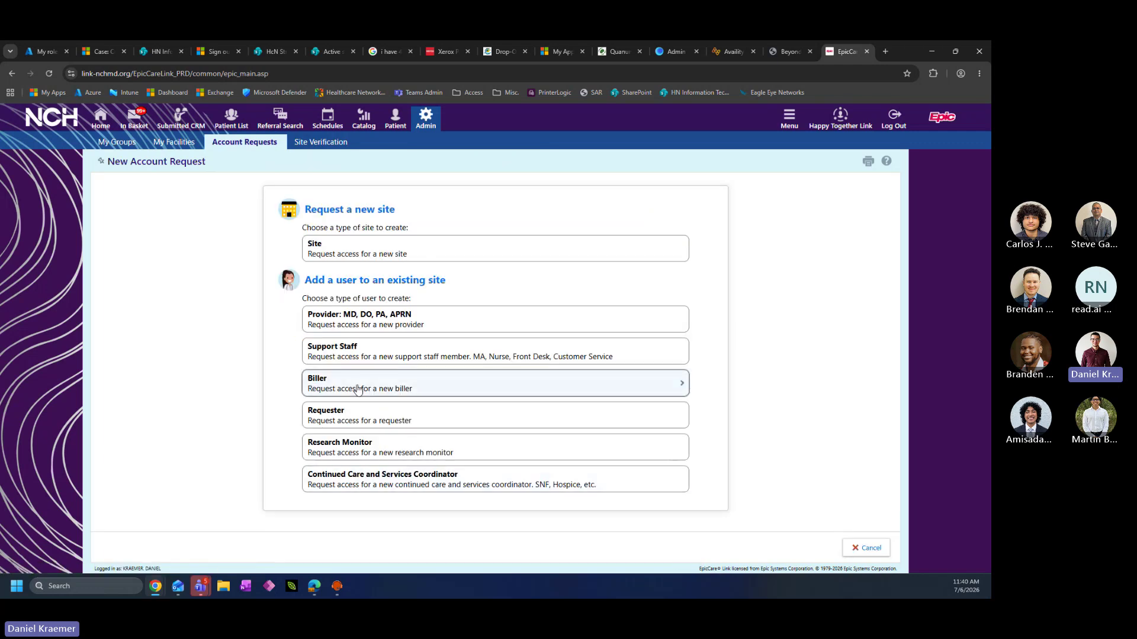
left_click(439, 393)
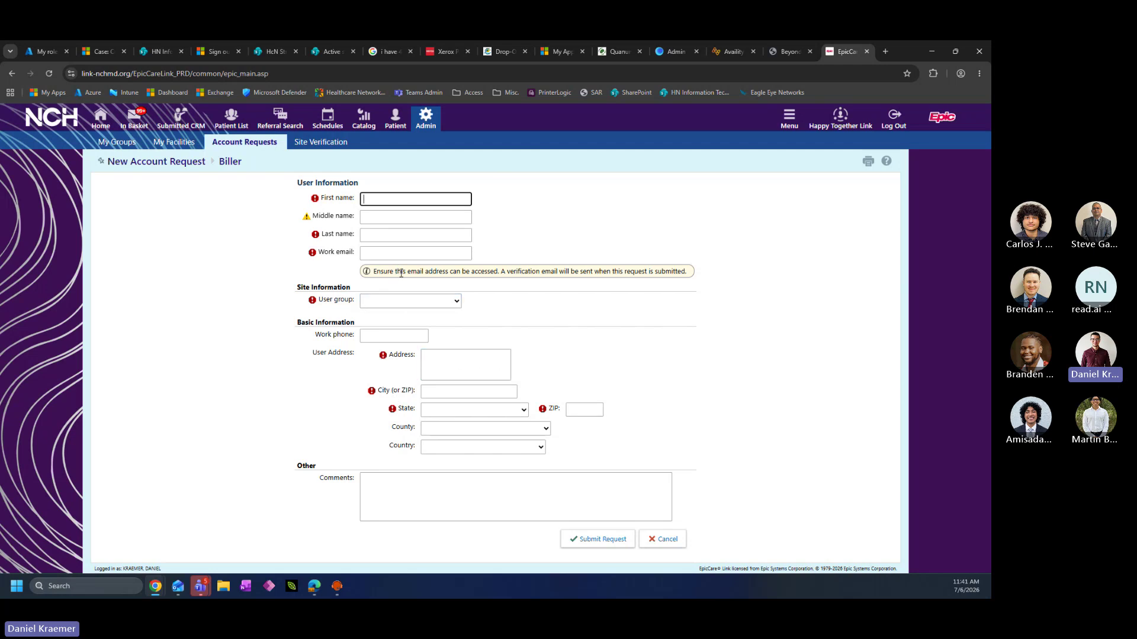
left_click(671, 543)
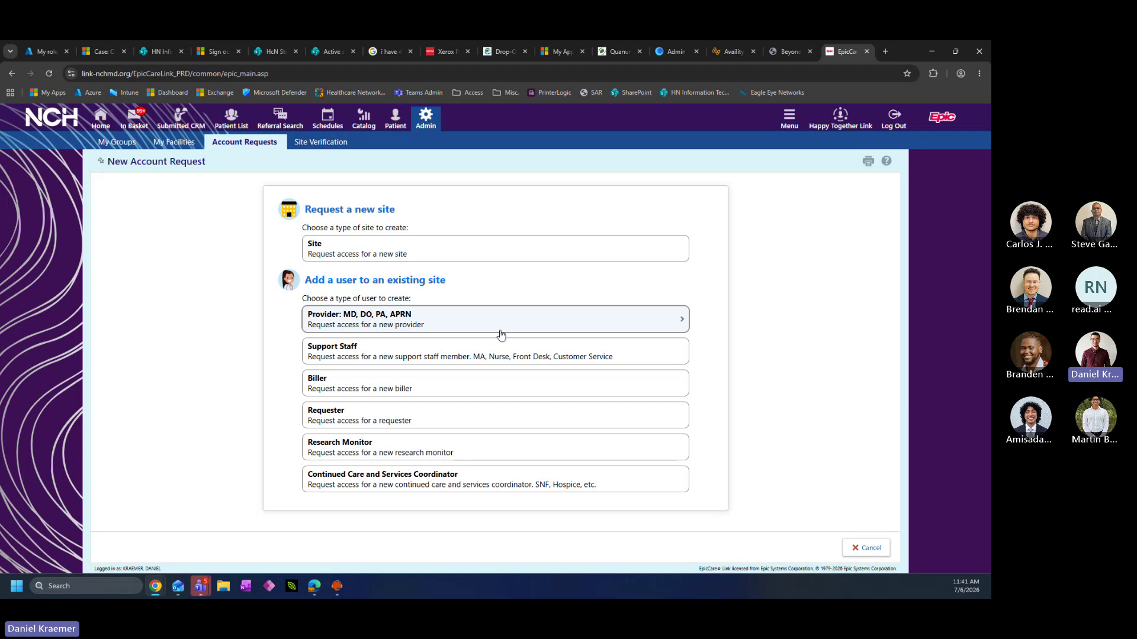
Switch from Account Requests to the My Groups list and unblock the locked provider under A.
left_click(434, 142)
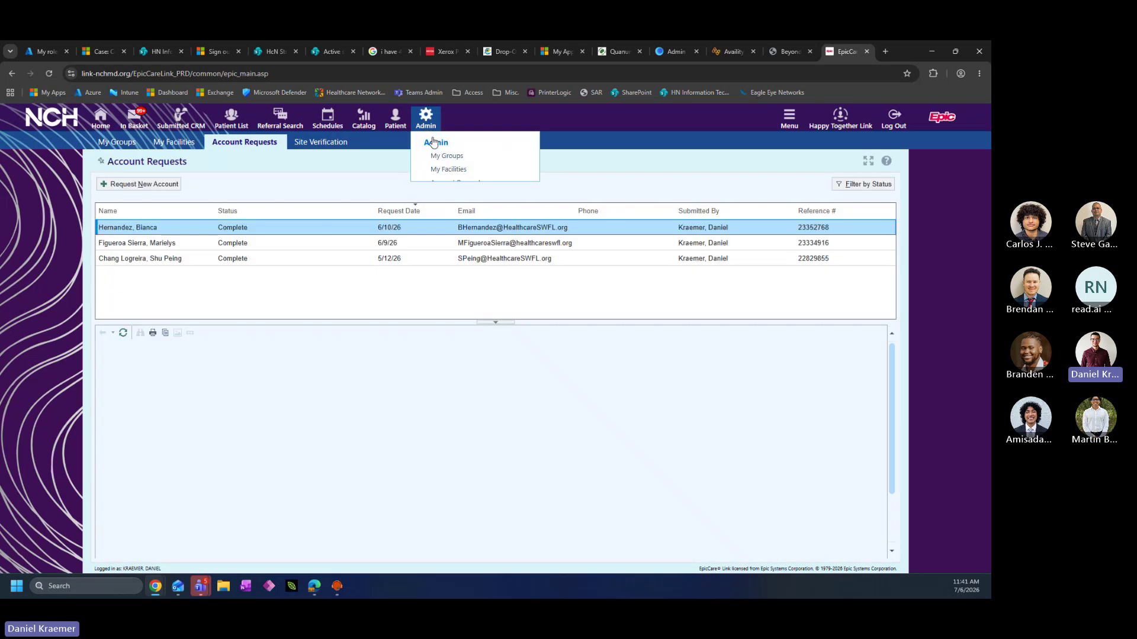
left_click(116, 141)
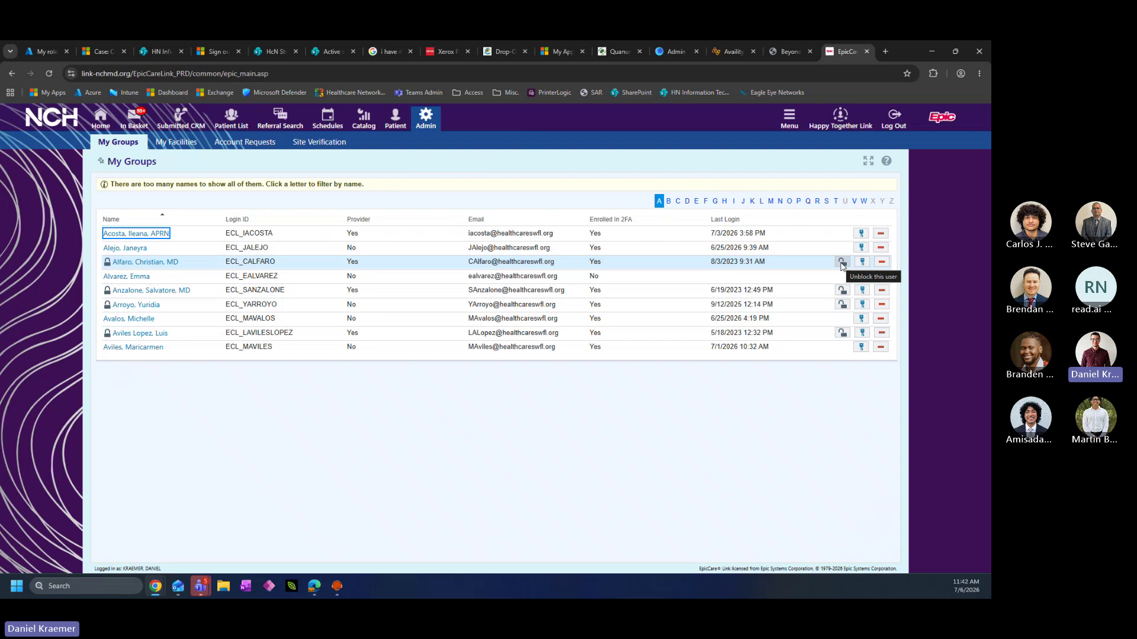
left_click(842, 263)
left_click(560, 421)
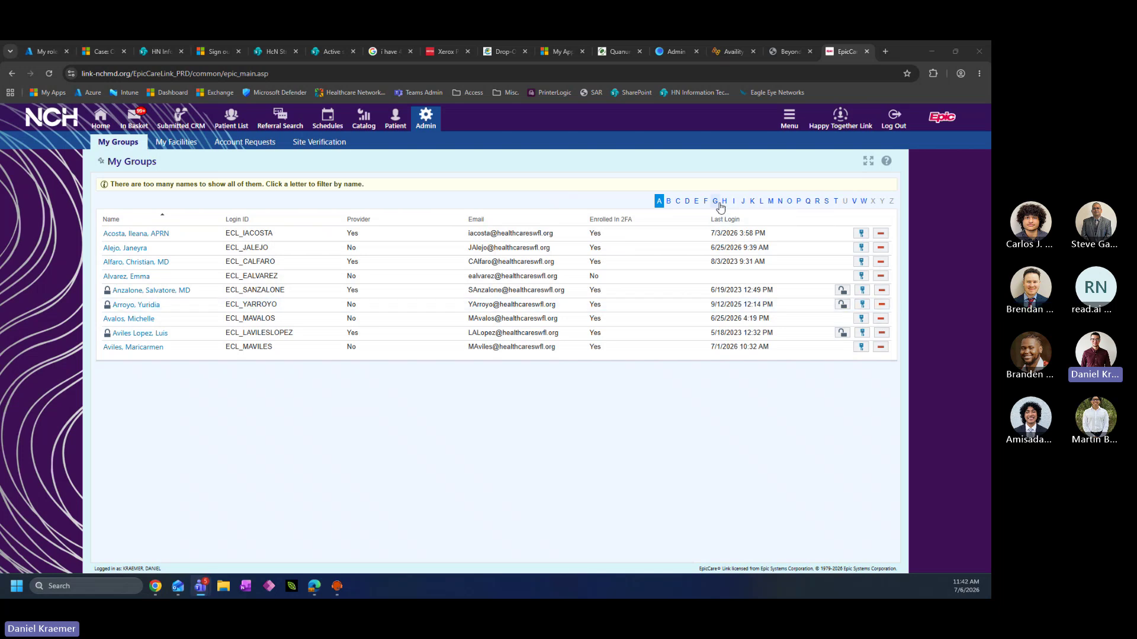
Filter users to M and deactivate the locked provider with the comment 'No longer with HcN'.
left_click(770, 202)
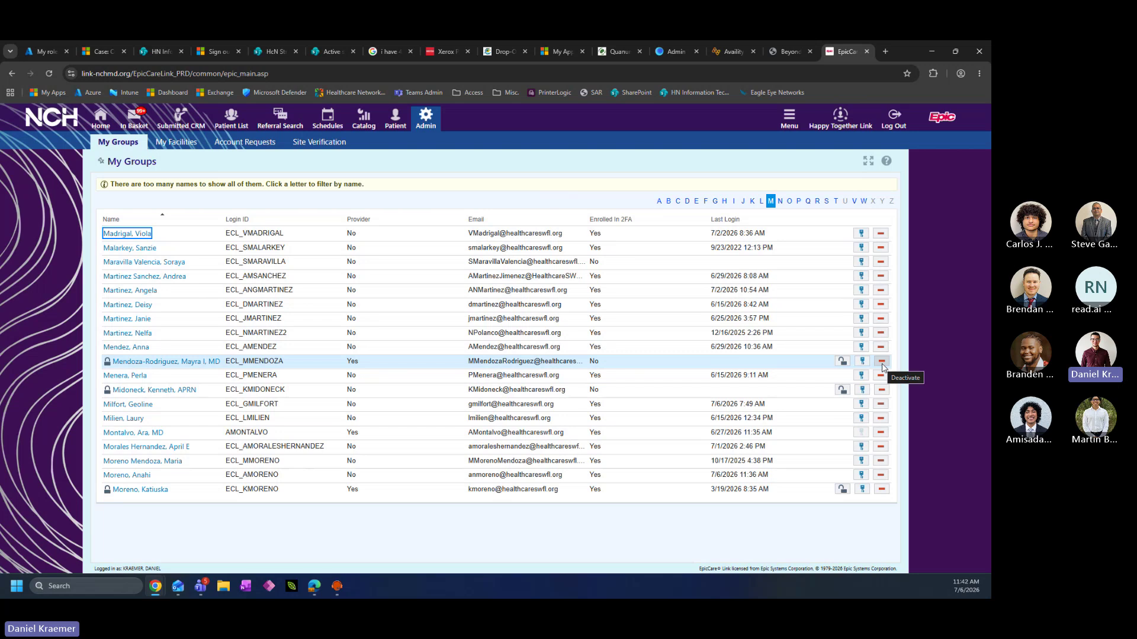
left_click(882, 363)
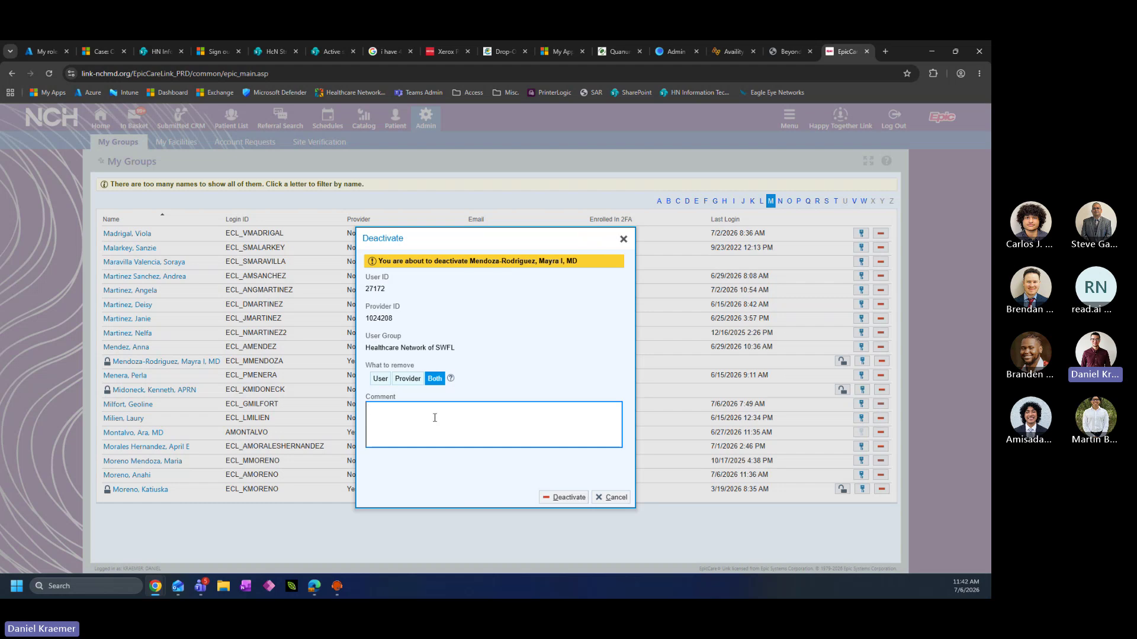
type("No longer with HcN")
left_click(562, 497)
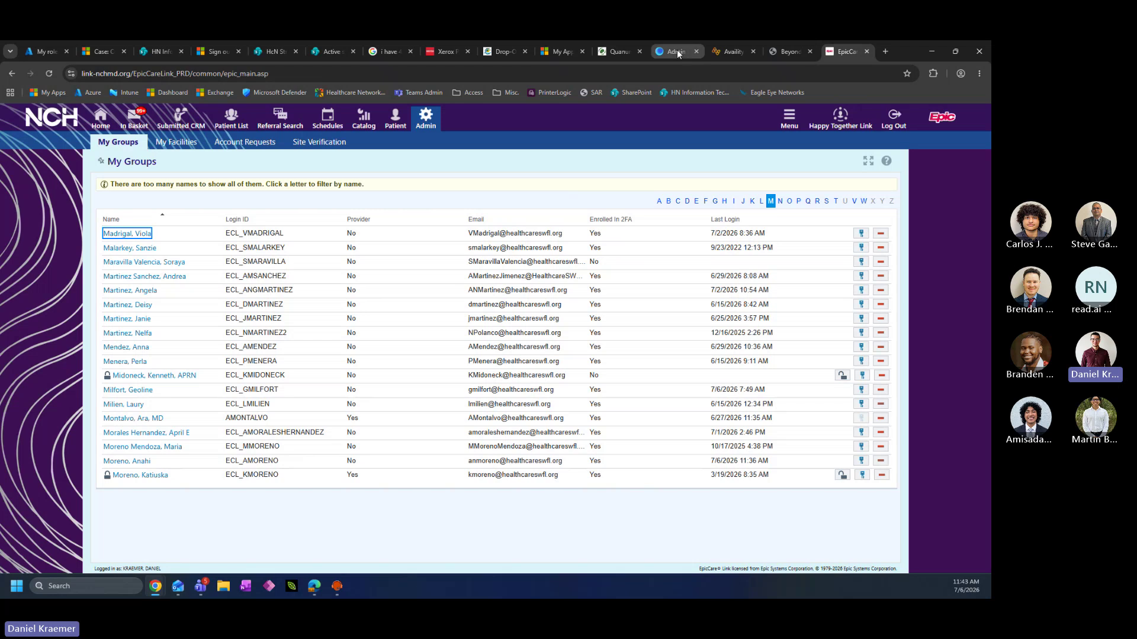
Open the My Apps bookmark and scroll through the app tiles from Athena Client Train to Zendesk.
left_click(618, 56)
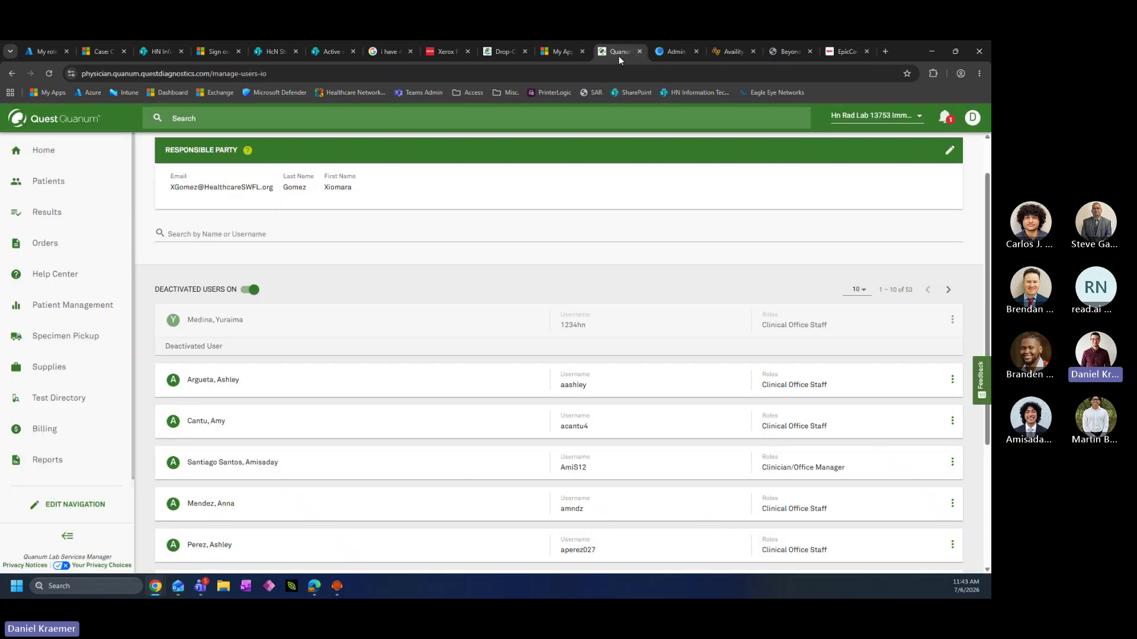
left_click(52, 92)
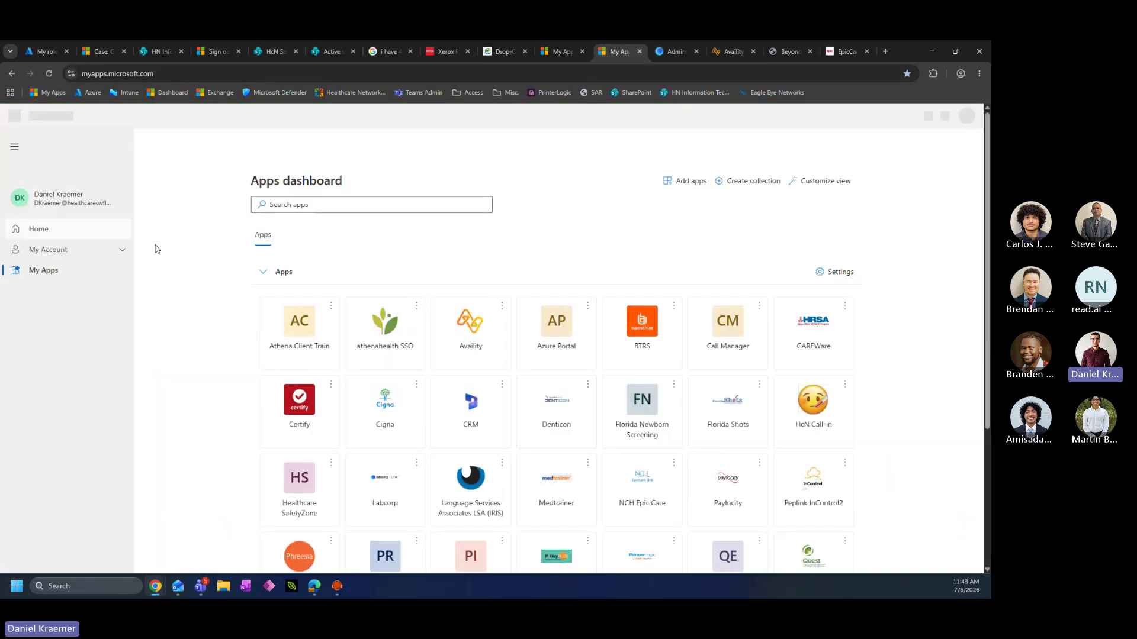
scroll(154, 257, "down", 1)
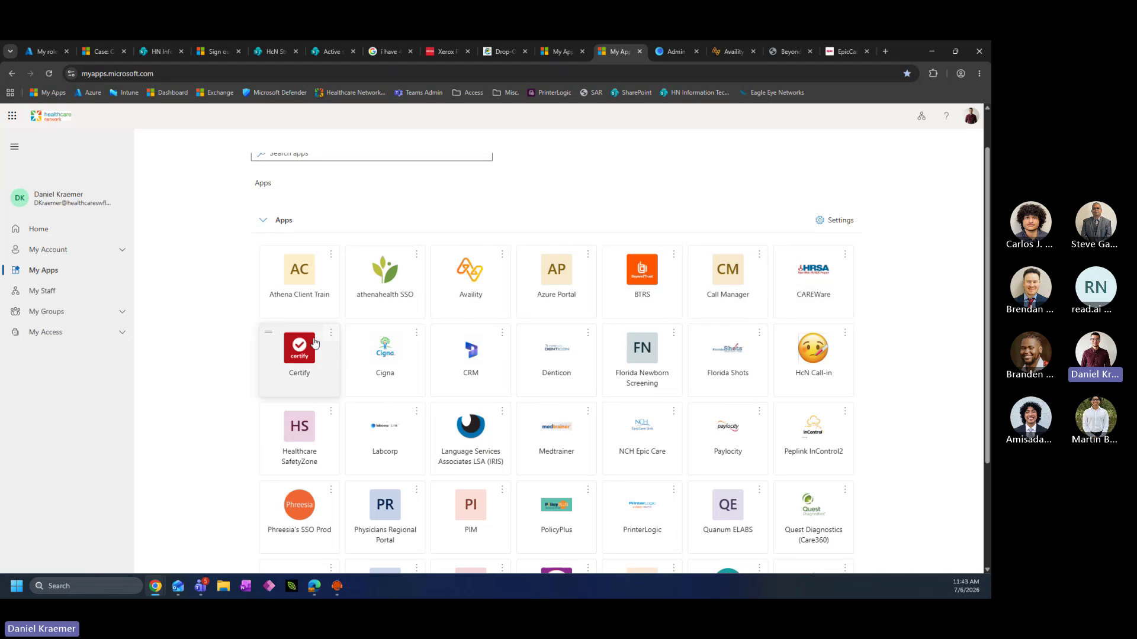
scroll(809, 373, "down", 2)
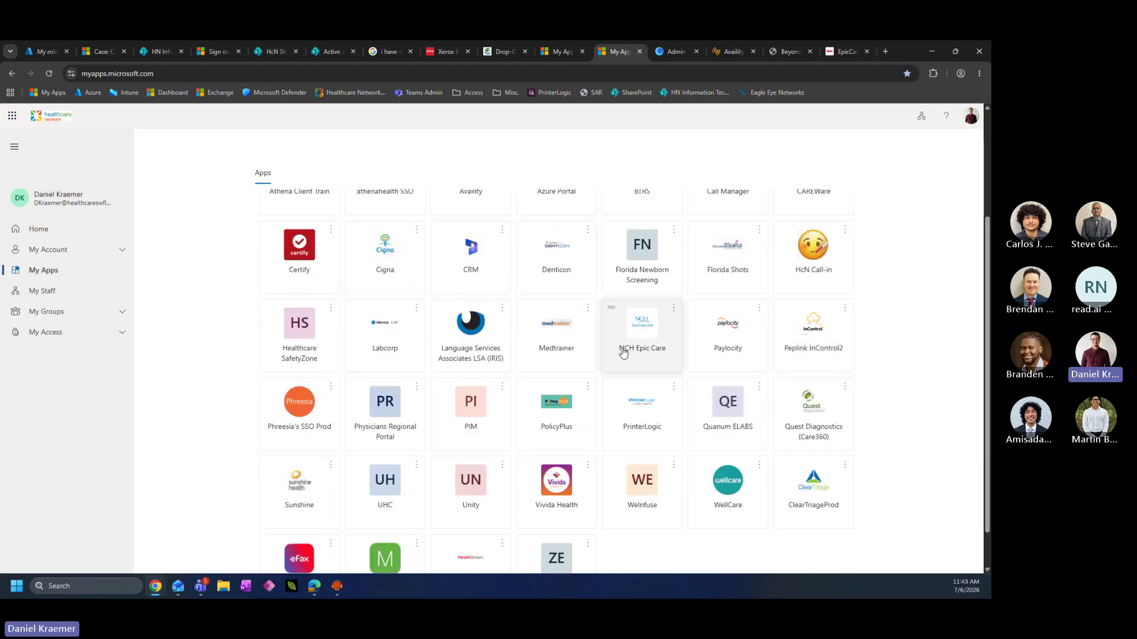
scroll(594, 433, "down", 1)
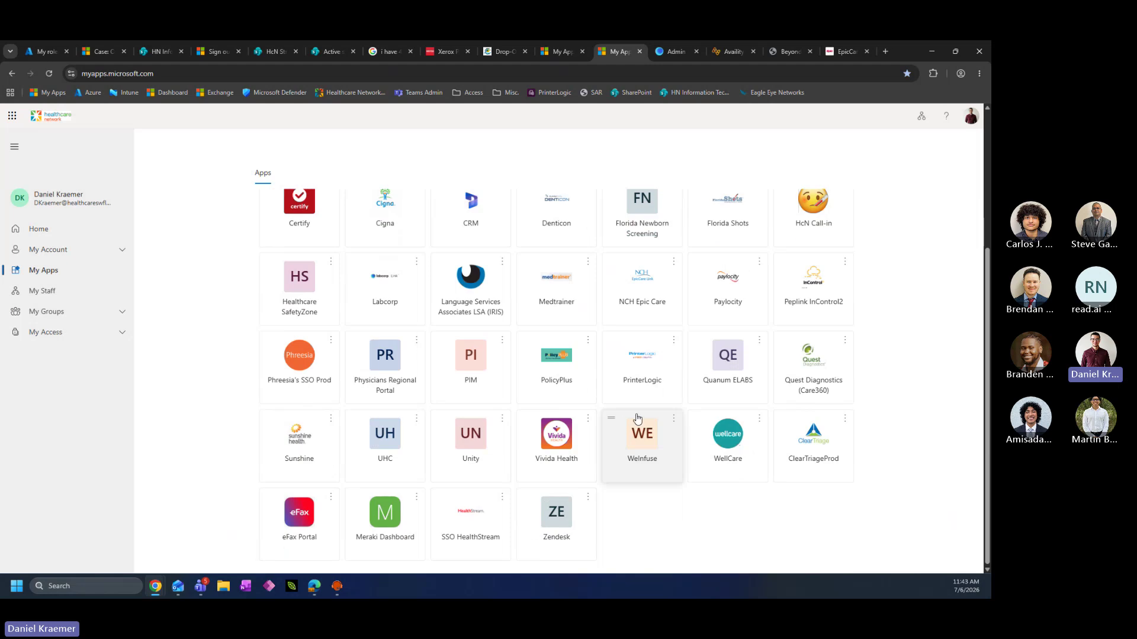